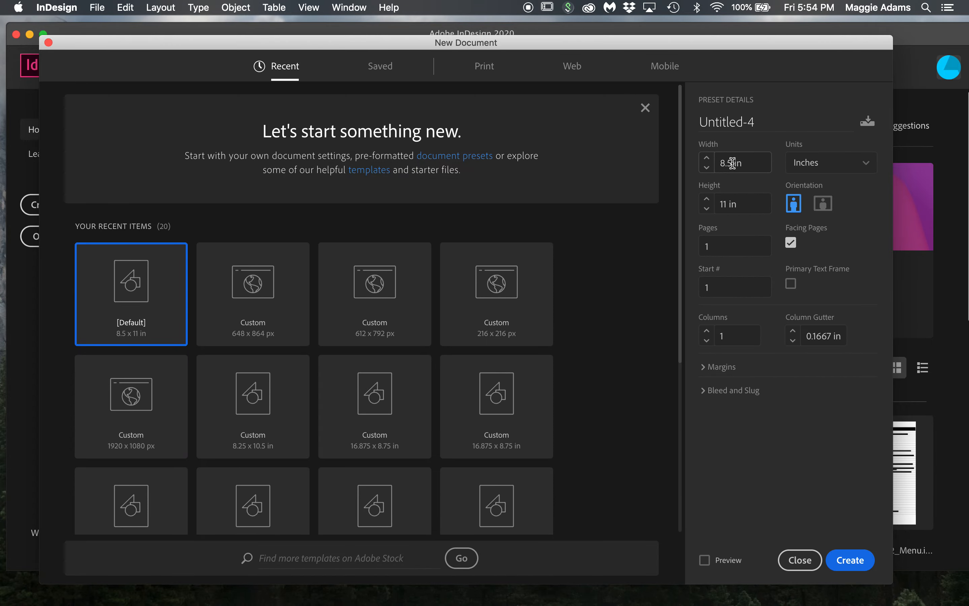
- Set the new document's width to 9.5 in and its height to 4.75 in
drag(720, 162, 741, 162)
text(9)
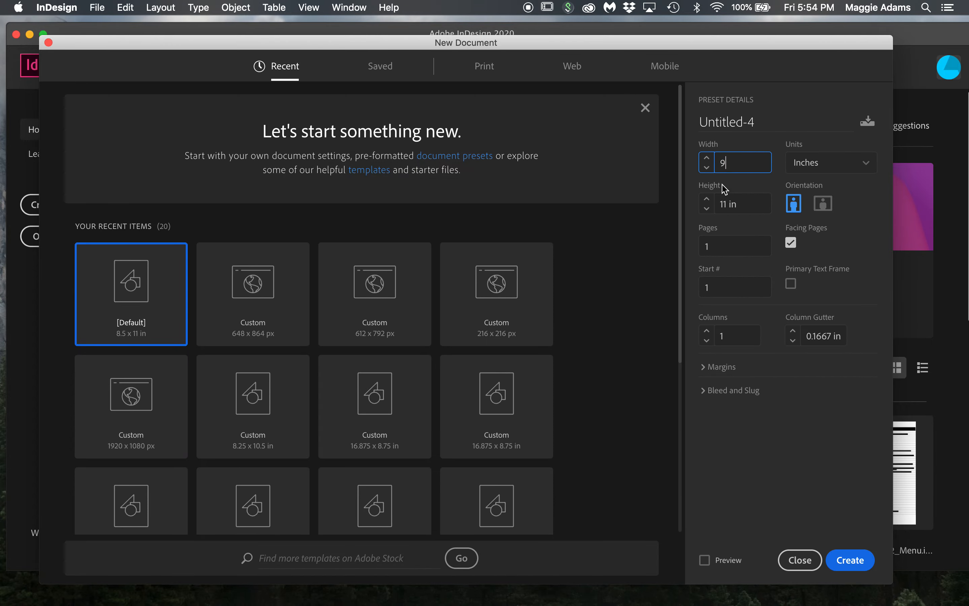
text(.5)
drag(730, 204, 709, 209)
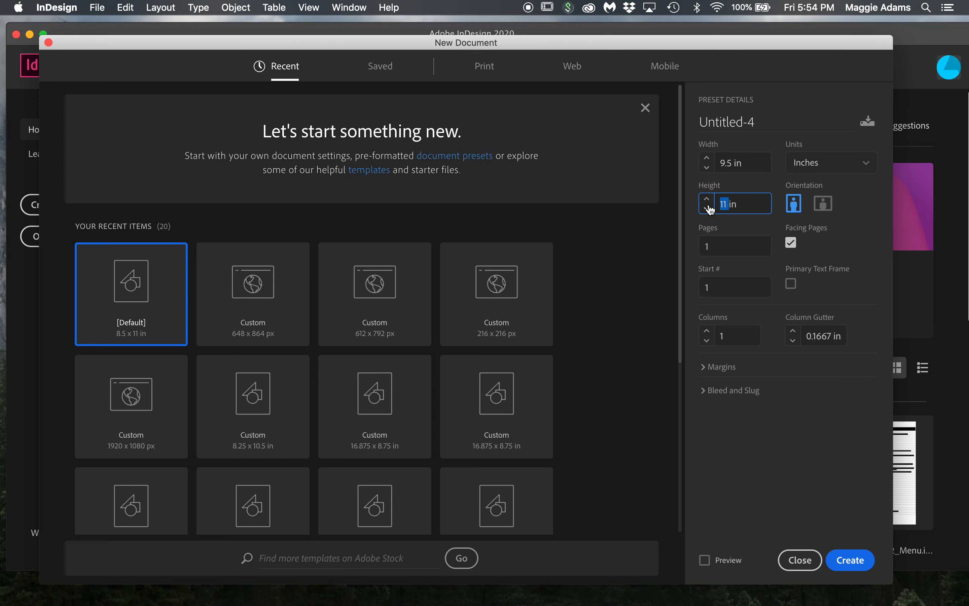
text(4.75)
- Turn off facing pages and set the number of pages to 4
click(790, 242)
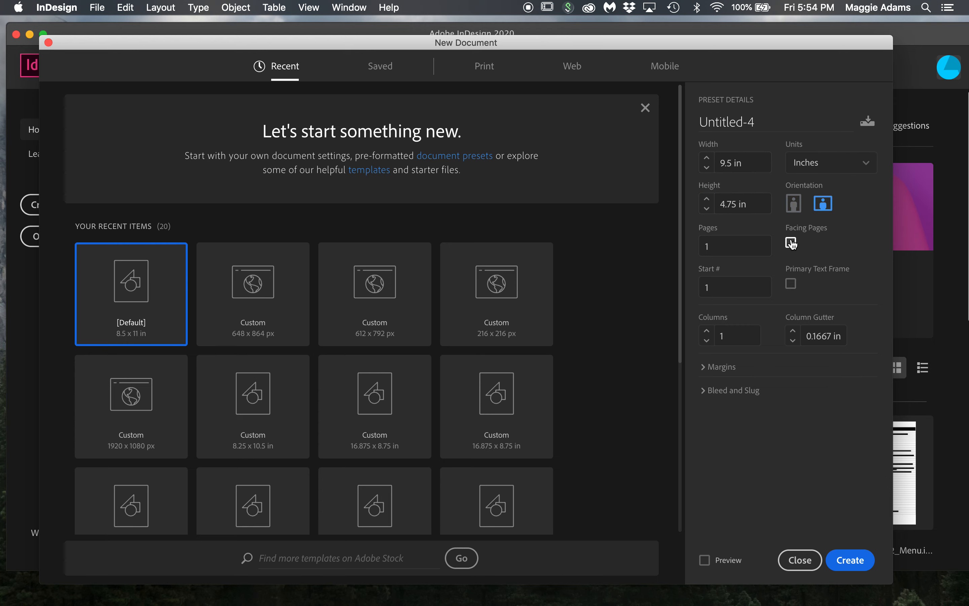
click(711, 246)
text(4)
- Set all four margins and all four bleed values to 0.25 in
click(704, 367)
click(707, 405)
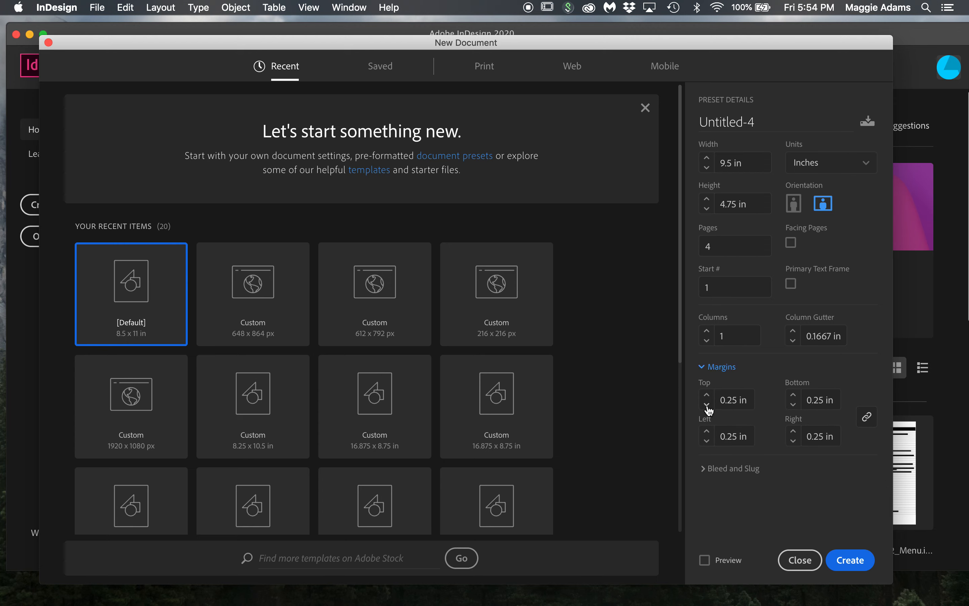
click(705, 468)
scroll(705, 468, down, 5)
click(707, 392)
click(706, 392)
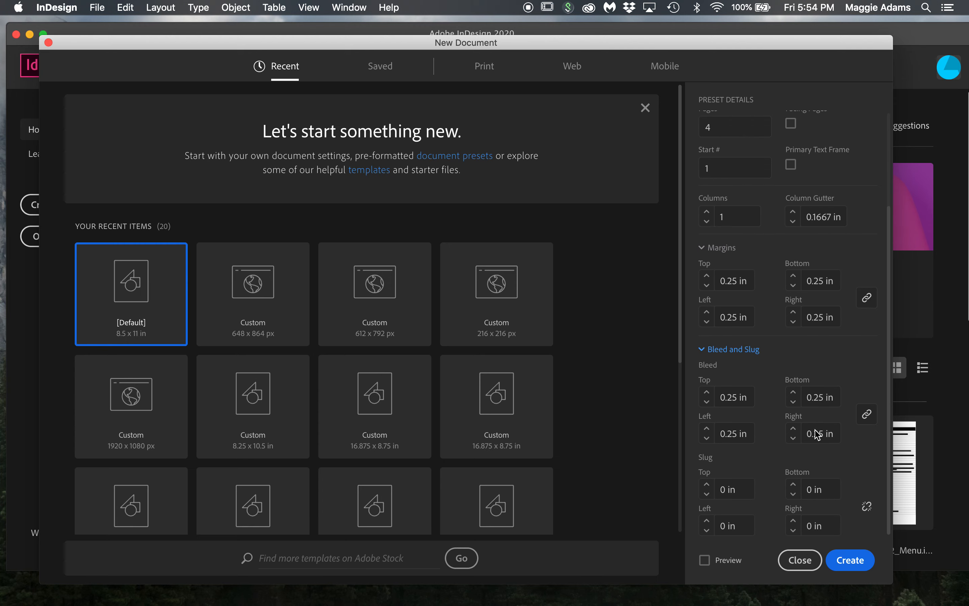
- Review the page, margin and bleed settings and create the document
scroll(749, 407, up, 5)
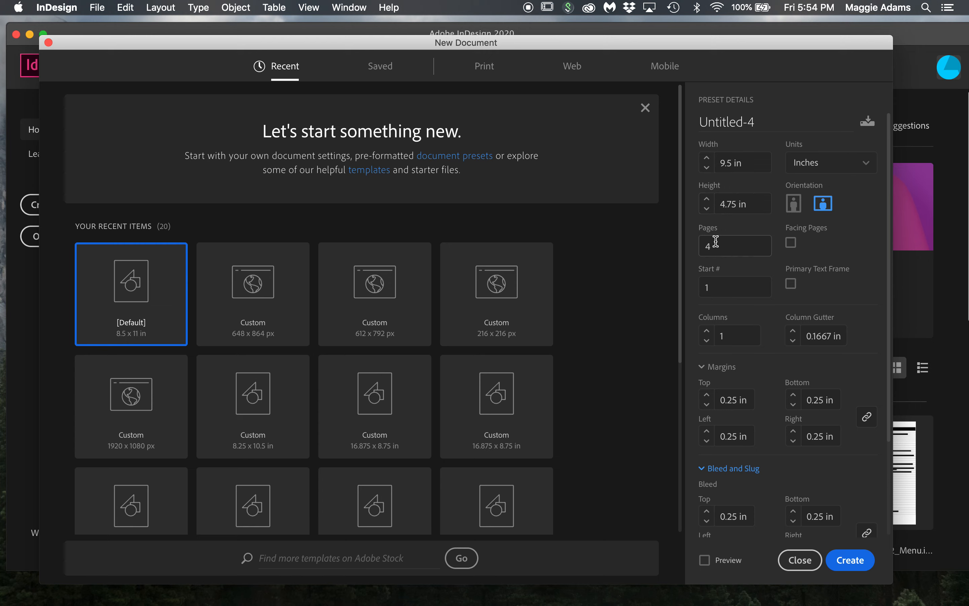
scroll(716, 240, down, 5)
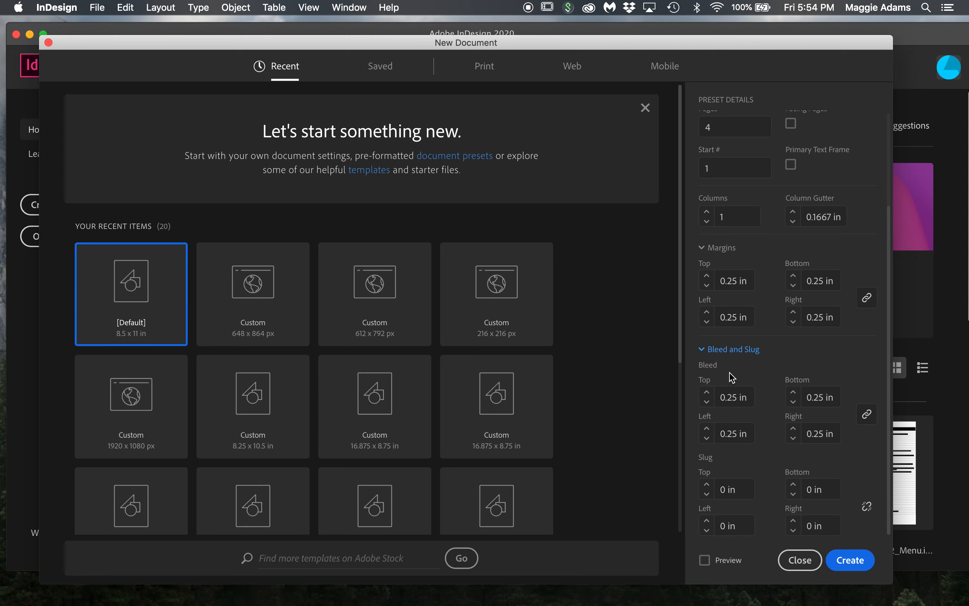
click(846, 560)
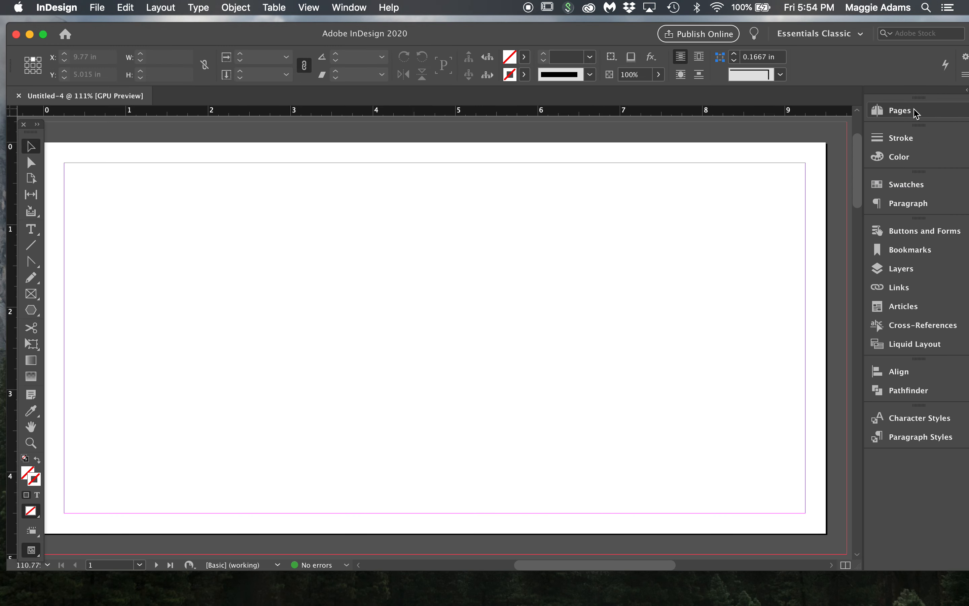
- Open the A-Master page for editing
click(902, 111)
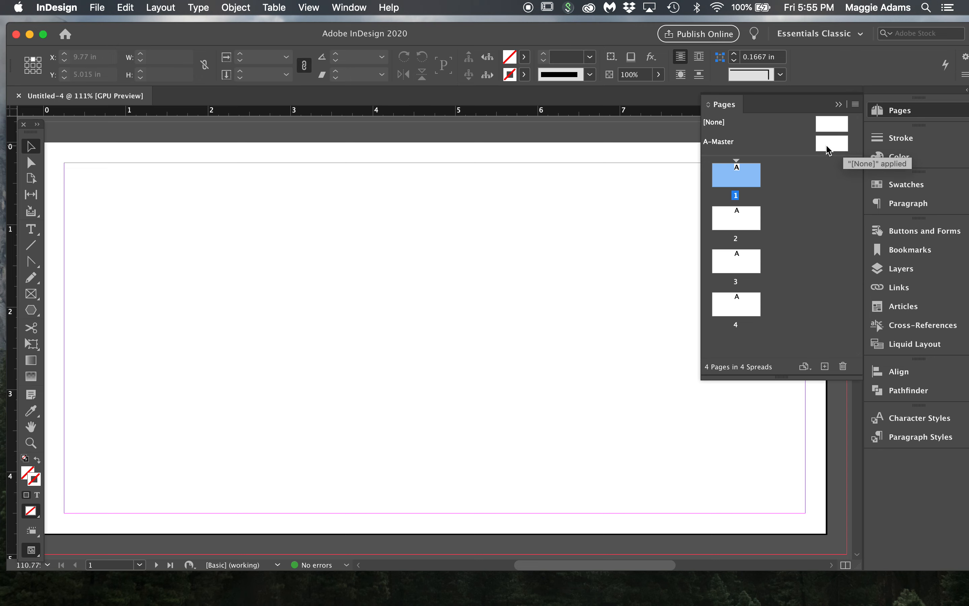
double_click(828, 148)
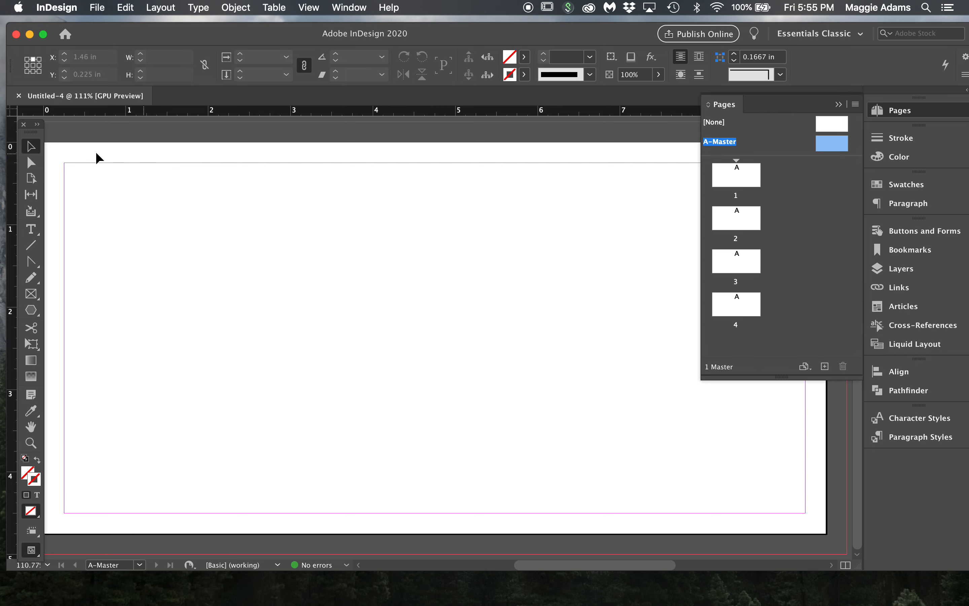
scroll(127, 139, left, 2)
scroll(127, 138, up, 1)
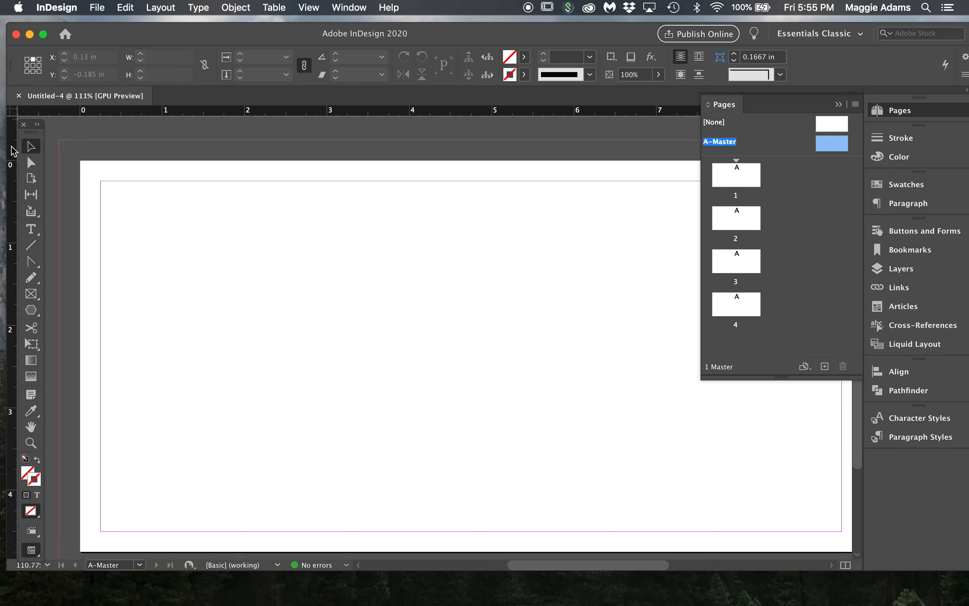
- Place vertical guides at 4.75 in and 4.5 in on the A-Master page
drag(16, 147, 472, 138)
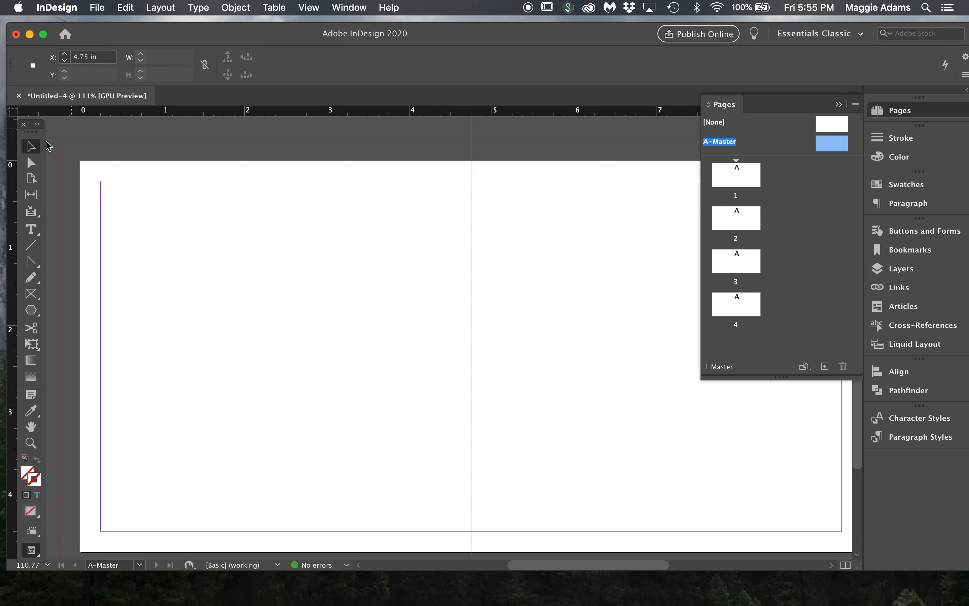
drag(13, 172, 451, 167)
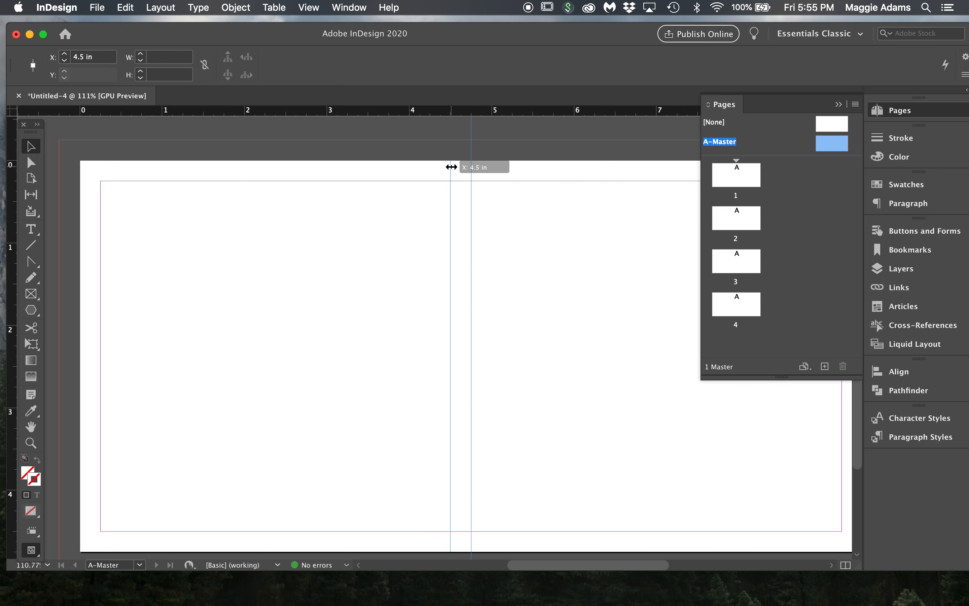
drag(451, 167, 453, 150)
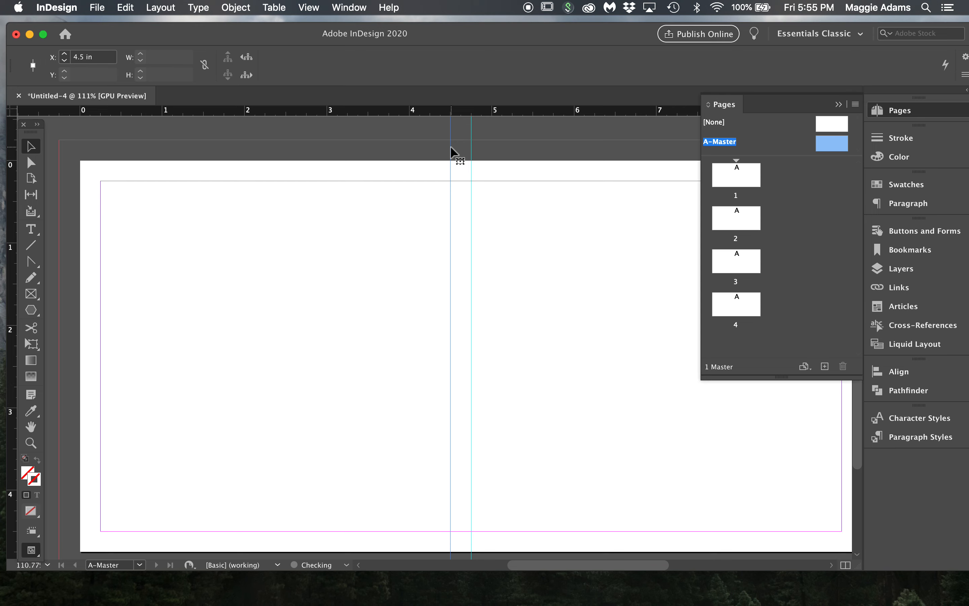
- Add a third vertical guide to the A-Master page and set its X position to 5 in
drag(12, 168, 173, 173)
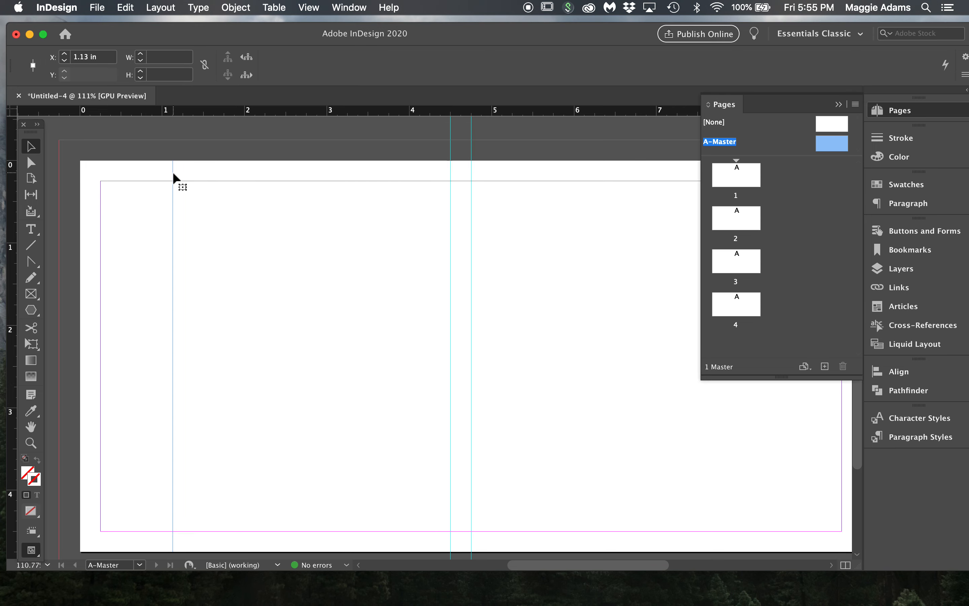
double_click(81, 59)
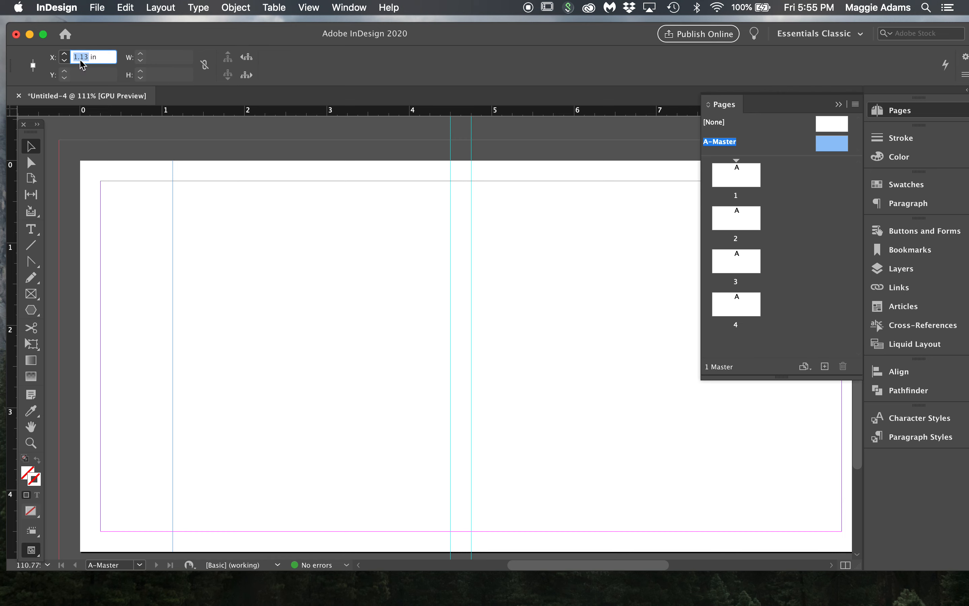
text(5)
key(Return)
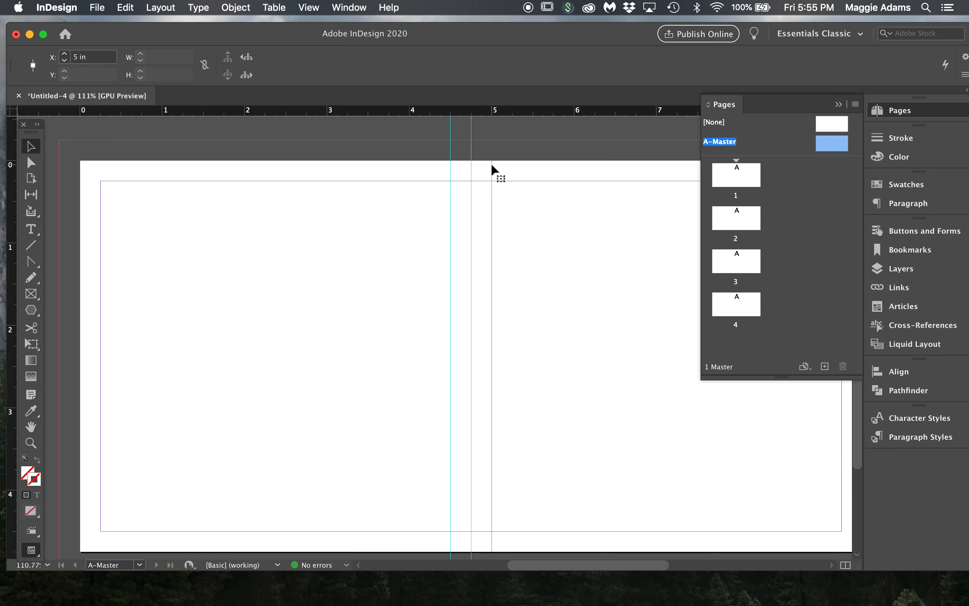
drag(492, 164, 491, 151)
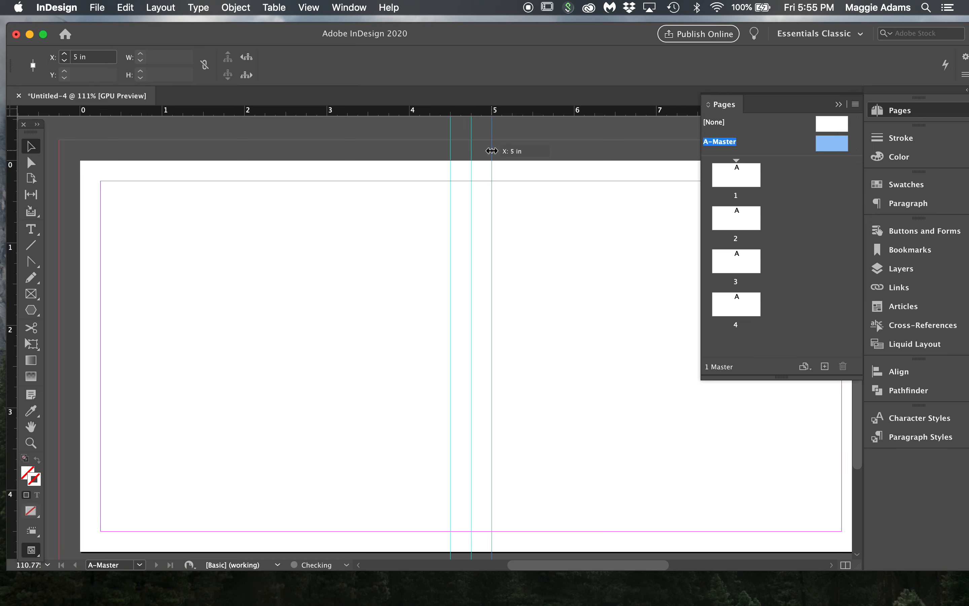
drag(491, 151, 492, 150)
drag(492, 165, 471, 172)
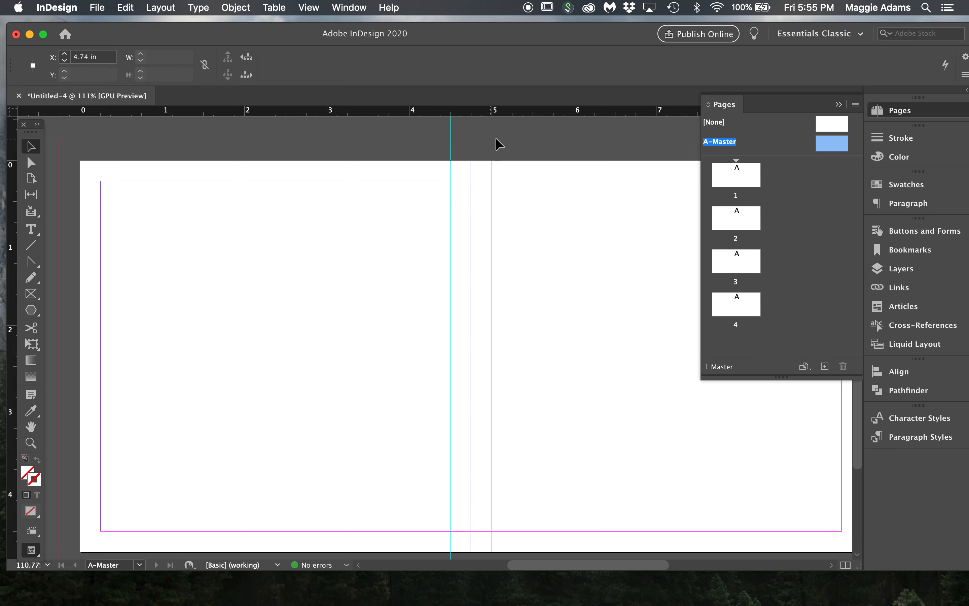
click(500, 148)
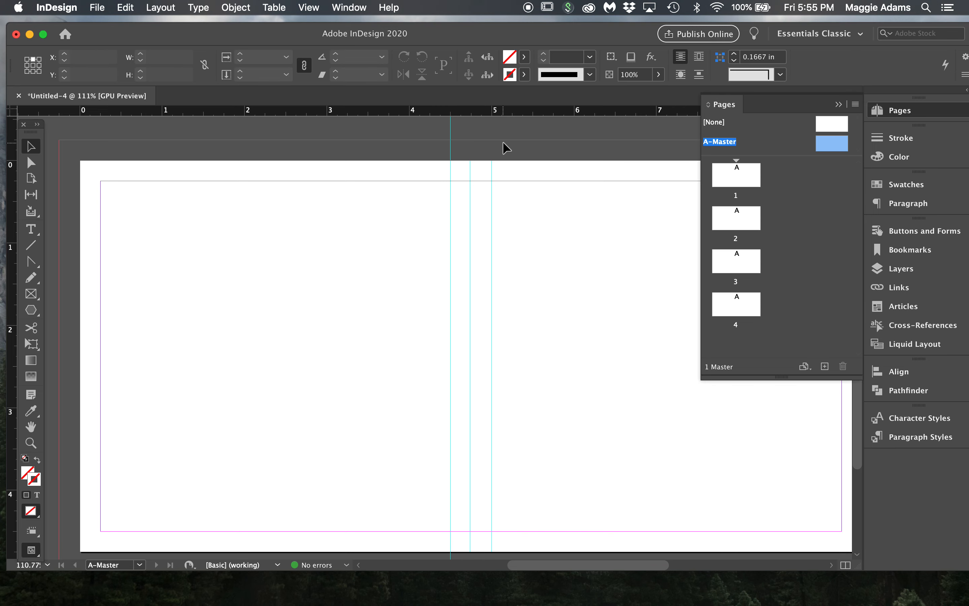
key(super+z)
key(super+z)
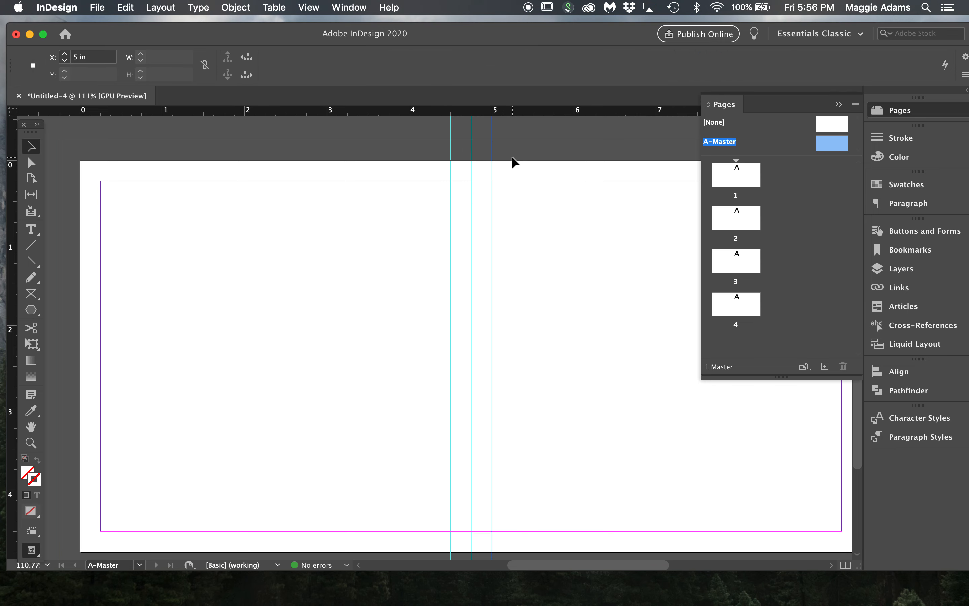
- Check the X positions of the three vertical guides on the A-Master page
click(521, 152)
scroll(522, 154, down, 2)
scroll(522, 154, up, 4)
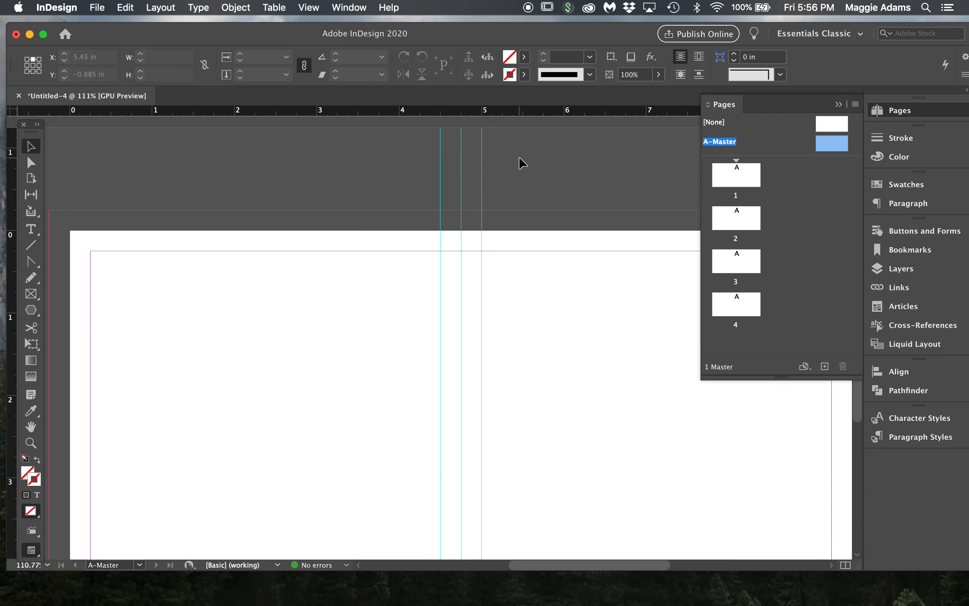
drag(491, 190, 473, 204)
click(429, 191)
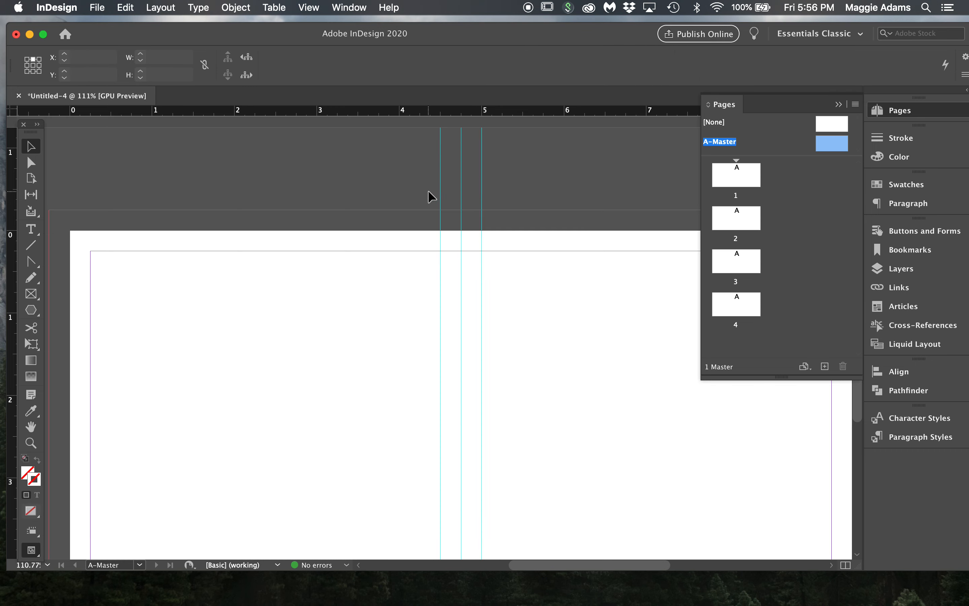
click(440, 203)
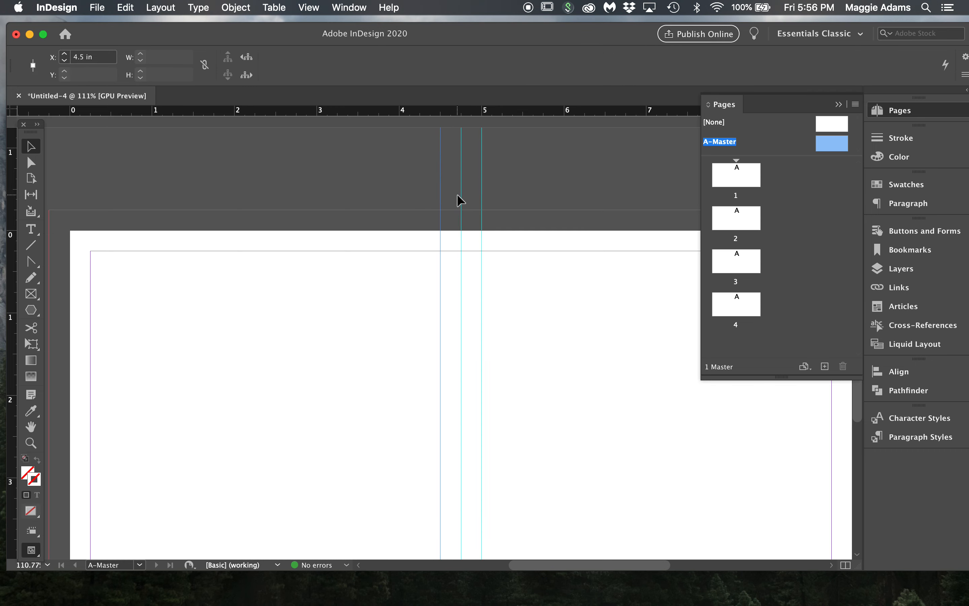
mouse_move(448, 181)
mouse_down()
mouse_move(463, 187)
mouse_move(456, 181)
mouse_up()
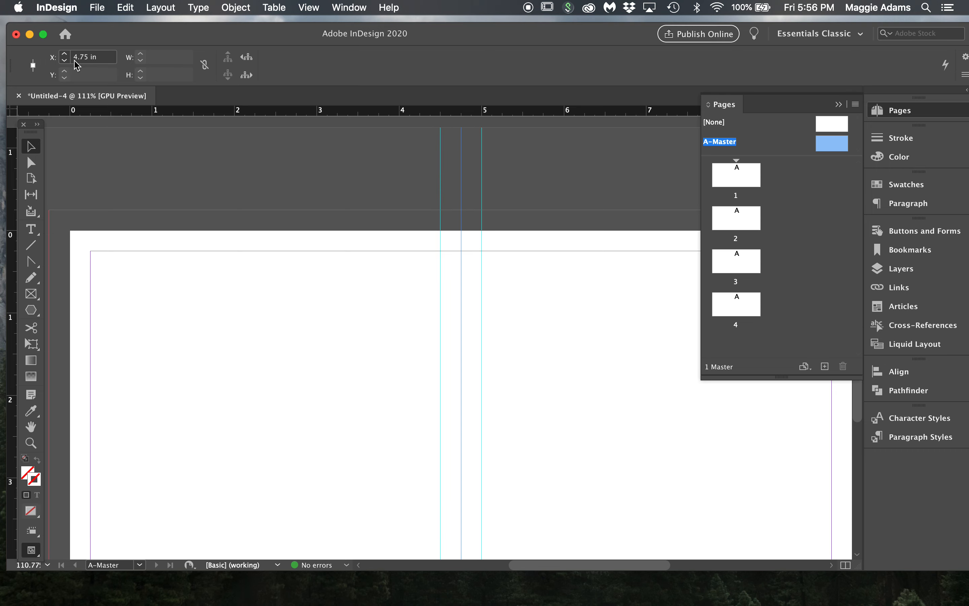
drag(471, 158, 501, 177)
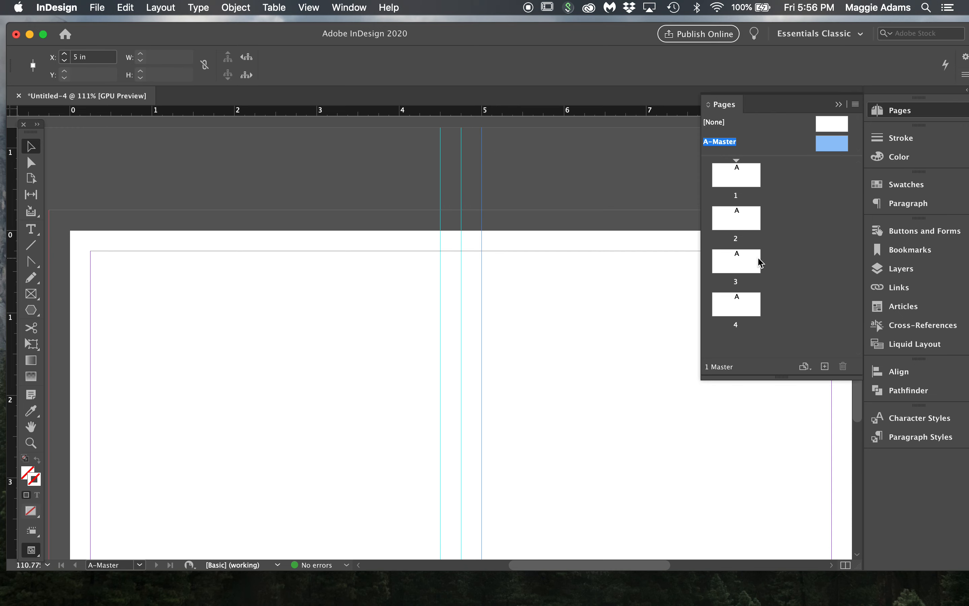
- Go through document pages 1 to 4 to check the master guides, ending on page 4
click(733, 177)
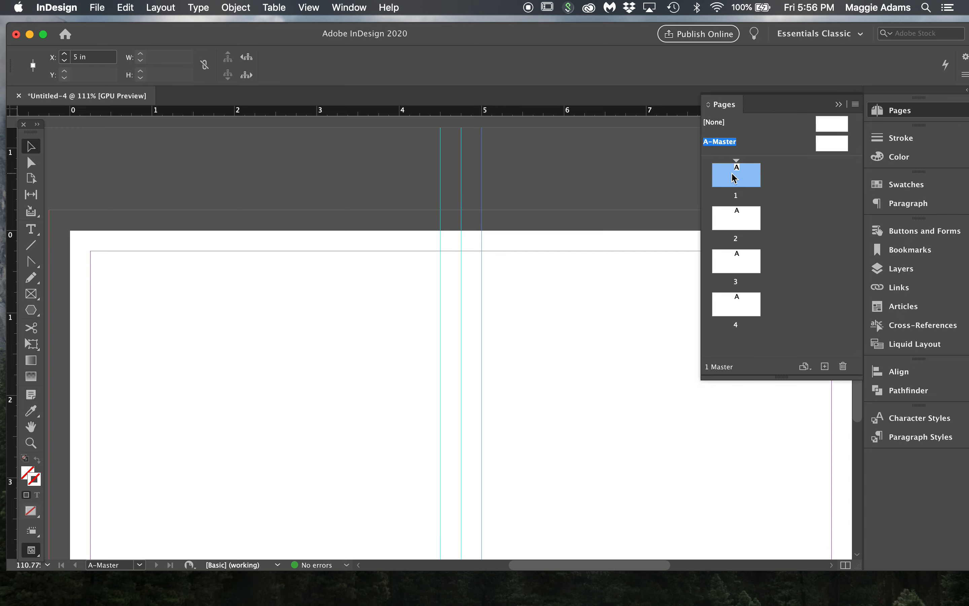
double_click(735, 218)
double_click(735, 267)
double_click(738, 306)
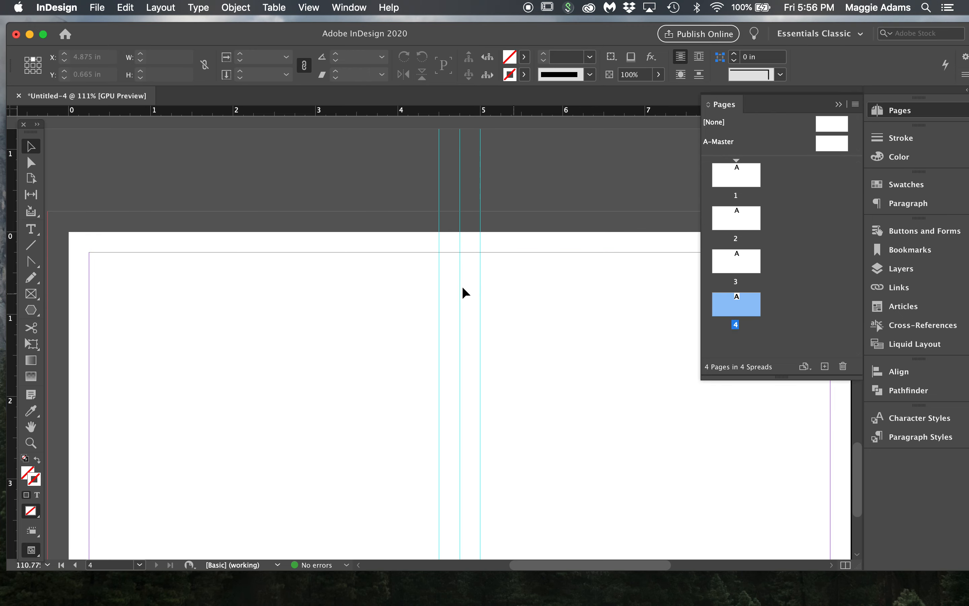
drag(396, 292, 584, 354)
scroll(538, 359, down, 4)
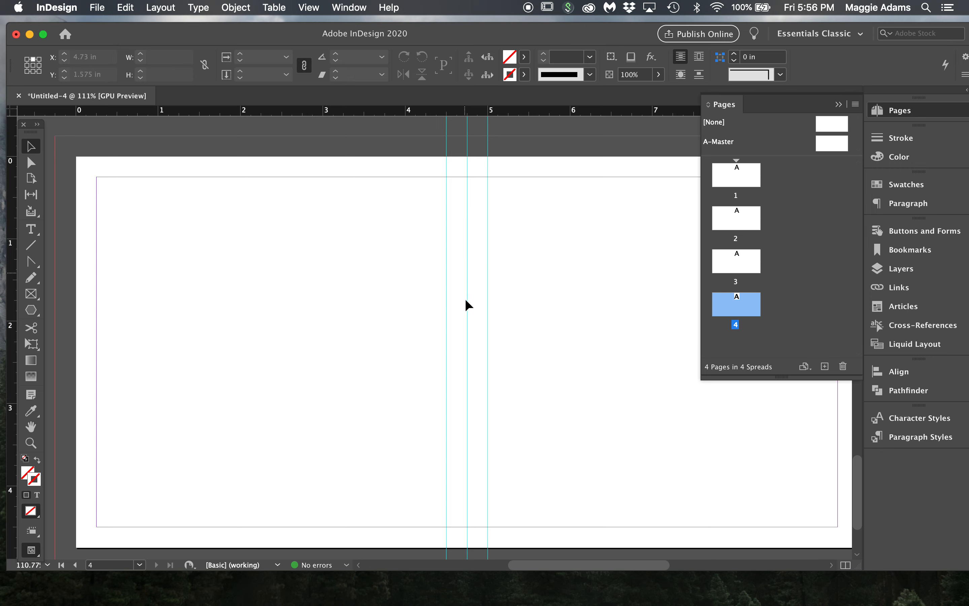
- Draw a text frame about 4.25 in square on page 4, from the top-left margin corner to the 4.5 in guide and bottom margin
click(31, 229)
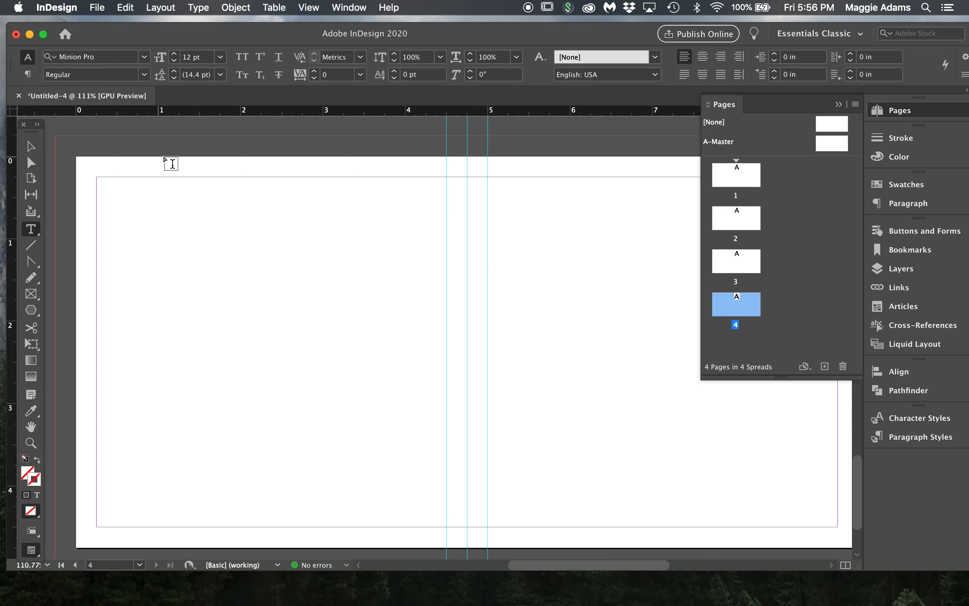
drag(97, 178, 447, 525)
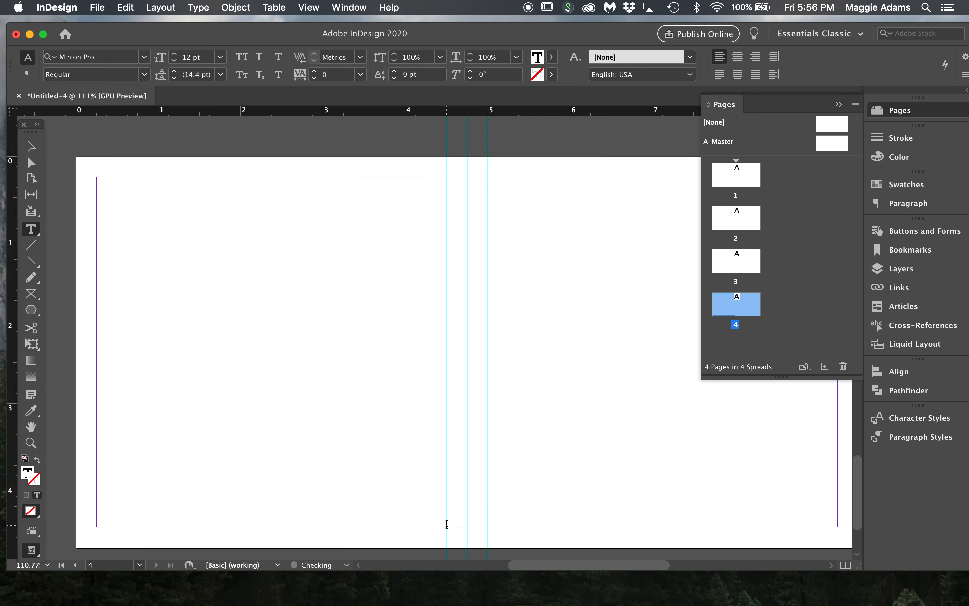
key(Escape)
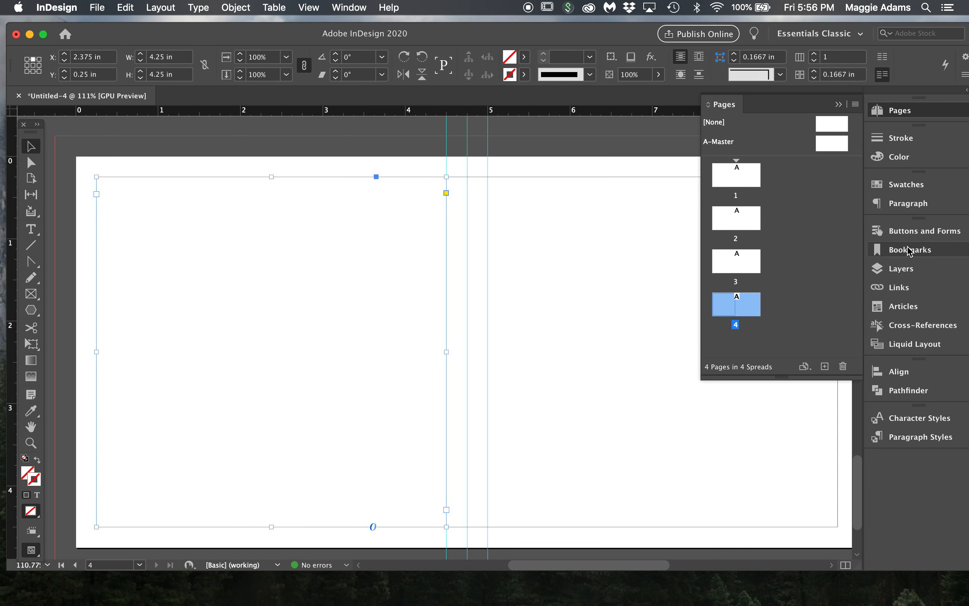
- Give the text frame a black stroke and place a copy of it between the 5 in guide and the right margin
click(913, 187)
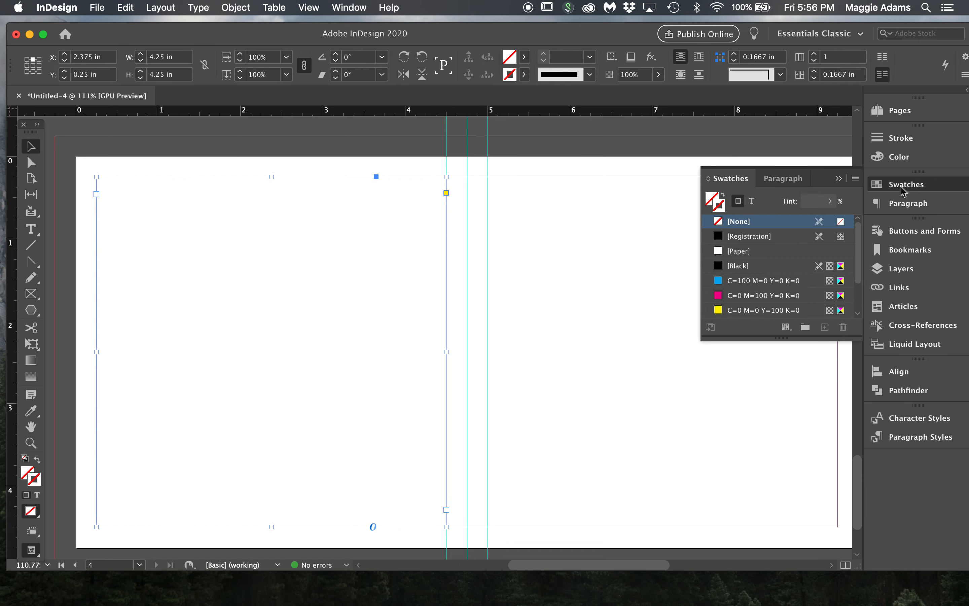
click(739, 267)
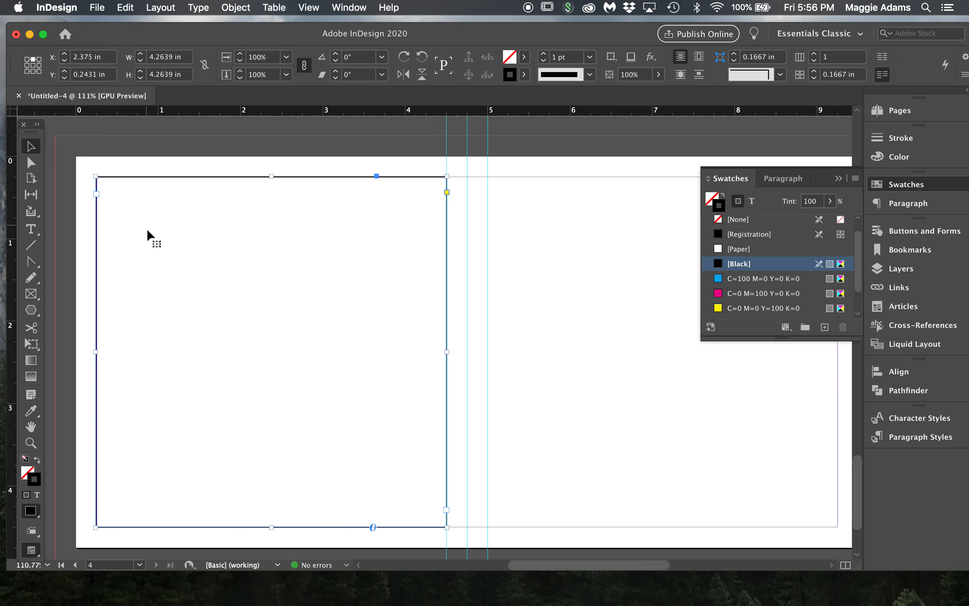
click(947, 185)
drag(199, 182, 592, 194)
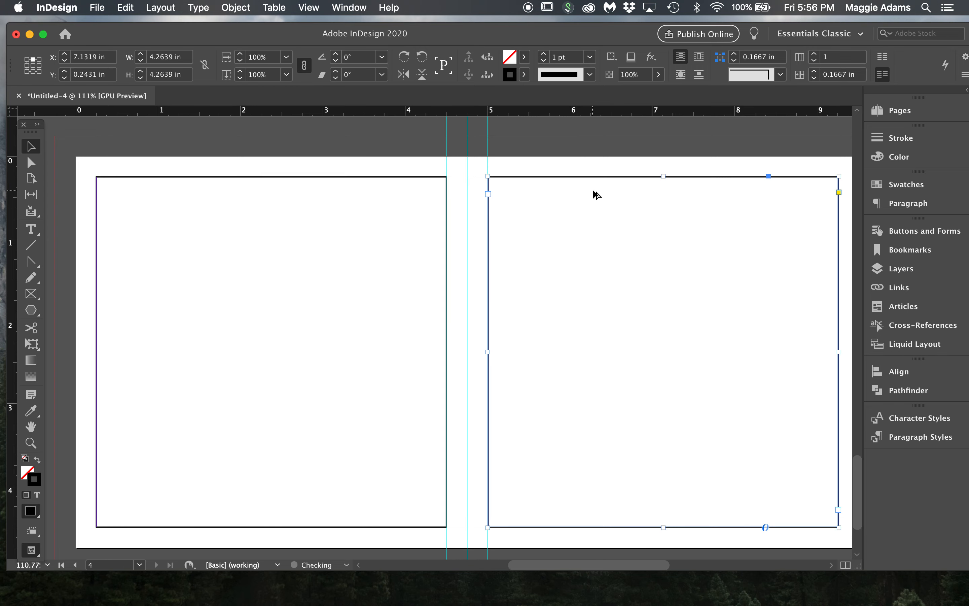
- Delete both outlined text frames from page 4
scroll(593, 196, right, 3)
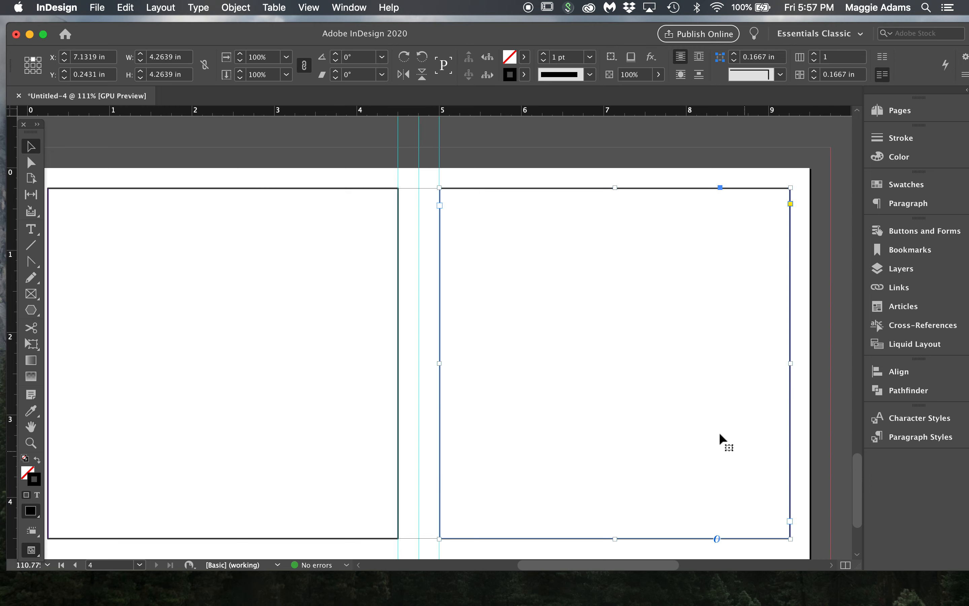
scroll(713, 433, left, 2)
scroll(713, 433, left, 2)
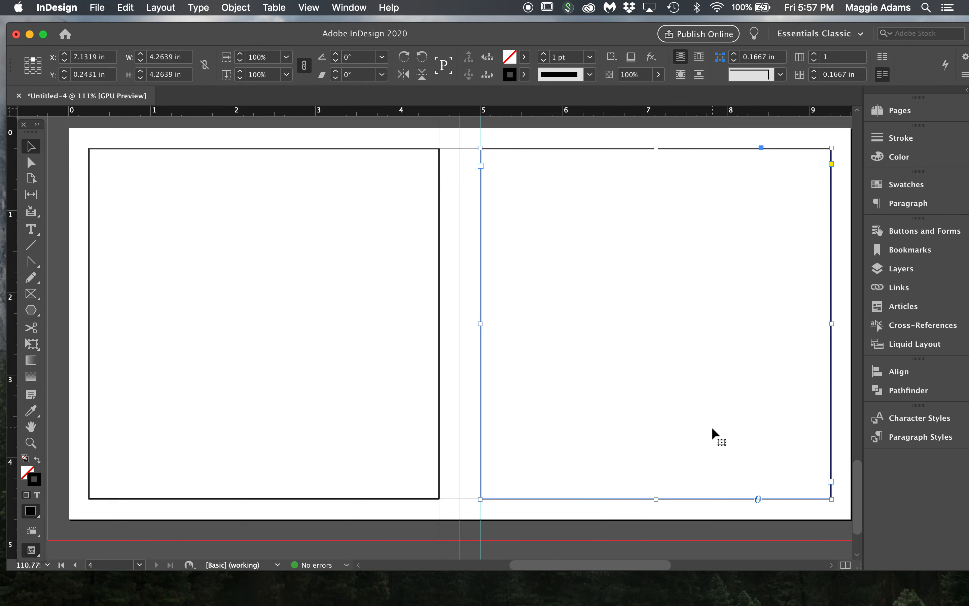
key(BackSpace)
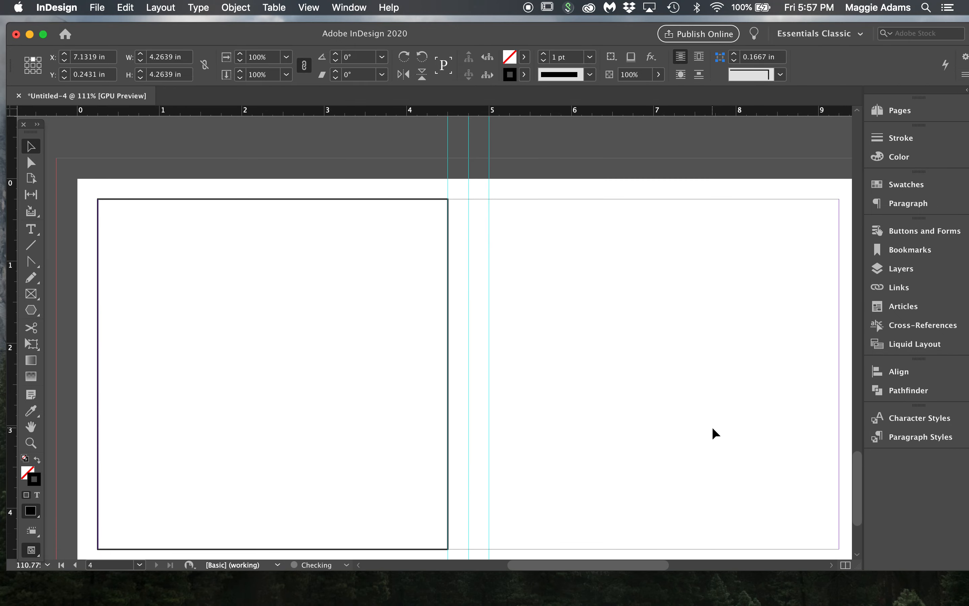
click(376, 202)
key(BackSpace)
- Display page 1 at 100% zoom and narrow the page thumbnail list to uncover the page
click(900, 110)
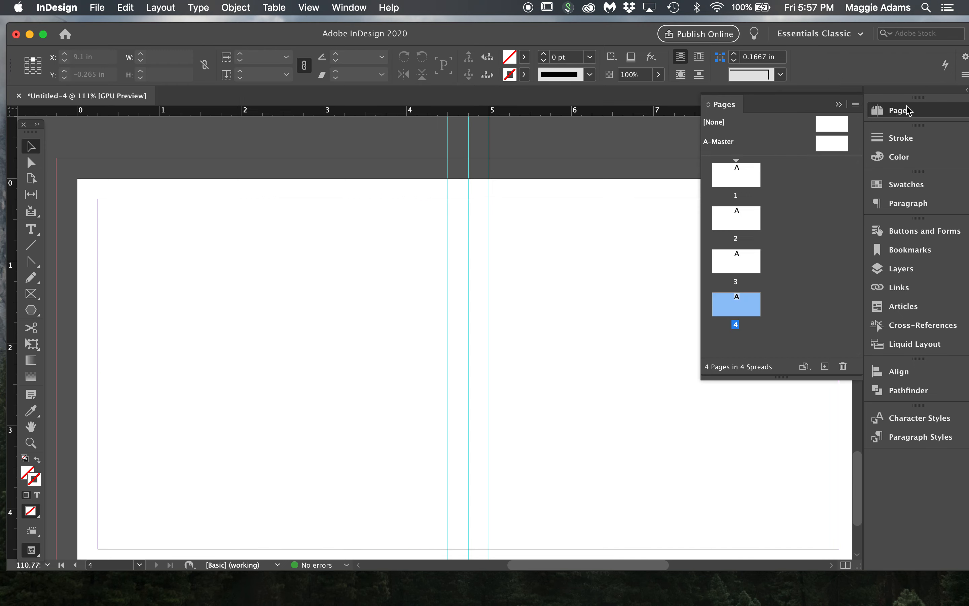
double_click(745, 176)
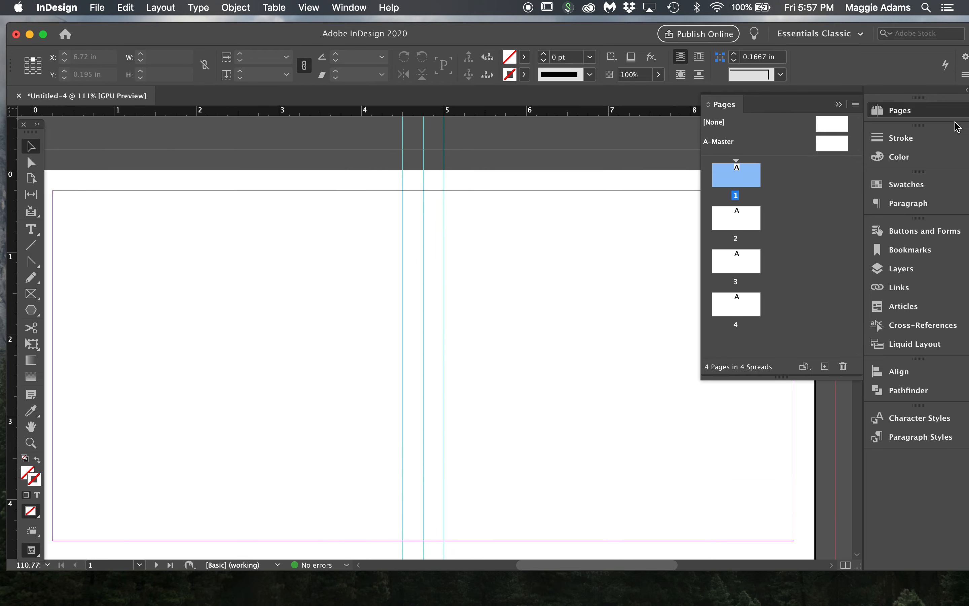
click(30, 443)
alt+click(444, 378)
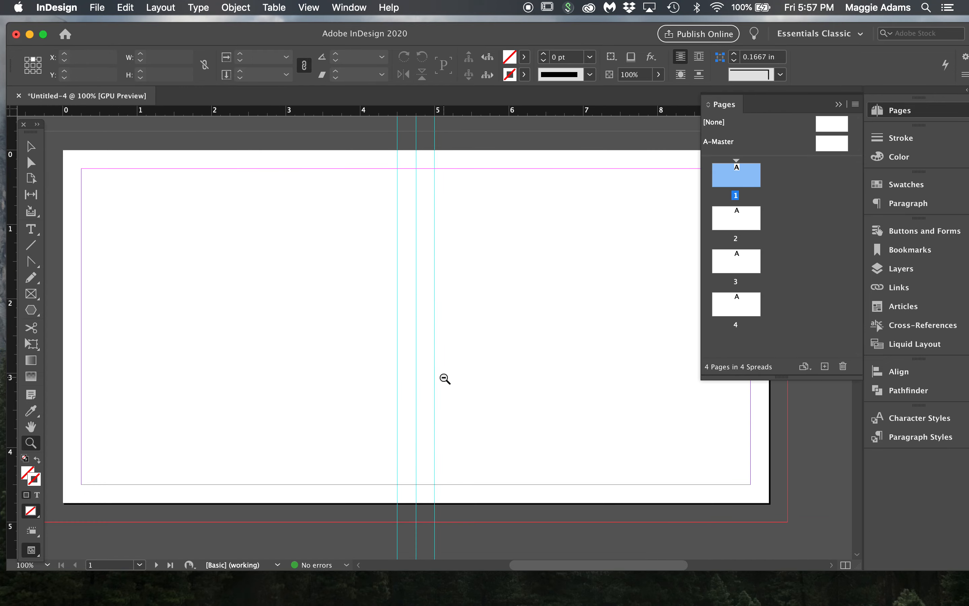
drag(701, 160, 779, 157)
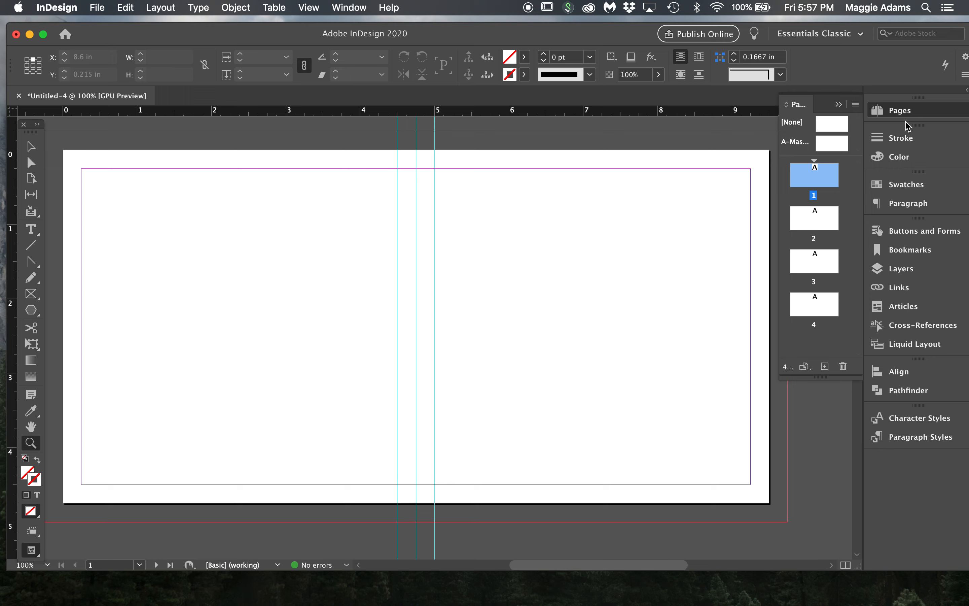
- Add a text frame about 2.25 x 0.4 in above page 1's upper-right corner reading "Front Cover" and "Page 1" on two lines
scroll(728, 152, up, 3)
scroll(727, 152, right, 2)
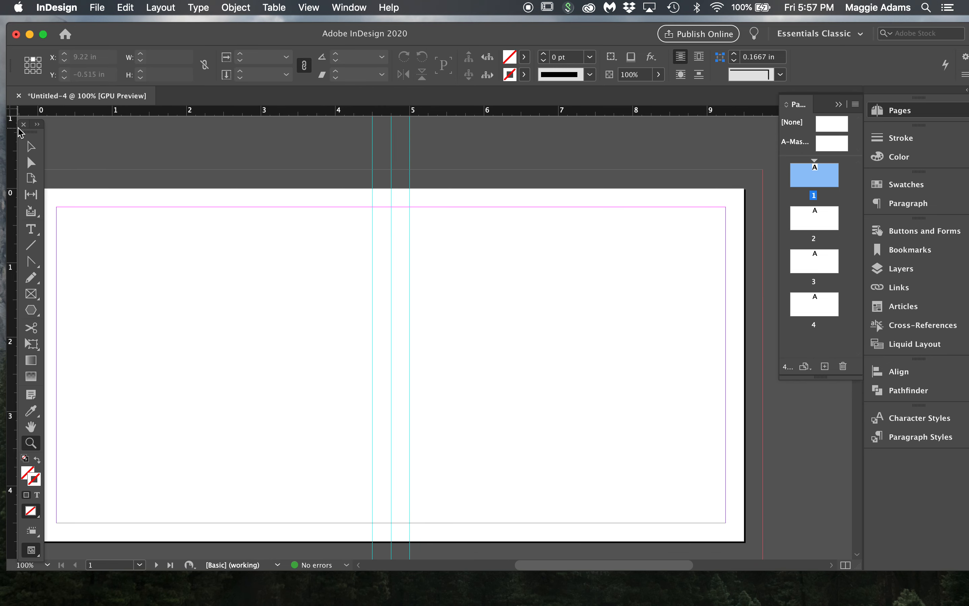
click(32, 229)
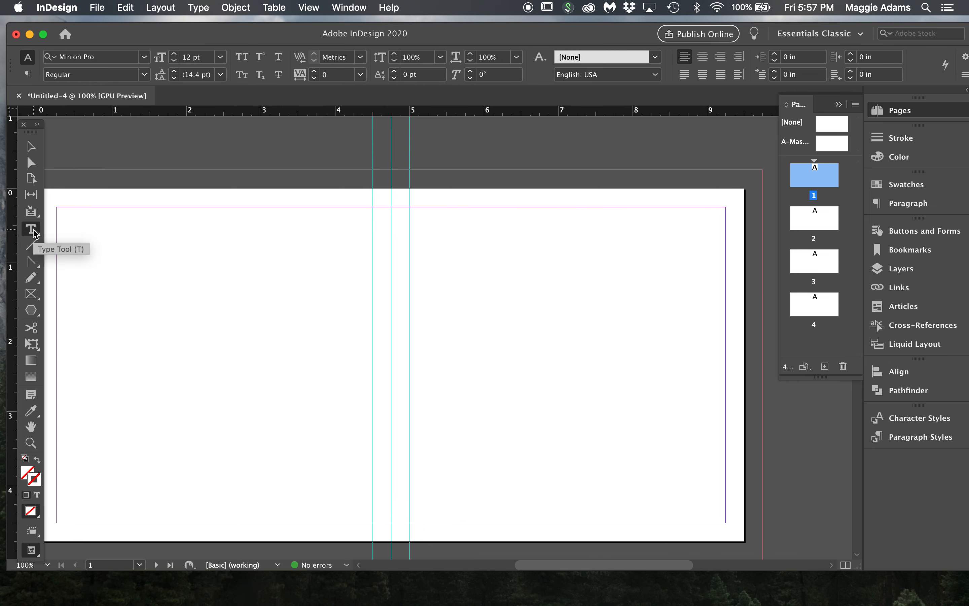
drag(596, 140, 763, 168)
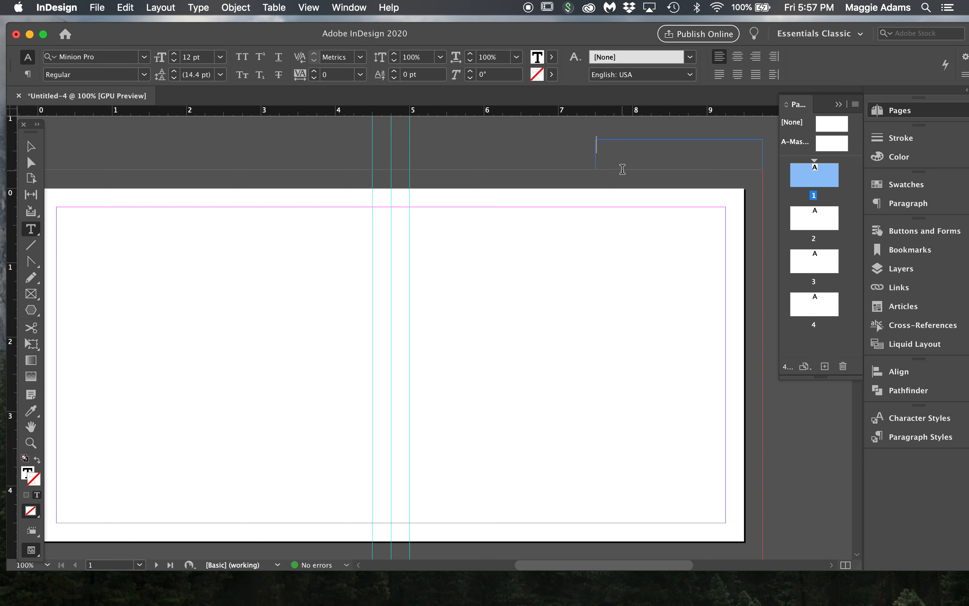
text(Front Cover)
key(Return)
text(Page 1)
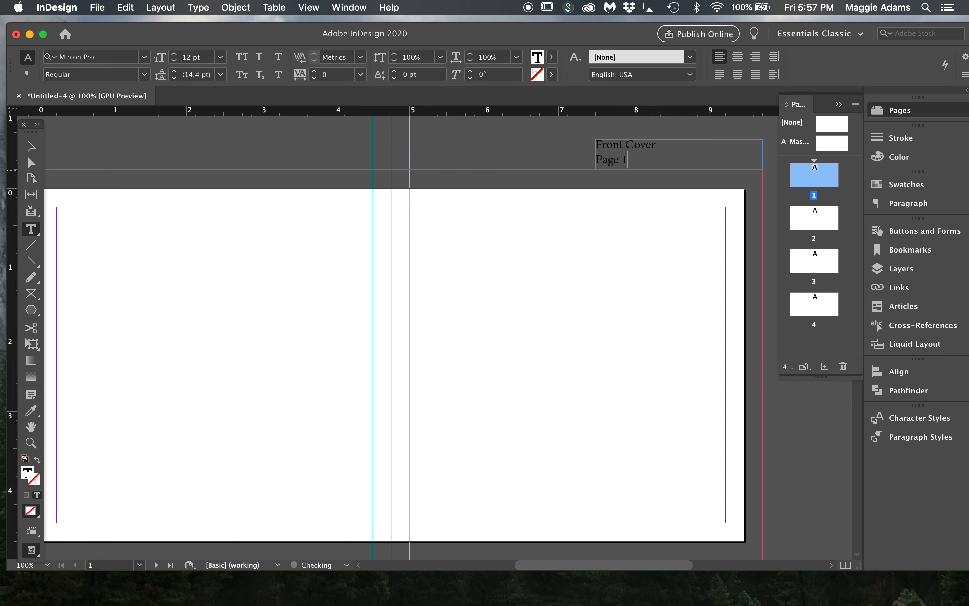
key(Escape)
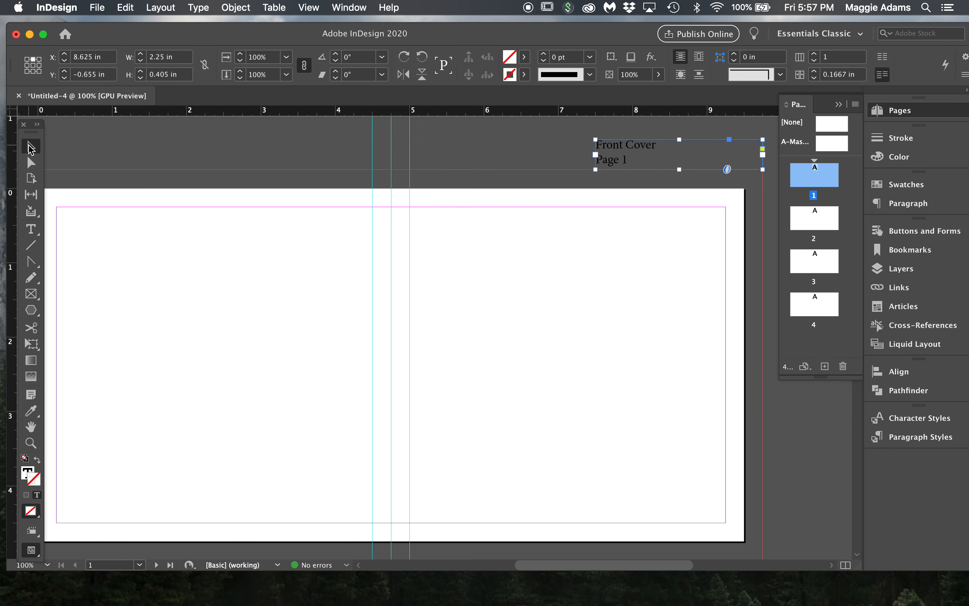
- Place a copy of the Front Cover label above page 1's upper-left corner, aligned with the left bleed edge
drag(630, 159, 108, 156)
scroll(116, 141, left, 2)
drag(209, 120, 154, 122)
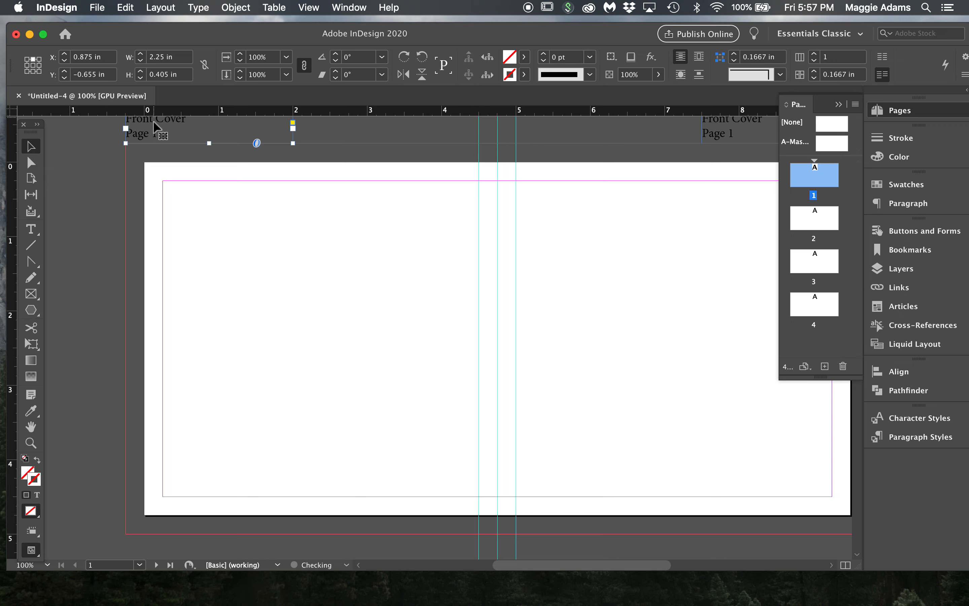
scroll(159, 142, up, 4)
- Change the copied label's text to "Back Cover" and "Page 8"
double_click(155, 189)
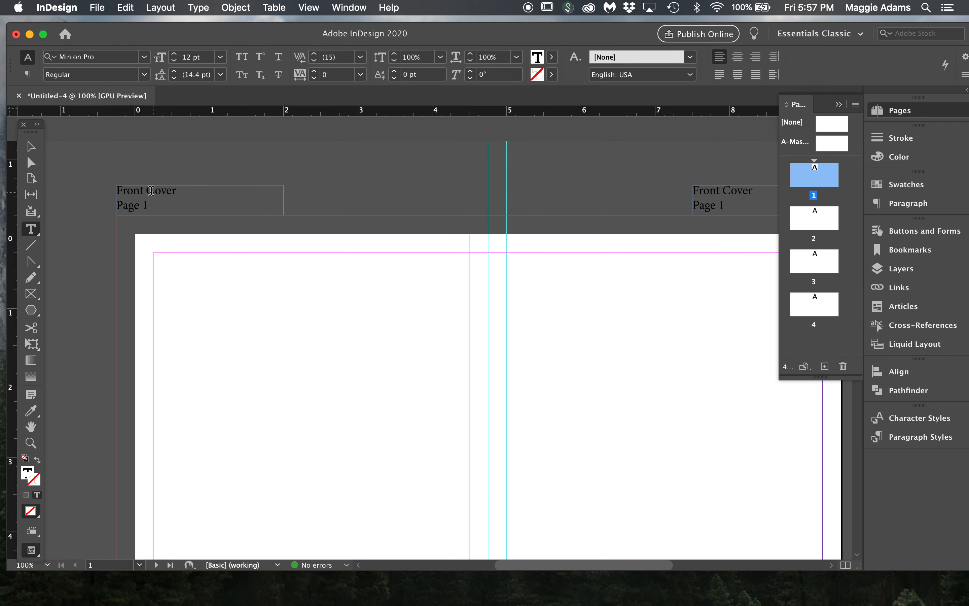
double_click(146, 190)
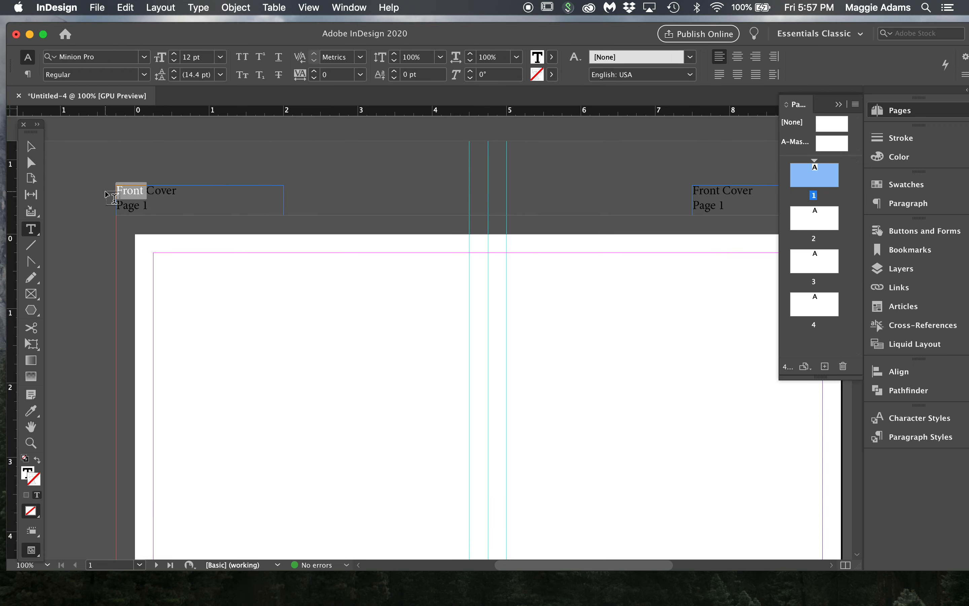
text(Back)
double_click(145, 205)
text(8)
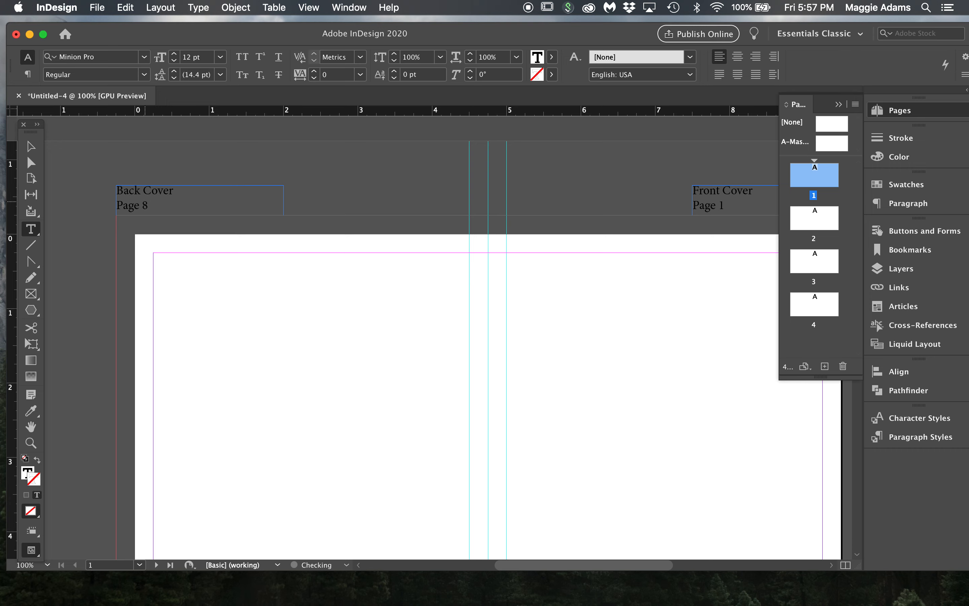
- Copy the Back Cover and Front Cover label frames together from page 1
click(31, 146)
click(243, 161)
drag(176, 159, 737, 198)
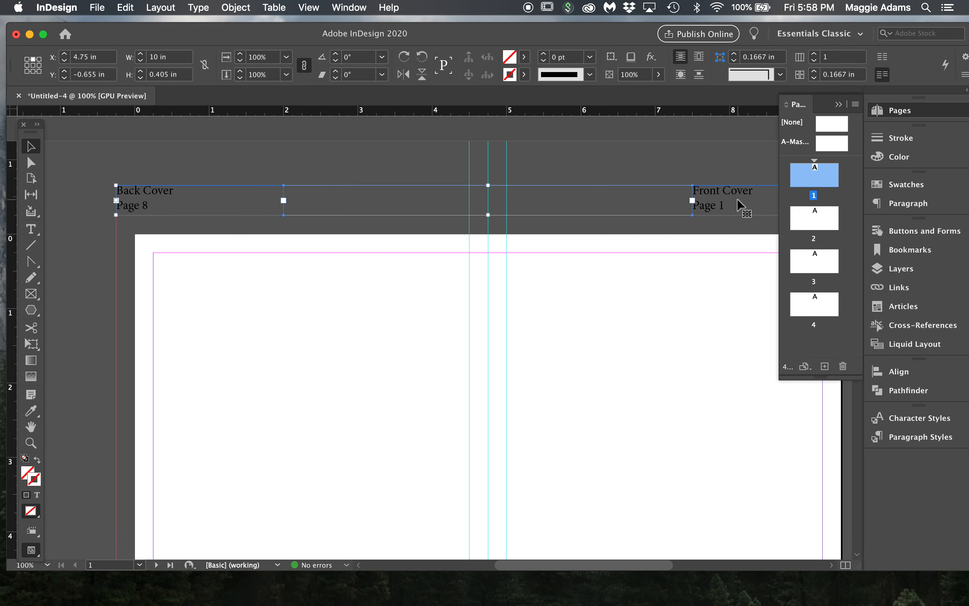
click(716, 163)
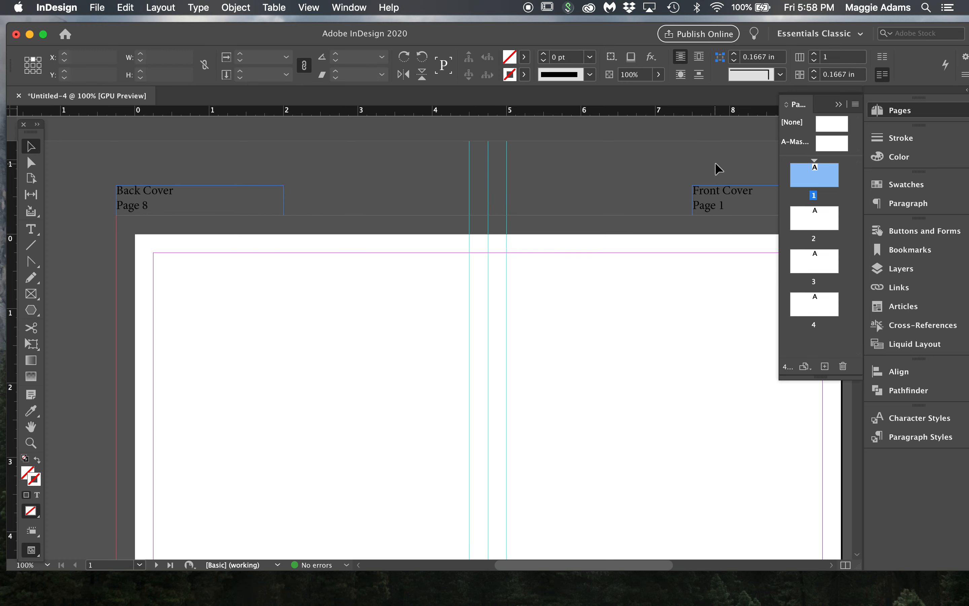
click(168, 188)
shift+click(733, 191)
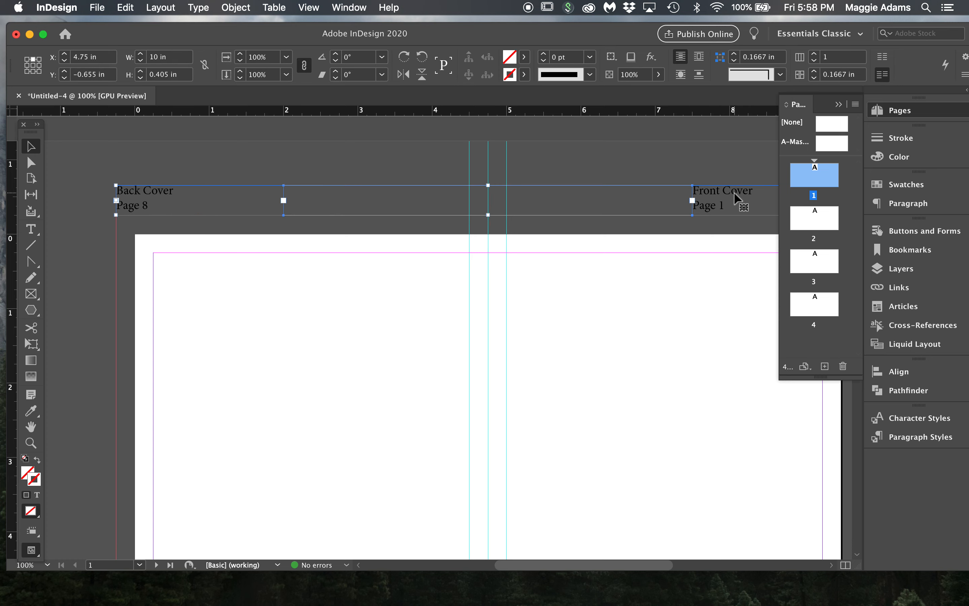
click(125, 8)
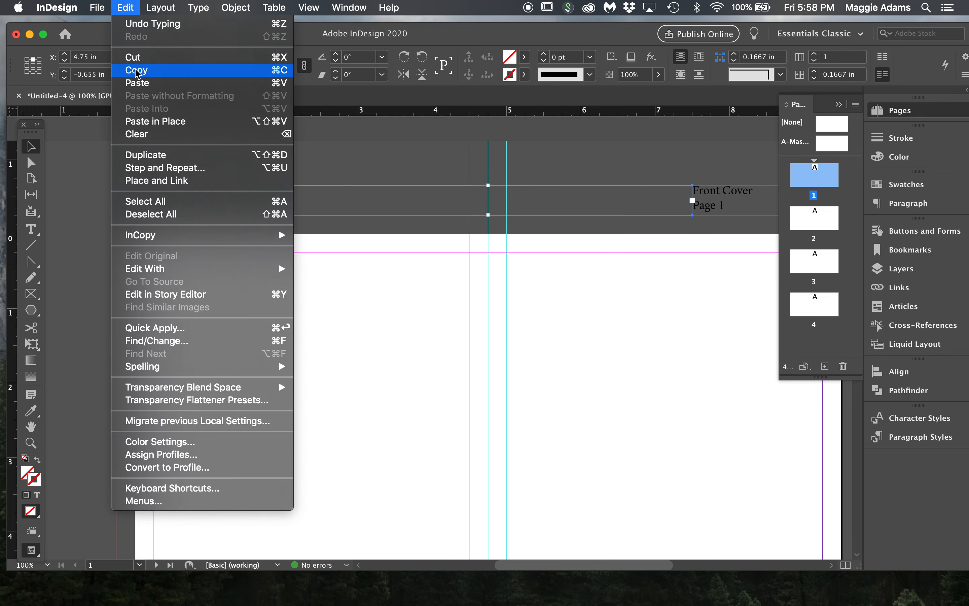
click(447, 156)
- Paste the two copied cover labels in place on page 2
scroll(436, 154, down, 5)
scroll(436, 152, down, 10)
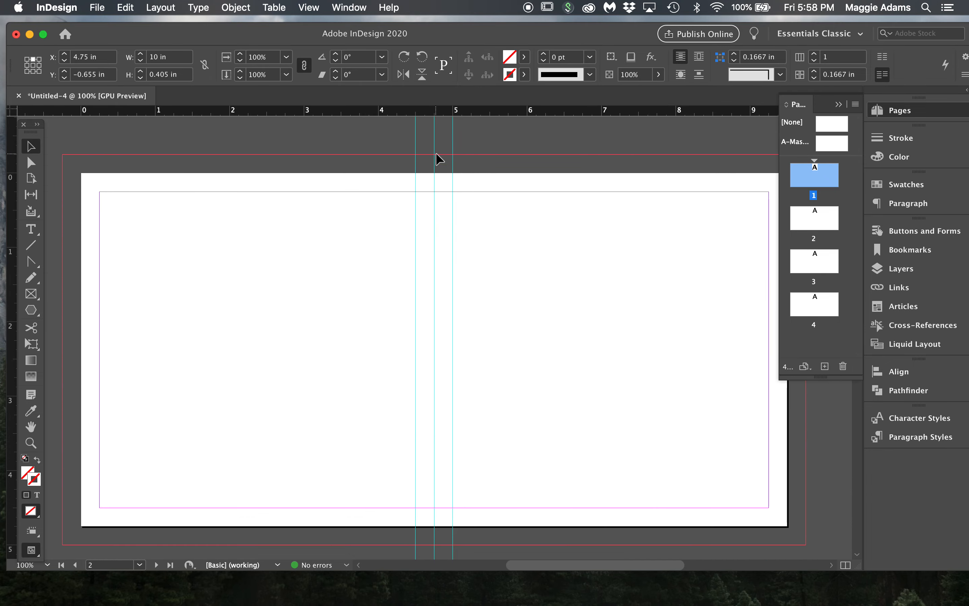
double_click(814, 221)
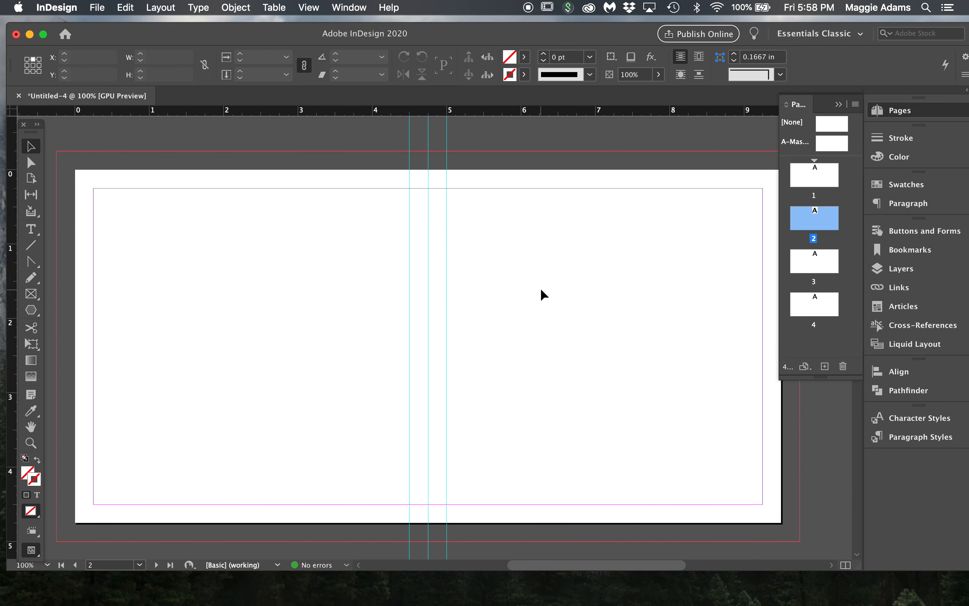
click(125, 7)
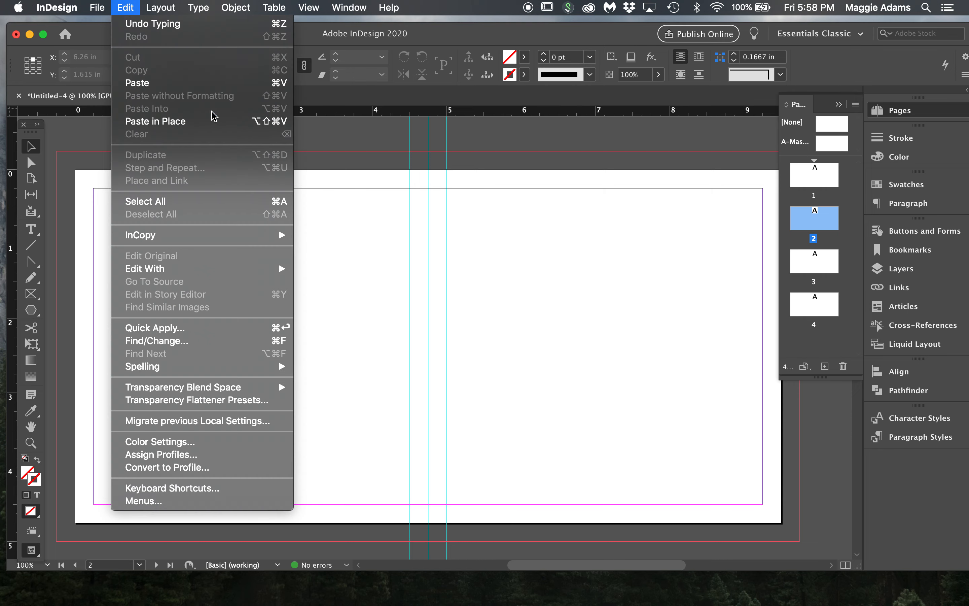
click(336, 179)
key(super+alt+shift+v)
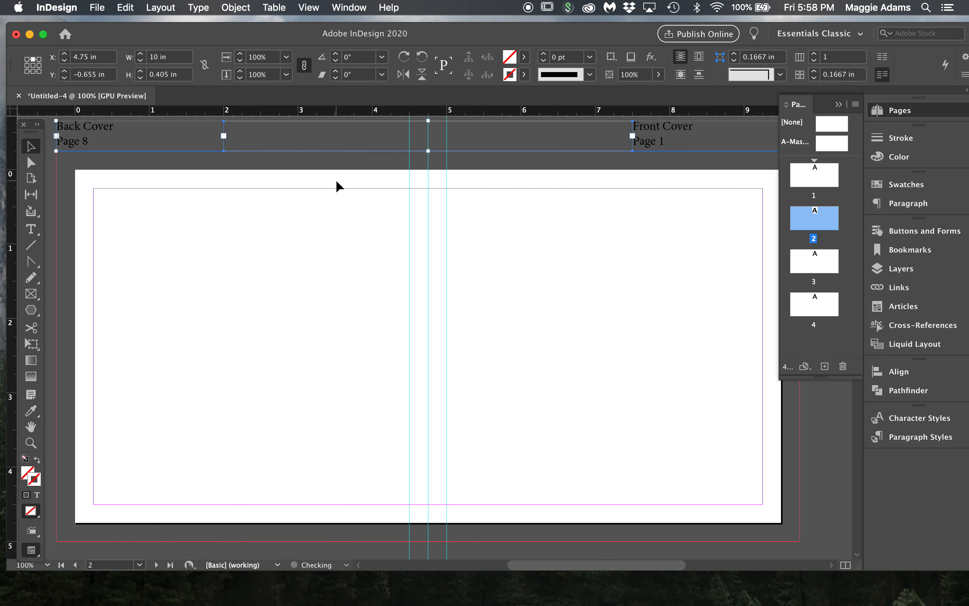
click(336, 179)
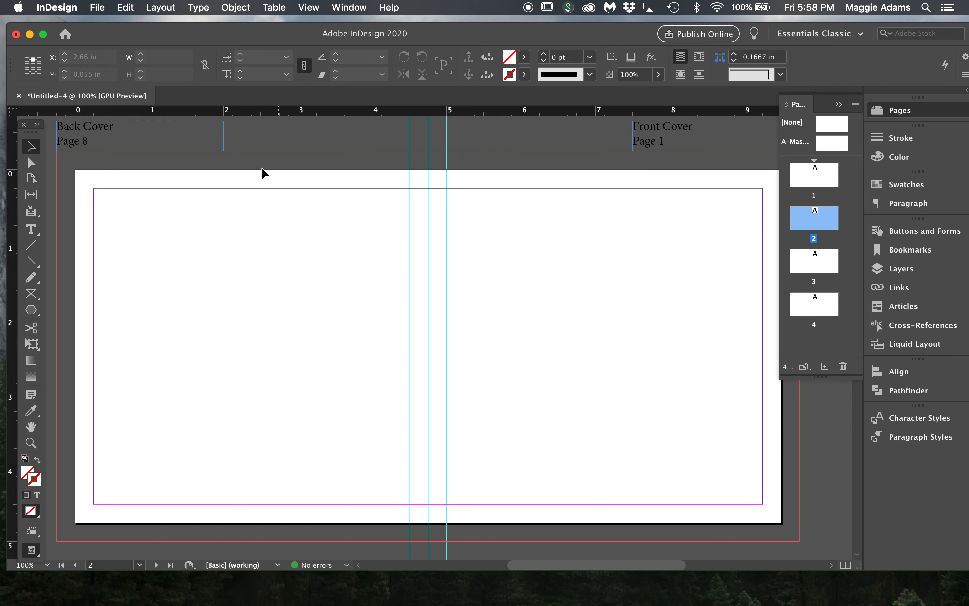
- Change the page numbers in page 2's labels to 2 on the left and 7 on the right
double_click(146, 128)
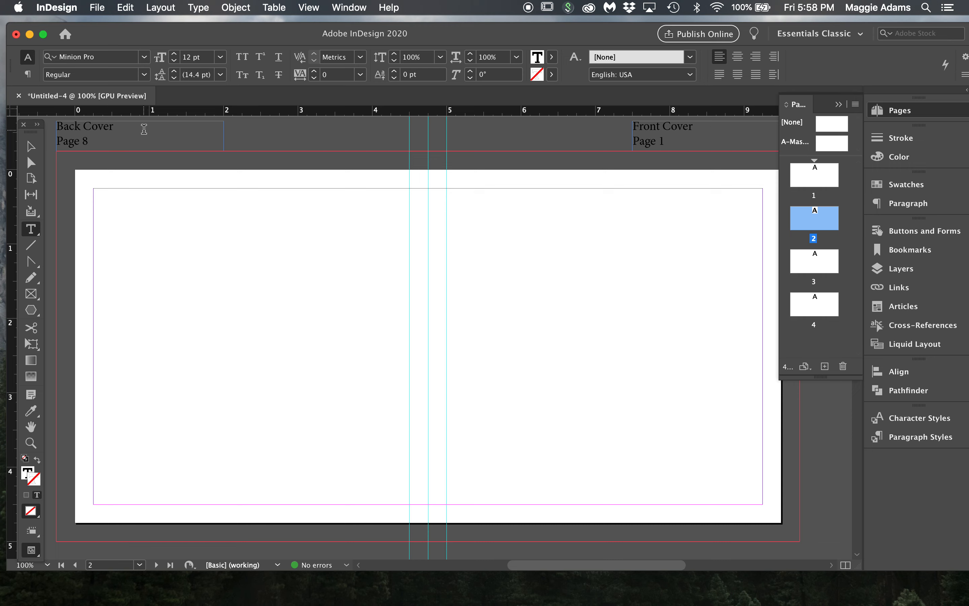
drag(91, 142, 82, 141)
text(2)
double_click(661, 141)
text(7)
- Retitle page 2's labels as "Inside Back Cover" on the right and "Inside Front Cover" on the left
drag(663, 126, 632, 126)
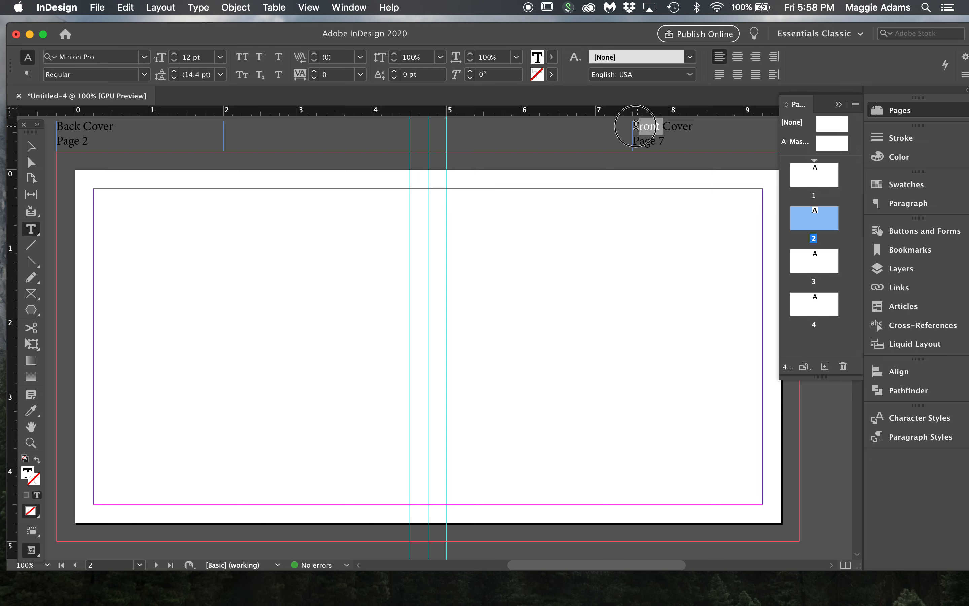
text(Inside Back)
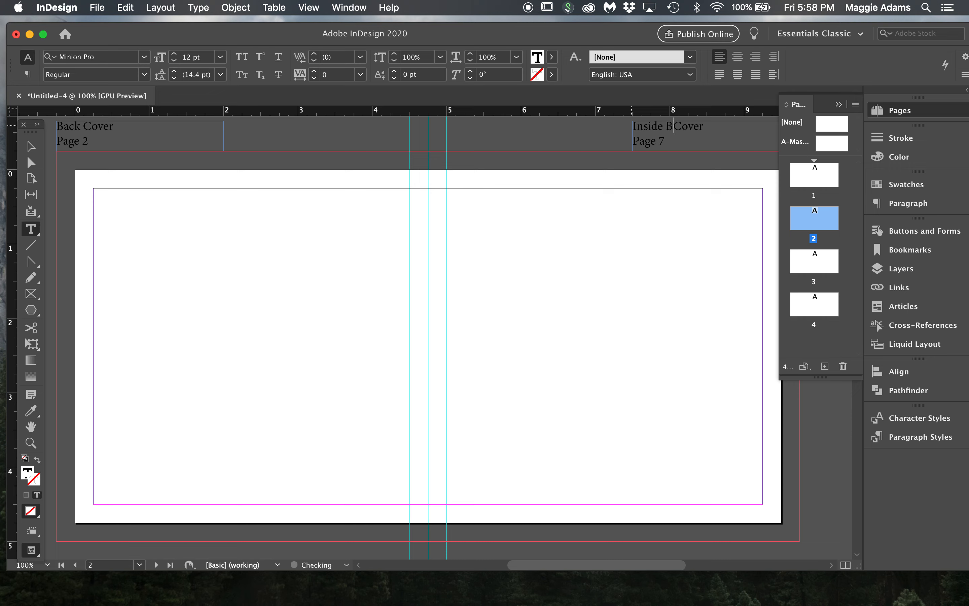
click(81, 124)
double_click(80, 124)
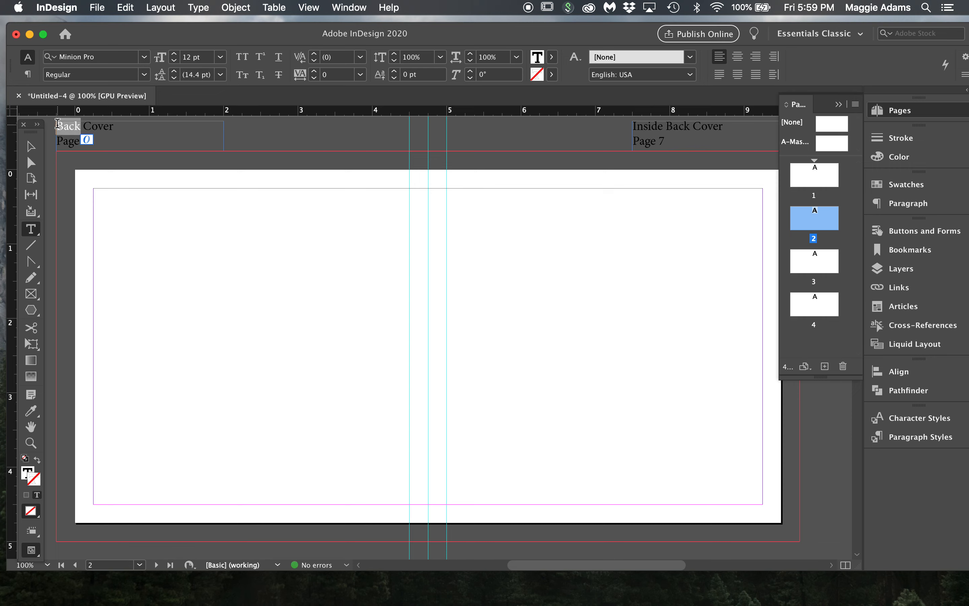
text(Inside D)
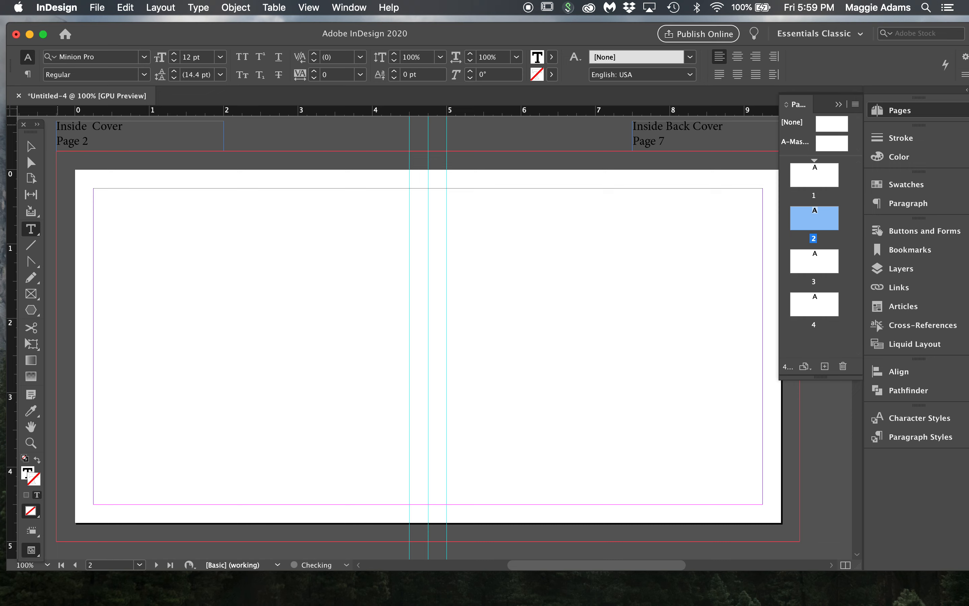
key(BackSpace)
text(Front)
- Copy both page 2 labels and paste them in place on page 3
click(31, 147)
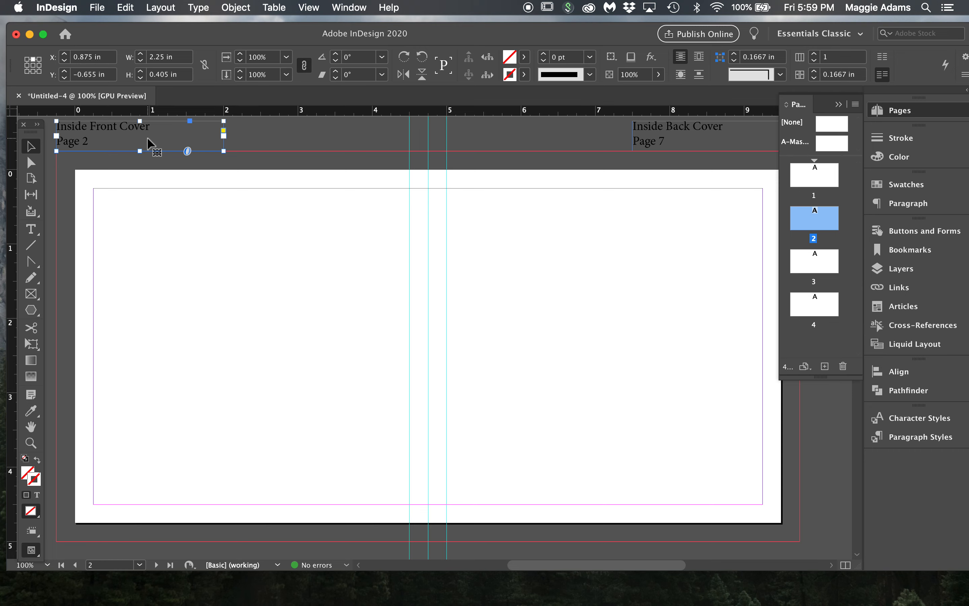
shift+click(694, 136)
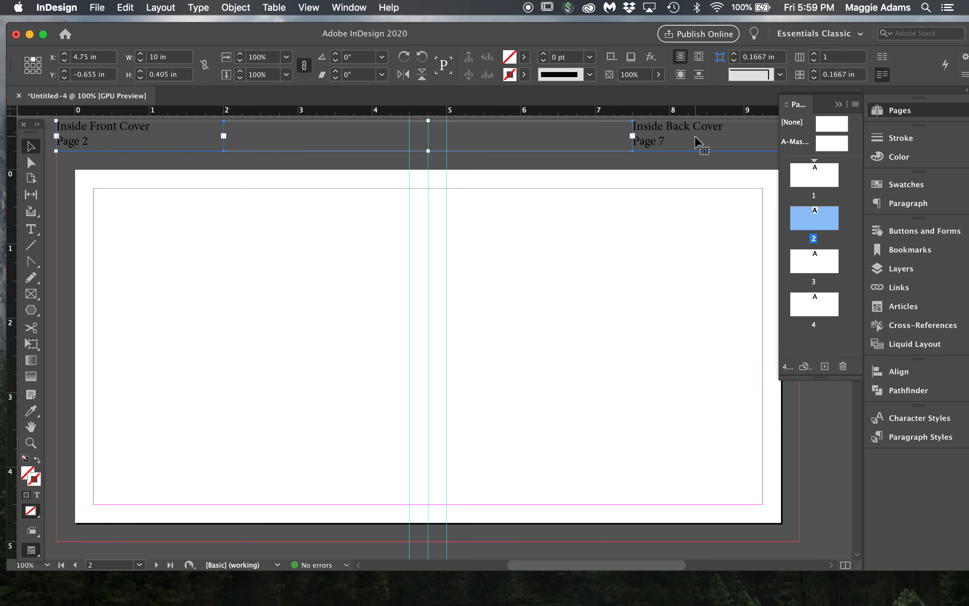
scroll(694, 135, down, 15)
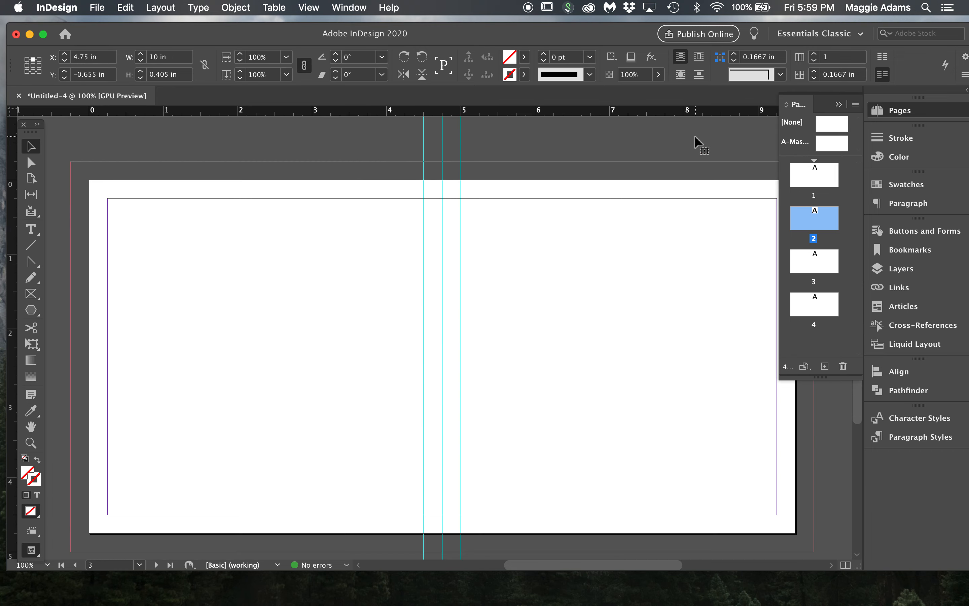
scroll(694, 136, down, 1)
click(628, 297)
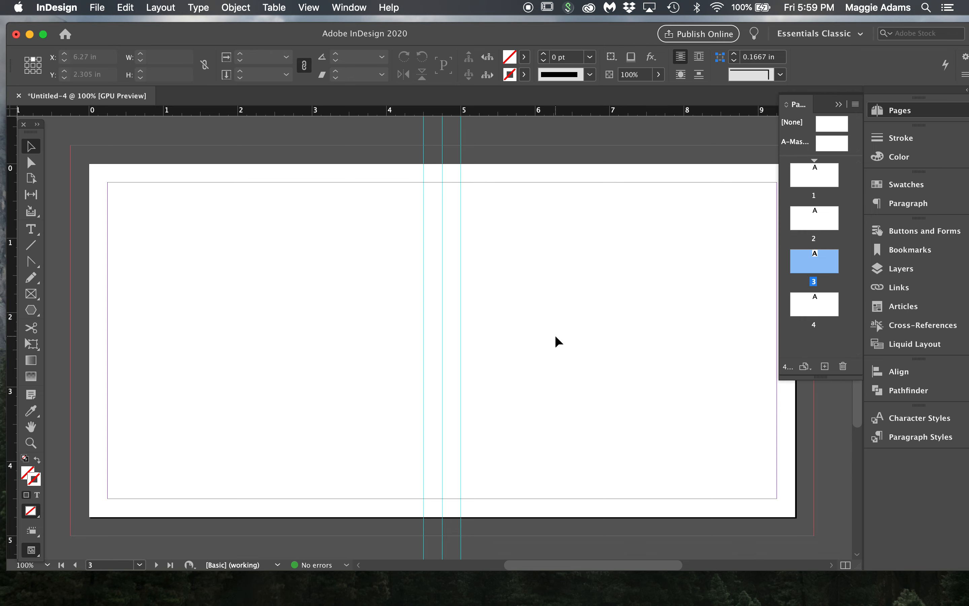
key(super+alt+shift+v)
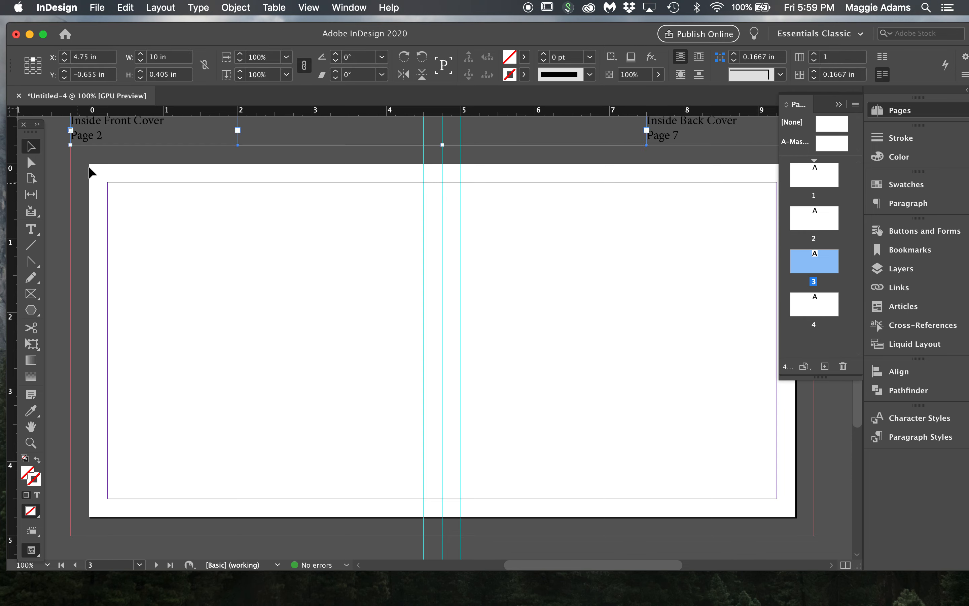
- Remove the "Inside Front Cover" title from page 3's left label and change its page number to 6
double_click(117, 125)
triple_click(126, 124)
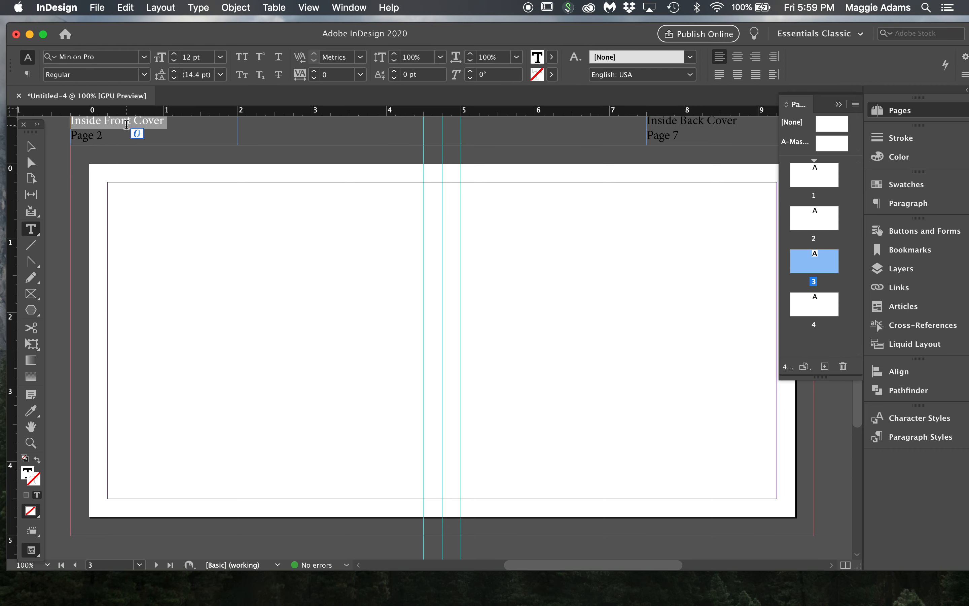
key(BackSpace)
double_click(99, 134)
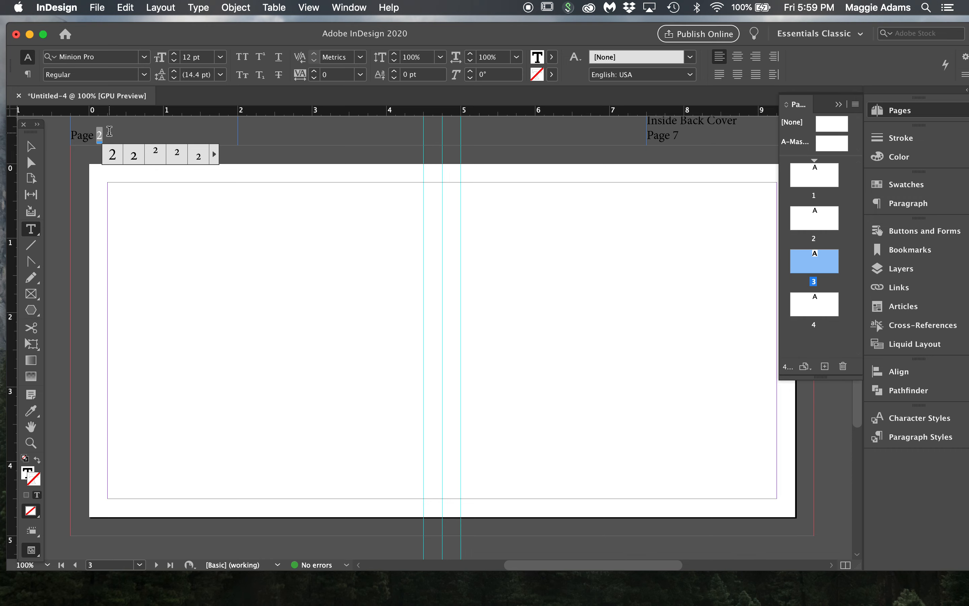
text(6)
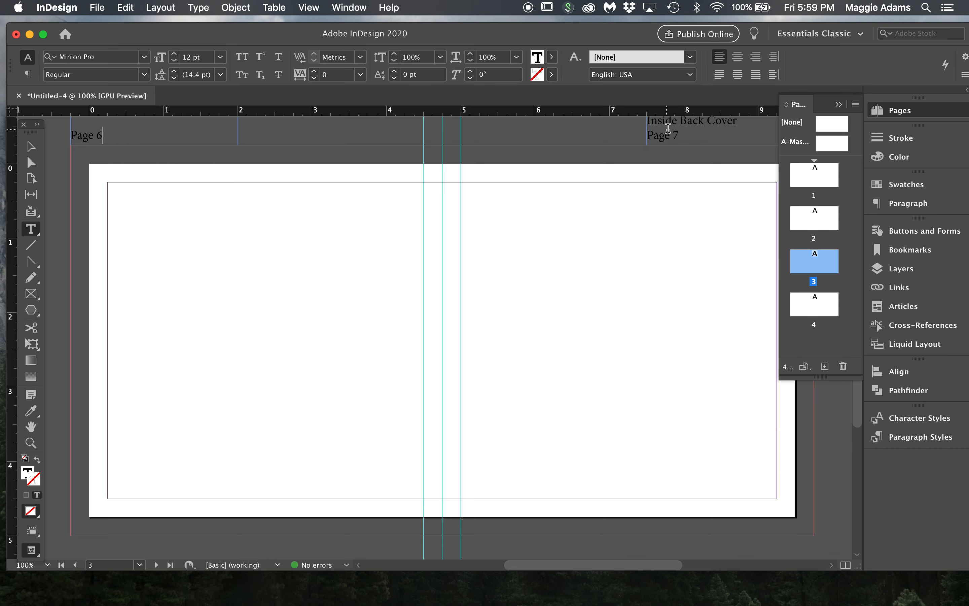
- Remove the "Inside Back Cover" title from page 3's right label and change its page number to 3
double_click(717, 119)
triple_click(717, 120)
key(BackSpace)
double_click(675, 134)
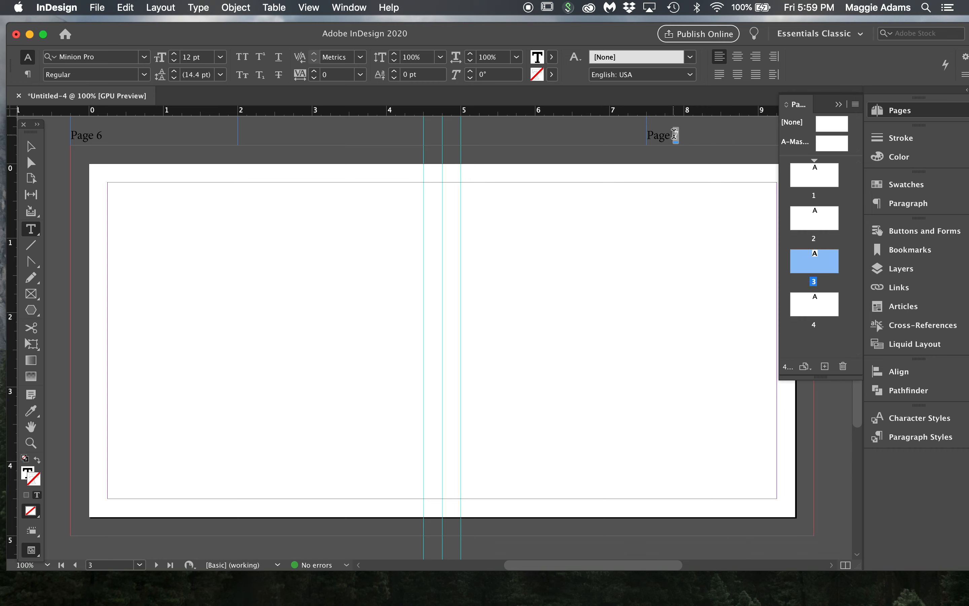
text(3)
- Copy both page 3 labels and paste them in place on page 4
click(32, 145)
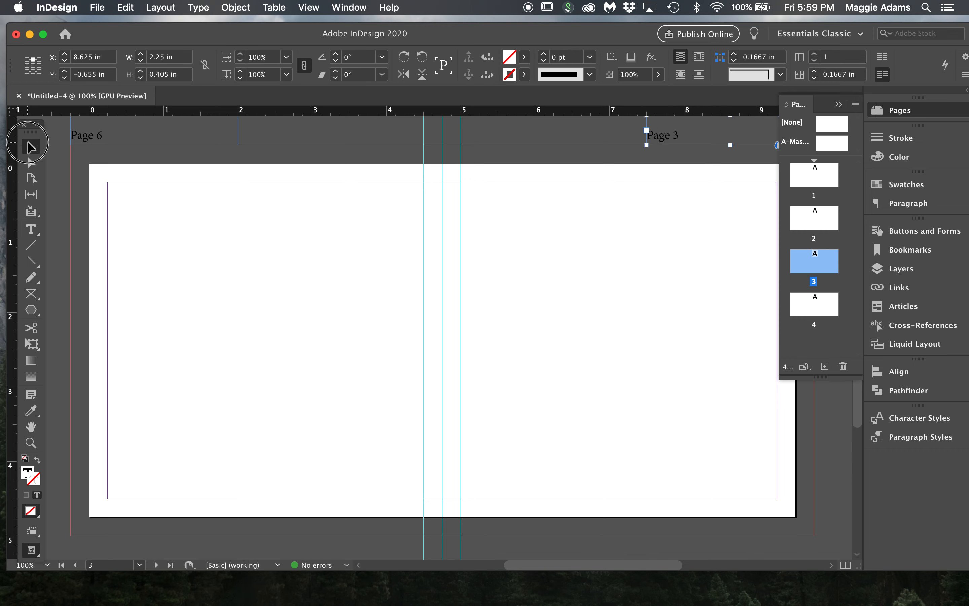
shift+click(194, 138)
scroll(194, 139, down, 5)
scroll(194, 139, down, 9)
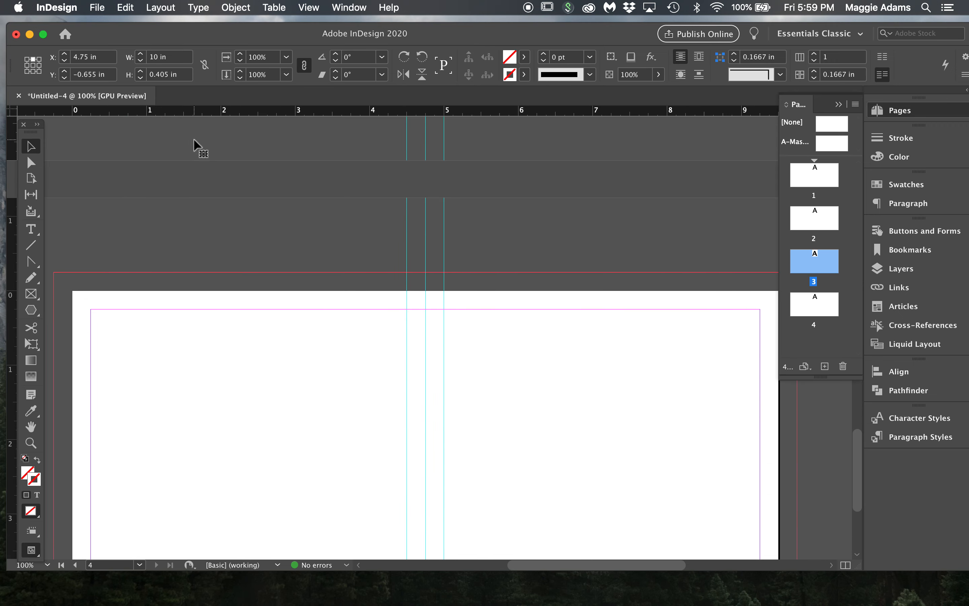
click(290, 223)
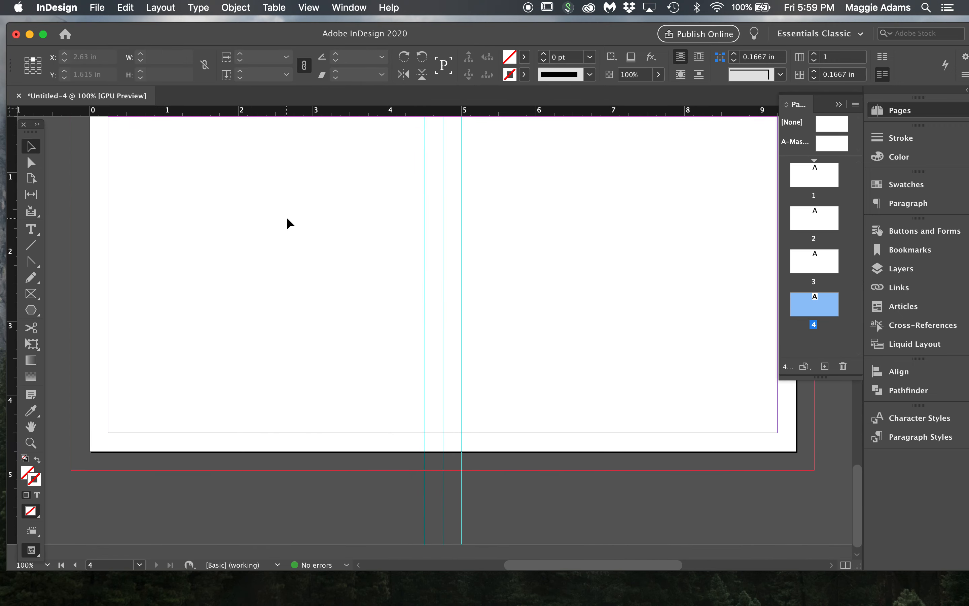
scroll(505, 289, up, 2)
scroll(503, 284, up, 1)
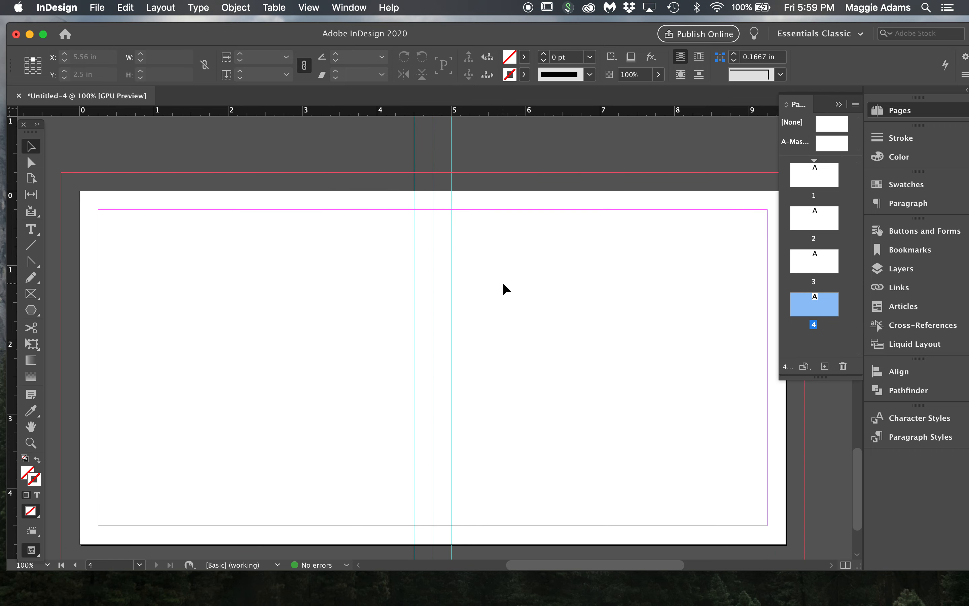
key(alt+shift+super+v)
click(504, 280)
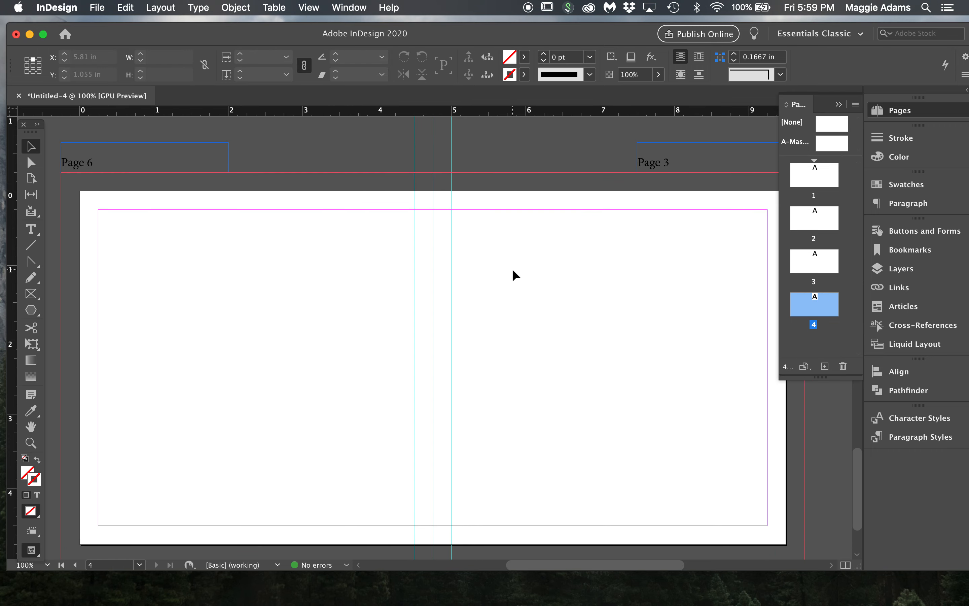
- Change the page numbers in page 4's labels to 4 on the left and 5 on the right
double_click(128, 168)
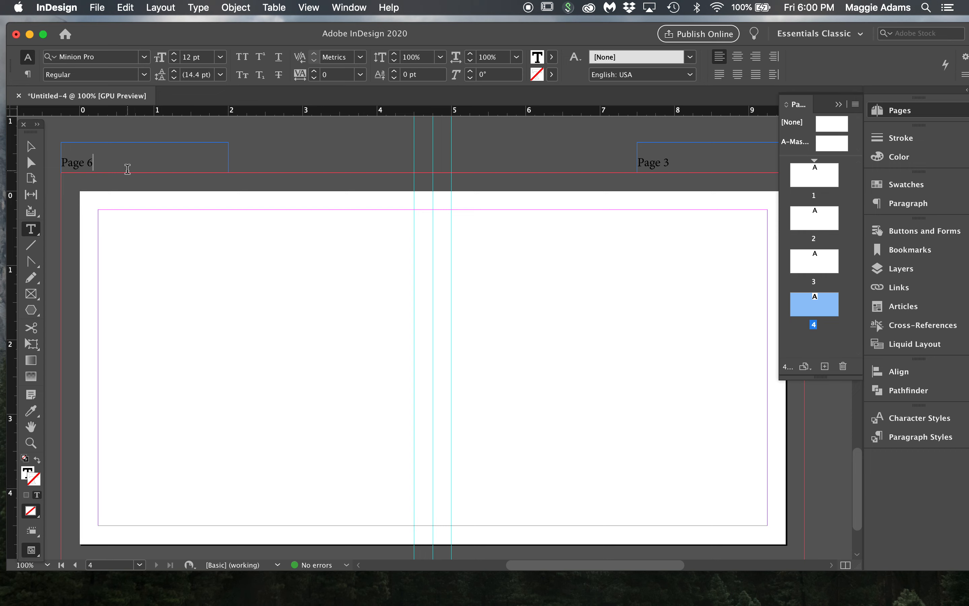
key(BackSpace)
text(4)
double_click(666, 162)
text(5)
click(31, 146)
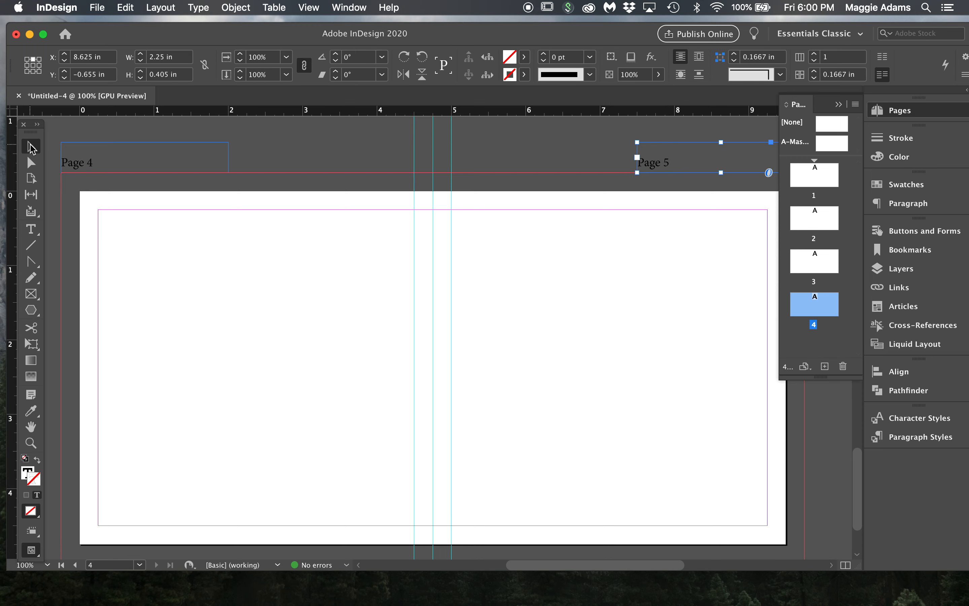
click(340, 148)
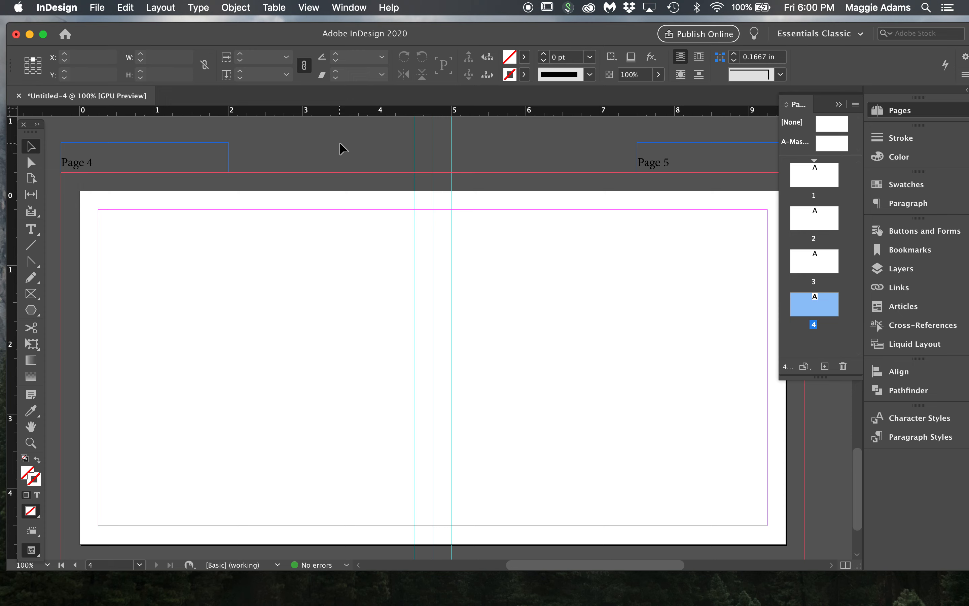
- On page 2, duplicate the Inside Back Cover label to just right of the center guides and replace its text with "Song 5"
click(817, 192)
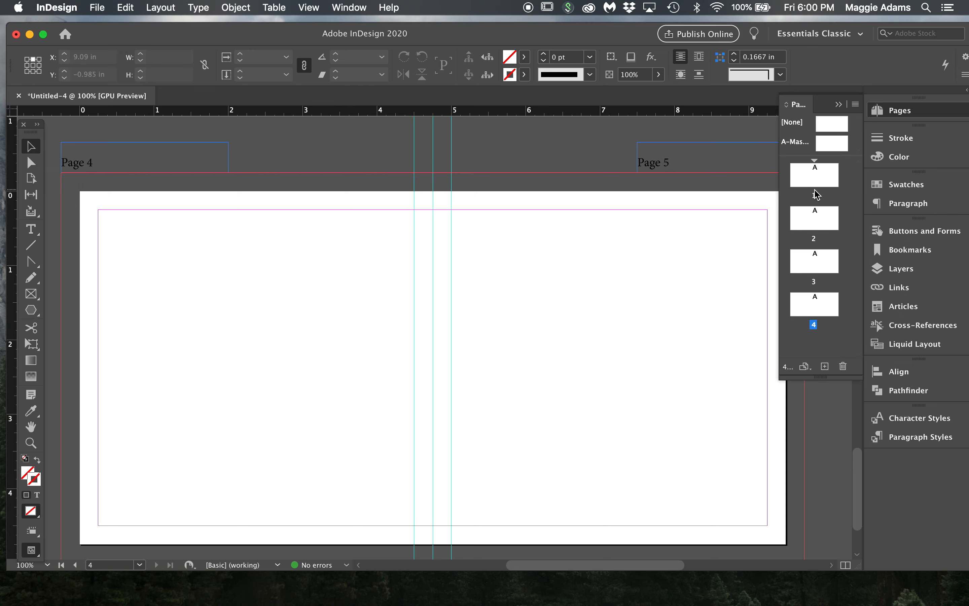
double_click(815, 182)
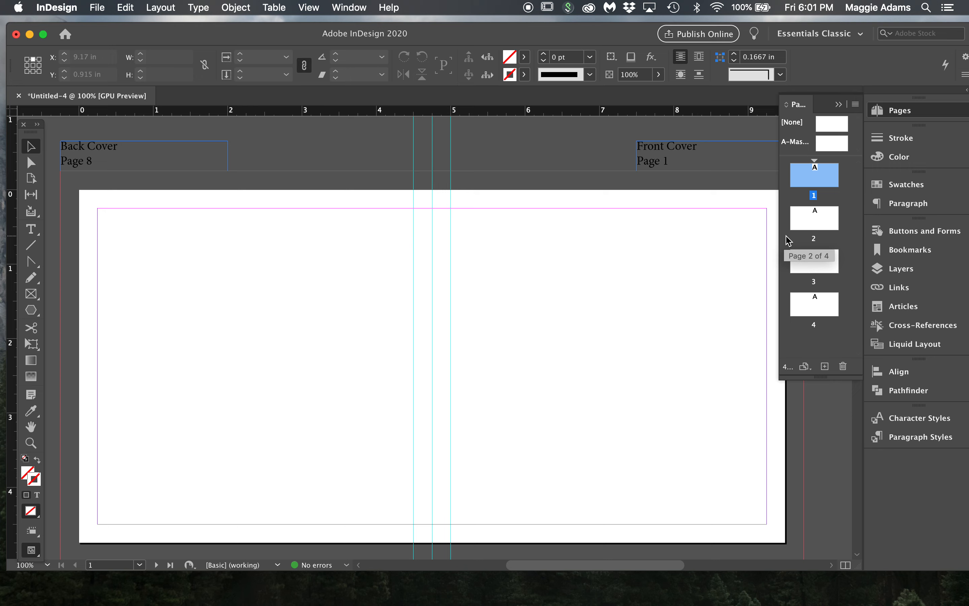
double_click(815, 240)
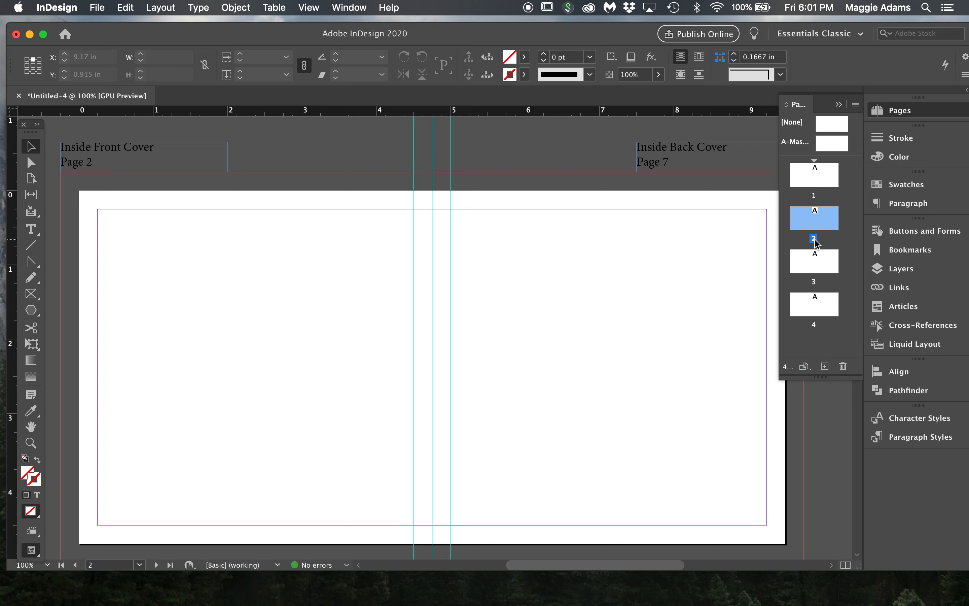
click(705, 158)
drag(705, 158, 463, 137)
double_click(516, 154)
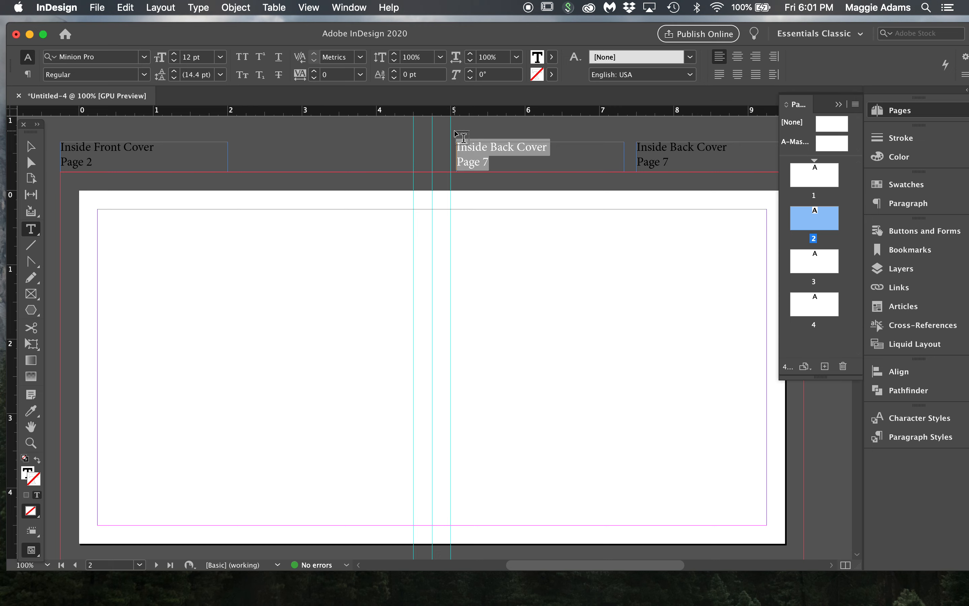
text(Song 5)
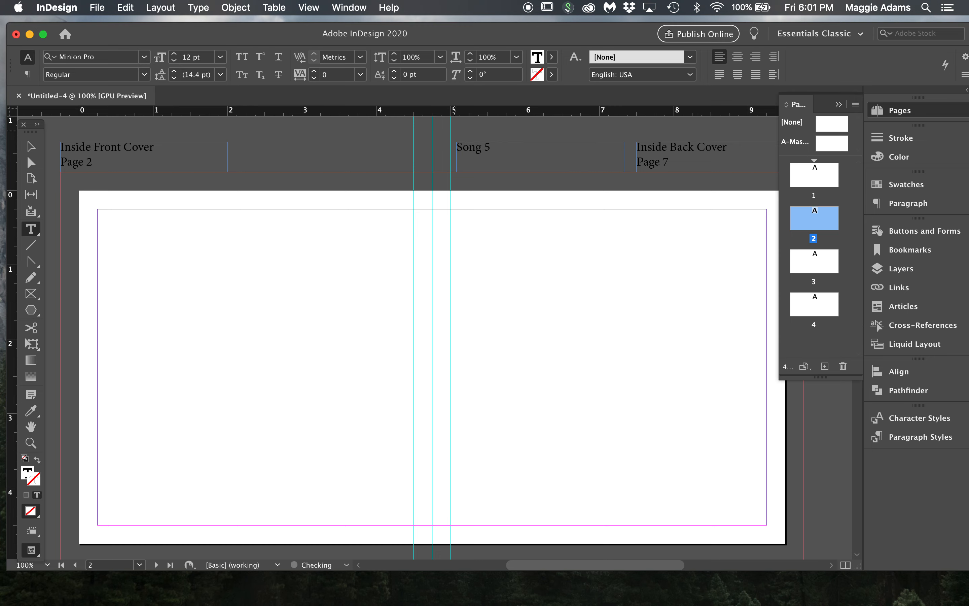
click(32, 143)
click(395, 145)
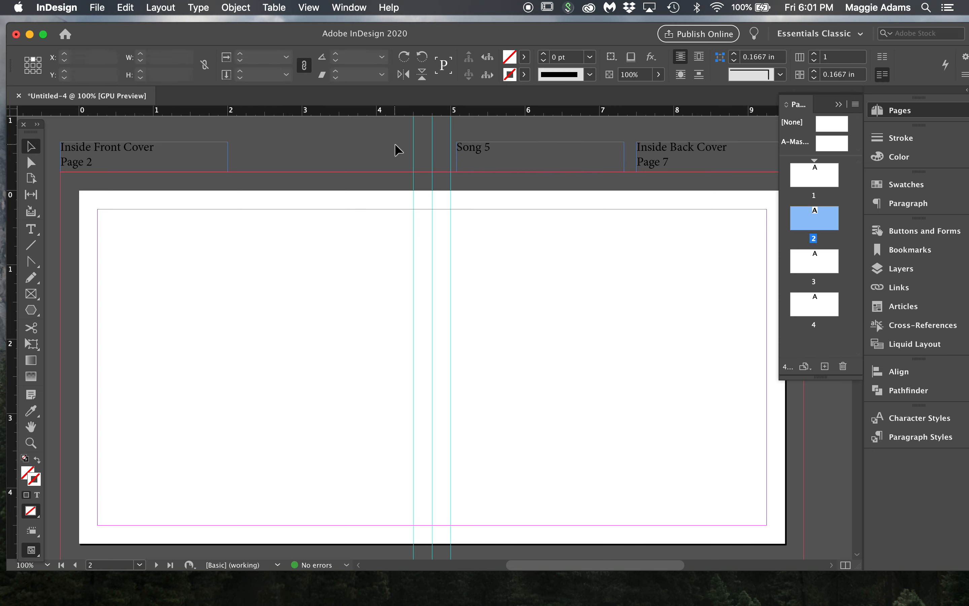
- Copy the "Song 5" label from page 2 and paste it in place on page 3
click(535, 158)
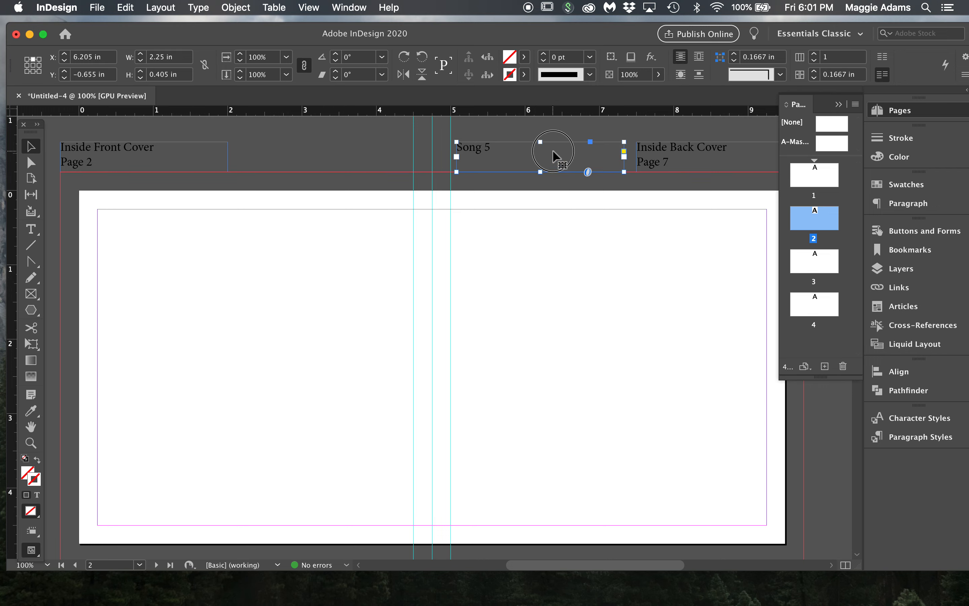
scroll(556, 157, down, 10)
scroll(557, 157, up, 10)
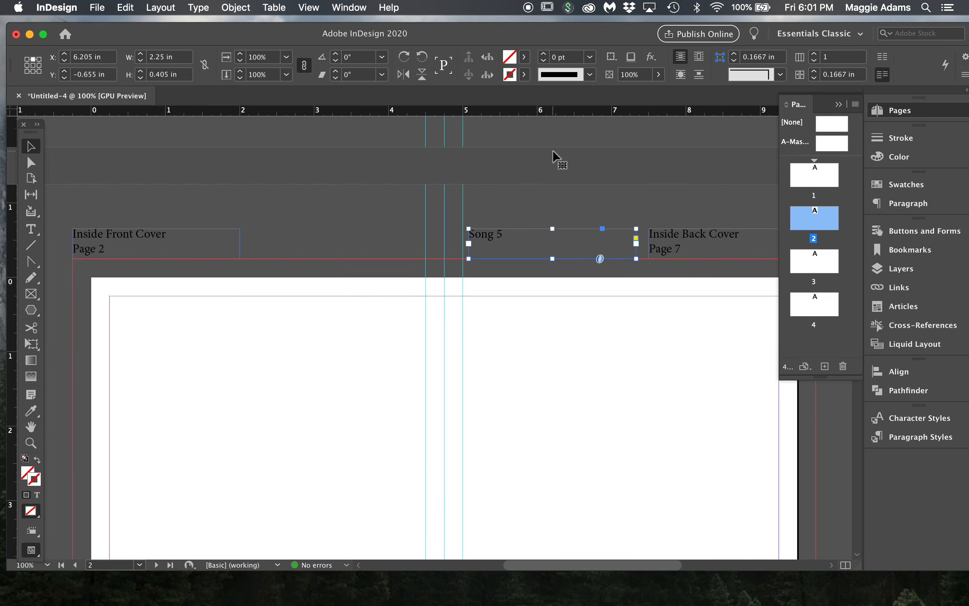
scroll(537, 277, down, 18)
scroll(537, 277, down, 1)
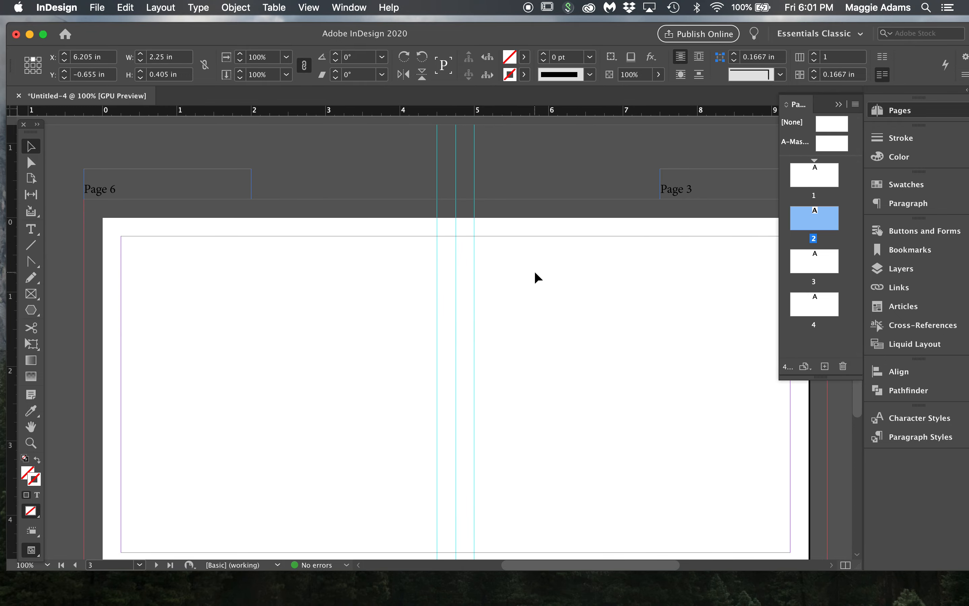
click(537, 277)
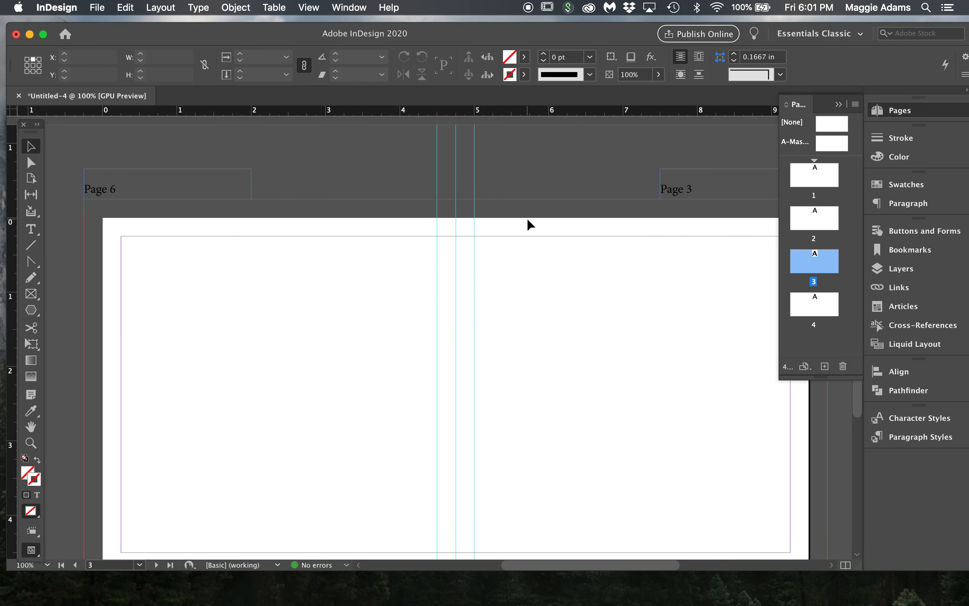
key(super+alt+shift+v)
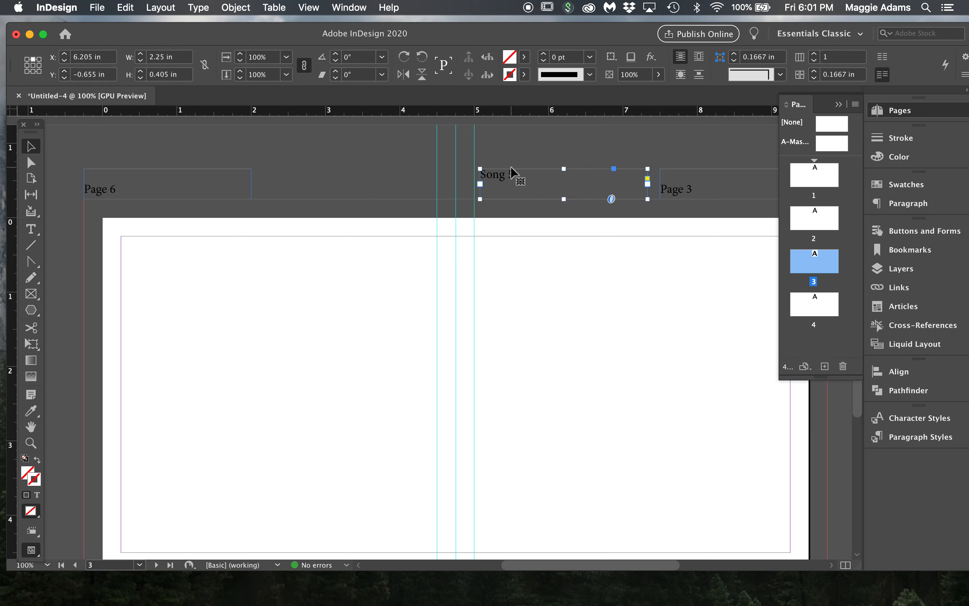
- Change the pasted song label above the right half of page 3 to "Song 1"
double_click(516, 175)
key(BackSpace)
text(1)
click(28, 143)
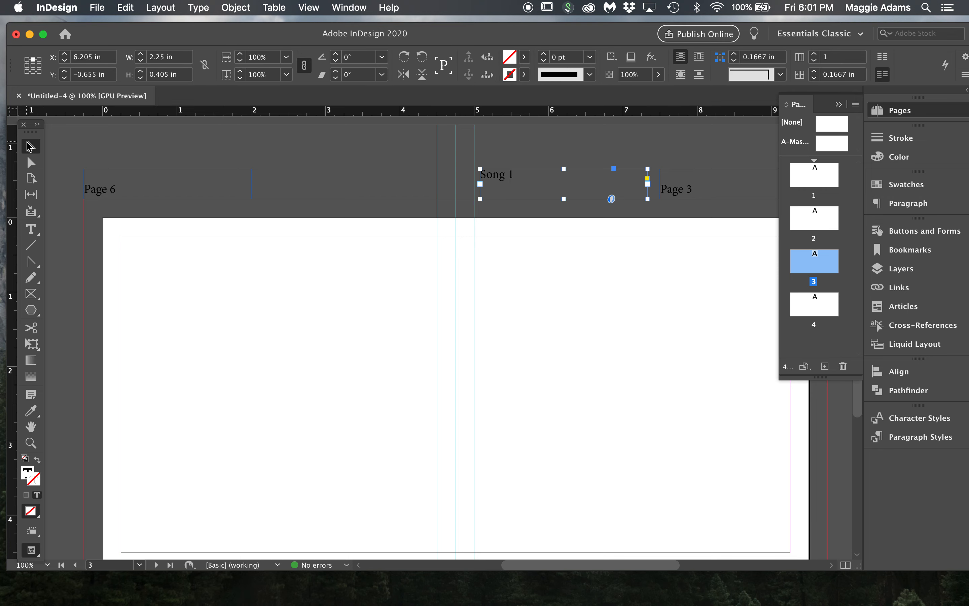
- Duplicate page 3's "Song 1" label to the left of the center guides and change the copy to "Song 4"
drag(548, 182, 339, 173)
double_click(339, 171)
key(BackSpace)
text(4)
click(35, 144)
click(292, 143)
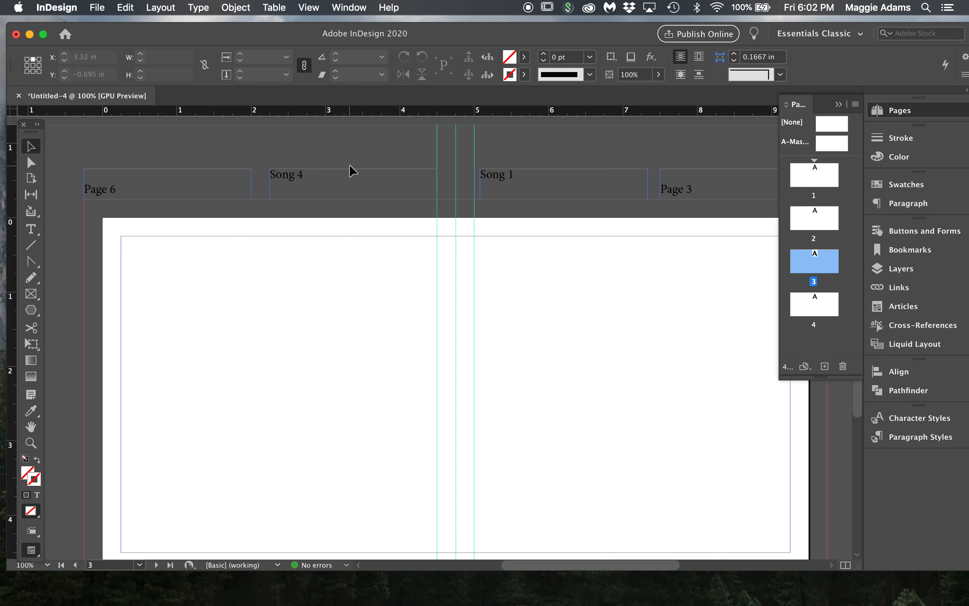
- Copy both song labels from page 3 and paste them in place on page 4
drag(376, 152, 567, 195)
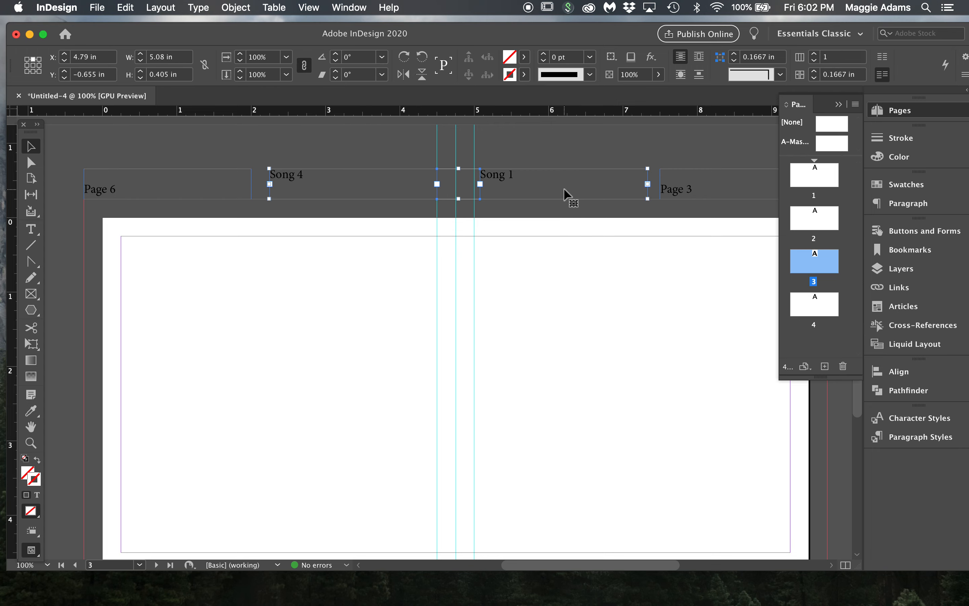
scroll(565, 196, down, 10)
click(561, 219)
click(560, 298)
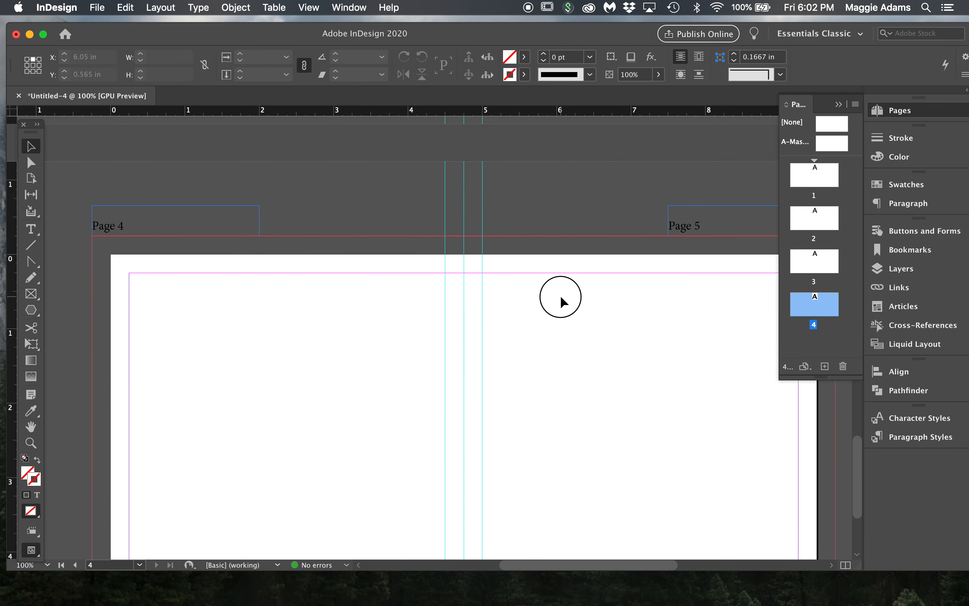
key(super+alt+shift+v)
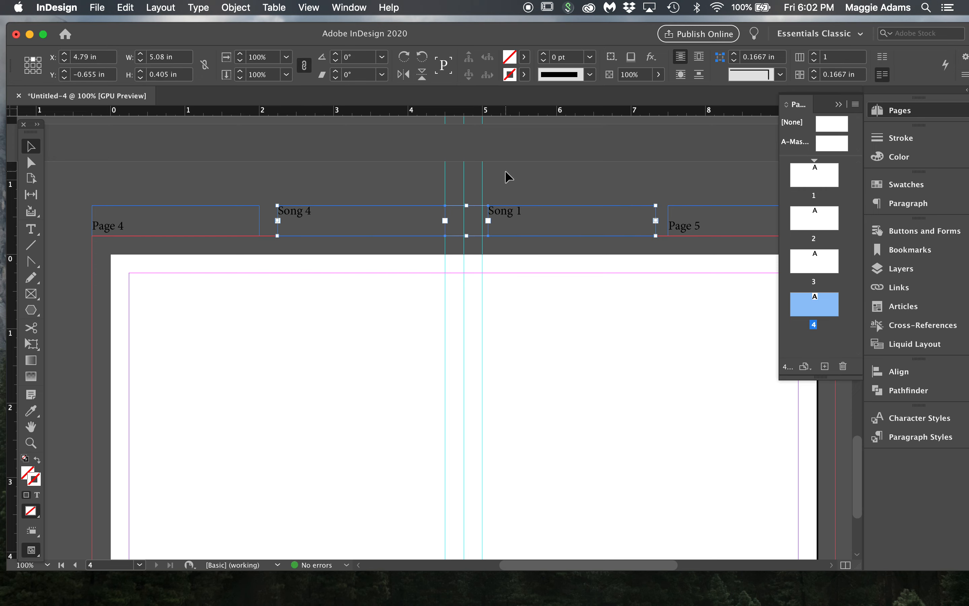
click(378, 196)
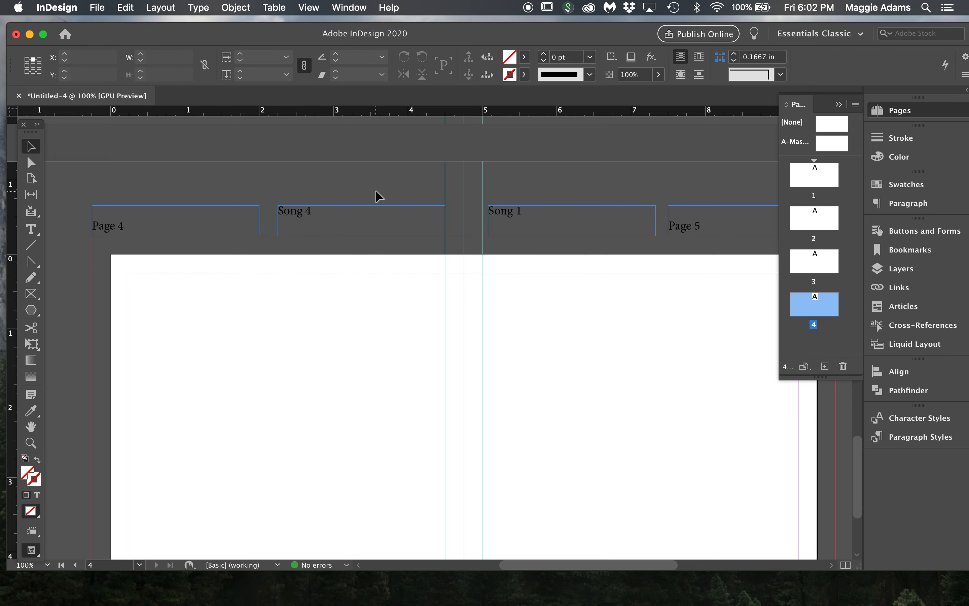
click(126, 7)
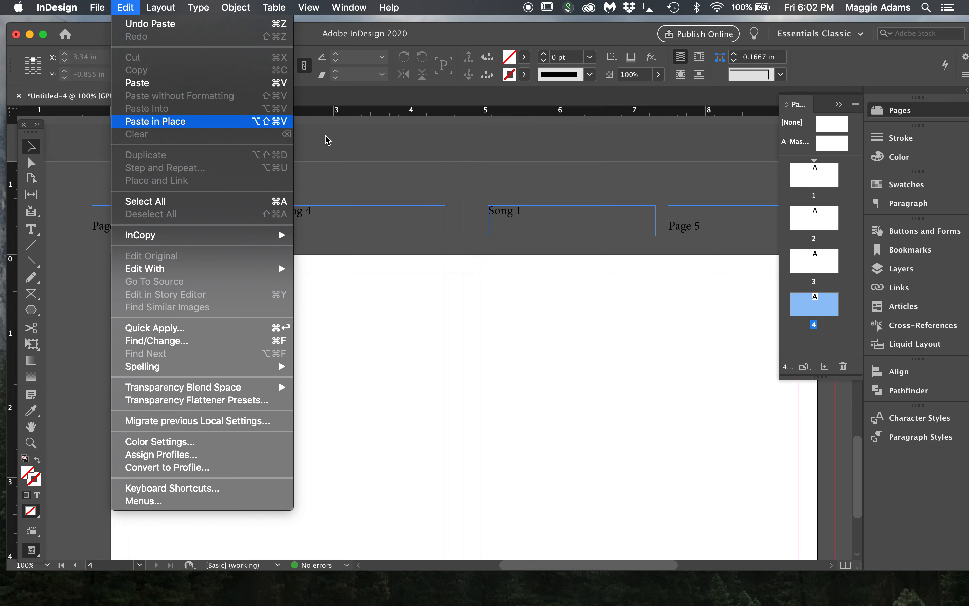
click(368, 161)
- Change page 4's song labels to "Song 2" on the left and "Song 3" on the right
click(315, 219)
double_click(311, 212)
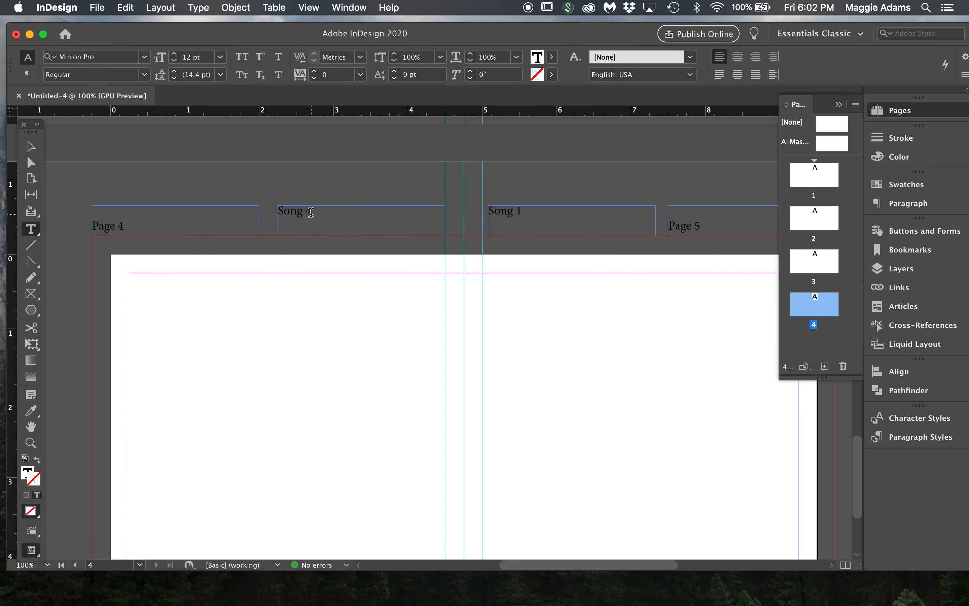
key(BackSpace)
text(2)
click(519, 210)
double_click(519, 210)
text(3)
key(Escape)
click(411, 181)
- Review the song and page labels from page 4 back up to page 1
scroll(568, 258, up, 15)
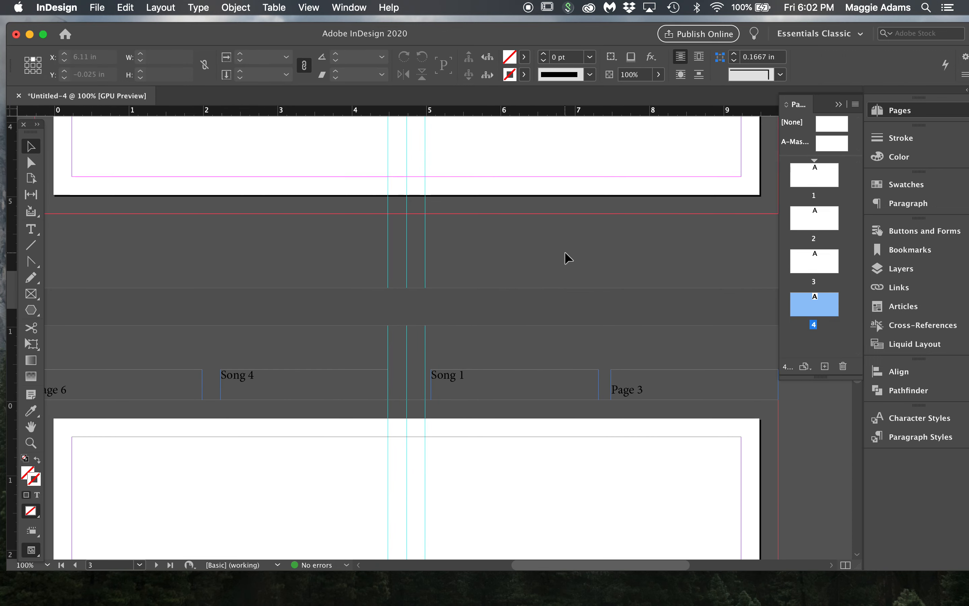
scroll(568, 258, up, 8)
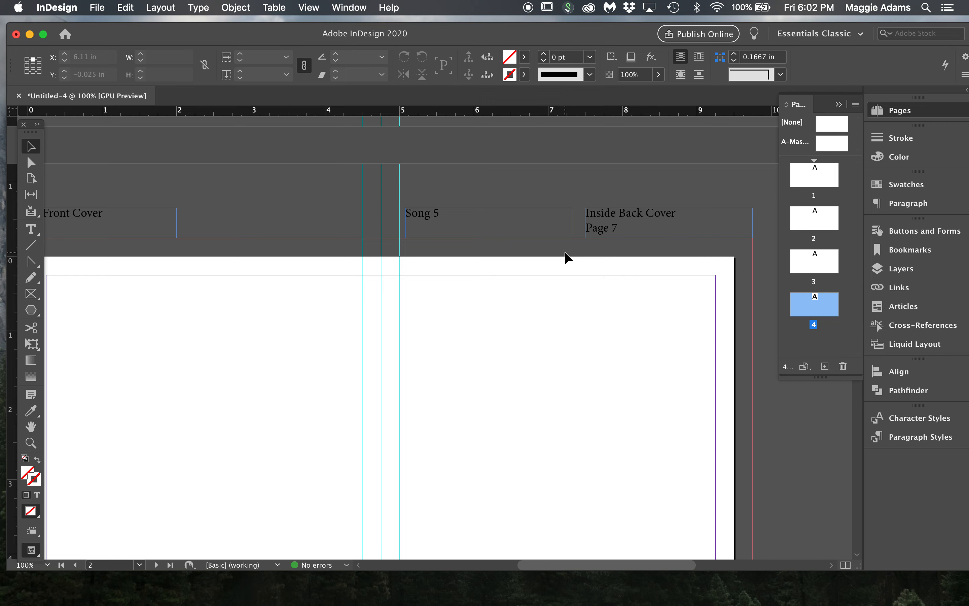
scroll(568, 258, up, 10)
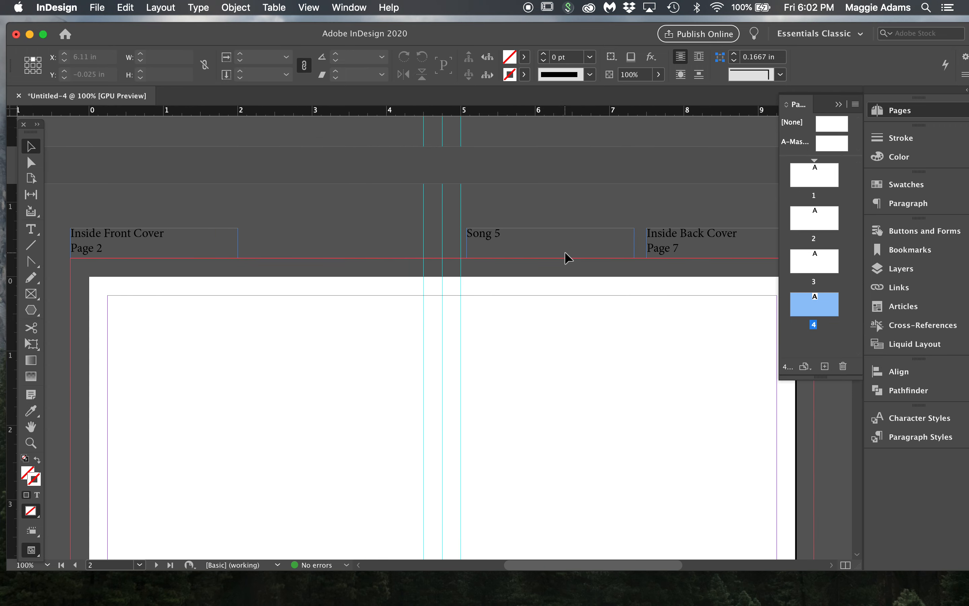
scroll(567, 258, up, 8)
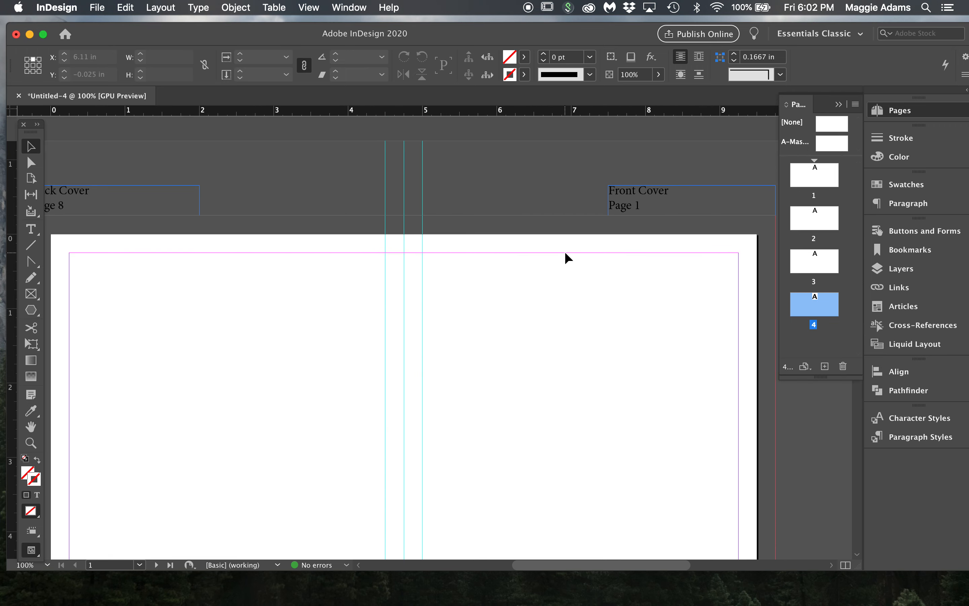
- Go to page 2 of the booklet to view its cover and song labels
scroll(567, 257, down, 2)
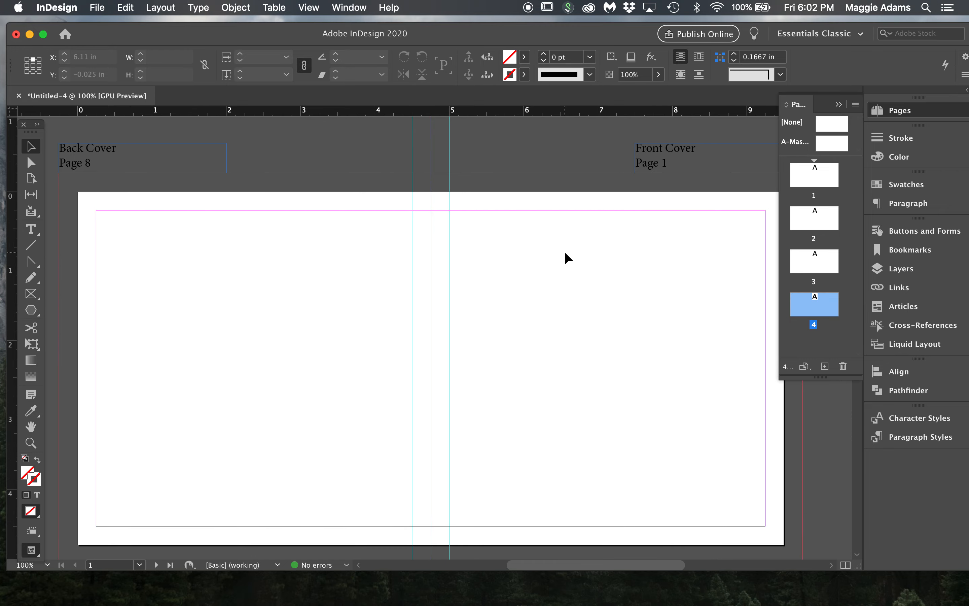
click(815, 241)
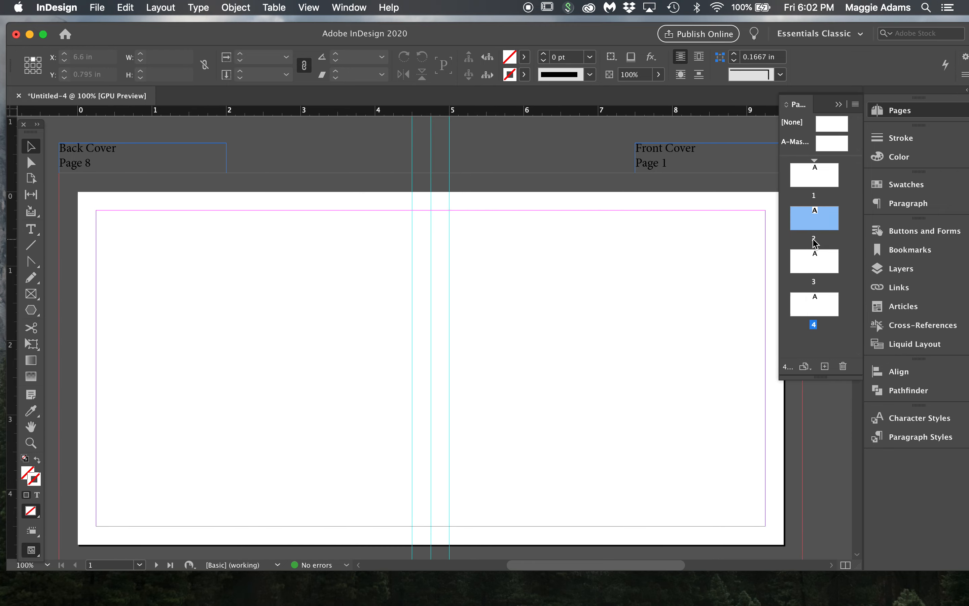
double_click(814, 242)
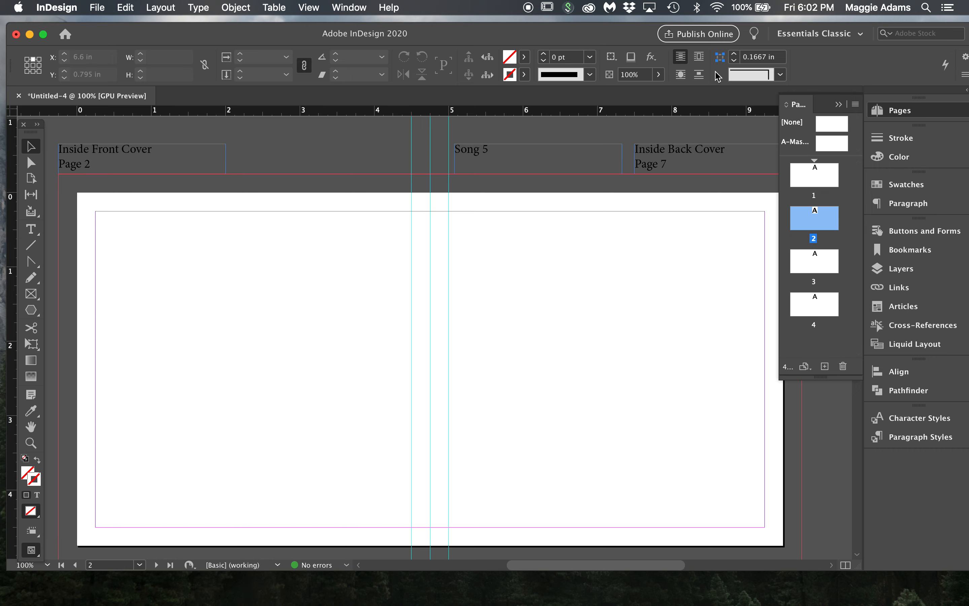
- Switch to Finder and browse the college drive through _Front Range CC, Teaching, MGD133 GD1 and Projects to the P2 Book Jacket folder
drag(615, 35, 566, 33)
double_click(937, 511)
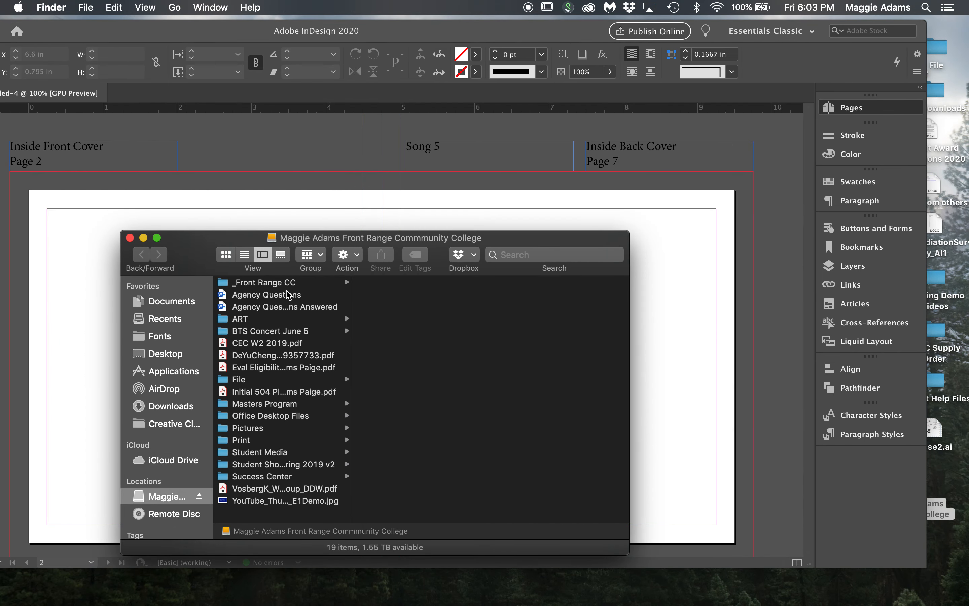
click(285, 284)
click(409, 349)
click(419, 345)
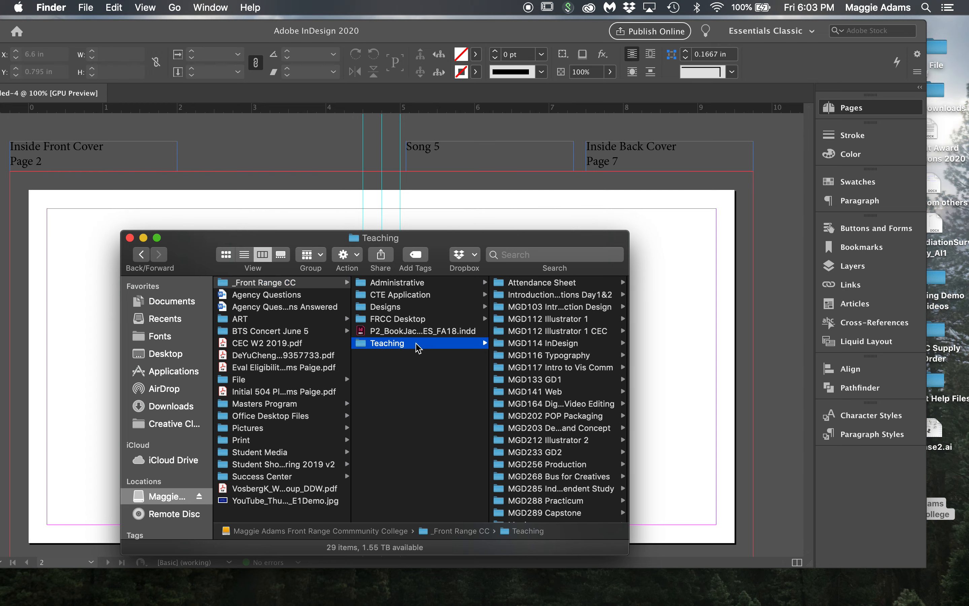
click(564, 379)
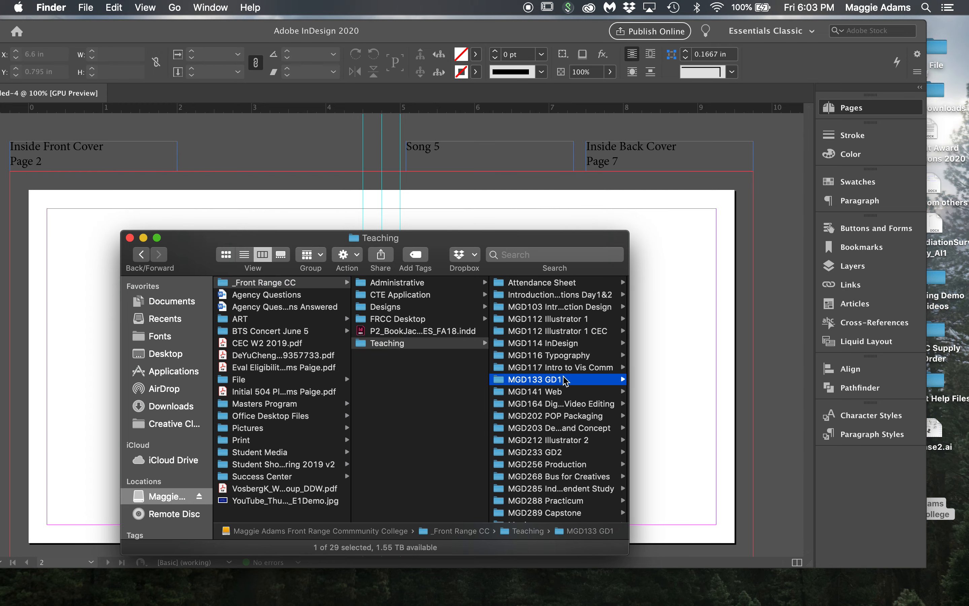
click(539, 428)
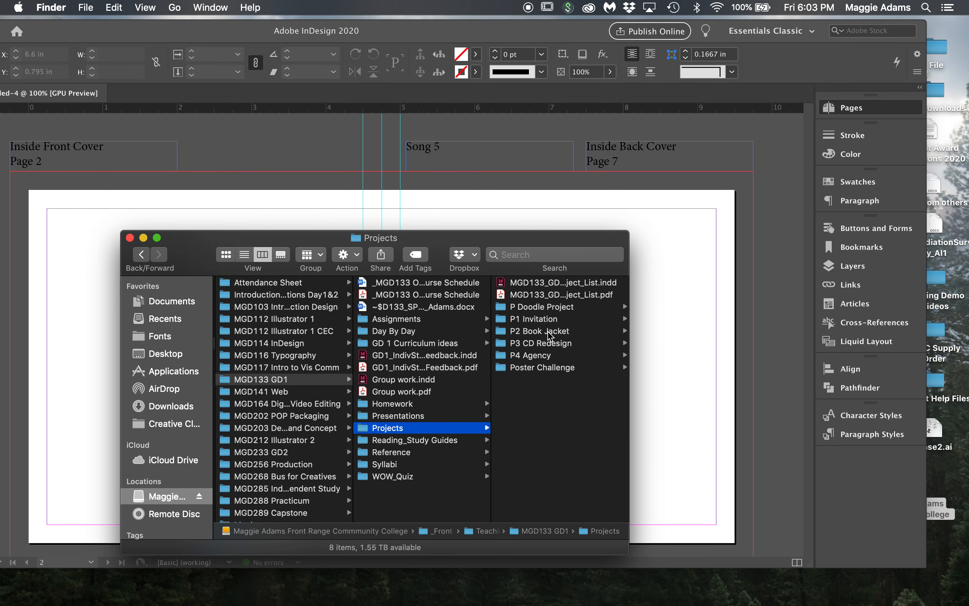
click(548, 332)
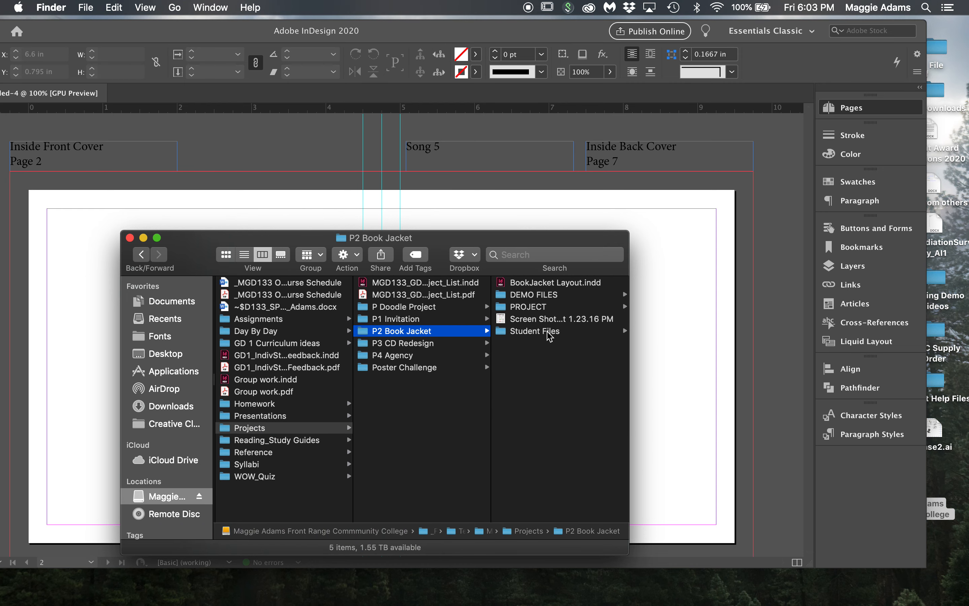
- Look through the DEMO FILES folder and its packaged book jacket subfolder, widening the Finder window to read the file names
click(547, 295)
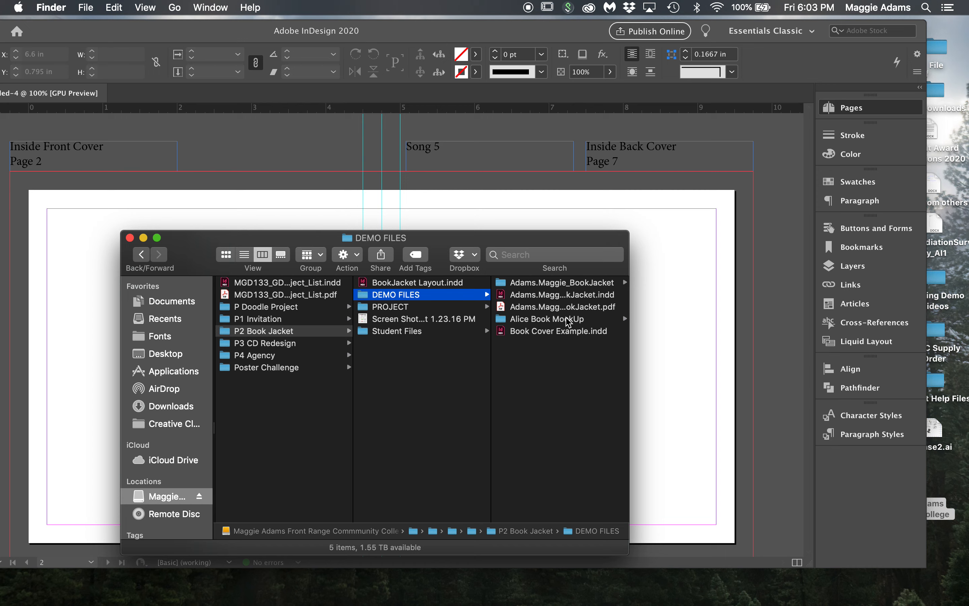
click(564, 282)
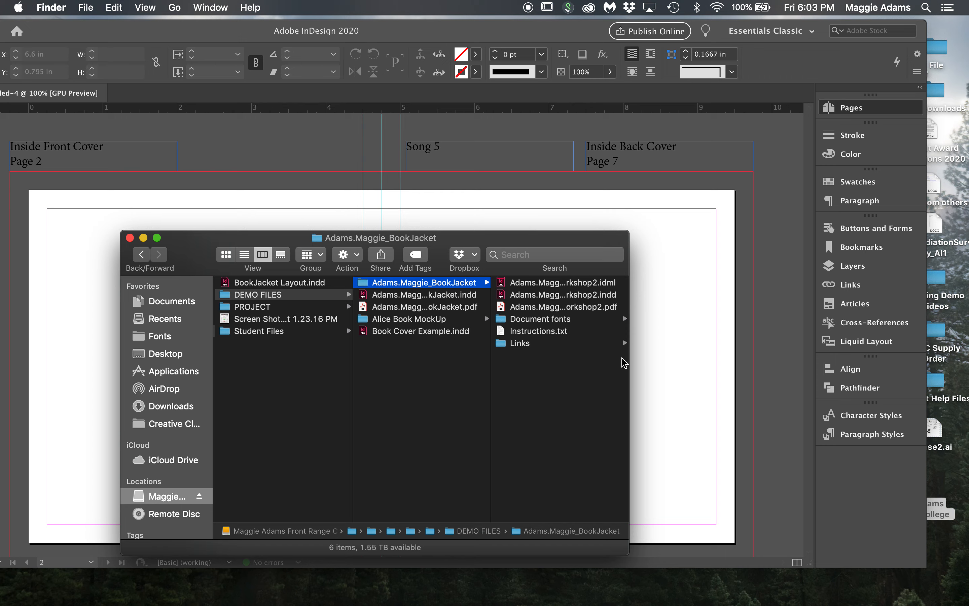
drag(629, 358, 716, 357)
scroll(479, 358, left, 5)
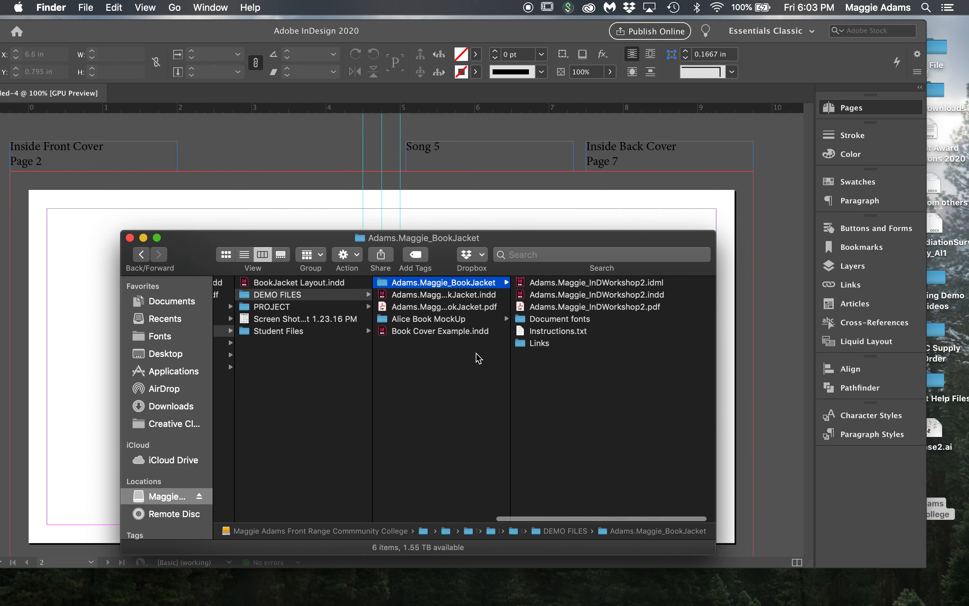
scroll(479, 357, left, 1)
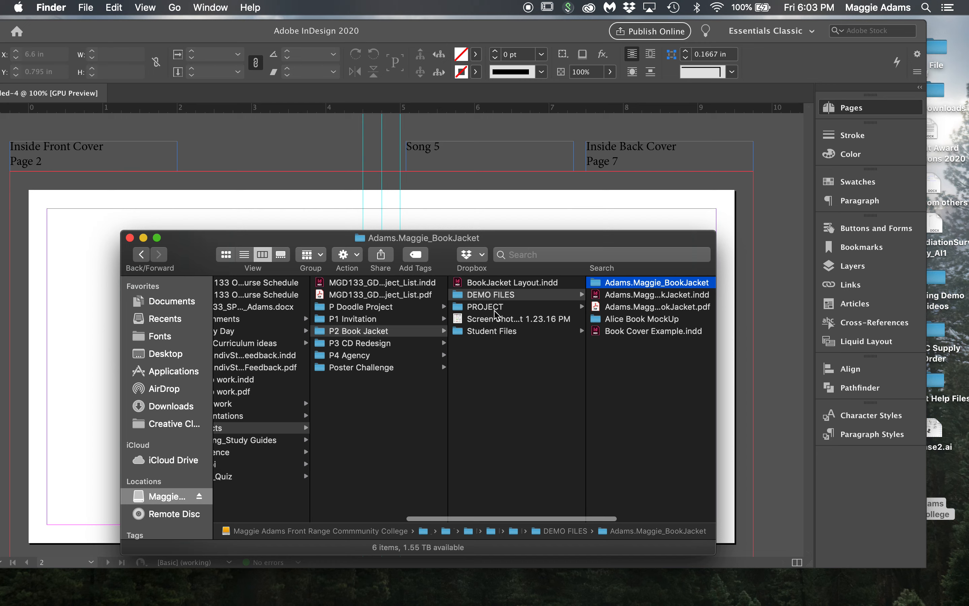
- Inspect the Student Files folder, plus the book jacket PDF and Alice Book MockUp folder inside DEMO FILES
click(505, 309)
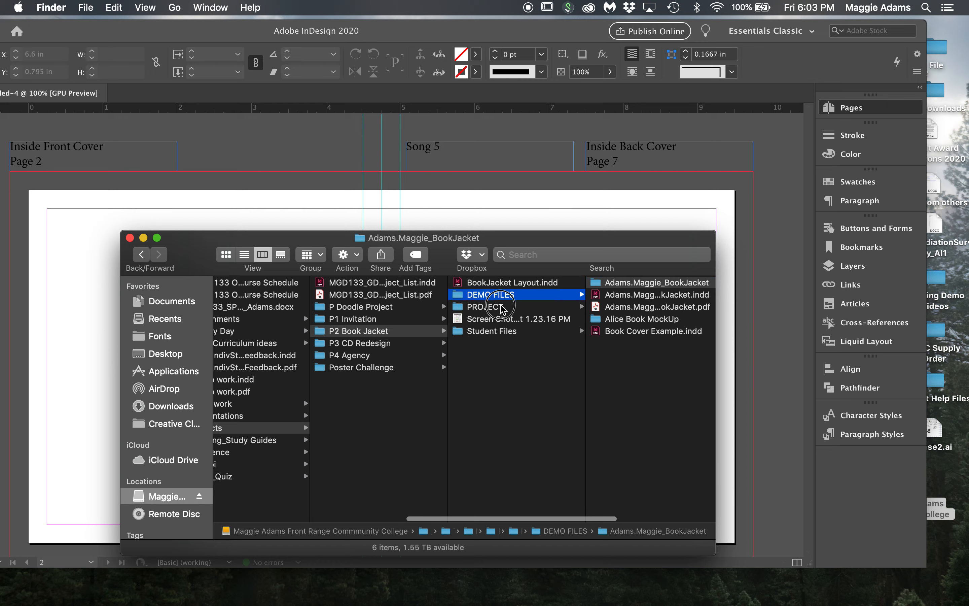
click(514, 332)
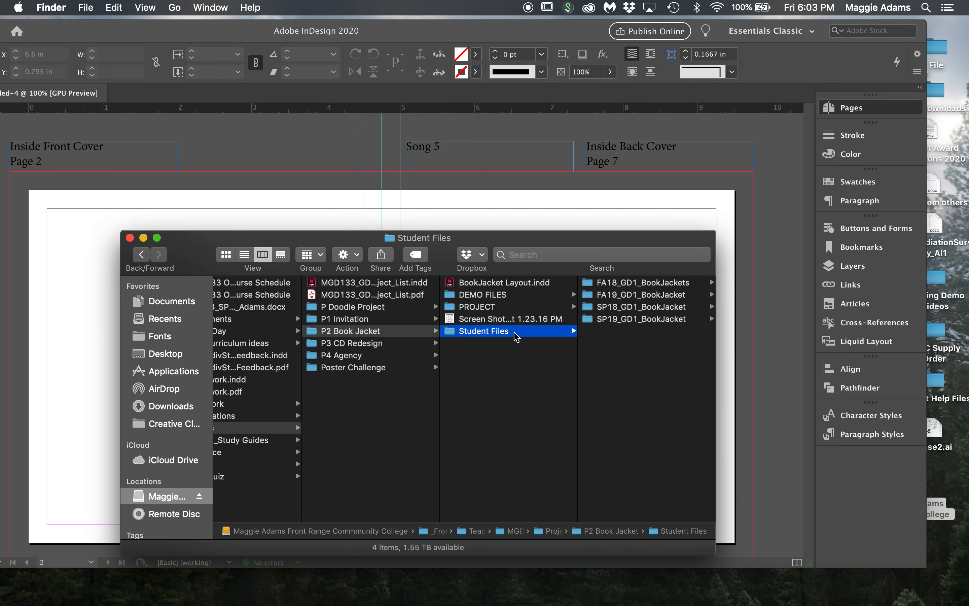
click(497, 296)
click(643, 285)
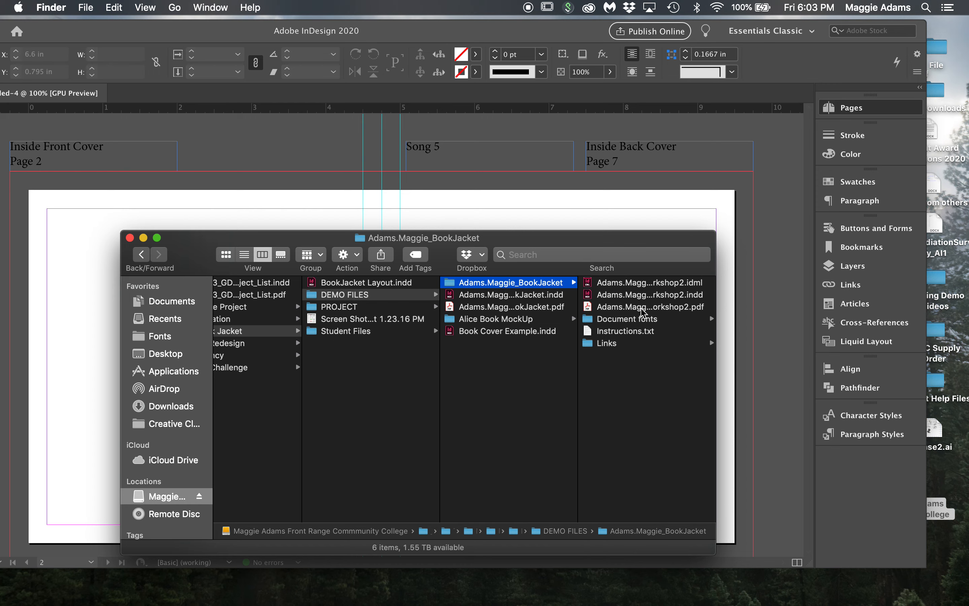
click(520, 297)
click(524, 307)
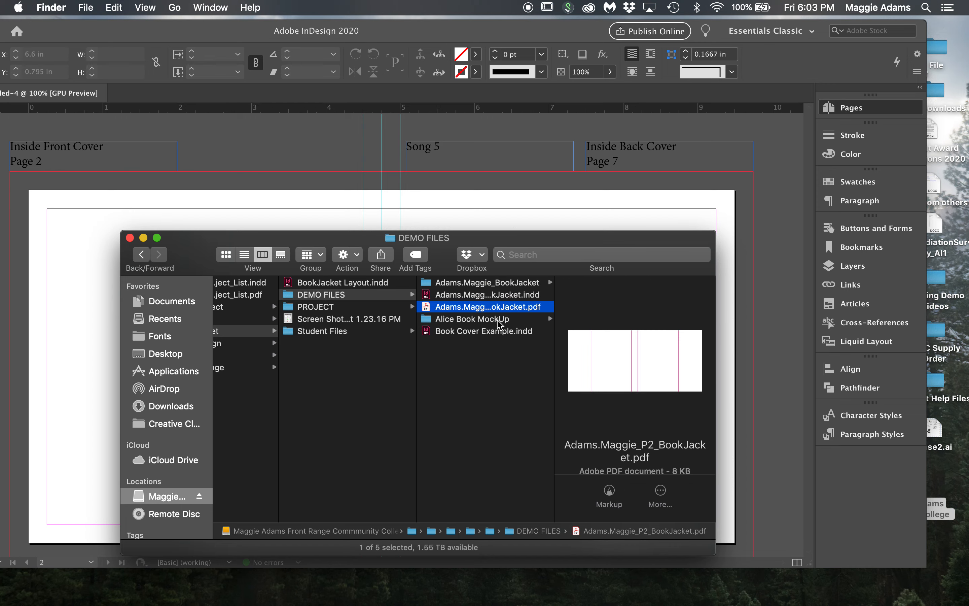
click(499, 320)
scroll(564, 344, left, 4)
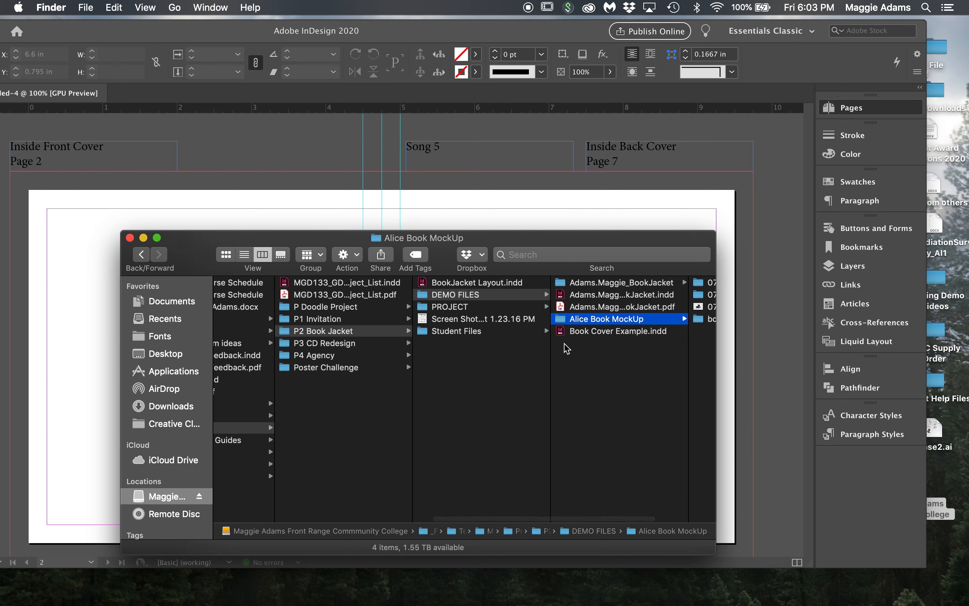
scroll(567, 347, left, 3)
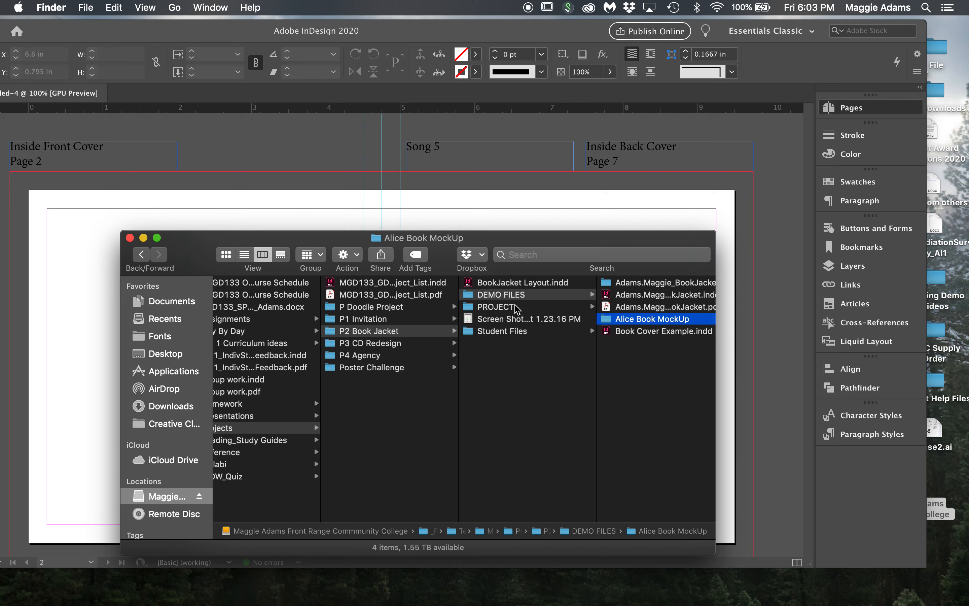
- Preview BookJacket Layout.indd in the P2 Book Jacket folder and check the available file commands
click(524, 284)
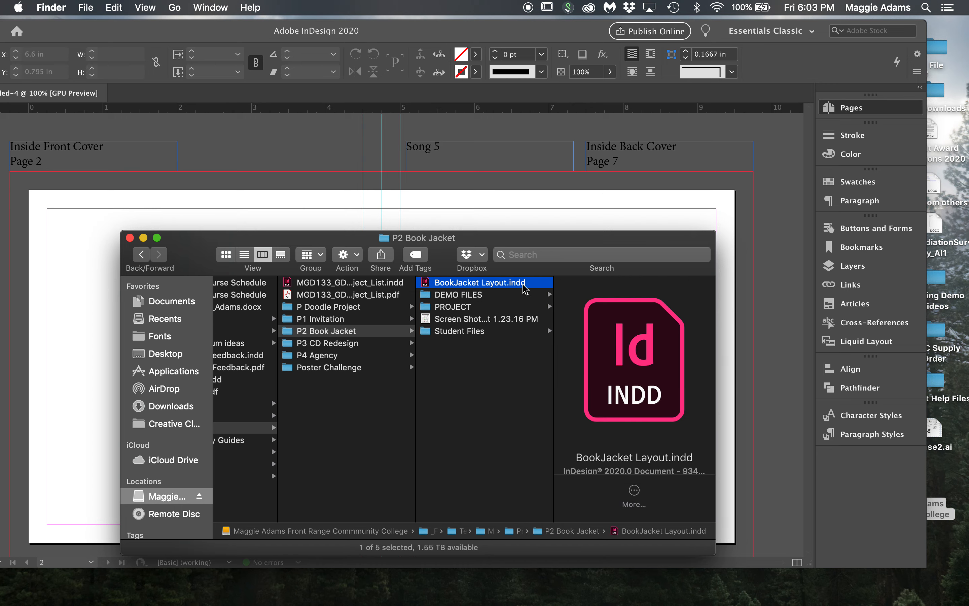
click(86, 9)
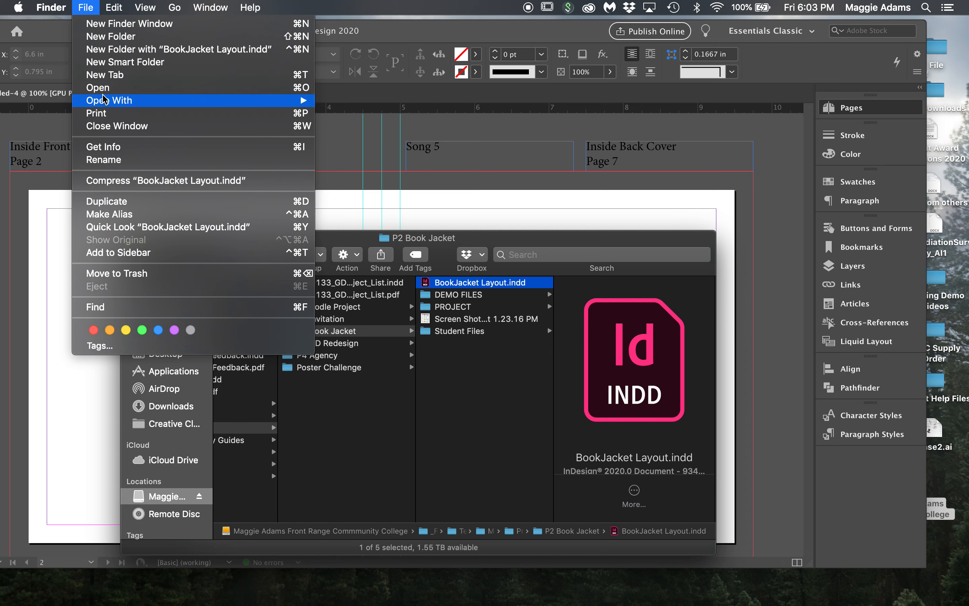
mouse_move(105, 100)
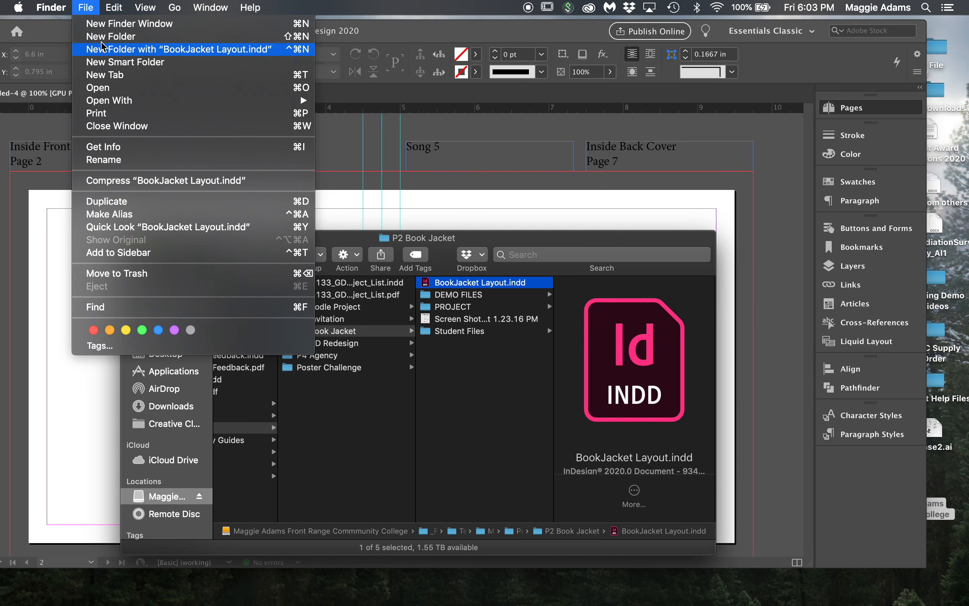
click(447, 245)
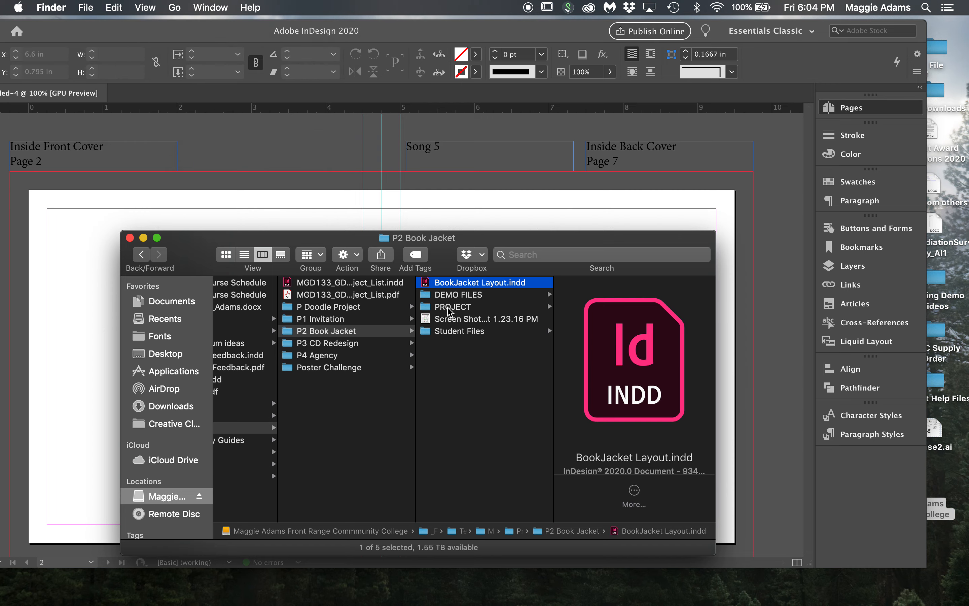
scroll(429, 376, left, 2)
scroll(433, 381, left, 4)
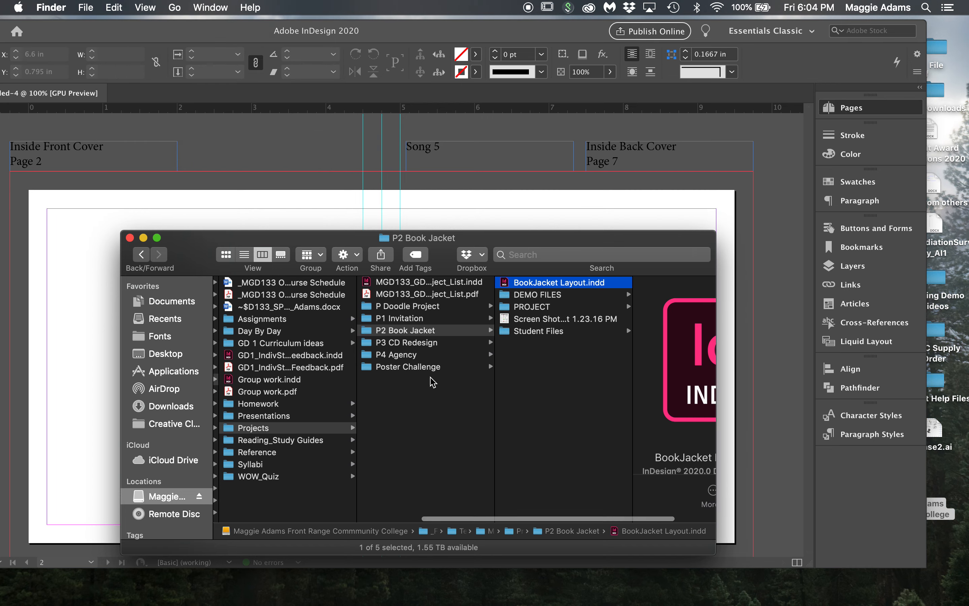
scroll(432, 382, left, 3)
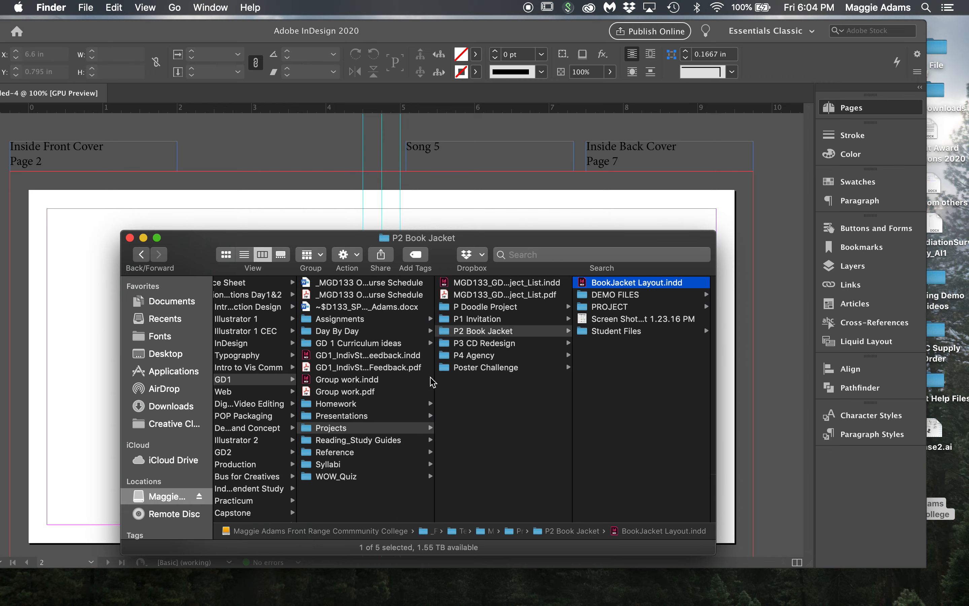
scroll(538, 337, right, 2)
scroll(538, 337, right, 3)
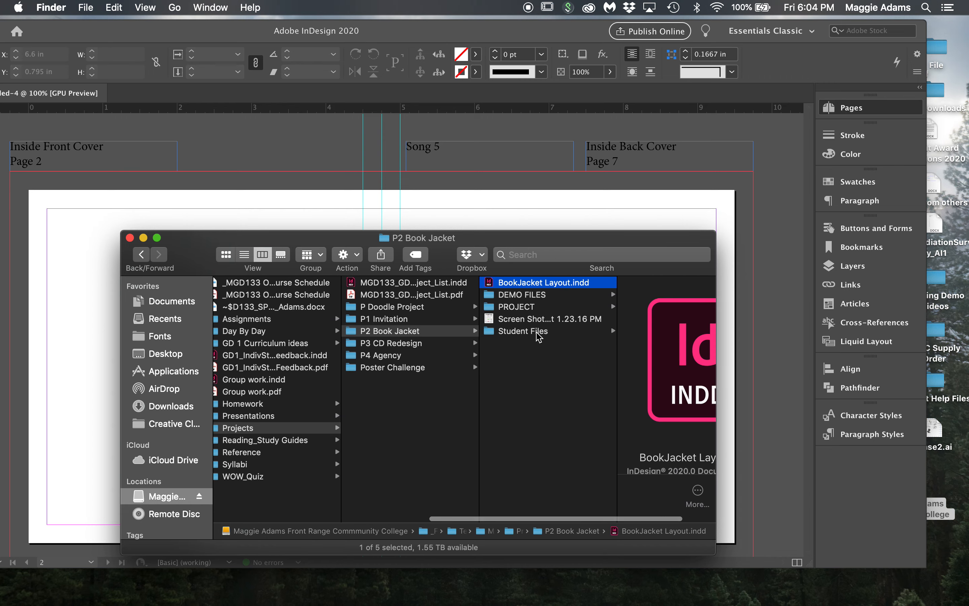
scroll(539, 338, left, 6)
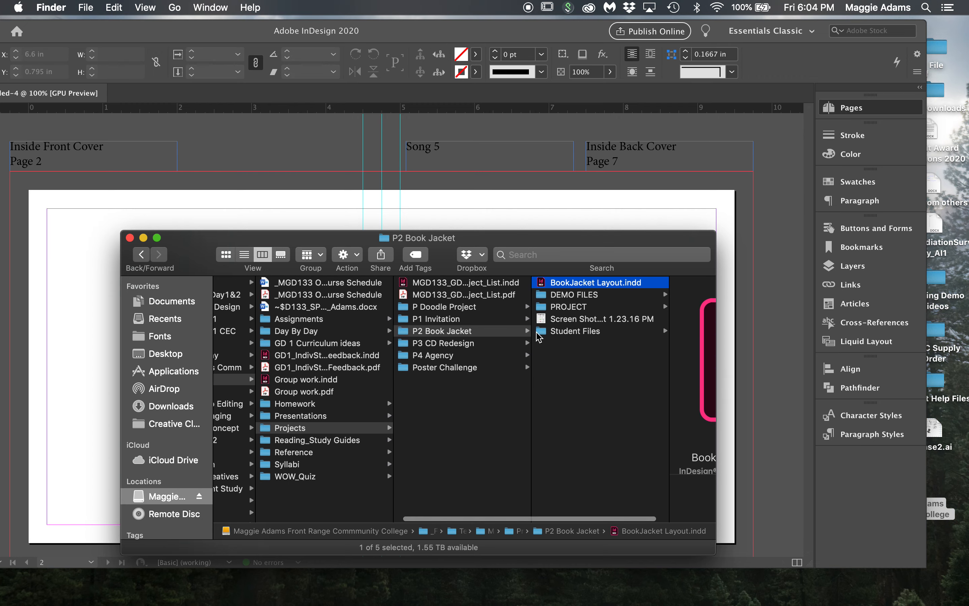
scroll(538, 336, right, 6)
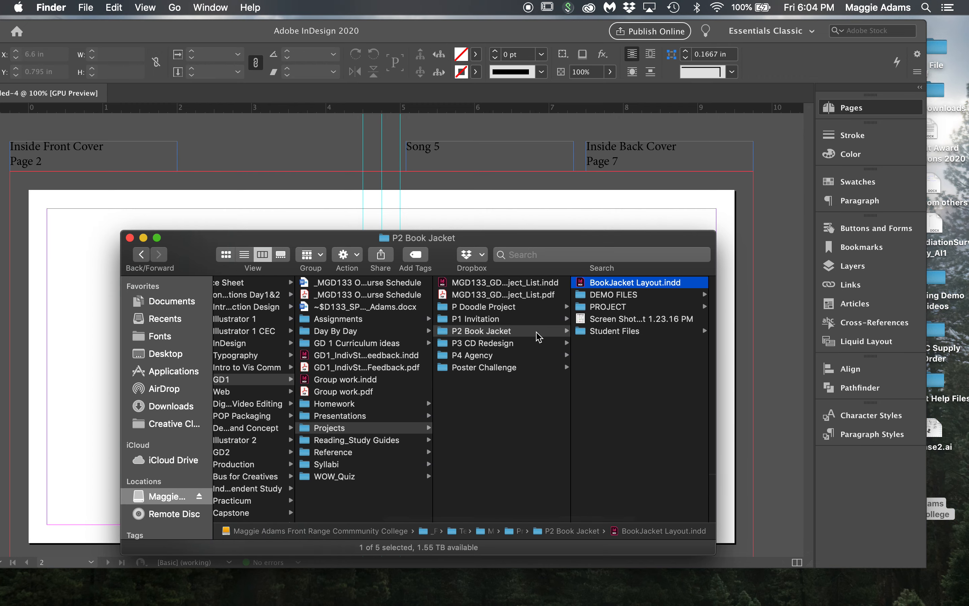
- Recheck DEMO FILES, examining the packaged jacket's Links folder, the book jacket PDF, Alice Book MockUp and Book Cover Example.indd
click(539, 296)
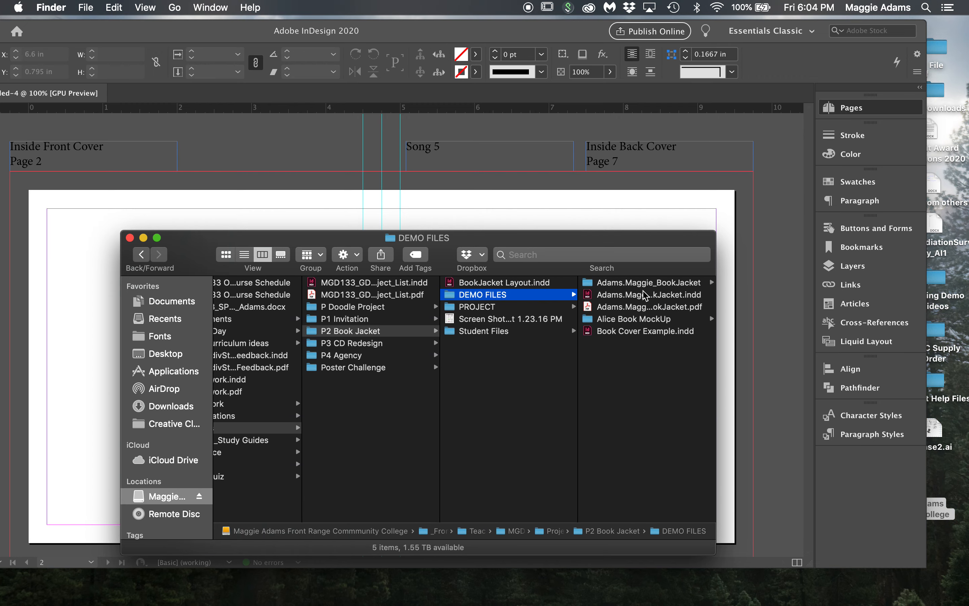
click(651, 285)
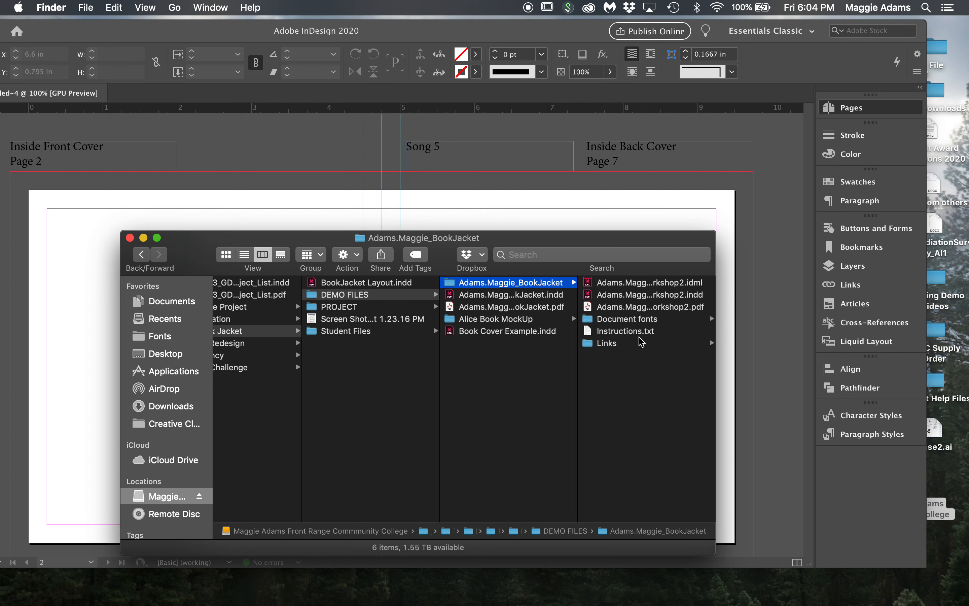
click(615, 345)
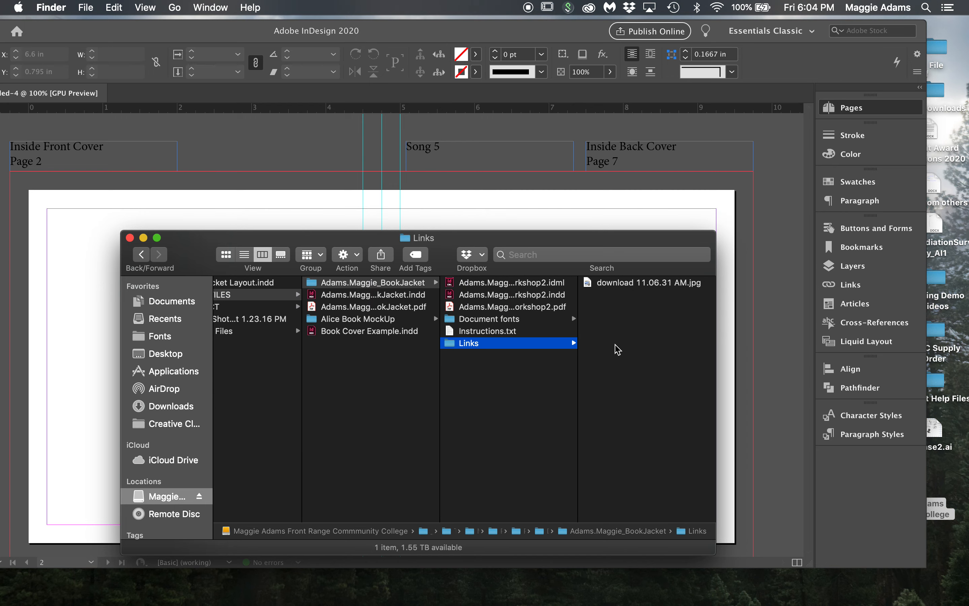
click(420, 295)
click(413, 309)
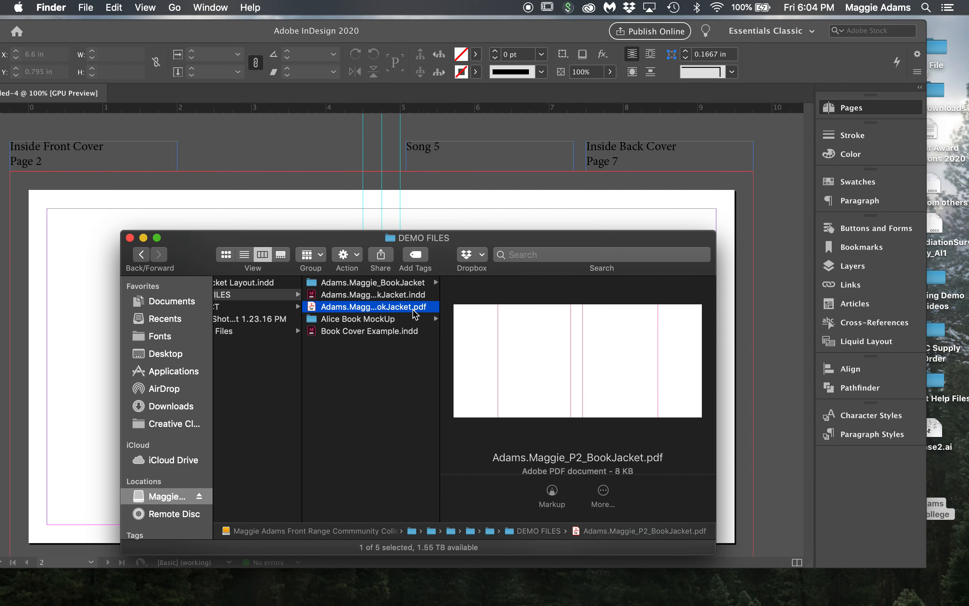
click(396, 319)
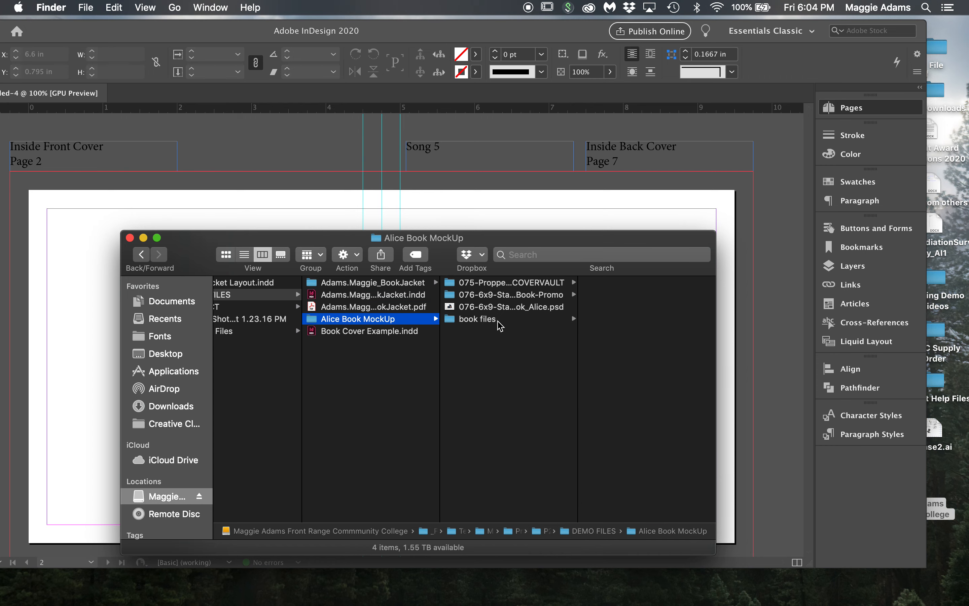
click(404, 331)
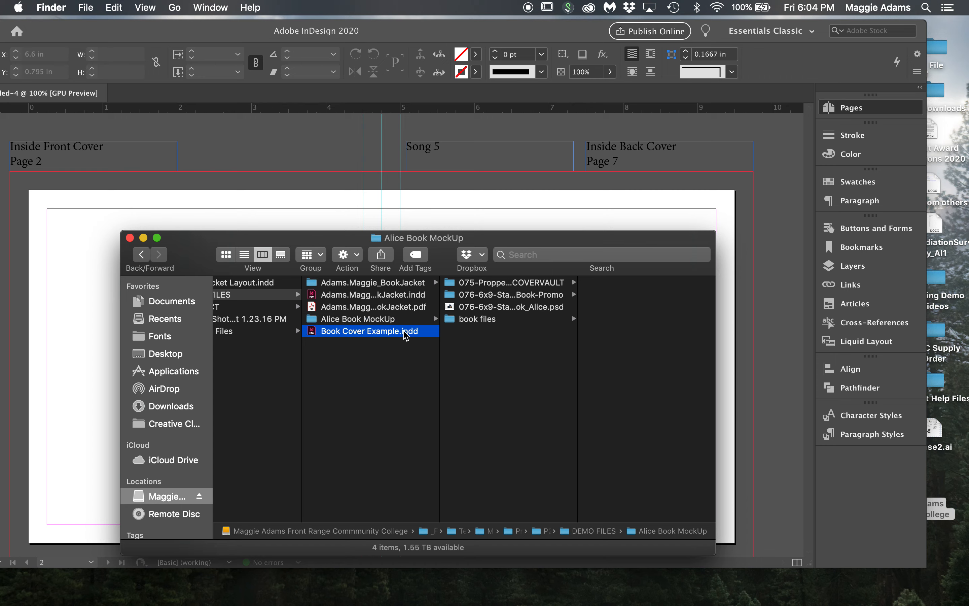
- Search This Mac in Finder for "lyric"
scroll(406, 335, left, 10)
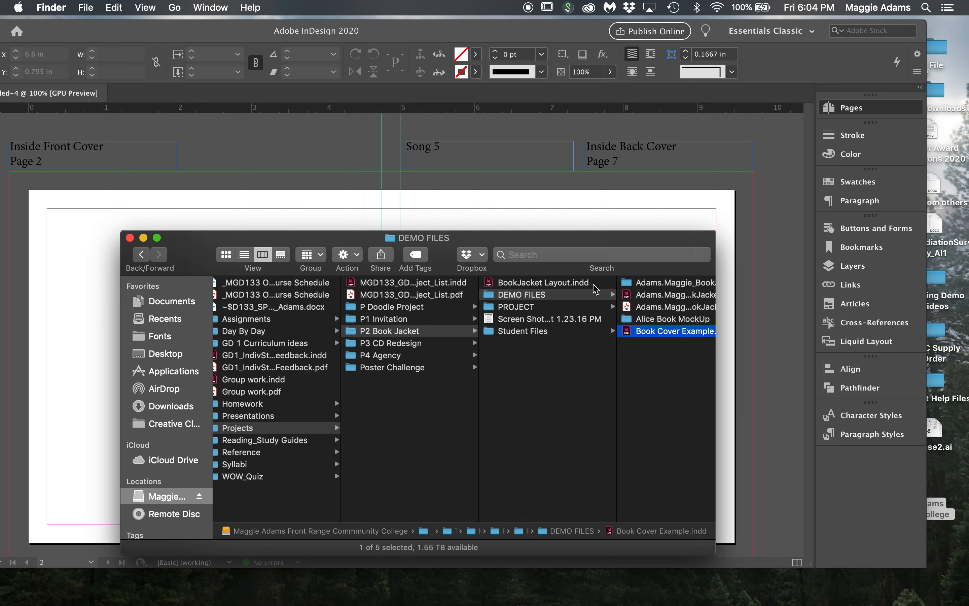
click(588, 257)
text(lyric)
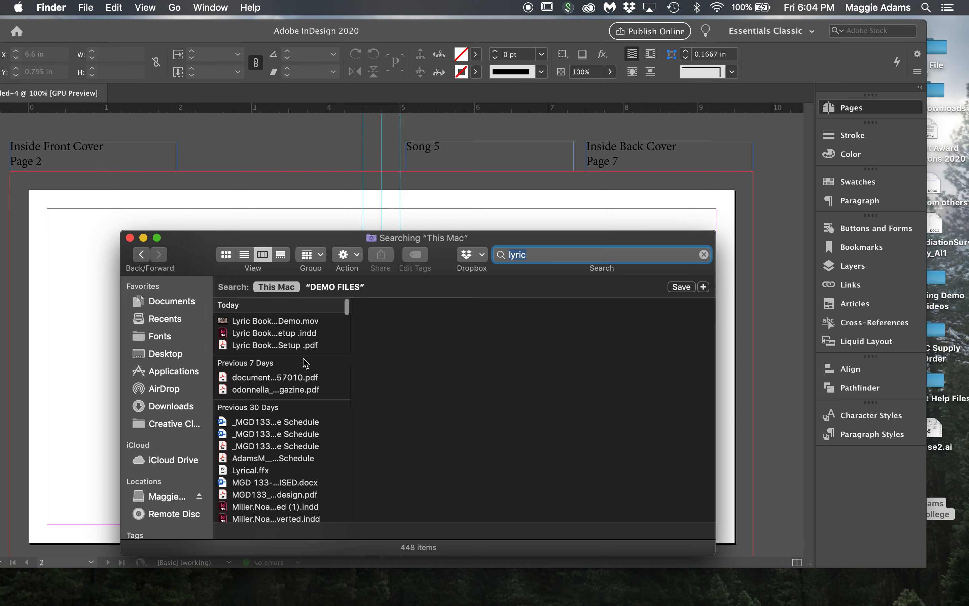
- Look through the Finder results for "lyric" and close the Finder window
scroll(305, 363, down, 3)
scroll(304, 358, down, 5)
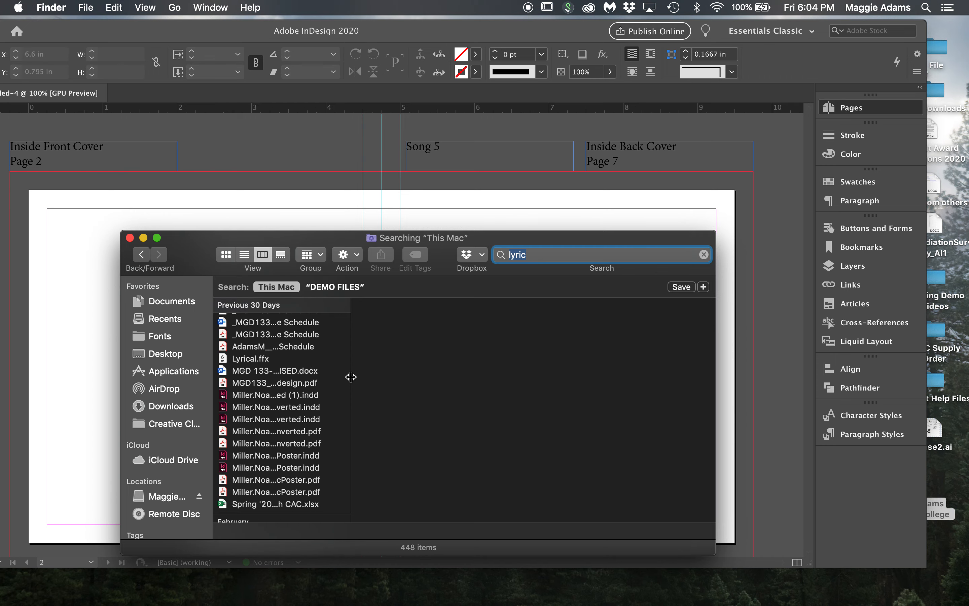
drag(350, 377, 511, 368)
click(130, 237)
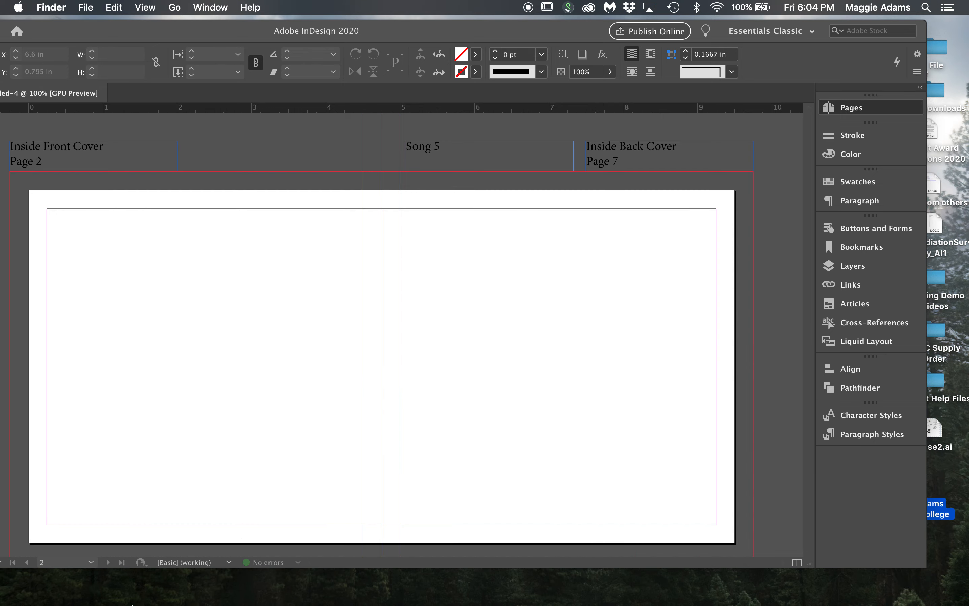
- Switch to Chrome, show the Google search page for "sequencial" and select its query for replacement
click(141, 584)
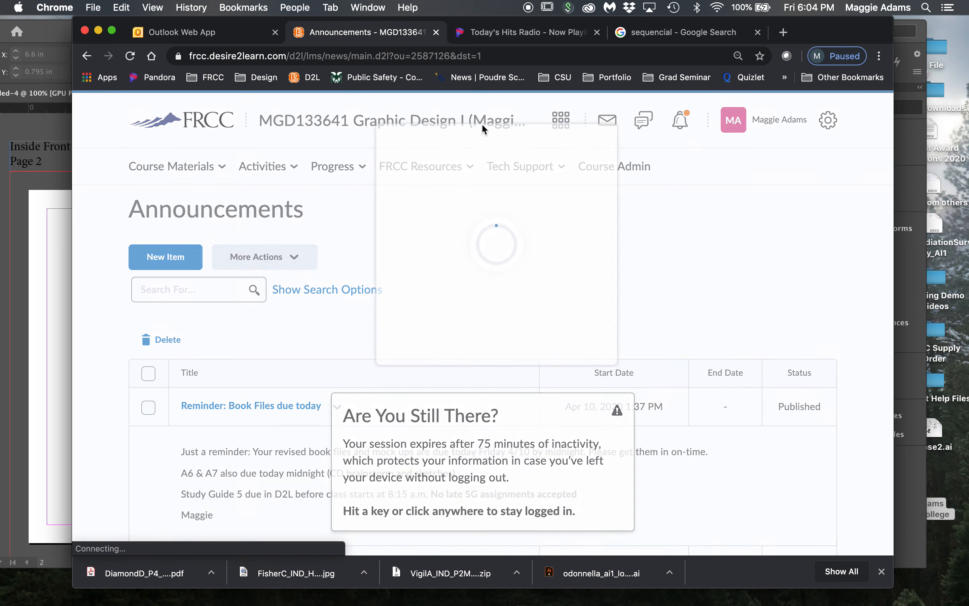
click(736, 33)
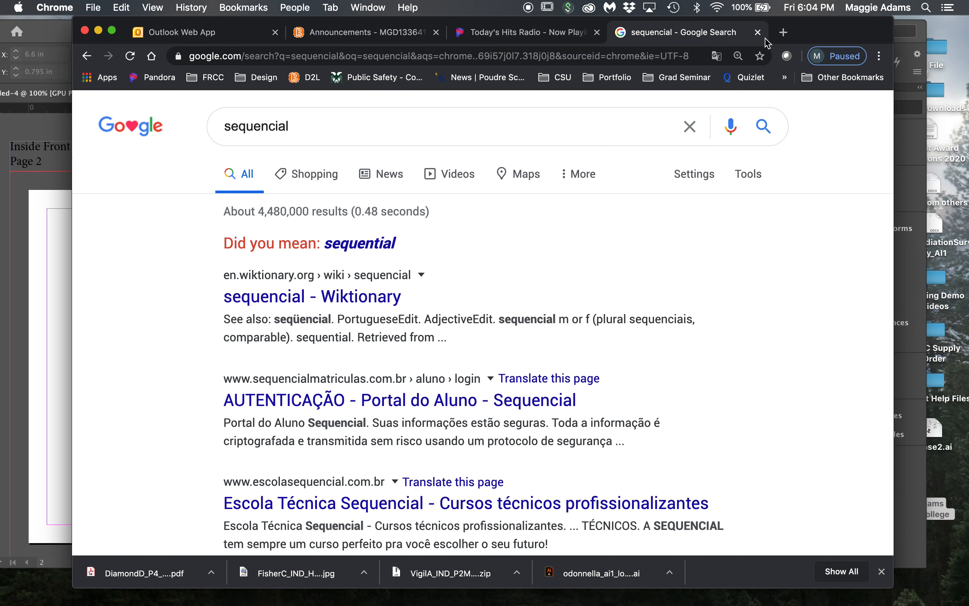
click(314, 126)
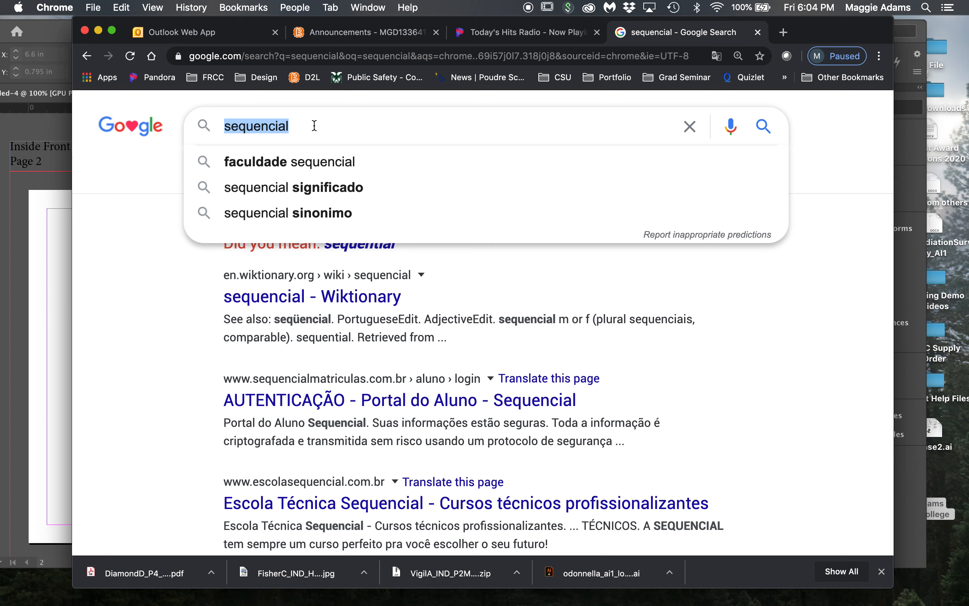
text(coldplay )
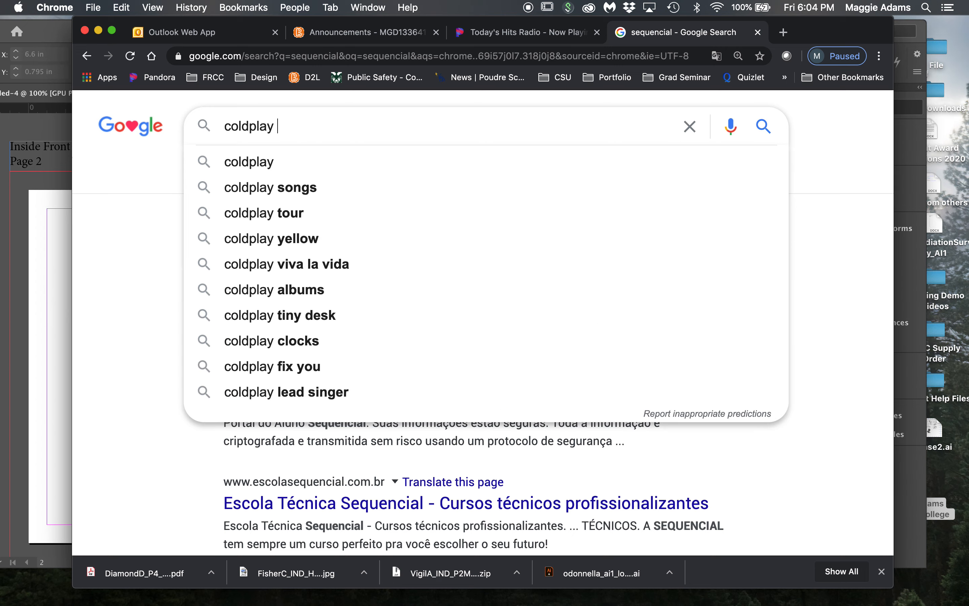
text(cd)
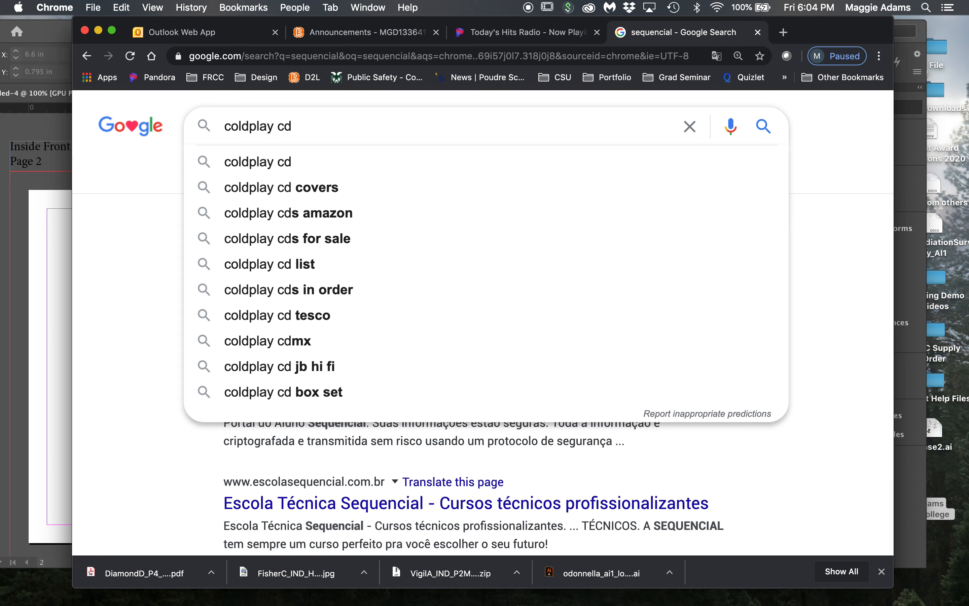
key(BackSpace)
key(BackSpace)
key(BackSpace)
key(BackSpace)
key(BackSpace)
key(BackSpace)
key(BackSpace)
key(BackSpace)
key(BackSpace)
key(BackSpace)
key(BackSpace)
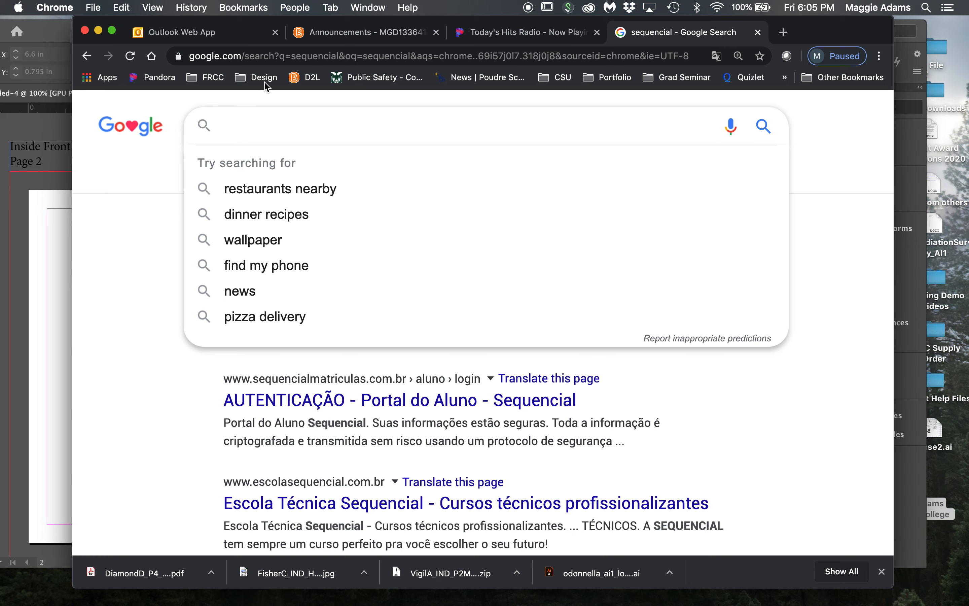
- Search Google for "fleetwood mac greatest hits cd lyrics"
text(feetwood mac )
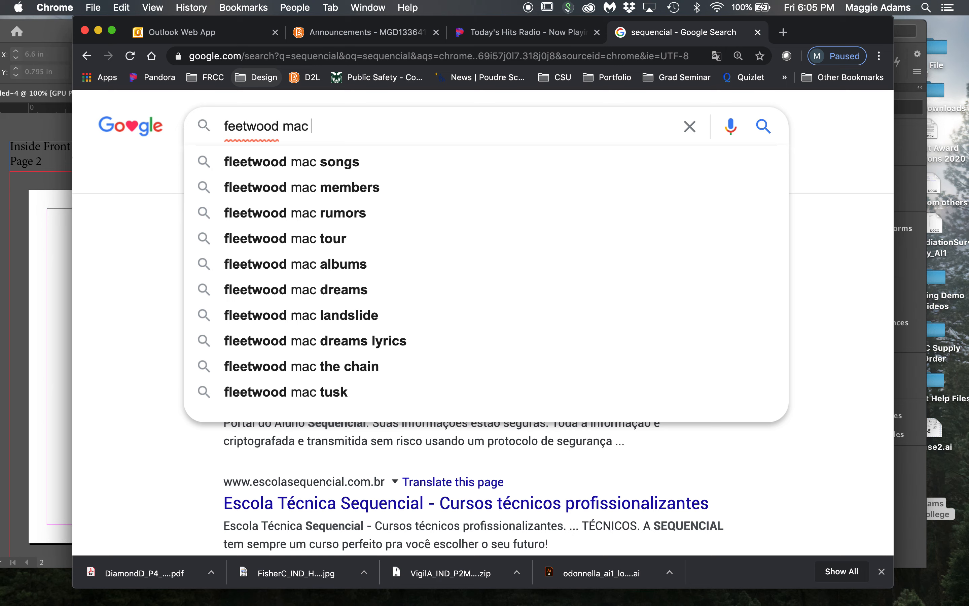
text(greates )
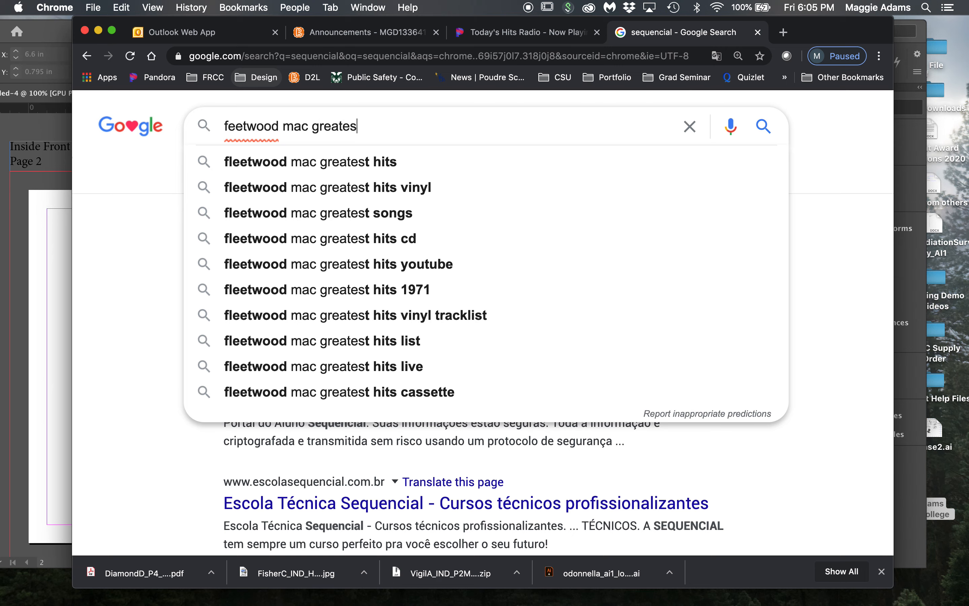
text(hits )
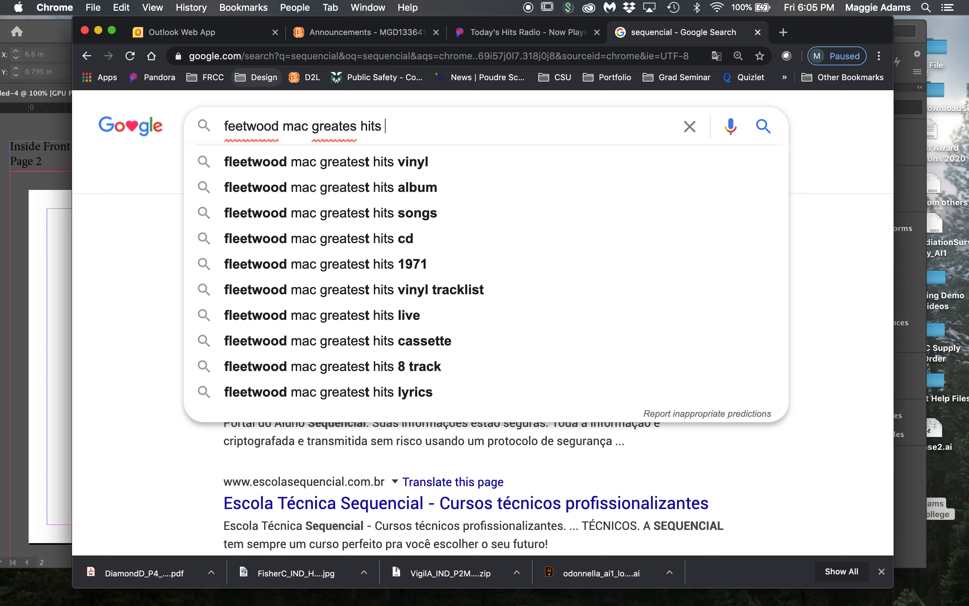
text(cd )
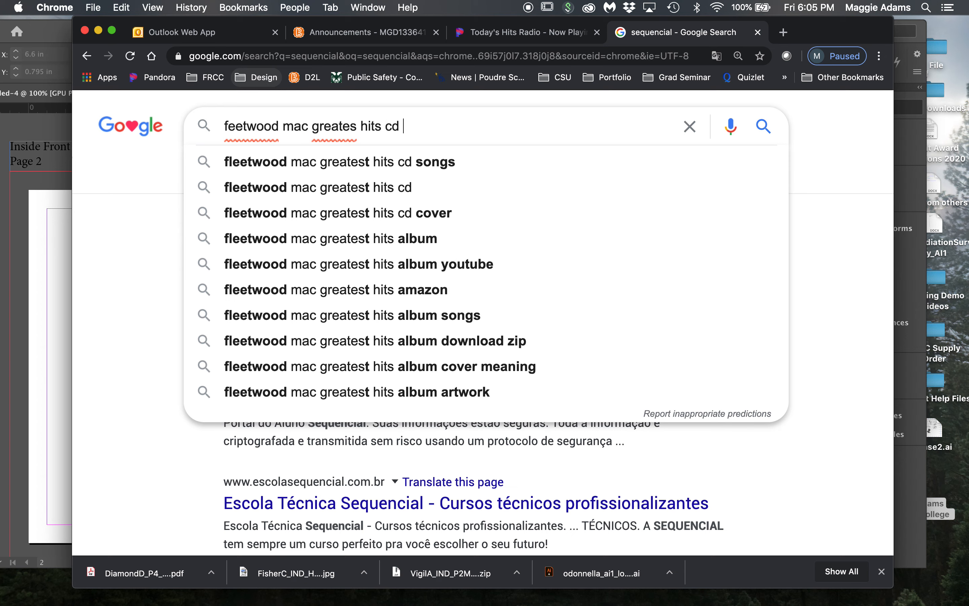
text(lyrics)
key(Return)
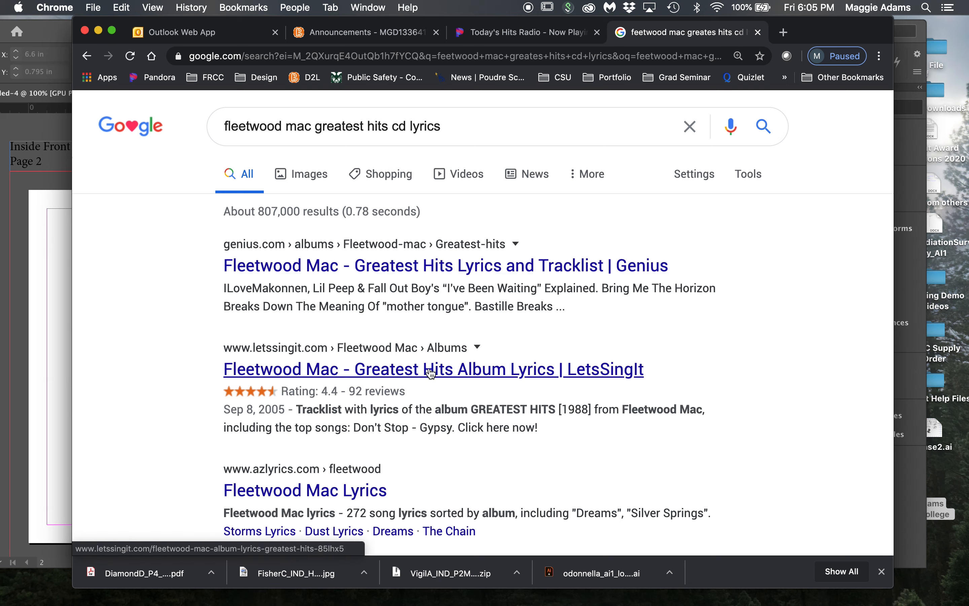
- Open the azlyrics.com Fleetwood Mac Lyrics result and look through its full list of albums and songs
click(312, 488)
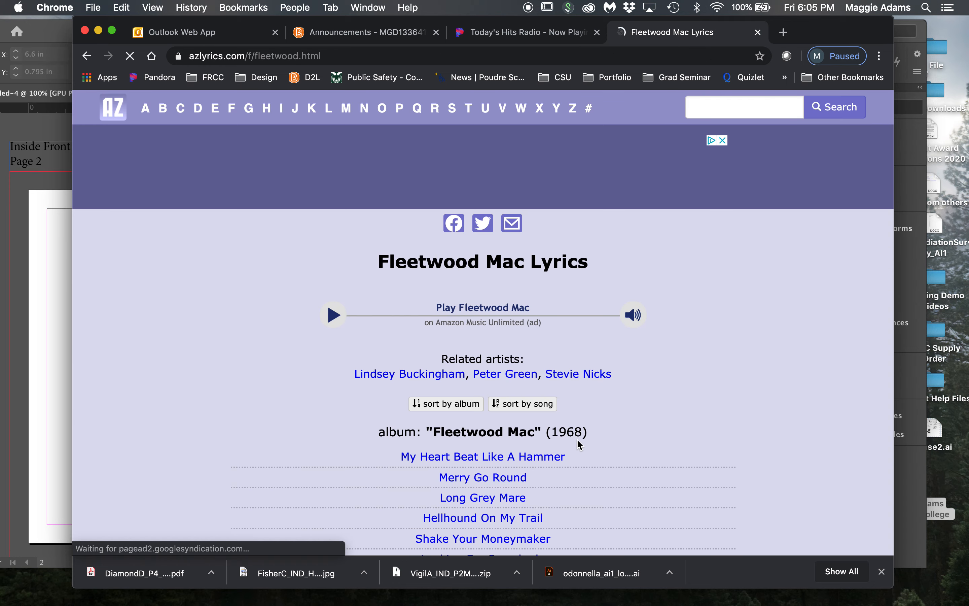
scroll(578, 442, down, 5)
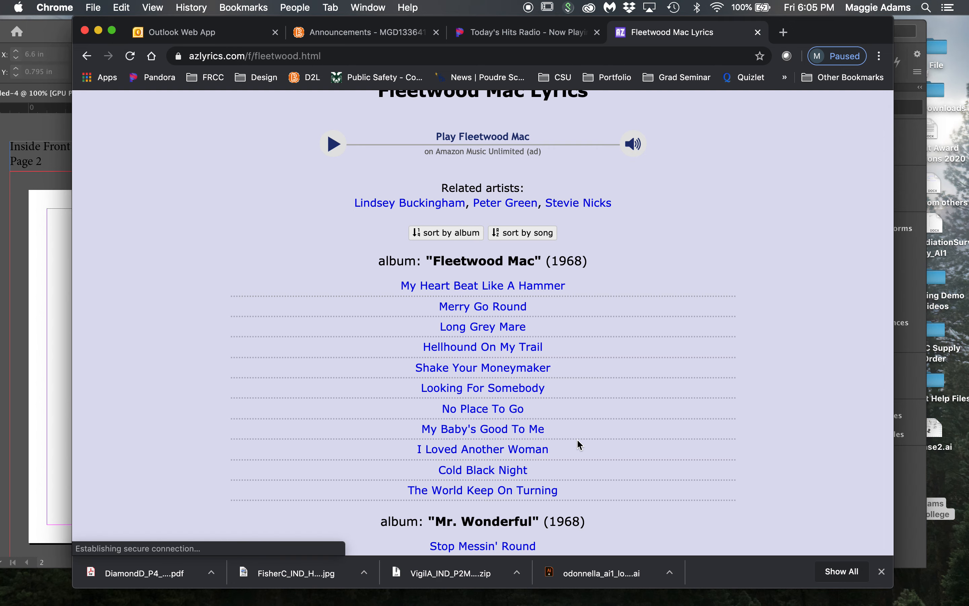
scroll(578, 442, down, 8)
scroll(578, 445, up, 2)
scroll(579, 445, down, 7)
scroll(578, 445, down, 13)
scroll(578, 444, down, 16)
scroll(578, 444, down, 10)
scroll(578, 441, down, 19)
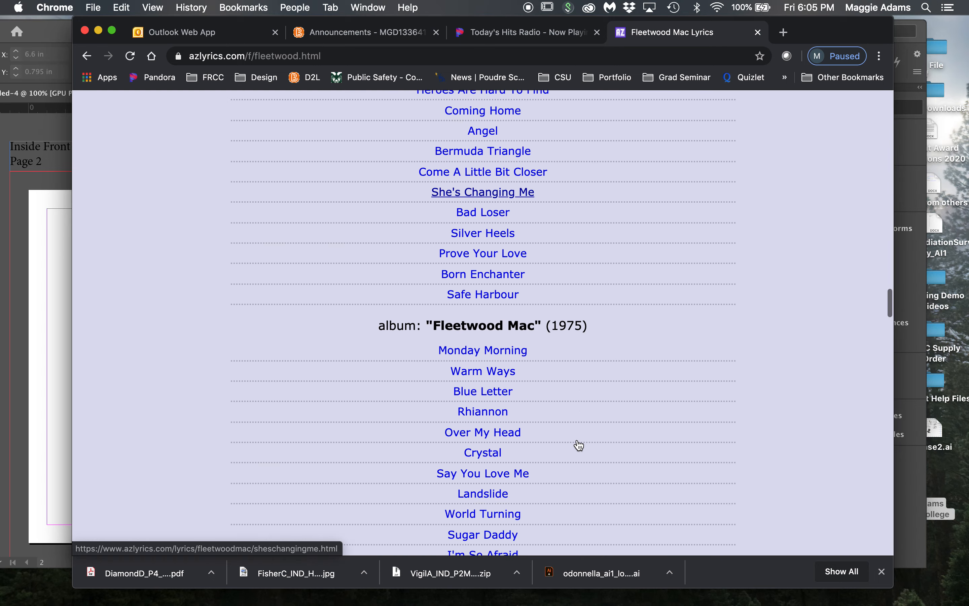
scroll(579, 445, down, 8)
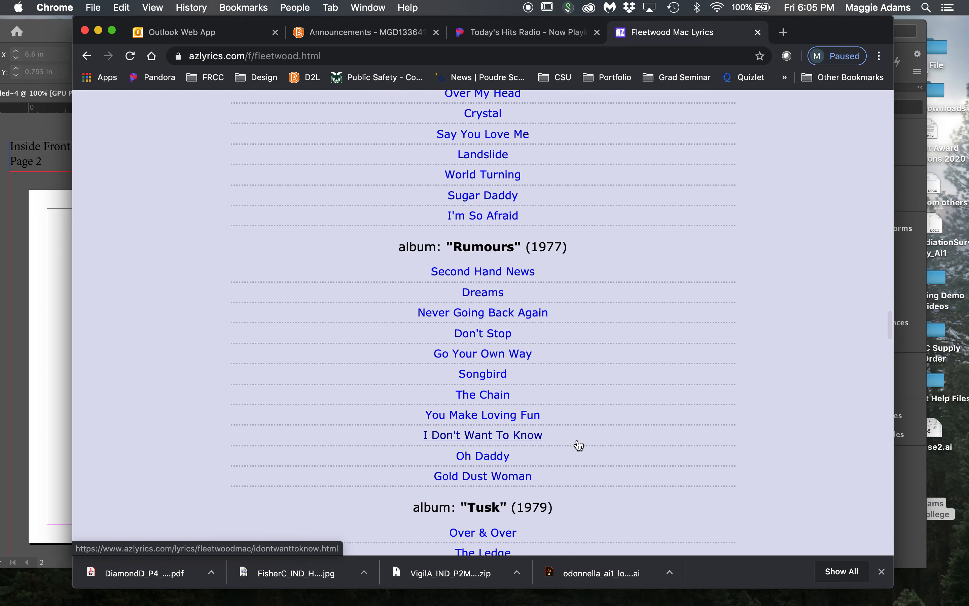
scroll(579, 444, down, 16)
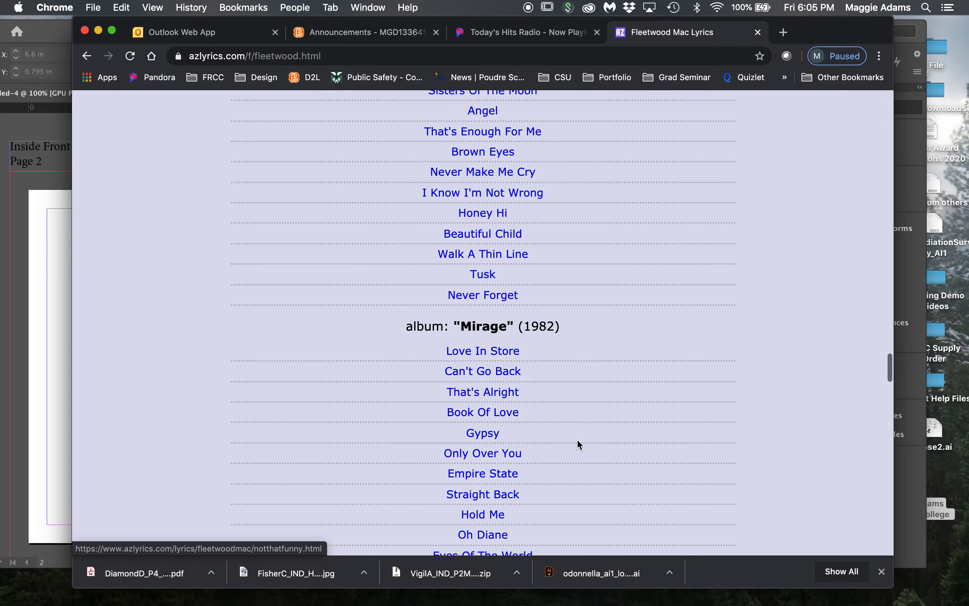
scroll(578, 442, down, 15)
scroll(579, 444, down, 15)
scroll(578, 444, down, 20)
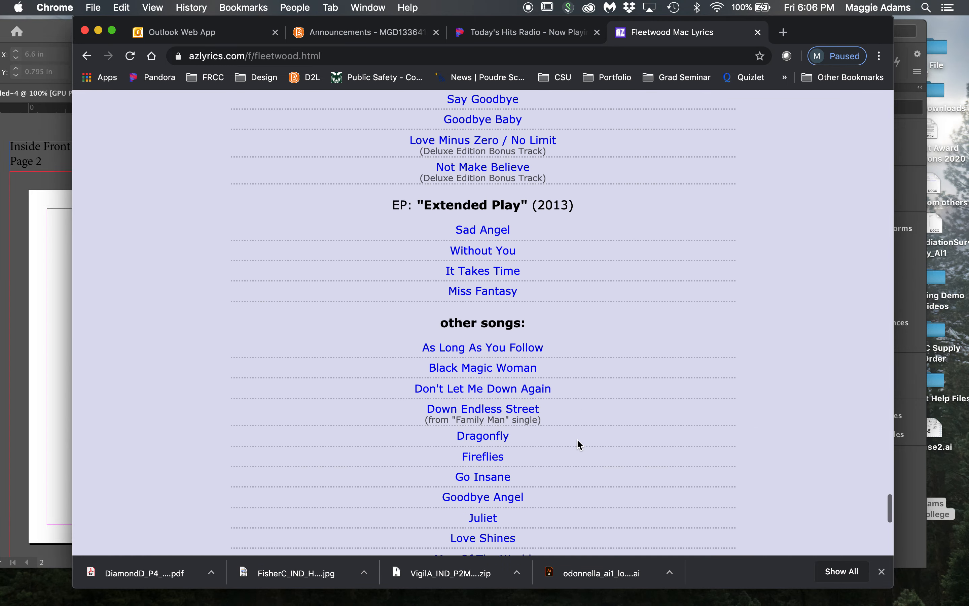
scroll(577, 442, down, 5)
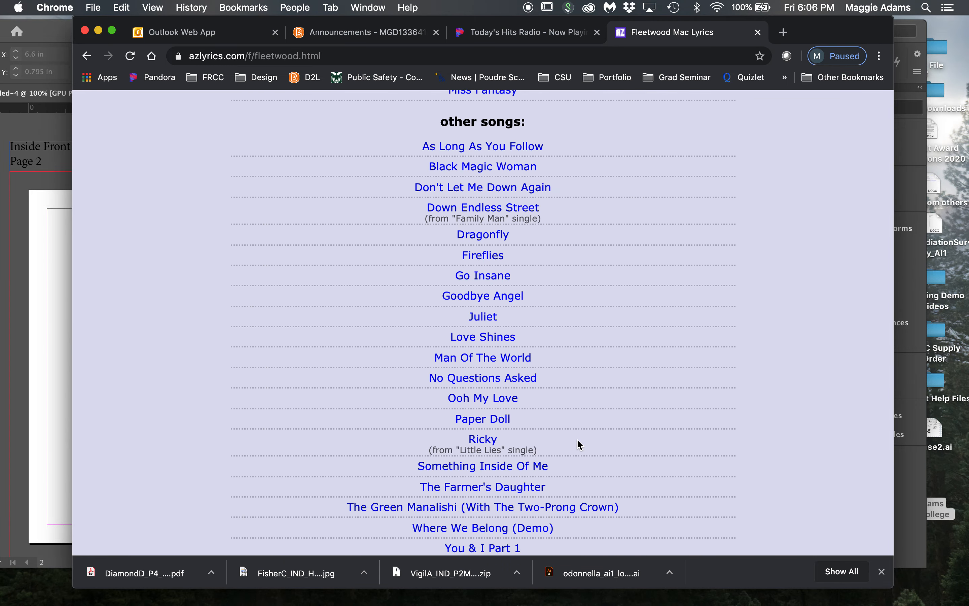
scroll(577, 439, down, 5)
scroll(577, 439, up, 20)
scroll(577, 439, up, 20)
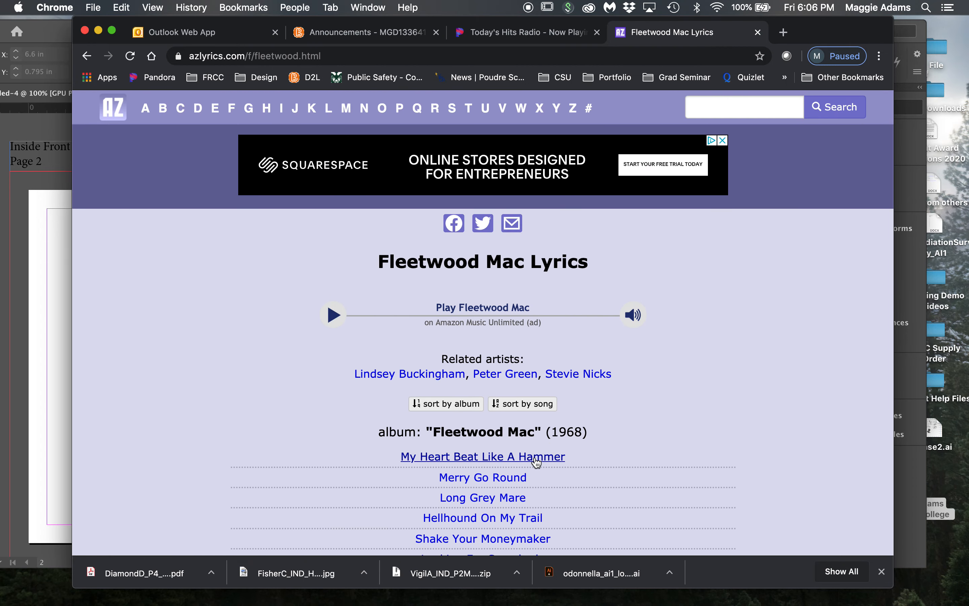
- Open the "Merry Go Round" lyrics from the 1968 album and copy the song title with all its verses
click(517, 478)
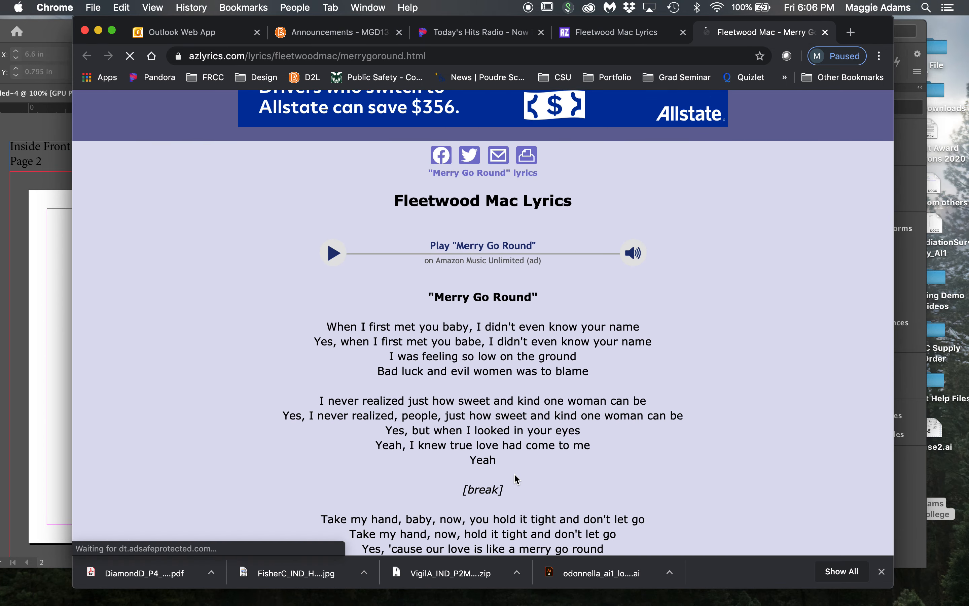
drag(428, 259, 579, 275)
key(super+c)
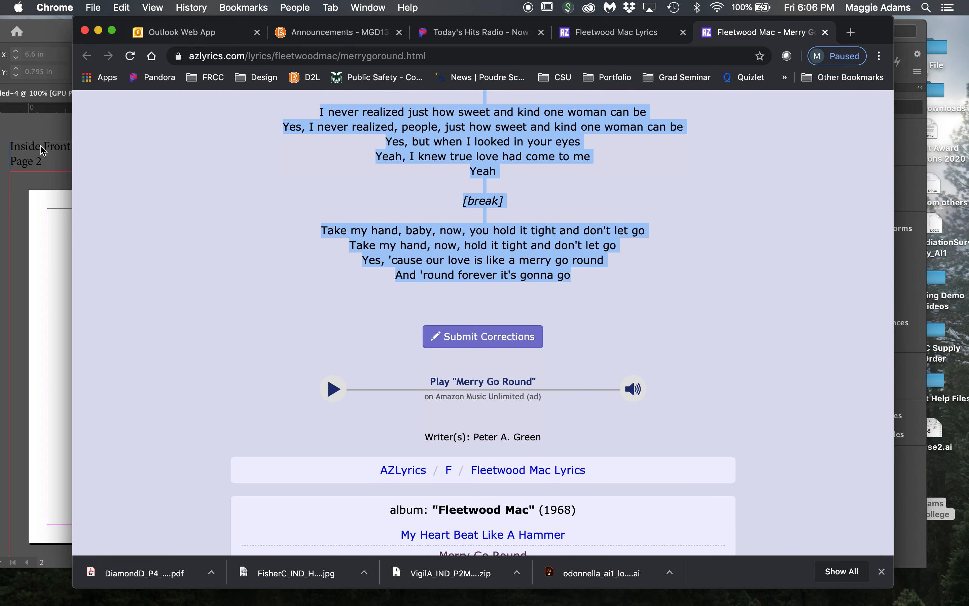
- In InDesign, draw a text frame on page 3 under Song 1, from the 5 in guide to the margins, and paste the lyrics at 10 pt
click(43, 151)
scroll(342, 324, up, 3)
scroll(341, 325, up, 10)
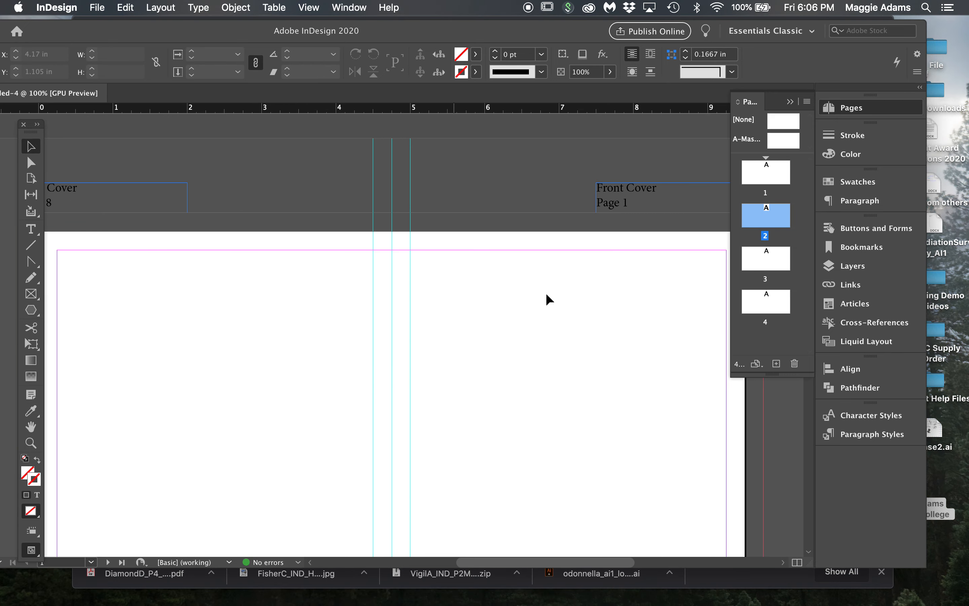
scroll(562, 292, down, 15)
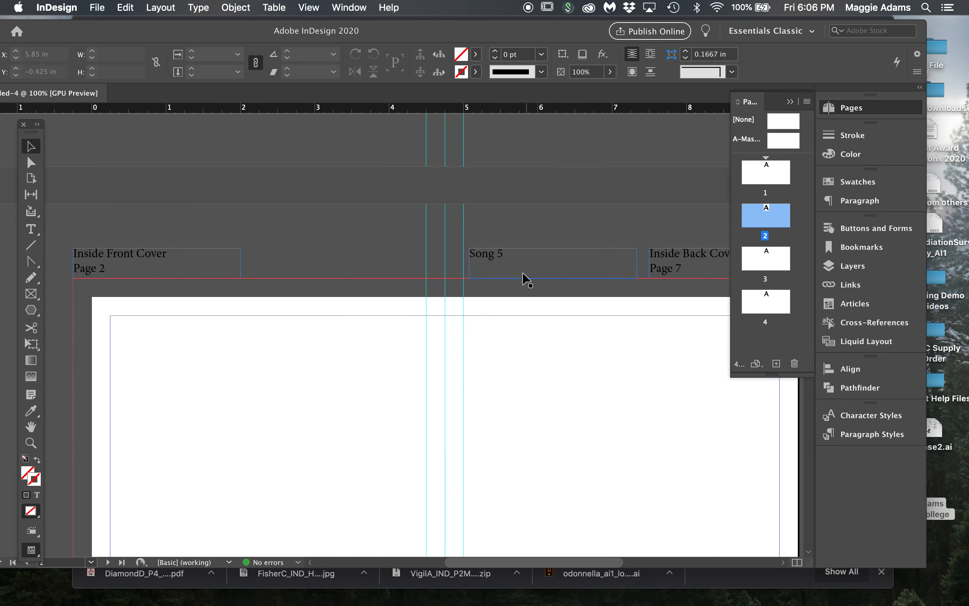
scroll(526, 278, down, 20)
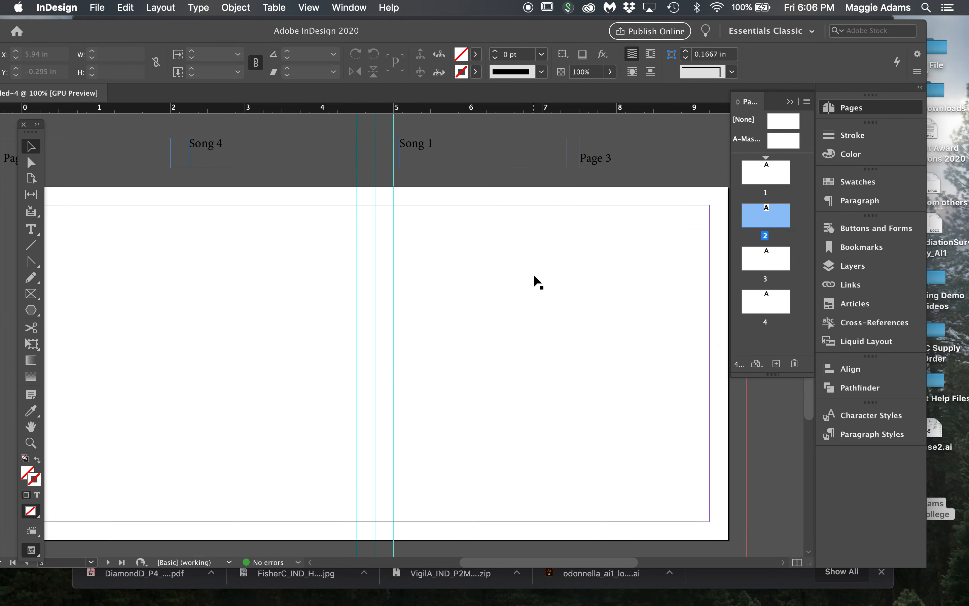
scroll(536, 281, down, 2)
click(31, 228)
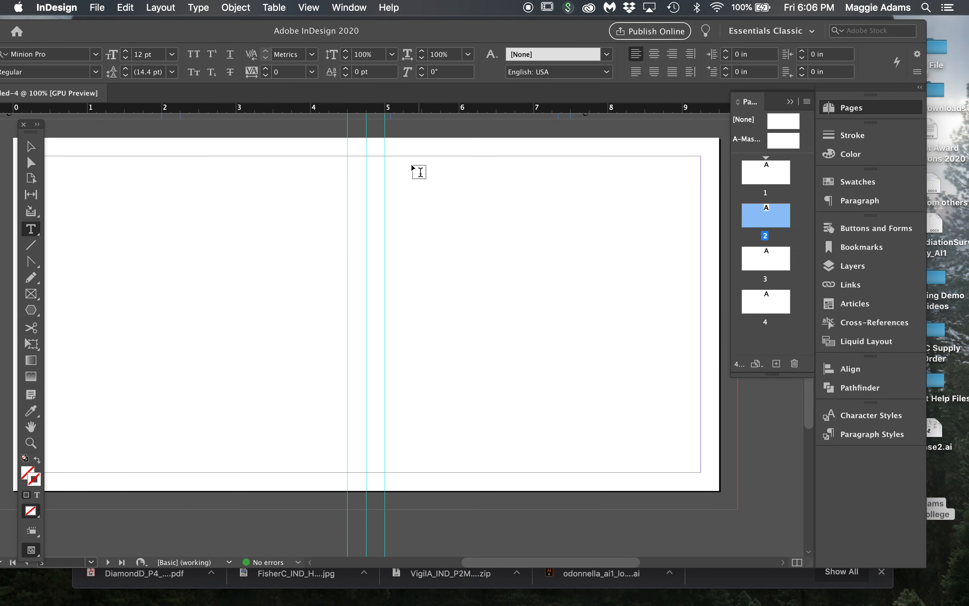
drag(385, 157, 700, 473)
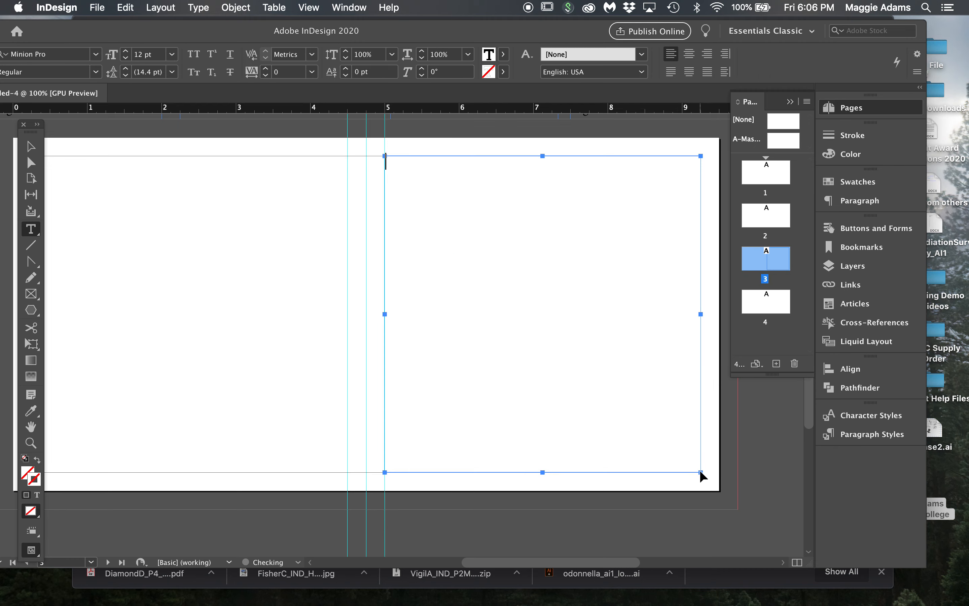
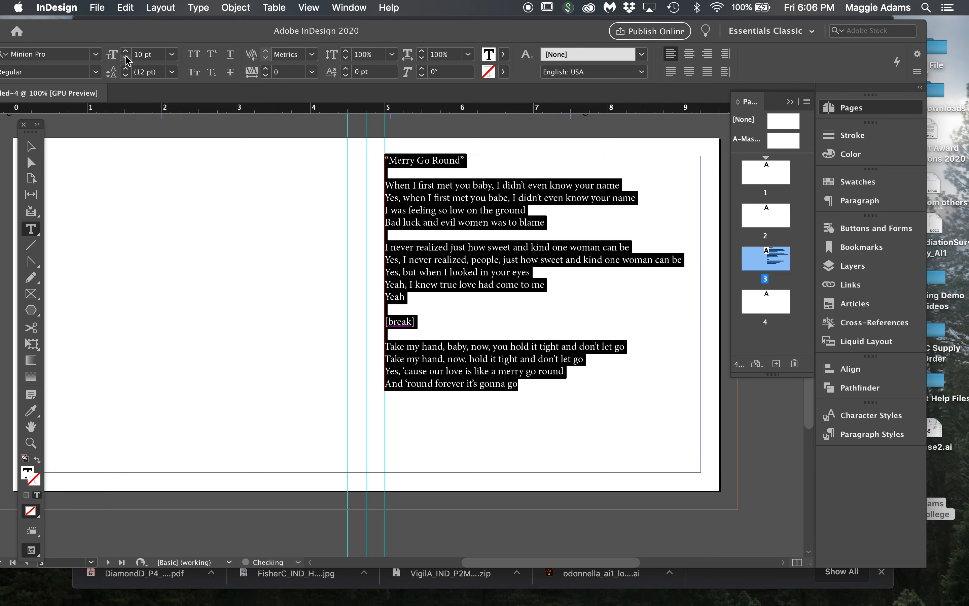
- Change the font of the pasted "Merry Go Round" title and lyrics to Museo 100
click(88, 56)
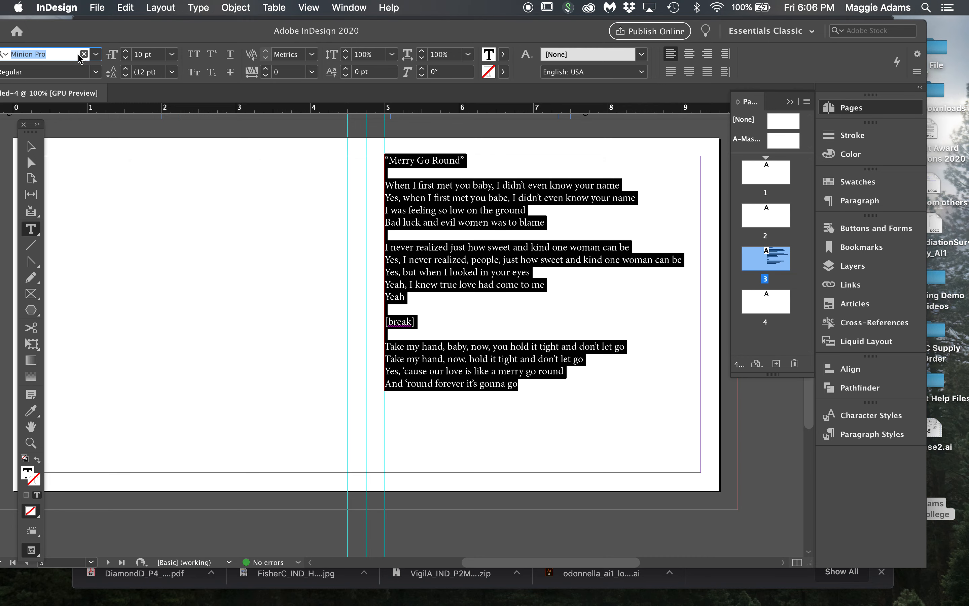
drag(84, 36, 134, 36)
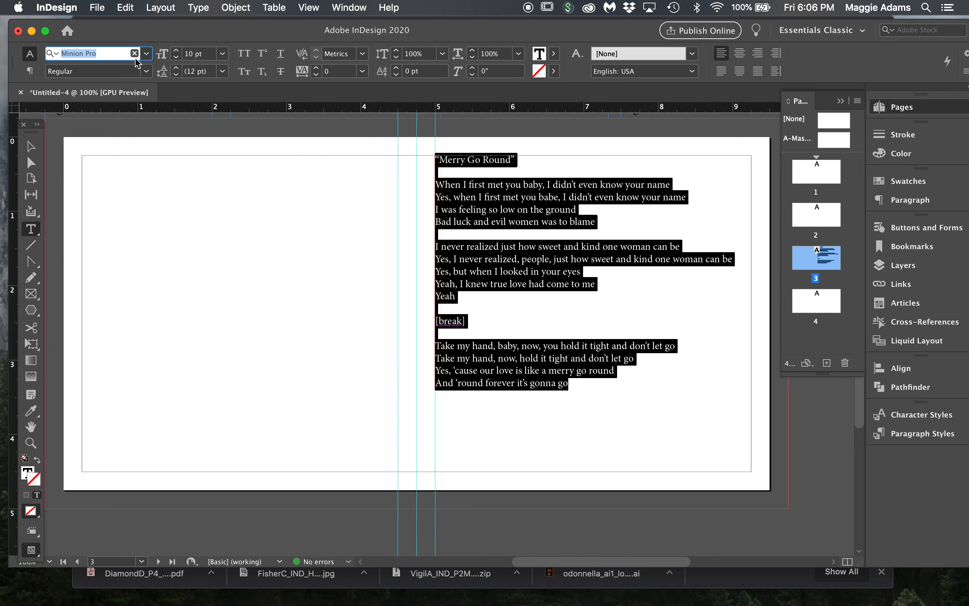
click(146, 56)
scroll(158, 297, down, 5)
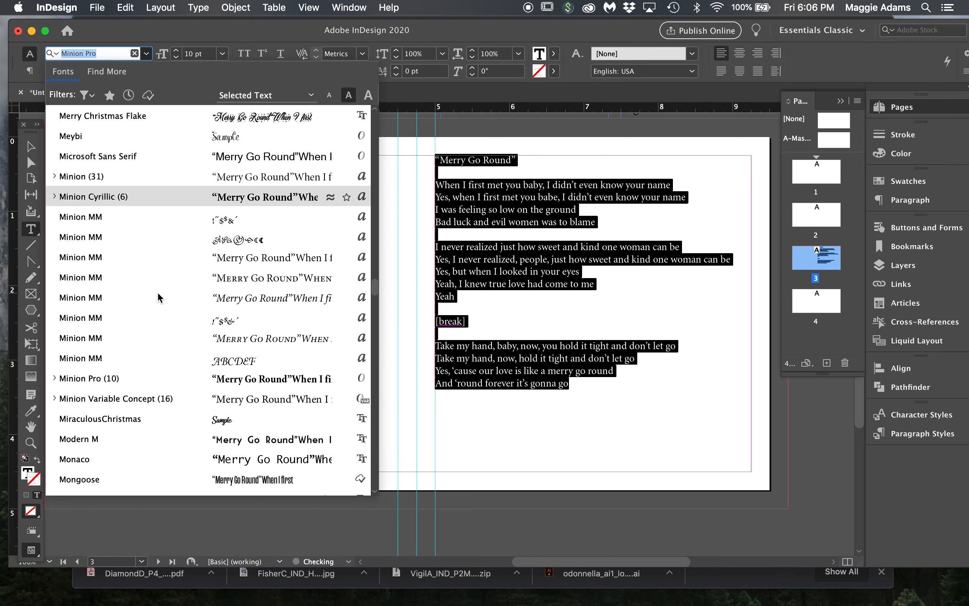
scroll(159, 297, down, 5)
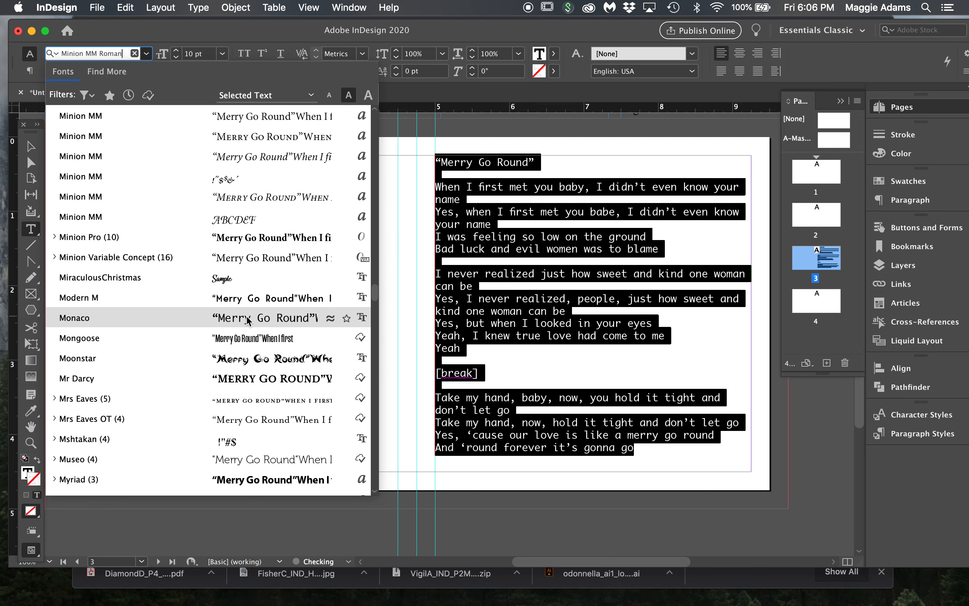
scroll(248, 319, down, 1)
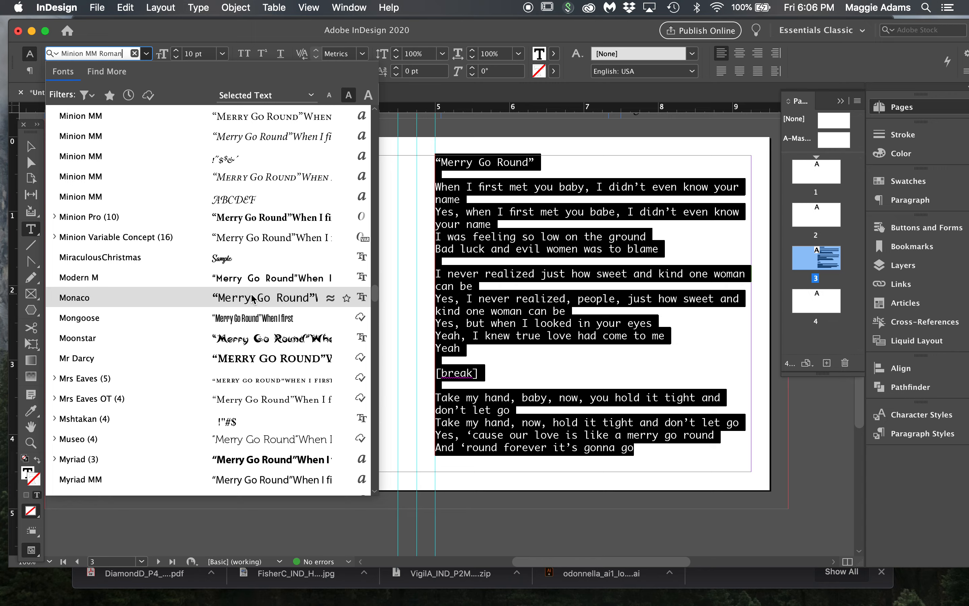
scroll(252, 336, down, 3)
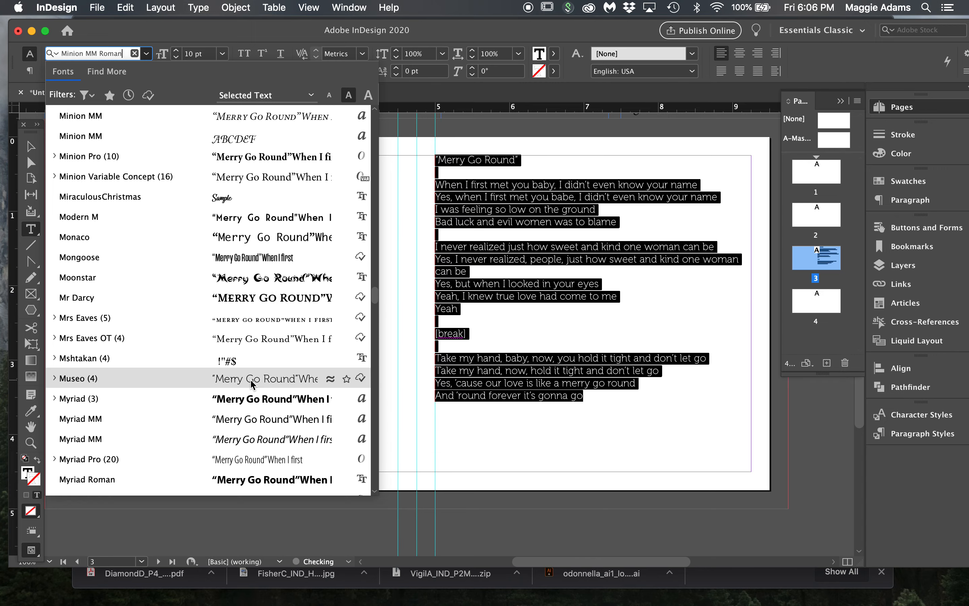
click(252, 384)
click(518, 359)
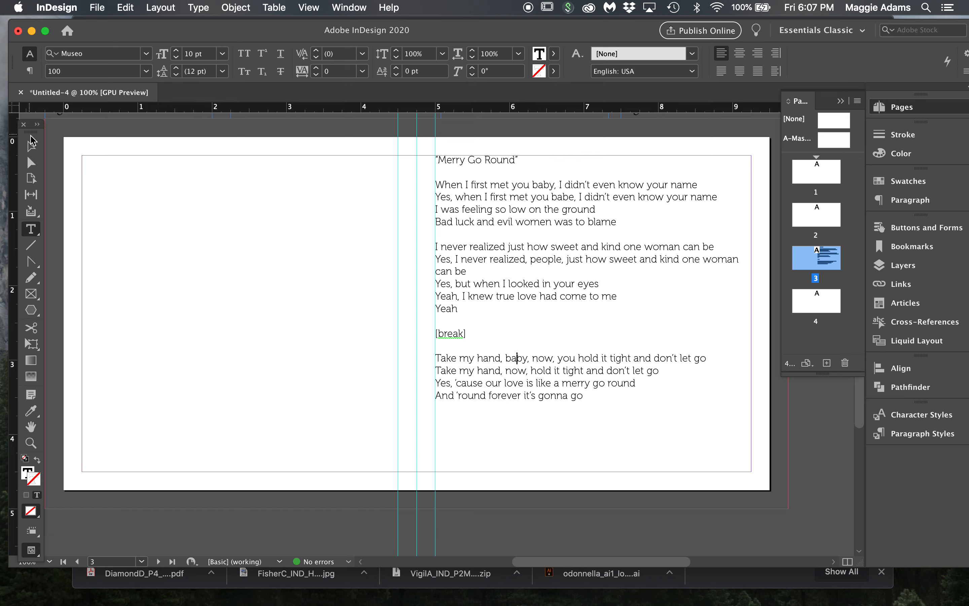
key(Escape)
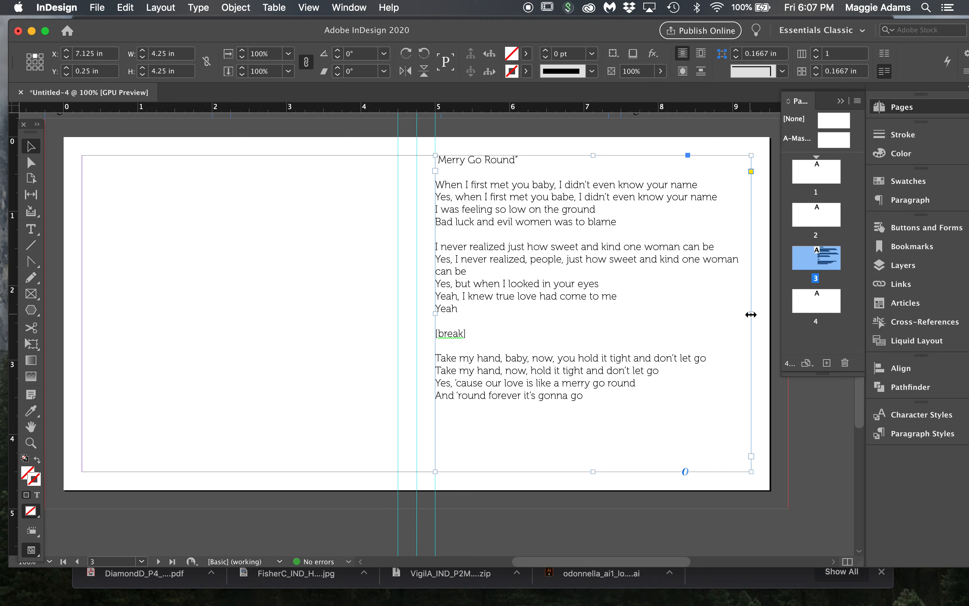
- Select all the text in the "Merry Go Round" frame and reduce its size to 6 pt
double_click(583, 372)
drag(583, 396, 434, 150)
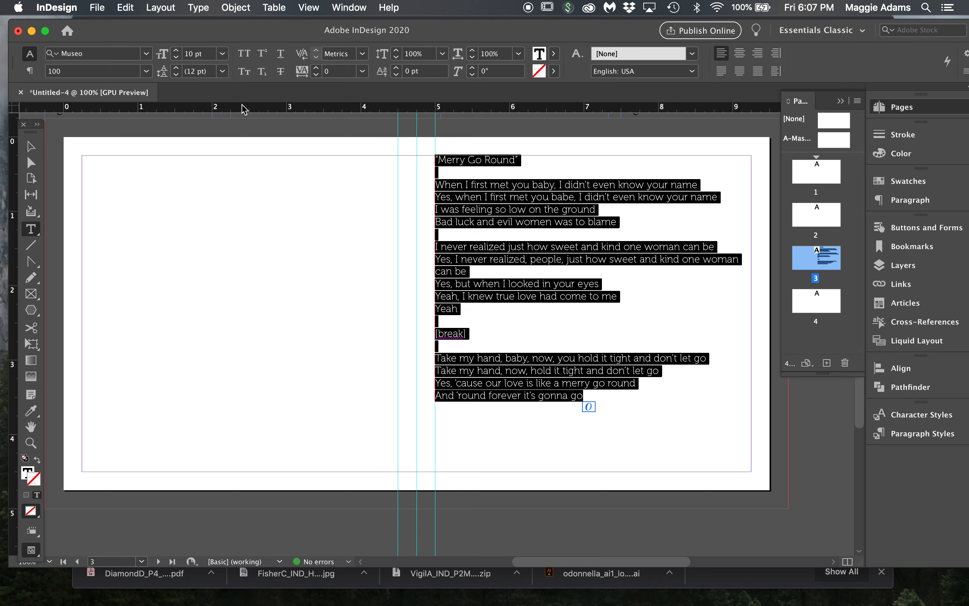
click(177, 57)
click(177, 57)
click(176, 57)
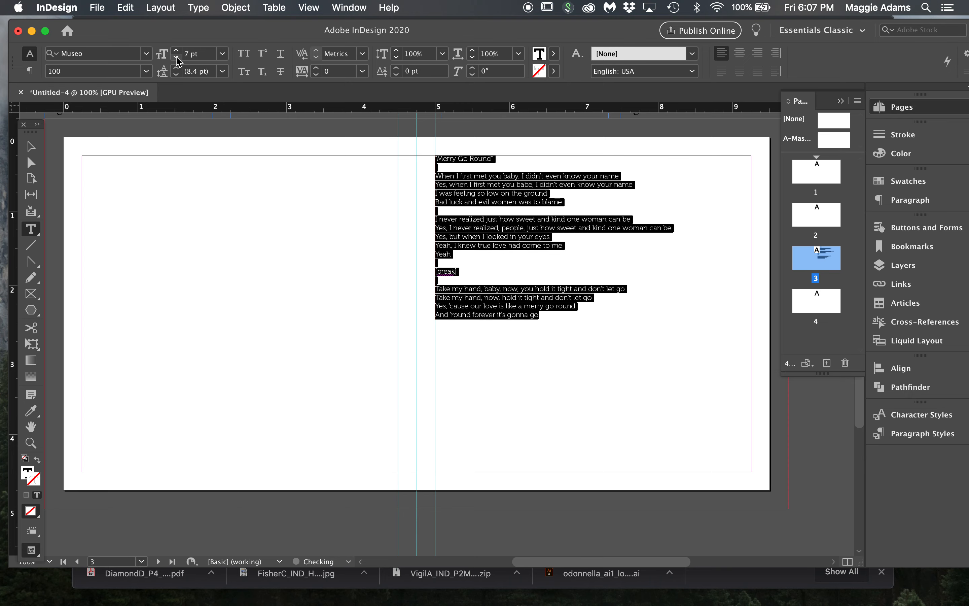
click(176, 57)
click(504, 206)
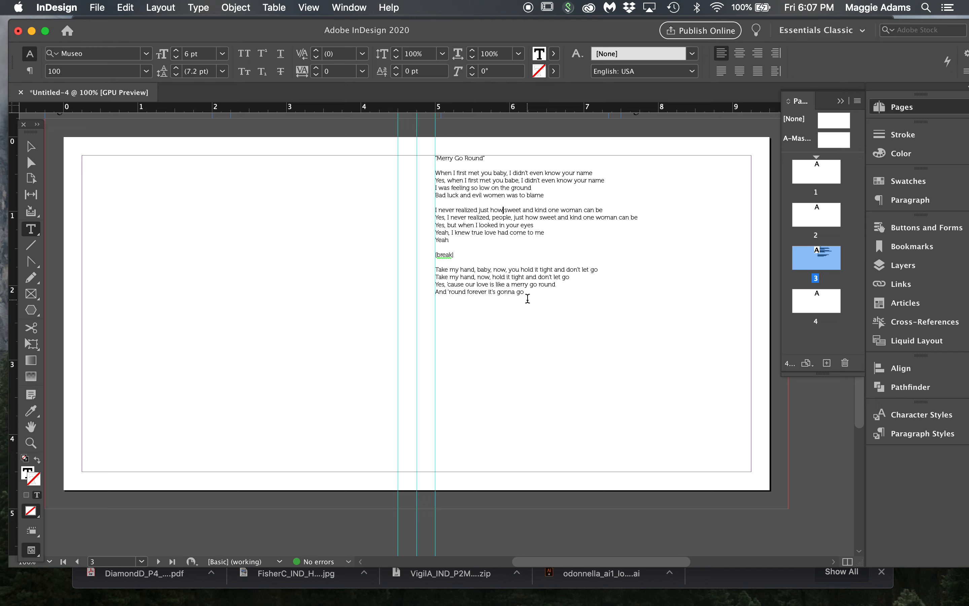
- Narrow the lyrics text frame to about 2.36 in wide, keeping its edge on the 5 in guide
drag(501, 32, 487, 32)
click(31, 147)
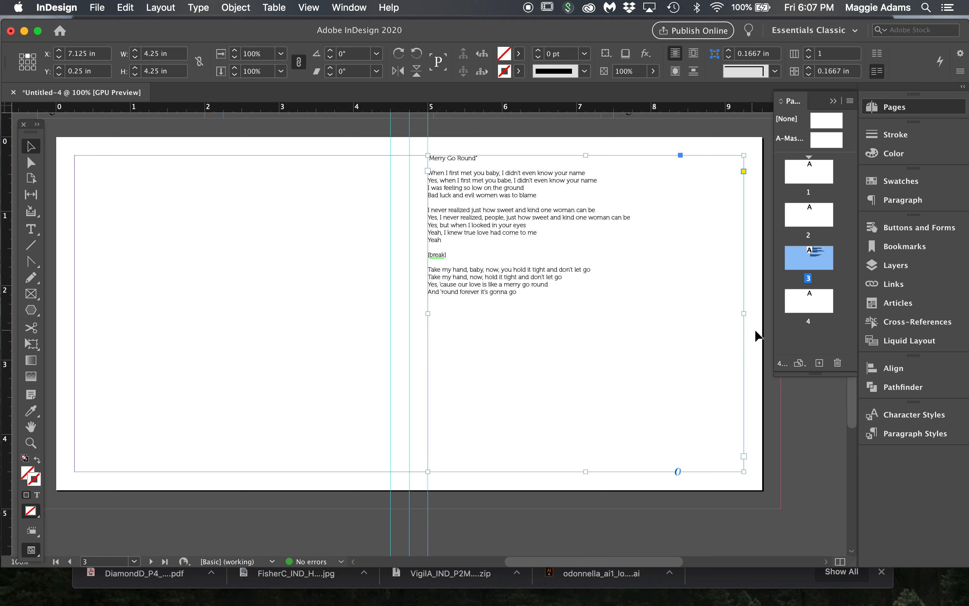
drag(745, 314, 603, 313)
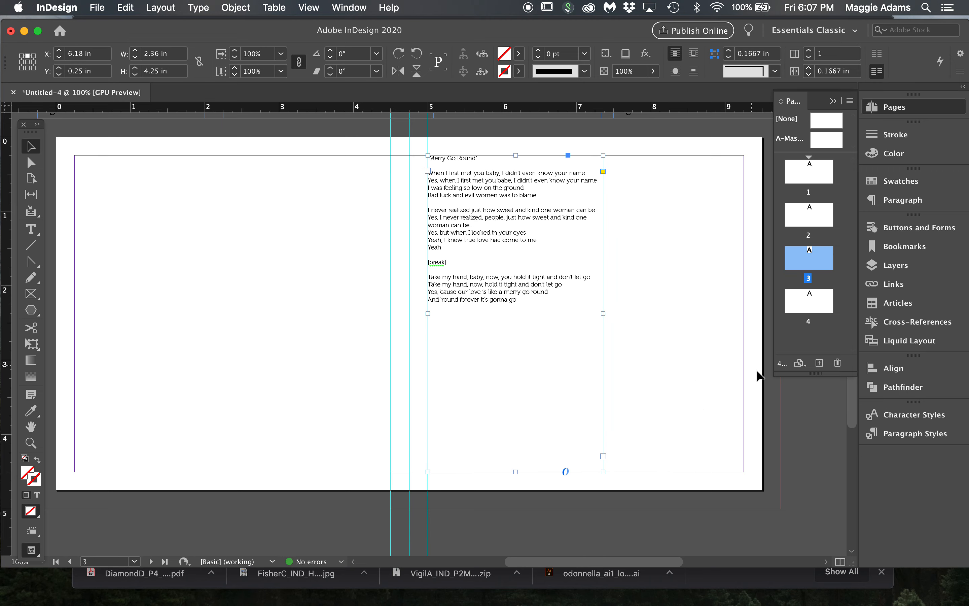
click(773, 407)
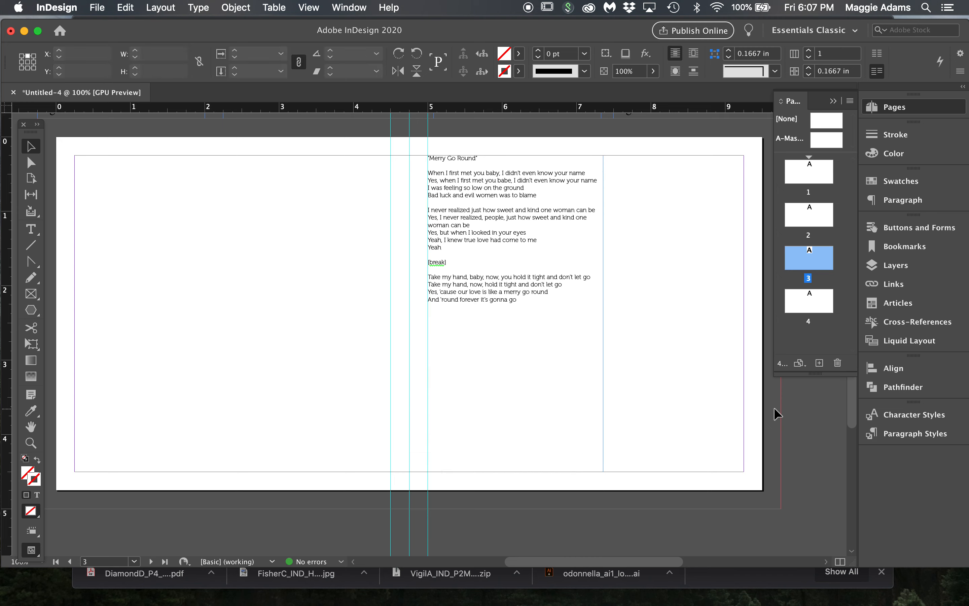
- Remove the quotation marks around the Merry Go Round title and enlarge the title to 10 pt
triple_click(461, 157)
click(487, 154)
key(BackSpace)
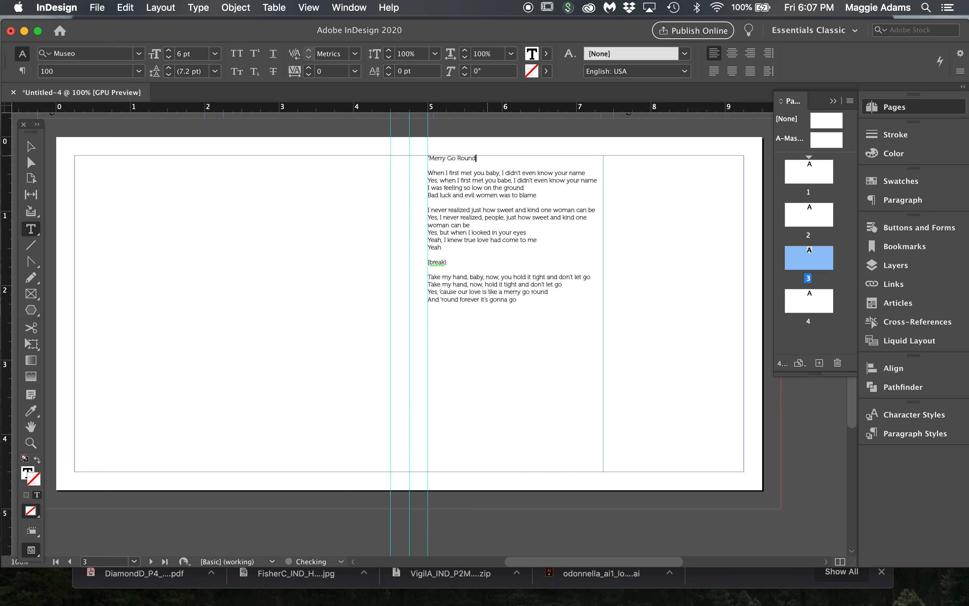
click(431, 154)
key(BackSpace)
triple_click(451, 156)
key(super+shift+period)
key(super+shift+period)
key(super+shift+period)
key(super+shift+comma)
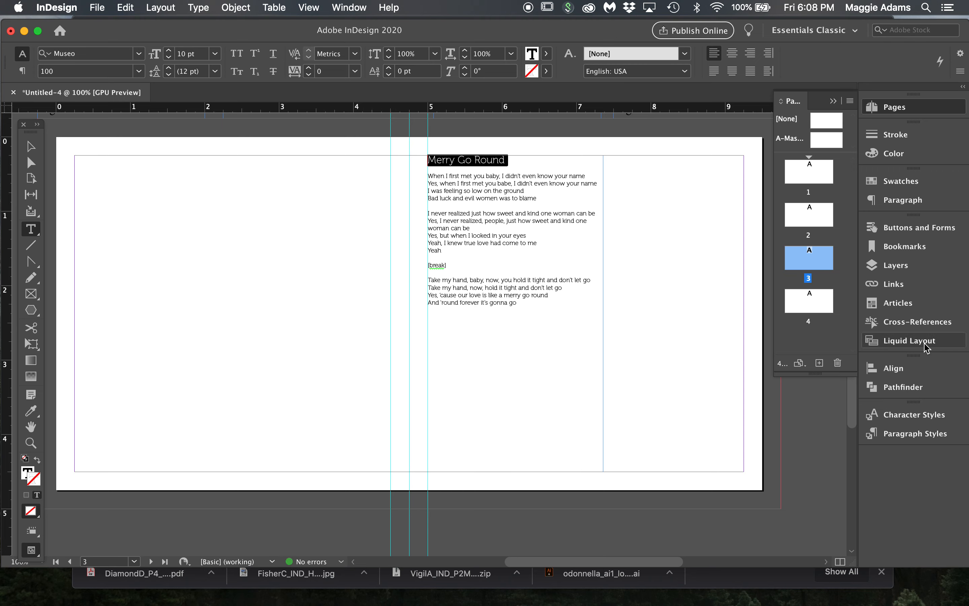
- Set the Merry Go Round title's font weight to Museo 700
click(917, 433)
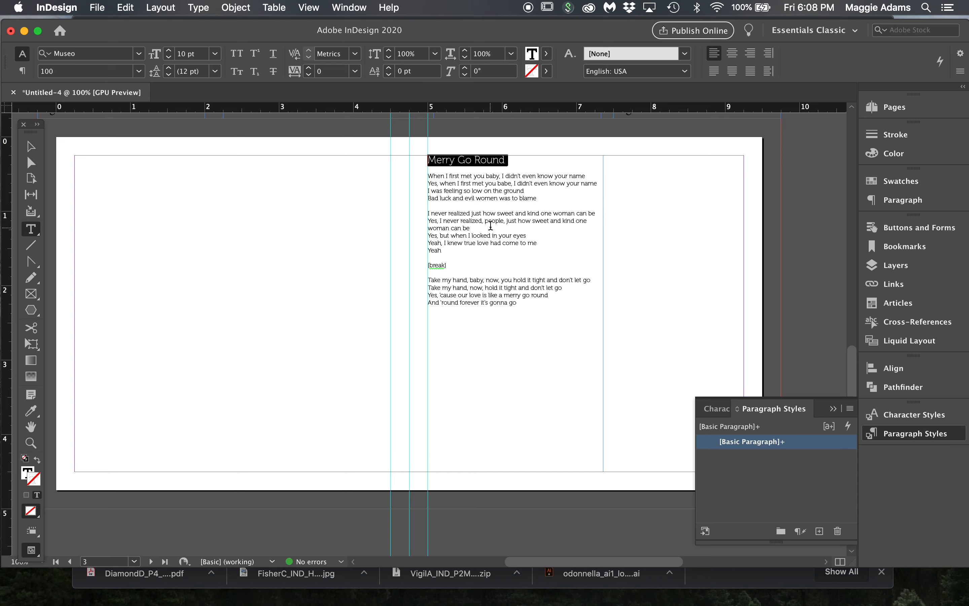
click(138, 71)
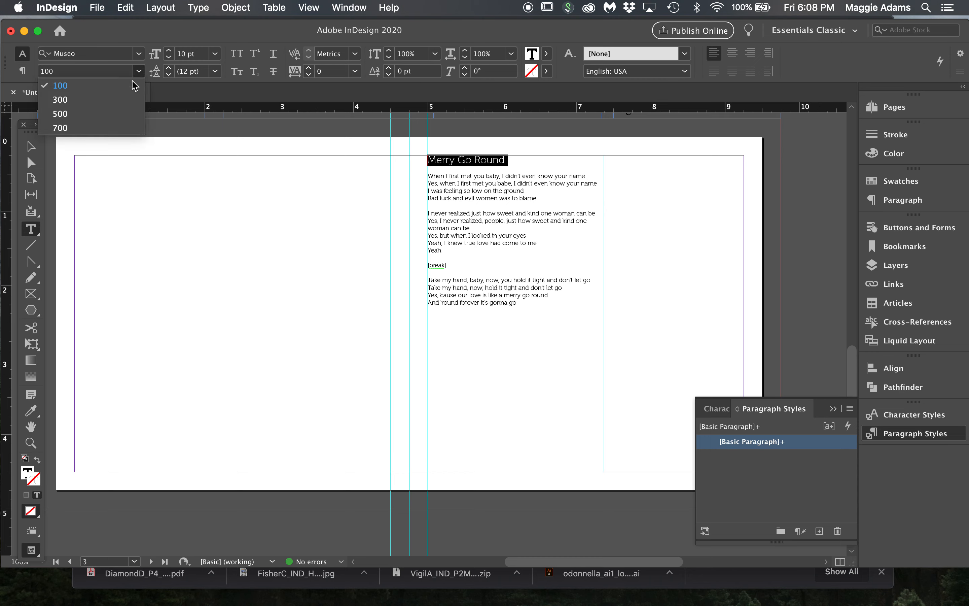
click(109, 112)
click(138, 71)
click(110, 128)
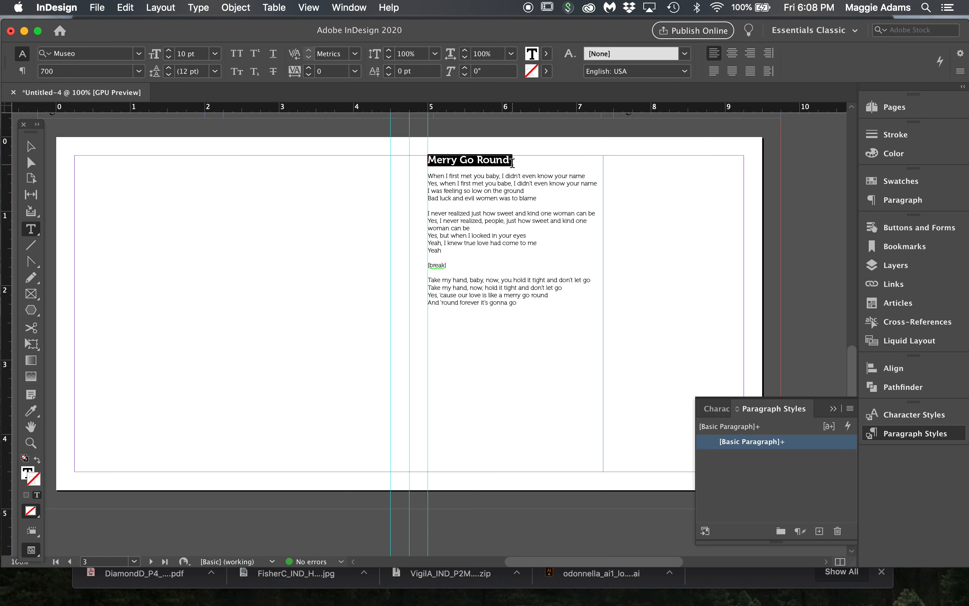
click(928, 181)
click(747, 274)
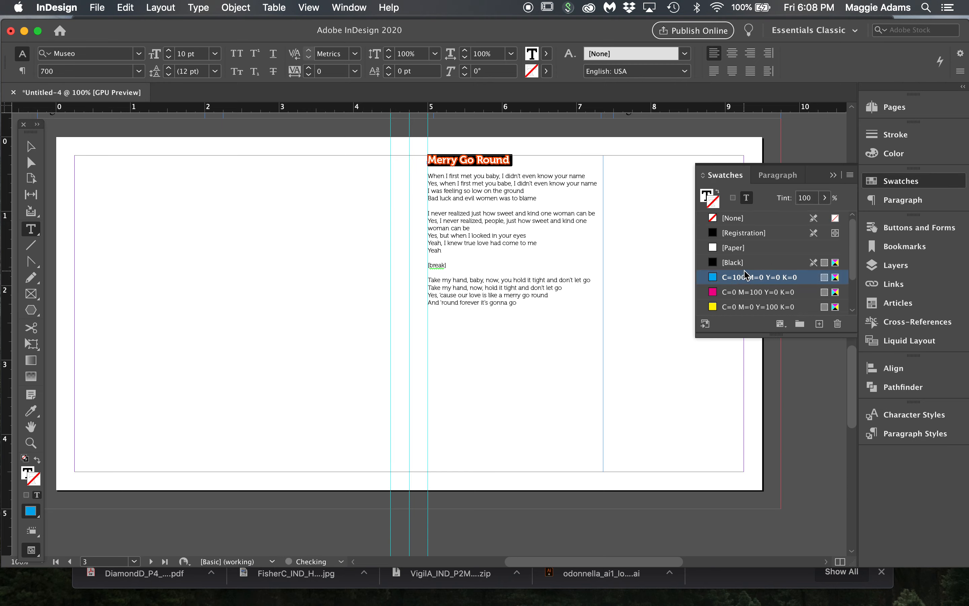
click(917, 182)
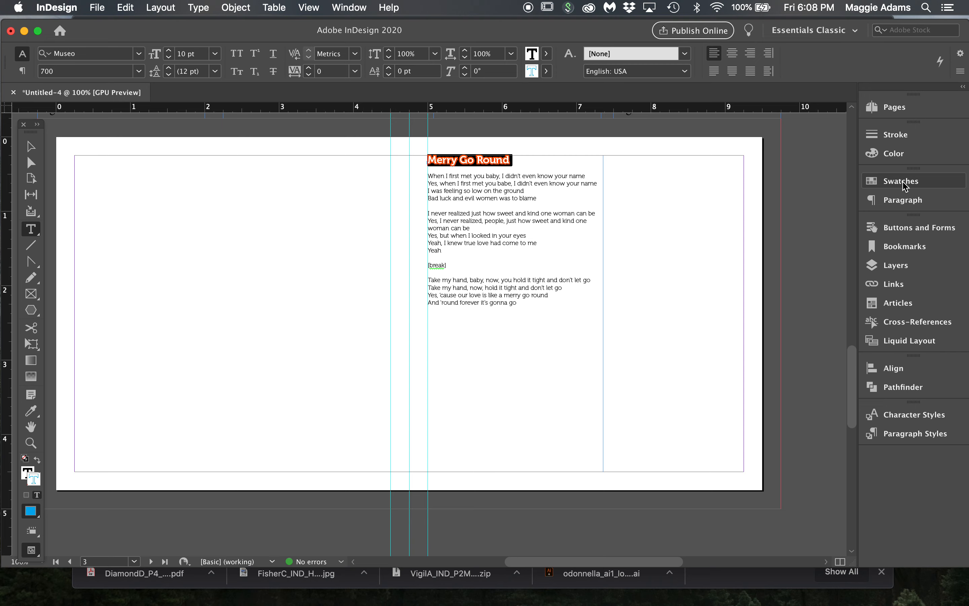
key(super+z)
- Fill the Merry Go Round title text with the cyan swatch C=100 M=0 Y=0 K=0
click(912, 182)
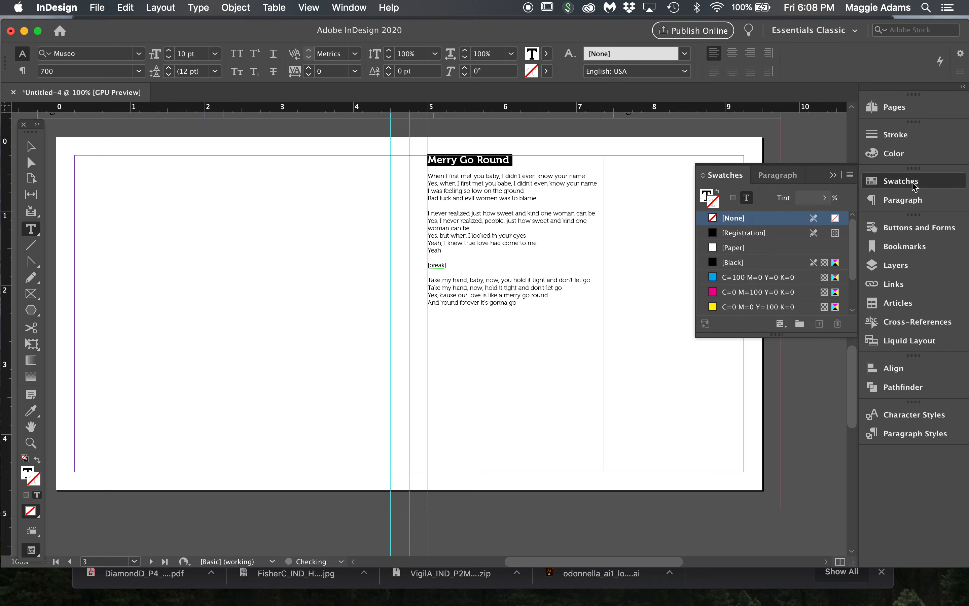
click(709, 195)
click(747, 277)
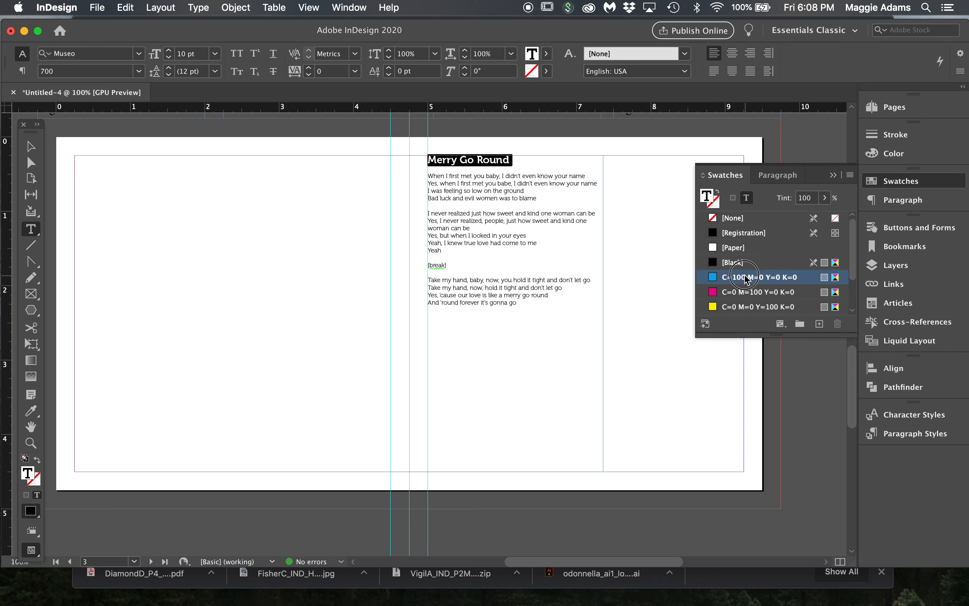
click(901, 185)
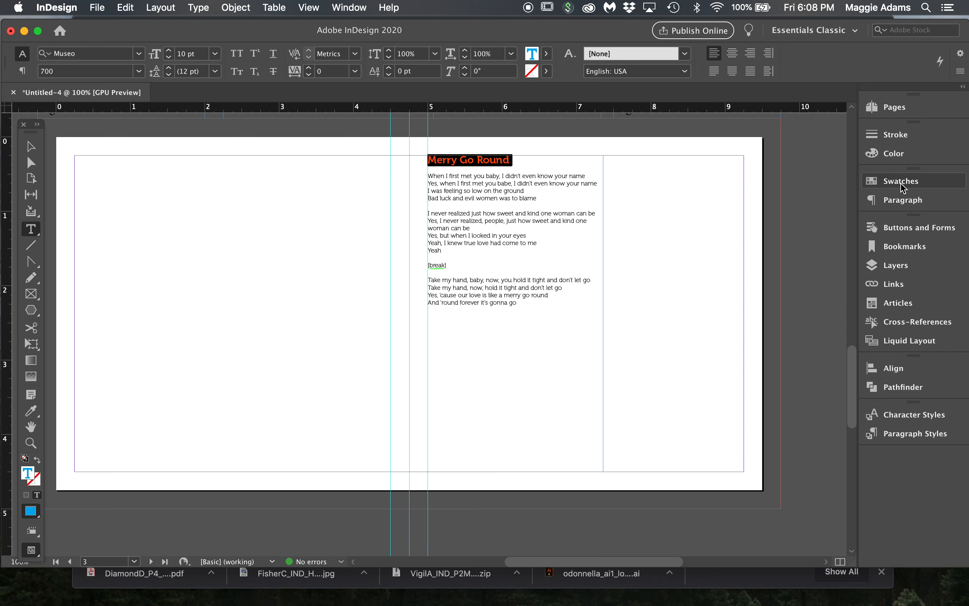
- Create a paragraph style named Titles from the formatted song title and apply it to that title
click(924, 434)
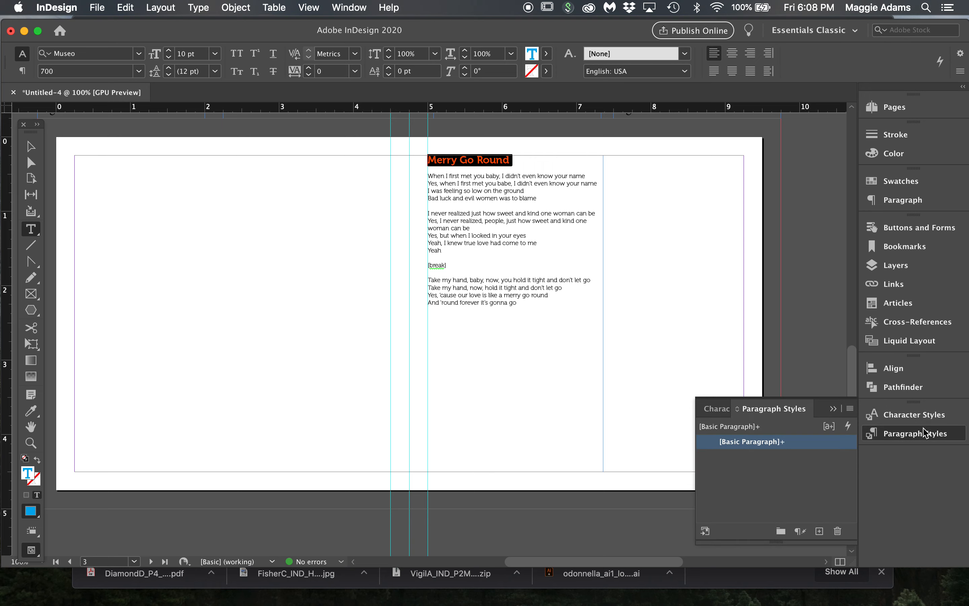
click(849, 408)
click(715, 278)
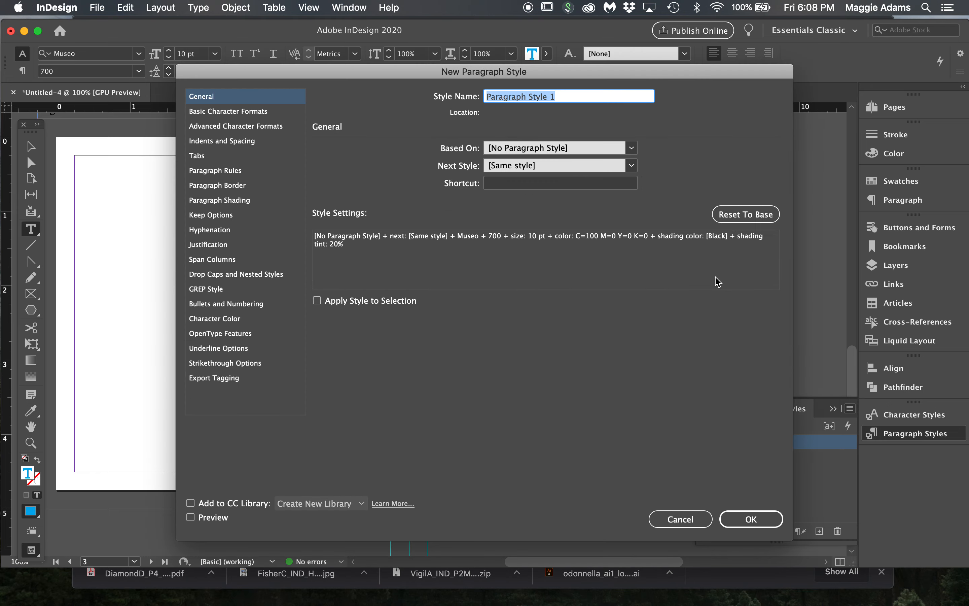
text(Titles)
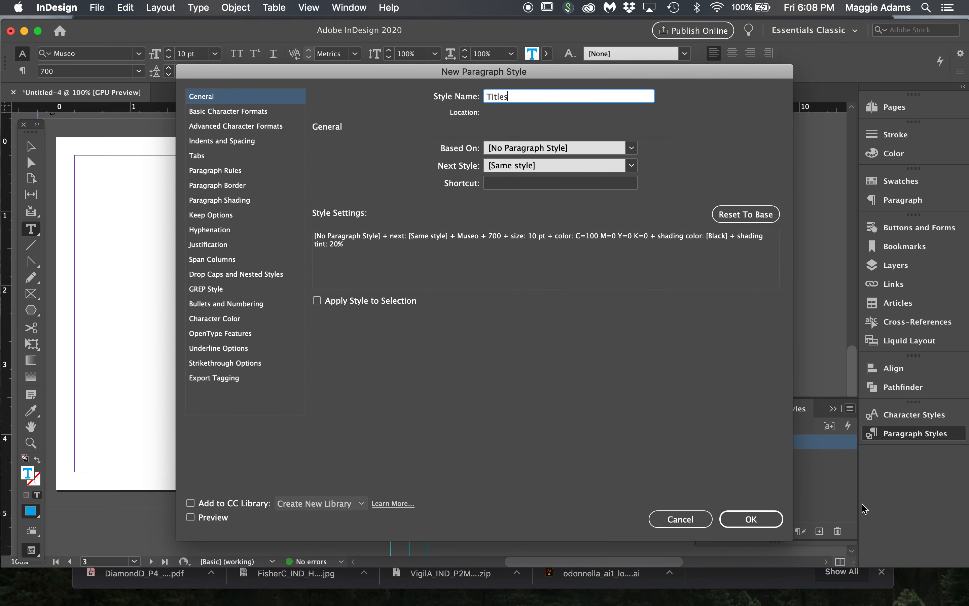
click(741, 521)
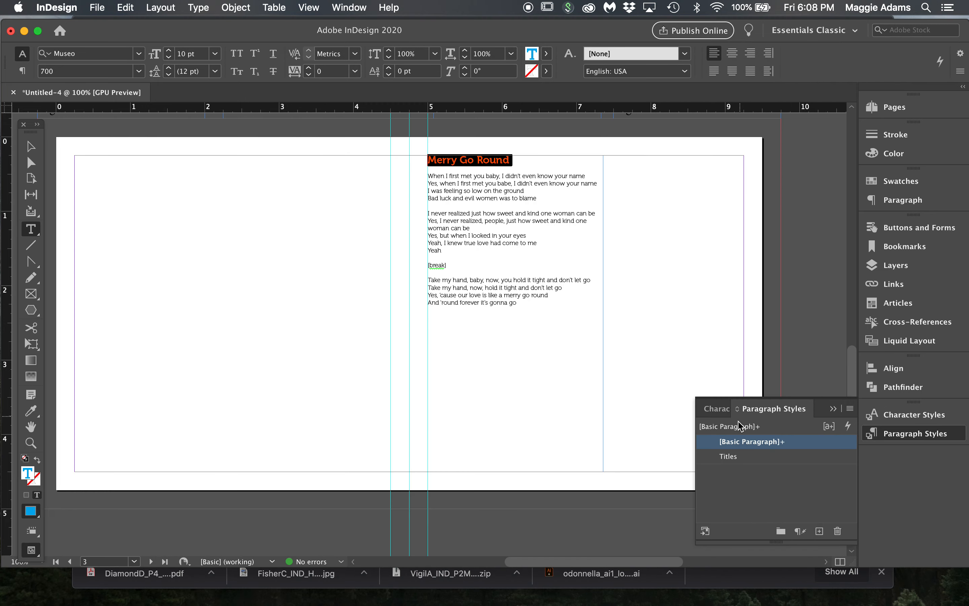
click(729, 457)
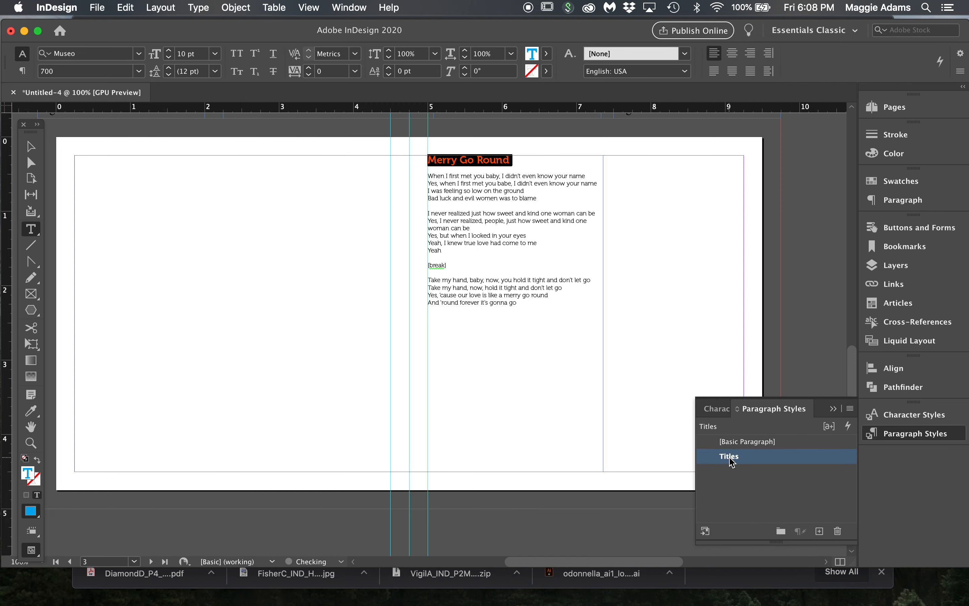
click(522, 168)
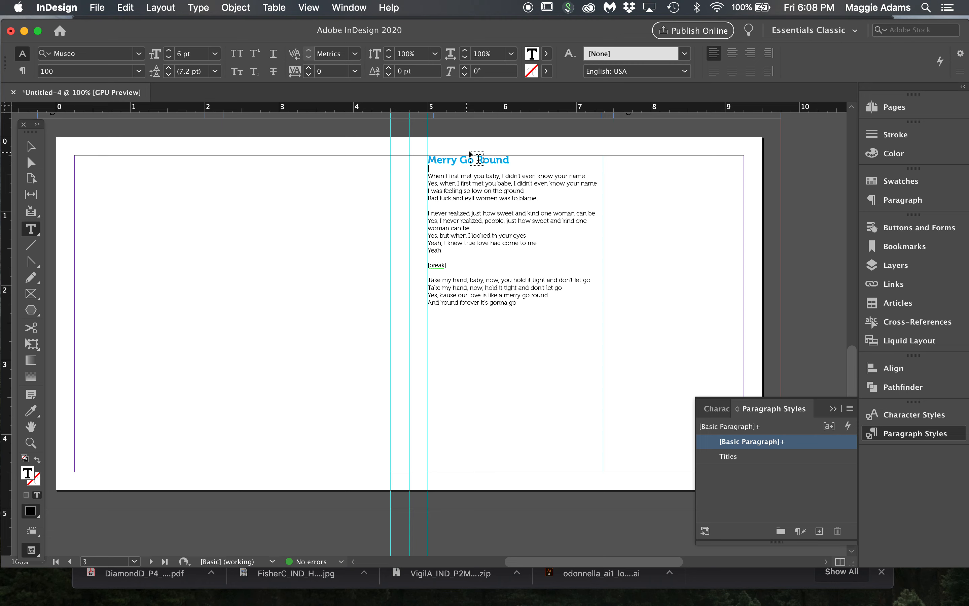
- Select the verses below the title and create a paragraph style named lyrics from their formatting
drag(525, 307, 425, 179)
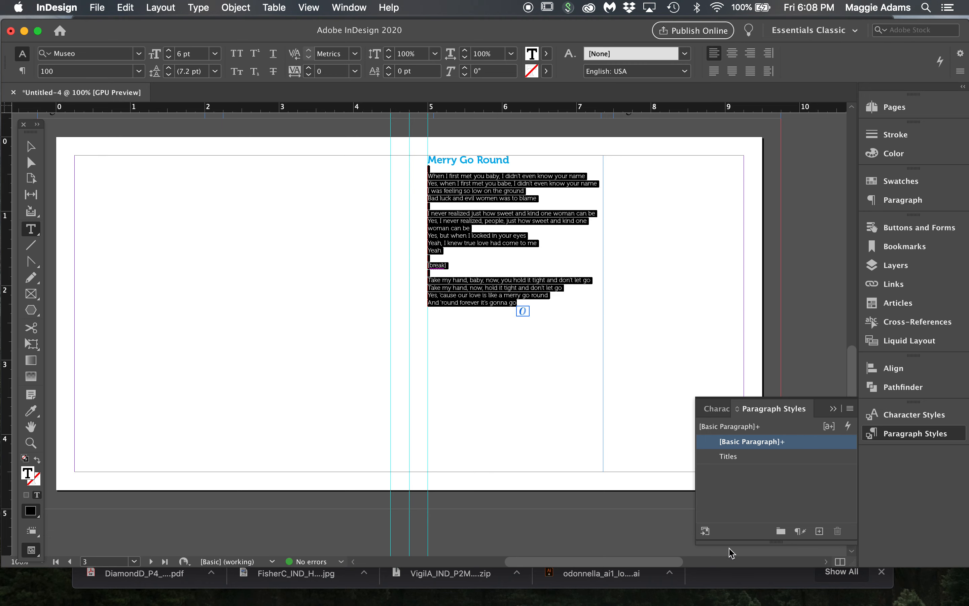
click(849, 408)
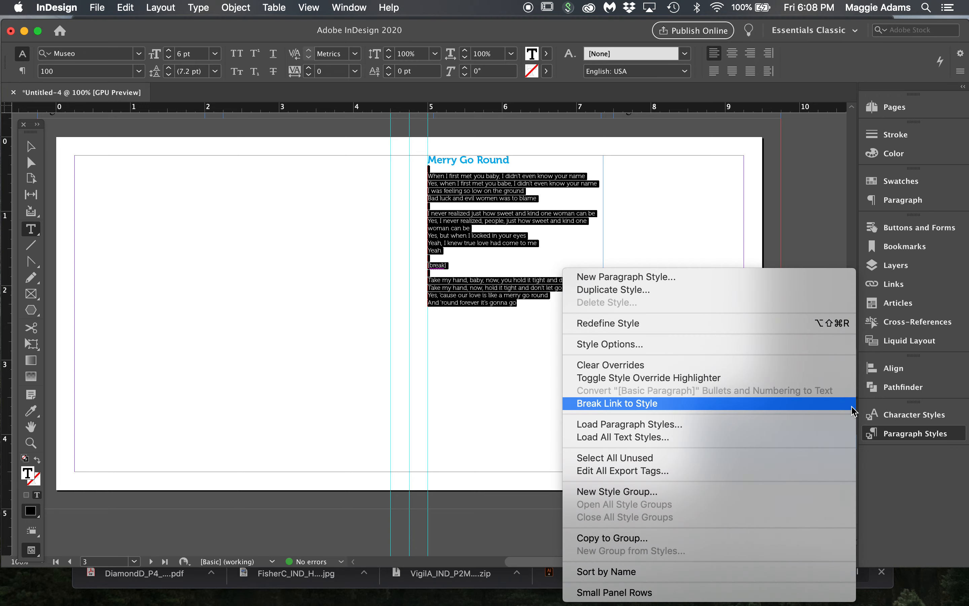
click(739, 280)
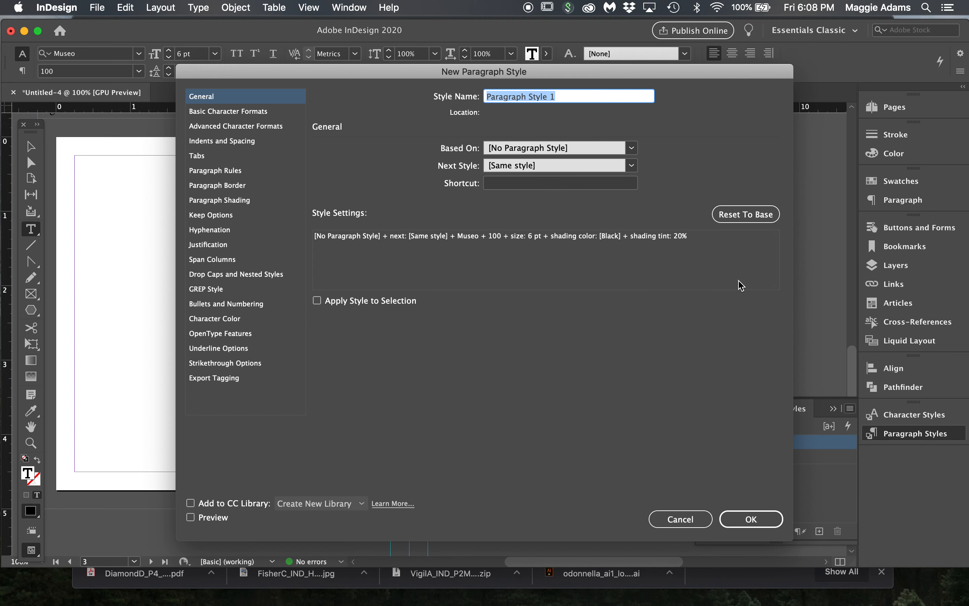
text(lyrics)
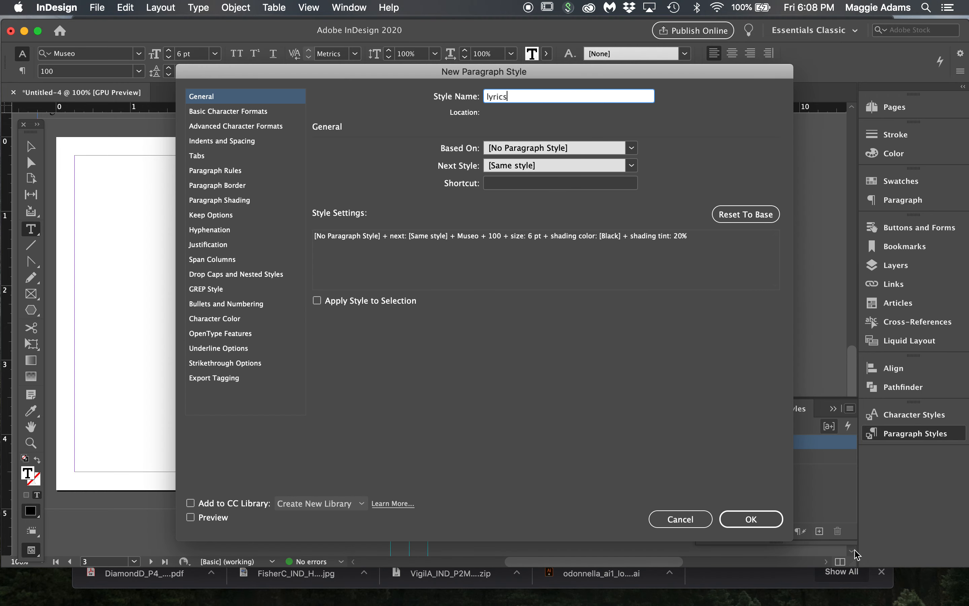
click(767, 517)
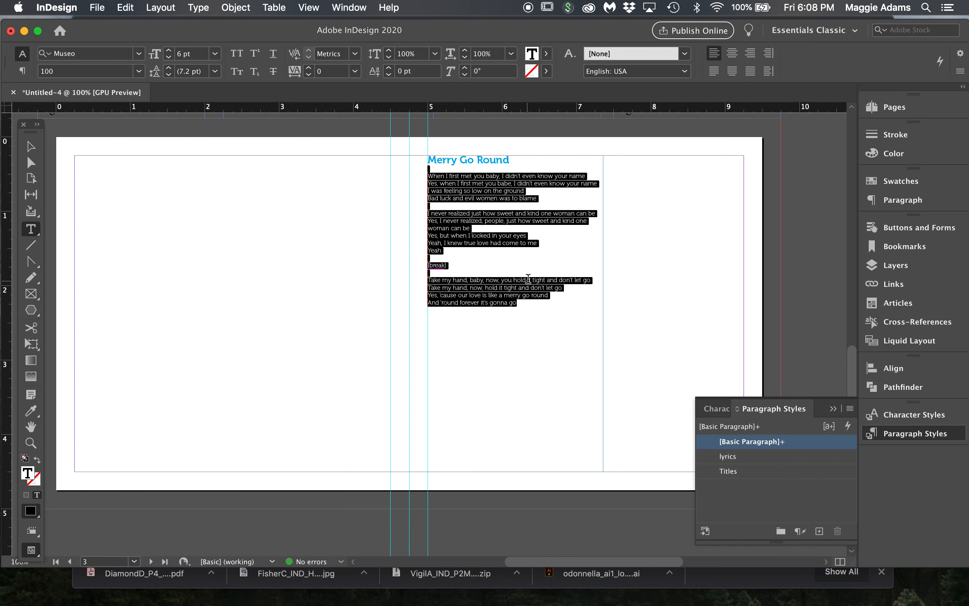
- Apply the lyrics paragraph style to the selected Merry Go Round verses and deselect the text
click(736, 457)
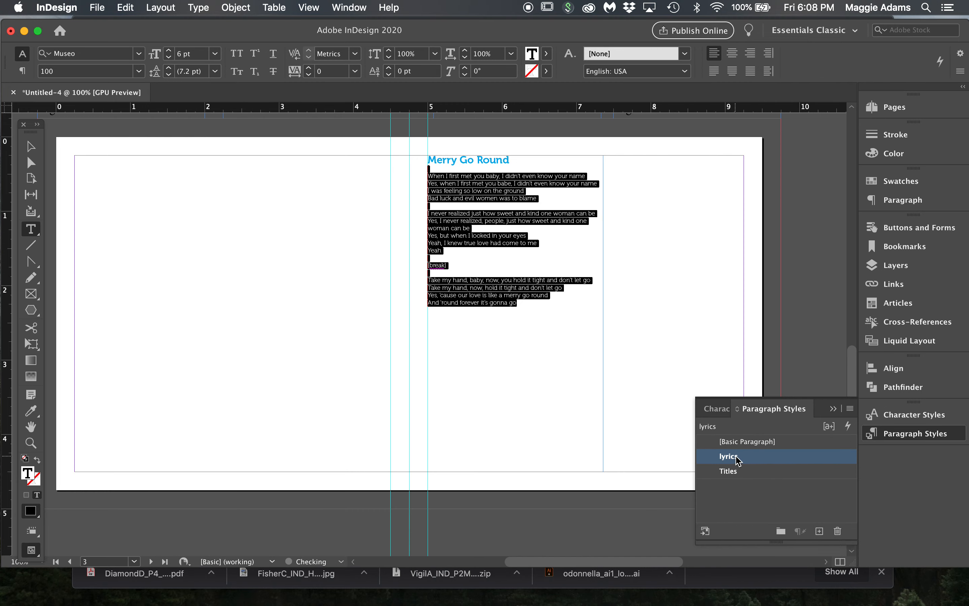
key(Escape)
click(651, 227)
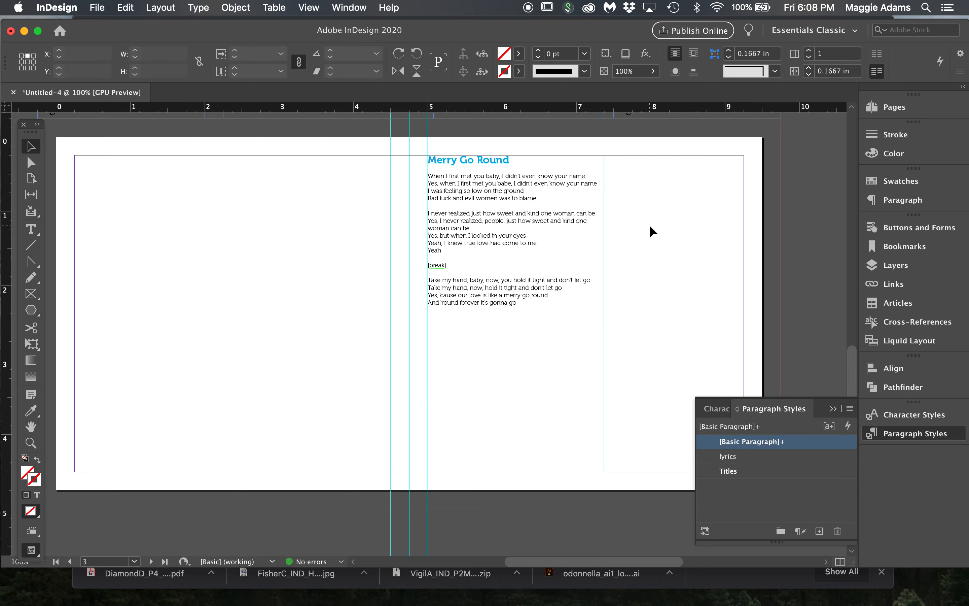
- Check the song and page labels on document pages 3 and 4 and the extent of the Merry Go Round text frame
scroll(650, 227, up, 3)
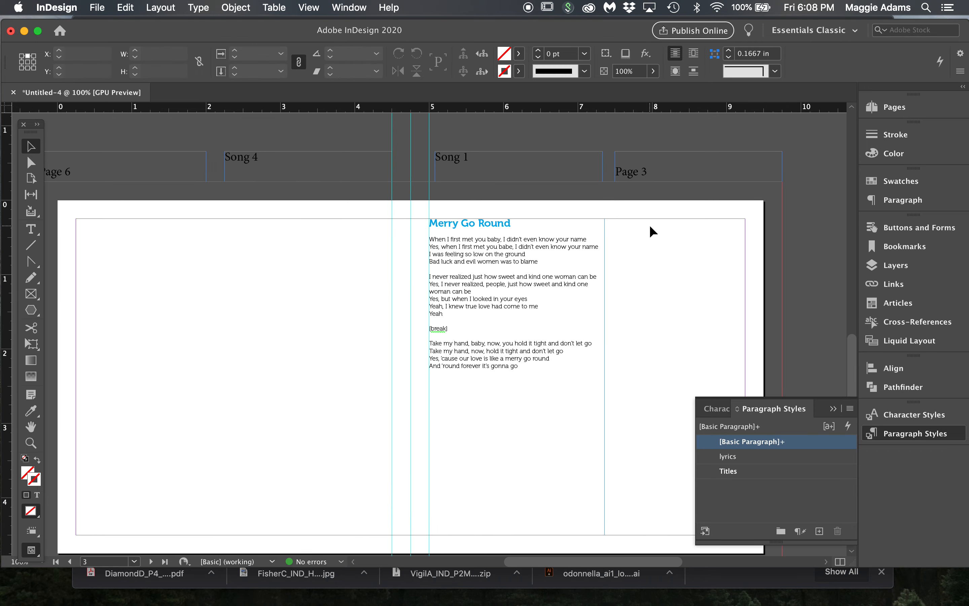
scroll(513, 209, down, 10)
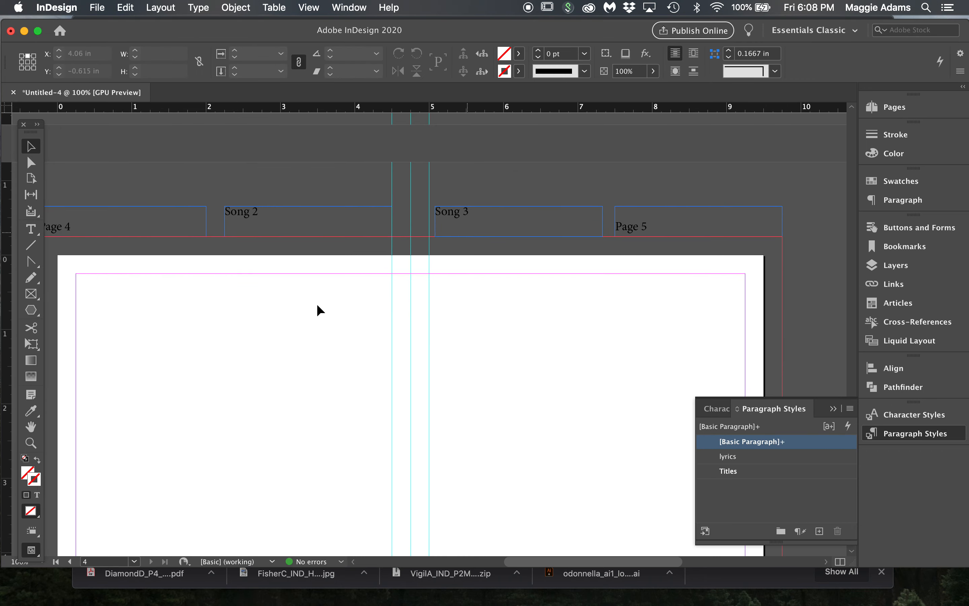
click(901, 433)
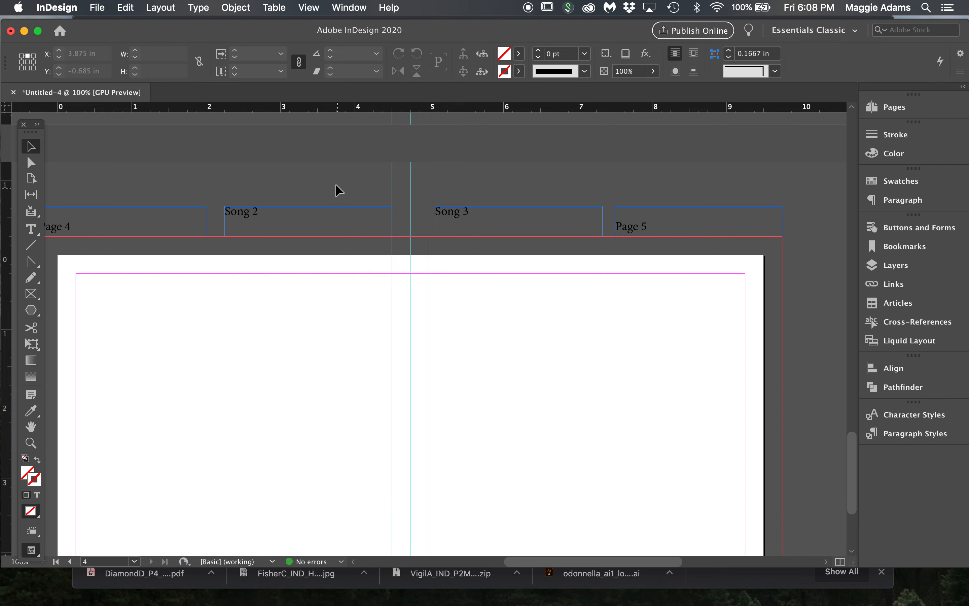
drag(232, 30, 228, 63)
scroll(446, 287, up, 5)
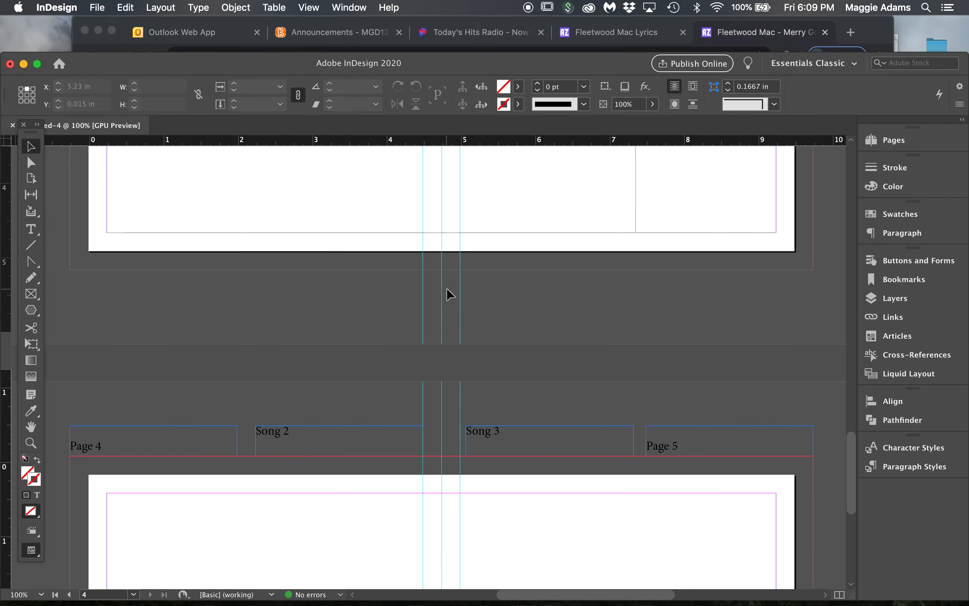
scroll(447, 294, up, 5)
scroll(480, 262, down, 10)
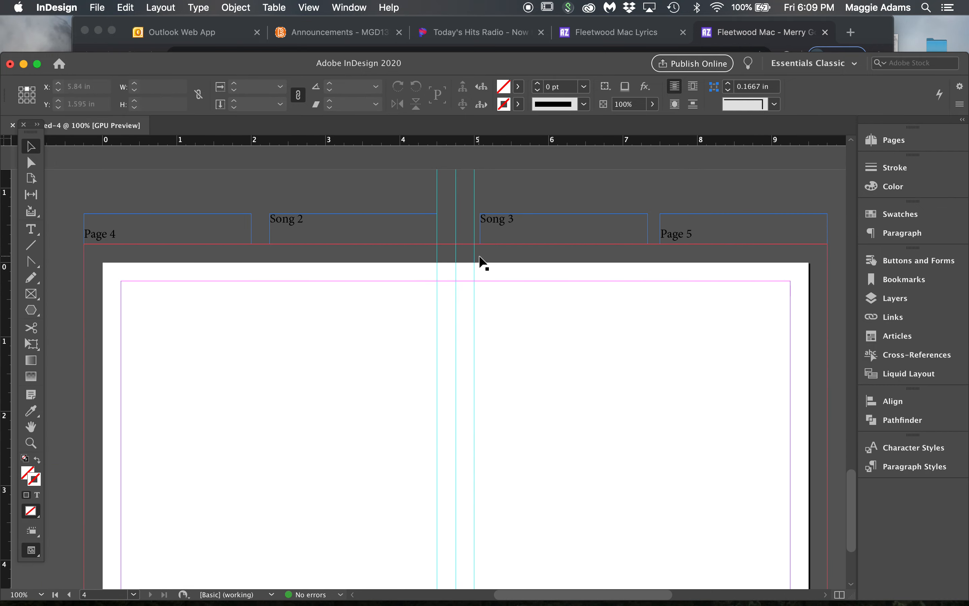
scroll(347, 358, up, 5)
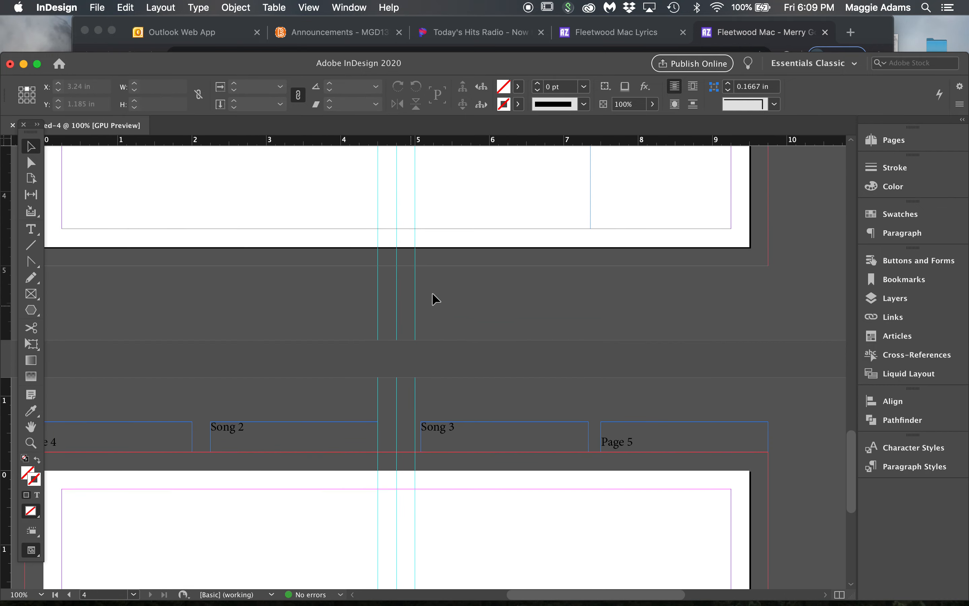
click(591, 215)
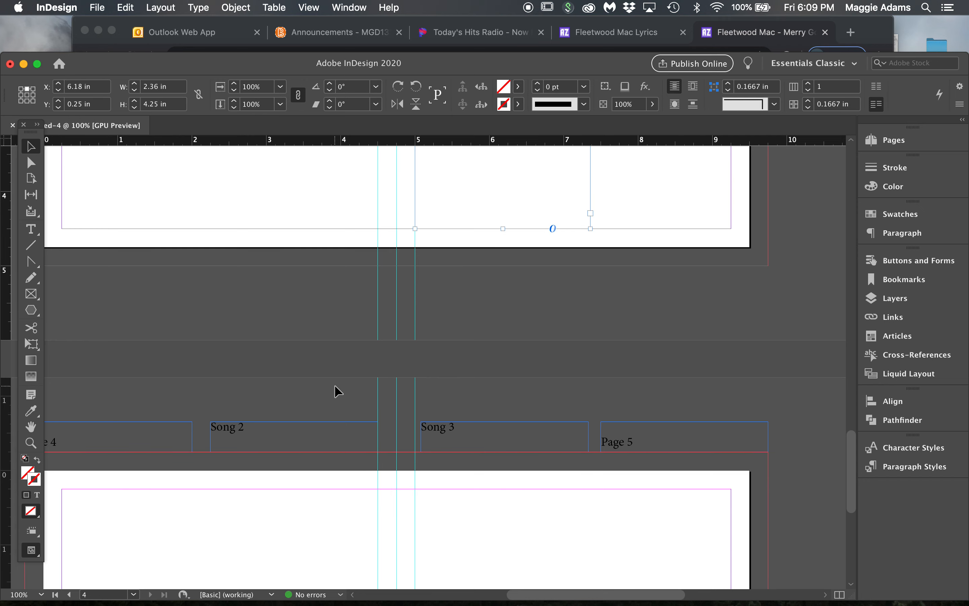
scroll(338, 391, down, 3)
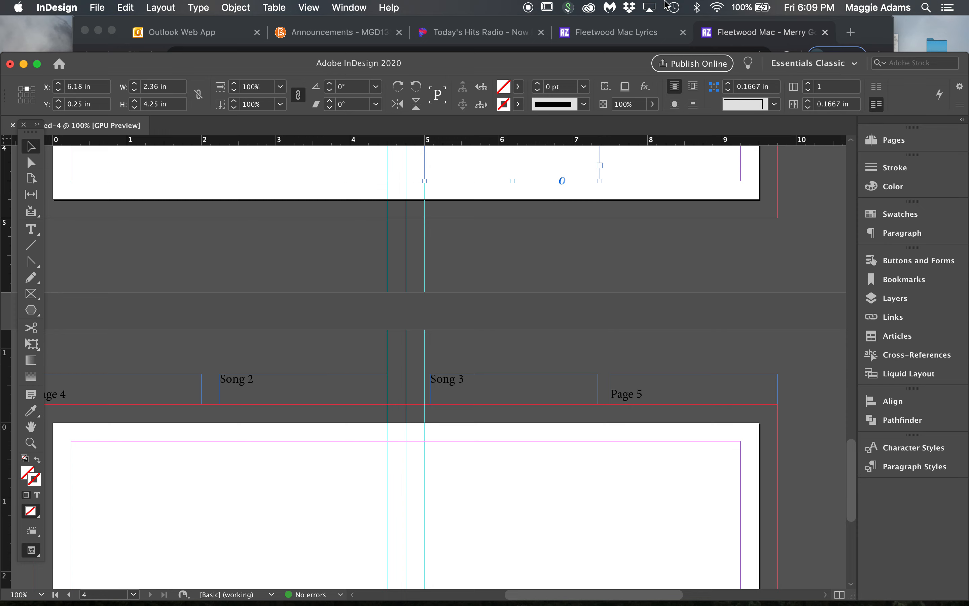
- Switch to Chrome and close the Merry Go Round lyrics page to return to the Fleetwood Mac song list
click(851, 20)
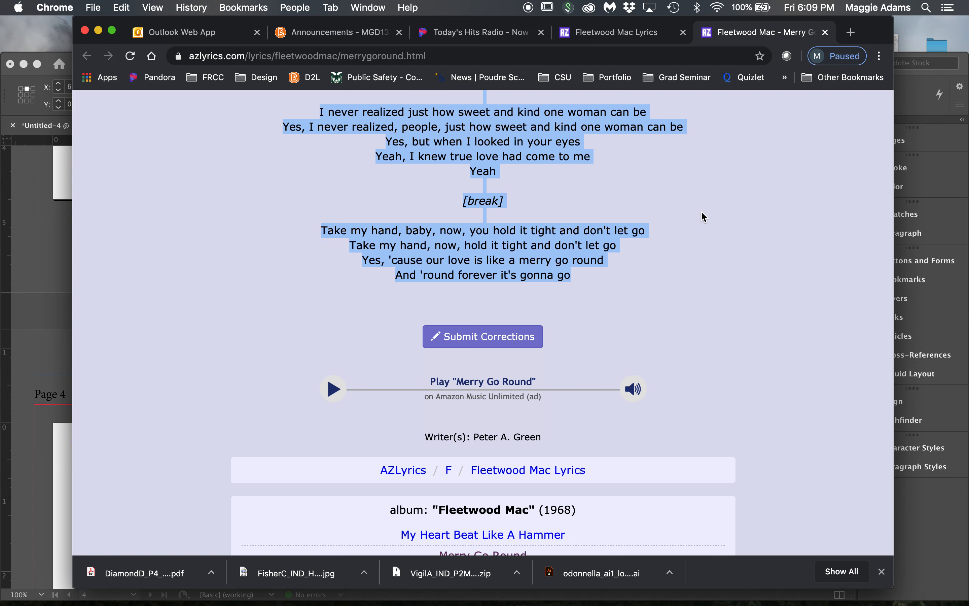
scroll(701, 213, up, 3)
scroll(701, 210, up, 5)
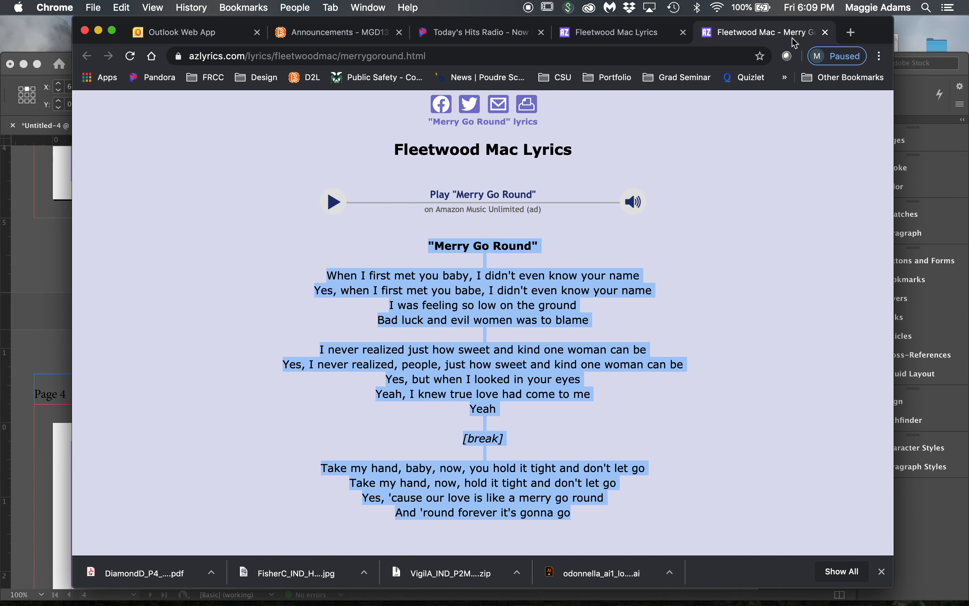
click(825, 32)
scroll(541, 383, down, 4)
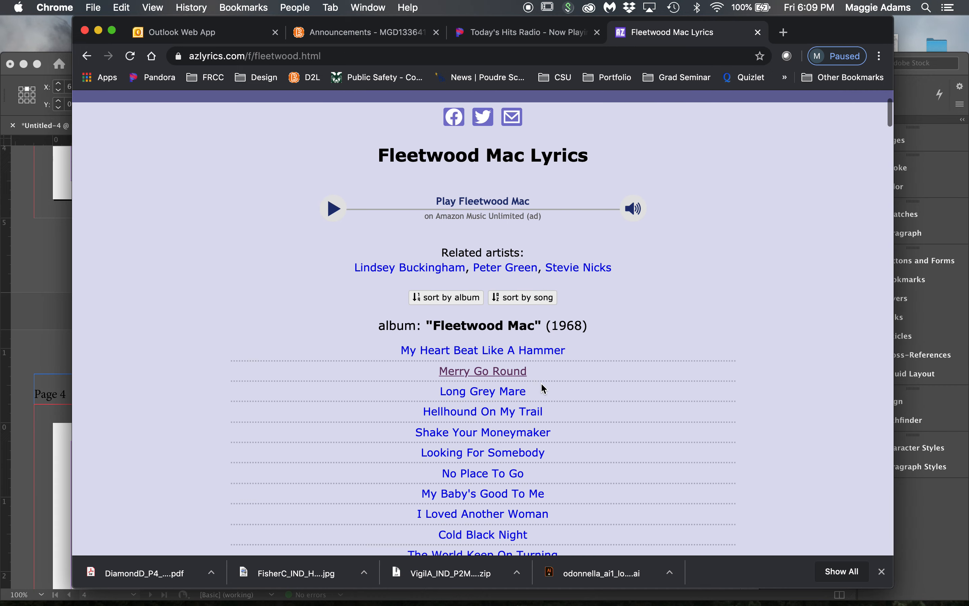
- Open the Long Grey Mare lyrics page and copy the song title with all its verses
click(513, 389)
scroll(512, 392, down, 5)
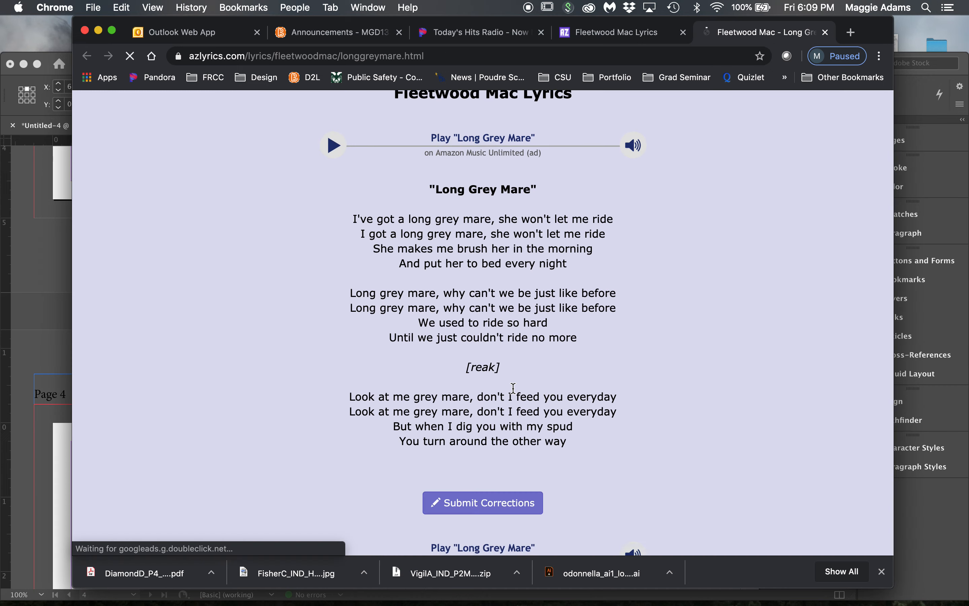
drag(569, 416, 394, 167)
key(super+c)
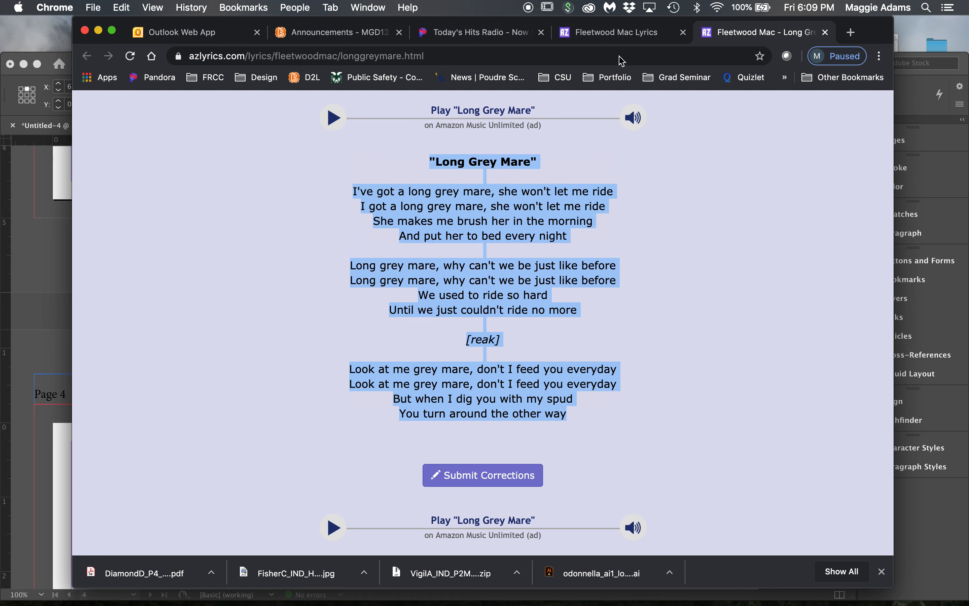
- In InDesign, draw a 4.25 x 4.25 in text frame on page 4 from the left margin to the 4.5 in guide and paste the lyrics
click(48, 243)
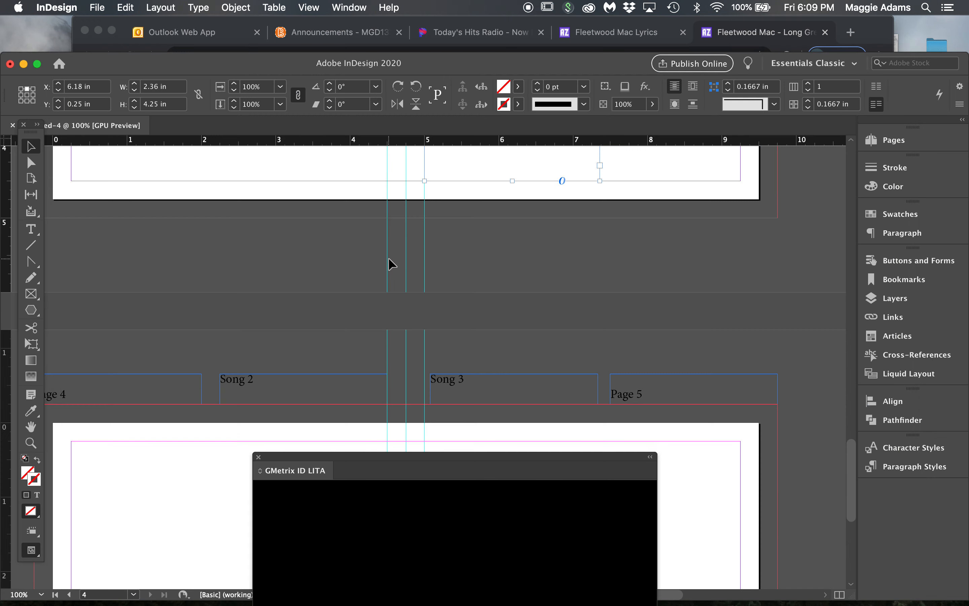
scroll(388, 258, down, 5)
scroll(388, 257, up, 3)
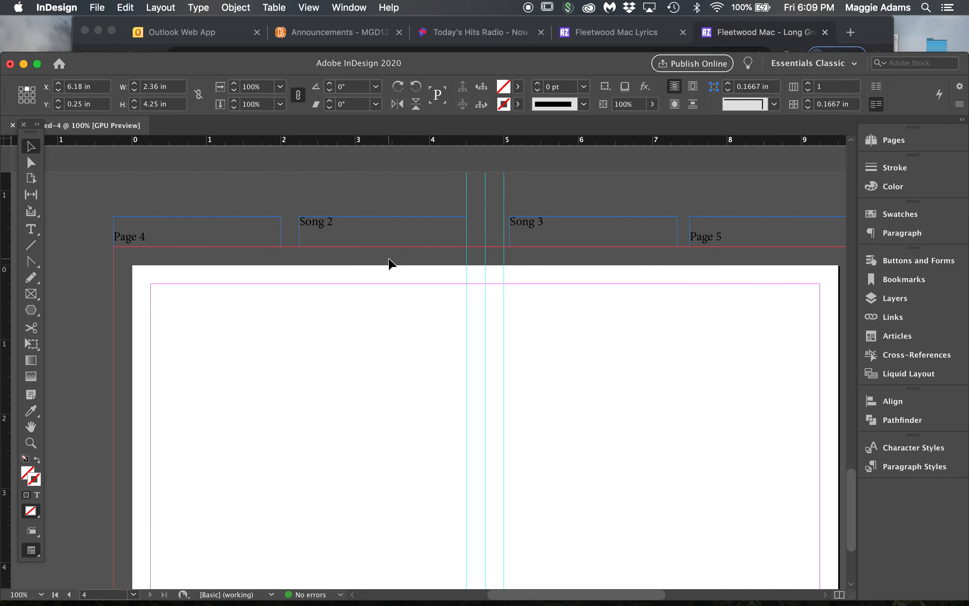
click(31, 229)
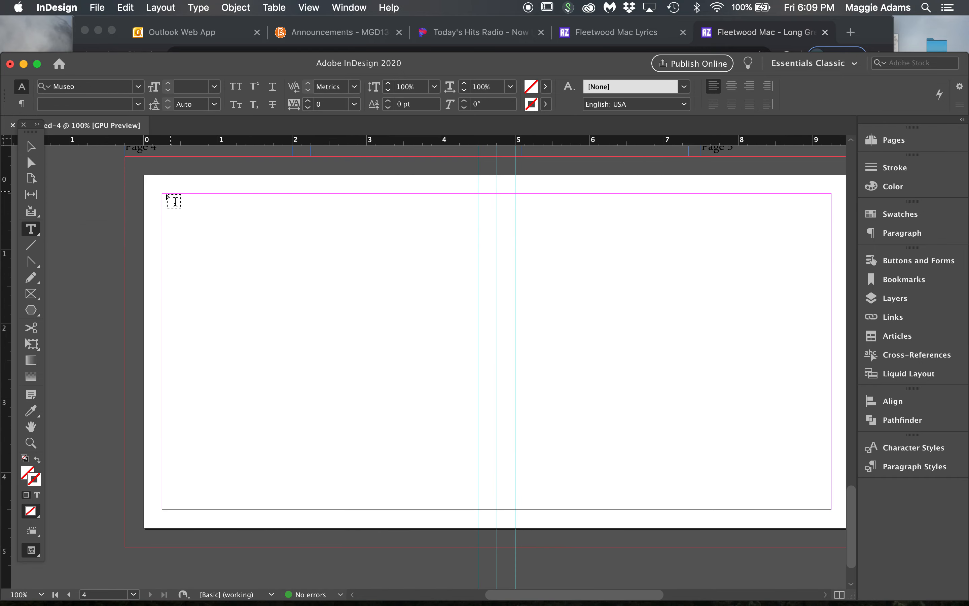
drag(166, 195, 478, 509)
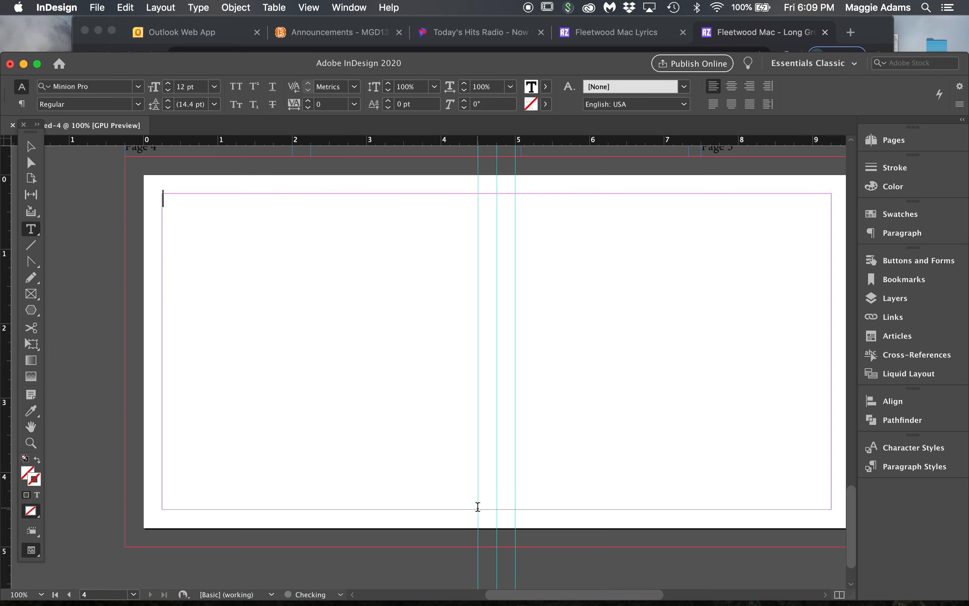
key(super+v)
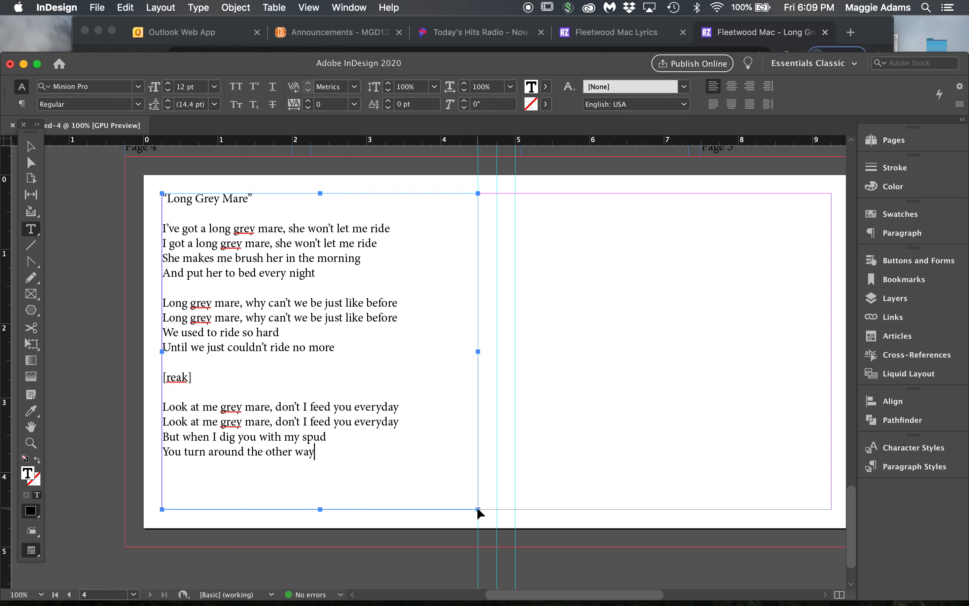
- Apply the lyrics paragraph style to all the pasted text and the Titles style to the Long Grey Mare title
key(super+a)
click(933, 467)
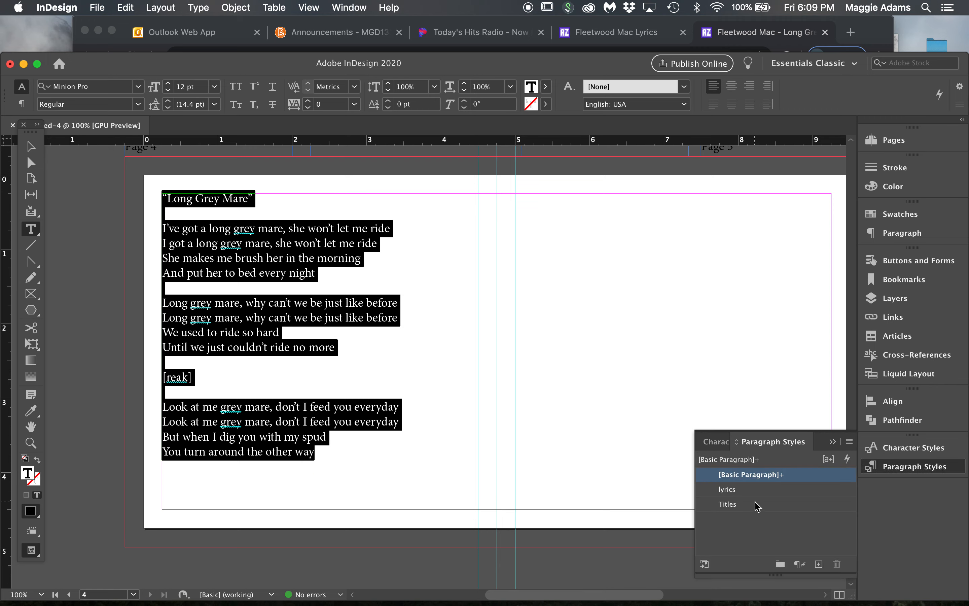
click(748, 489)
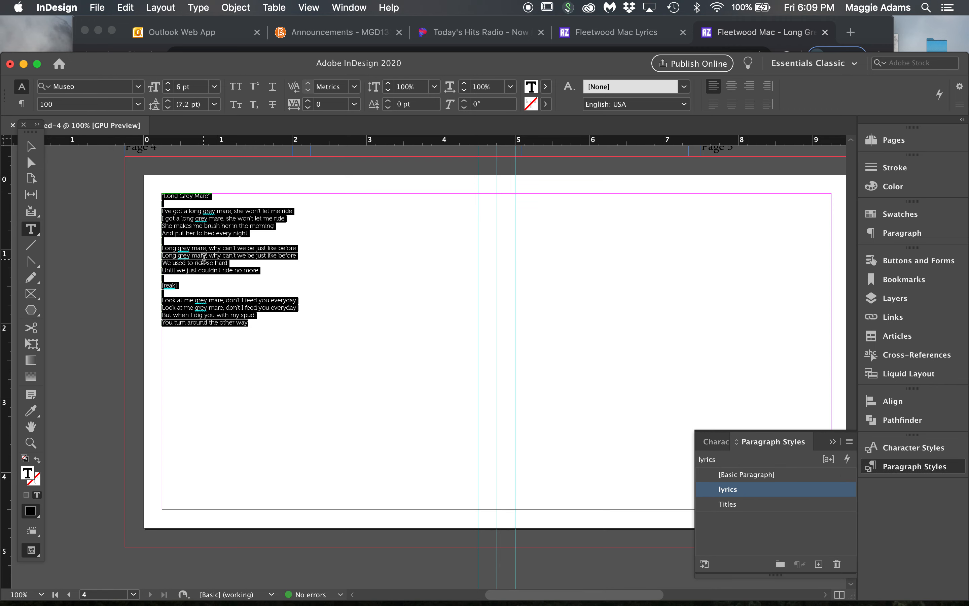
drag(199, 188, 247, 207)
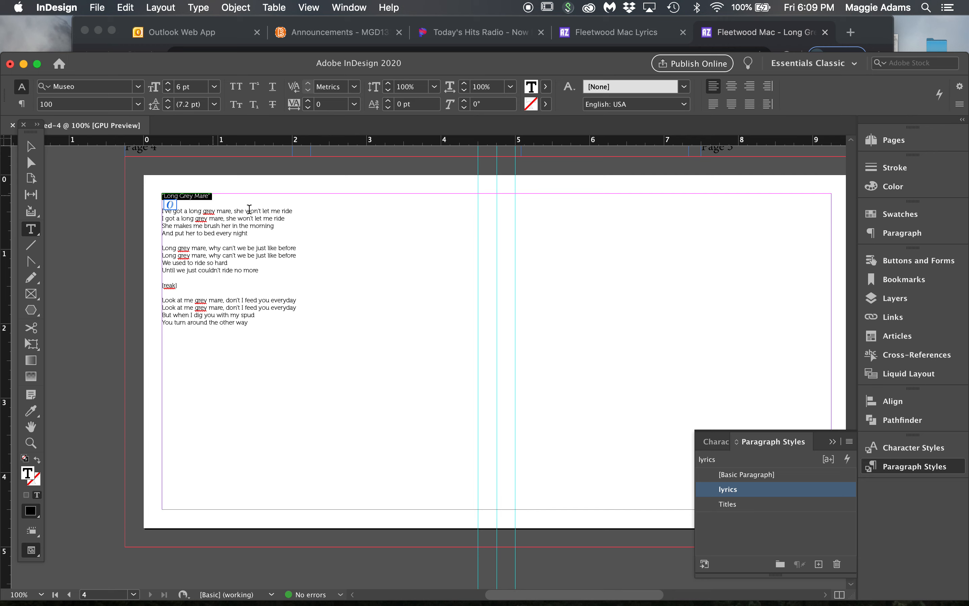
click(728, 505)
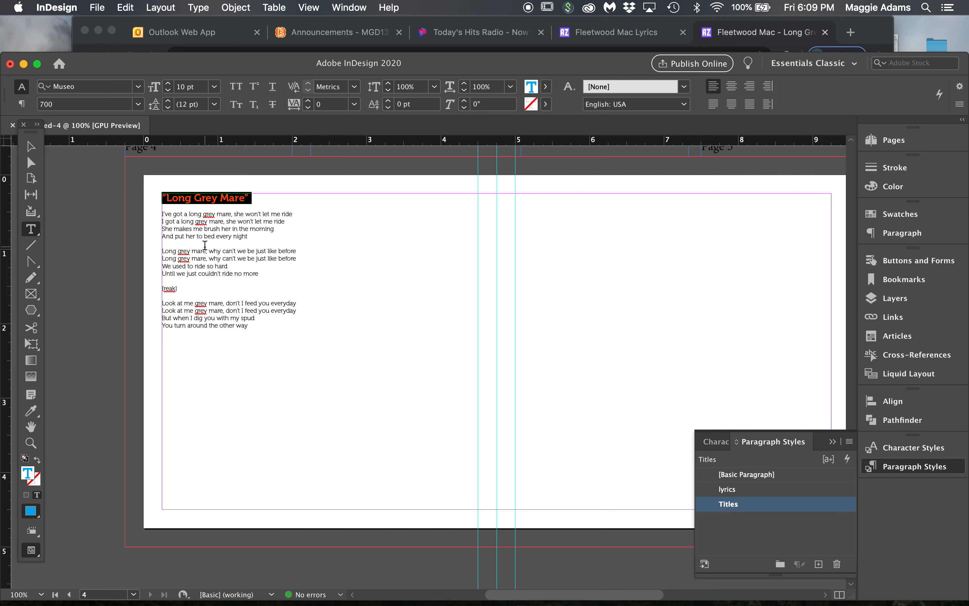
- Remove the quotation marks around the Long Grey Mare title and deselect the text
click(204, 246)
click(255, 197)
key(BackSpace)
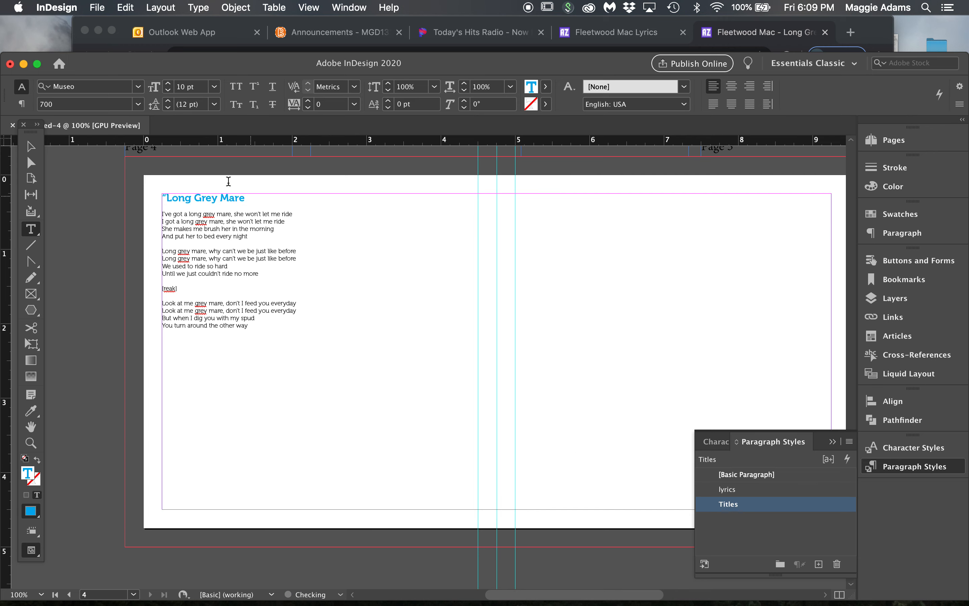
click(167, 195)
key(BackSpace)
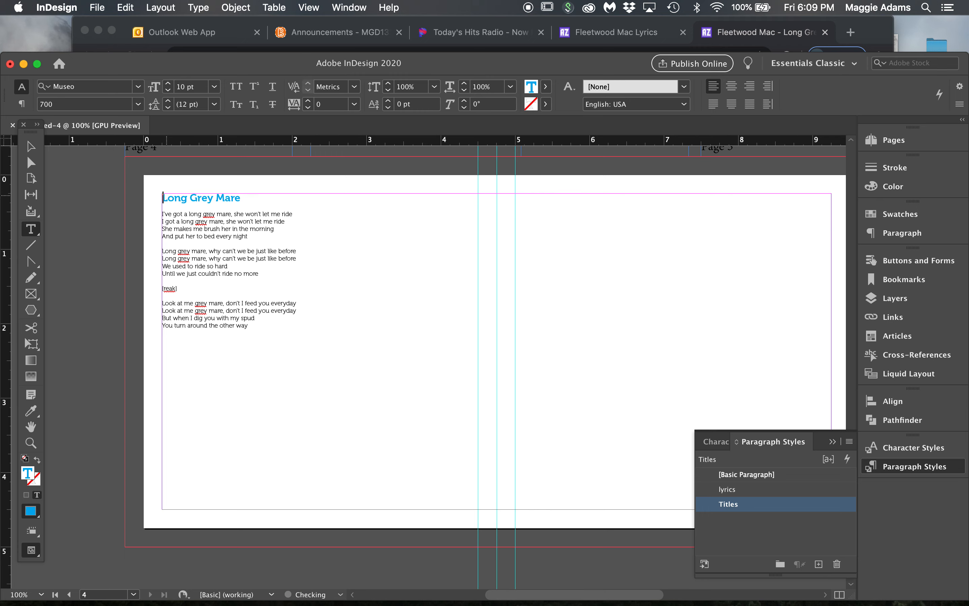
click(30, 147)
click(99, 206)
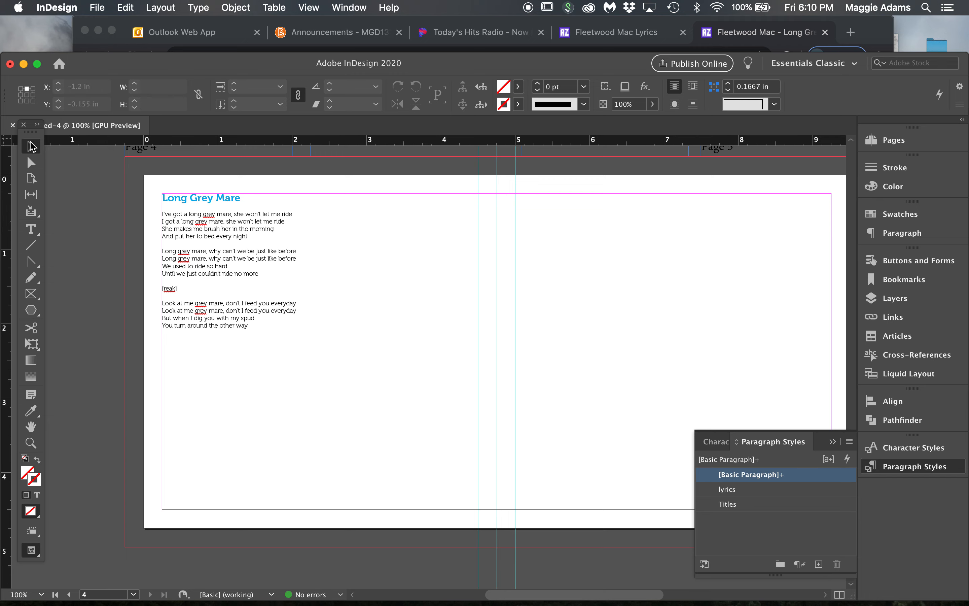
- Try narrowing the Long Grey Mare text frame from its left edge toward the center guides, and undo the resizing
click(228, 296)
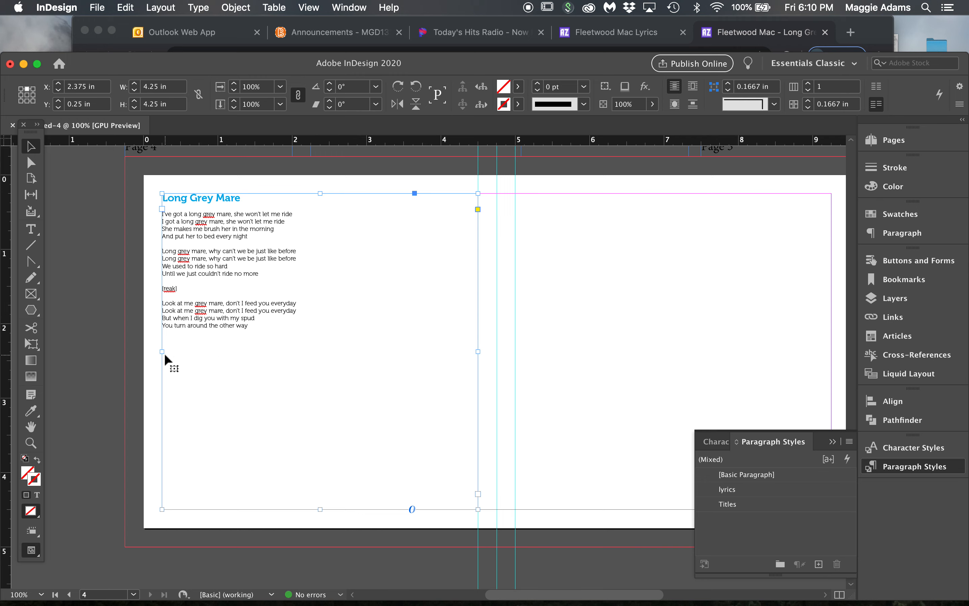
drag(162, 352, 339, 353)
click(271, 357)
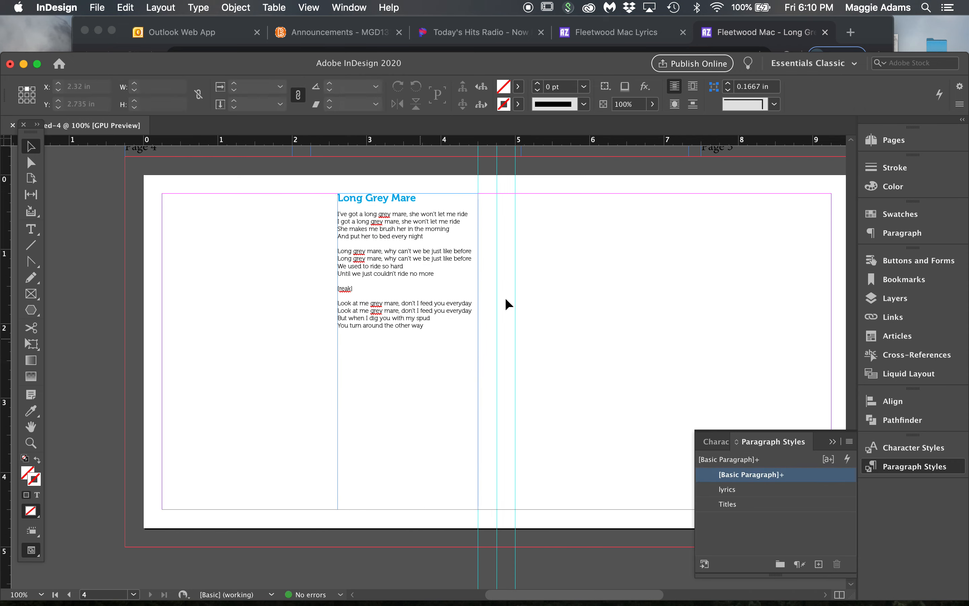
key(super+z)
key(super+z)
key(super+z)
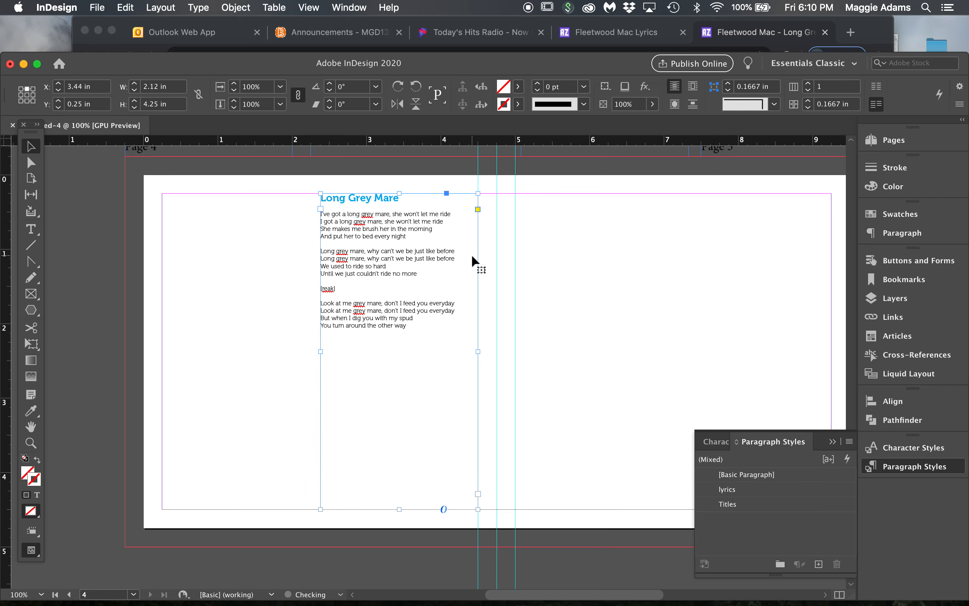
click(541, 250)
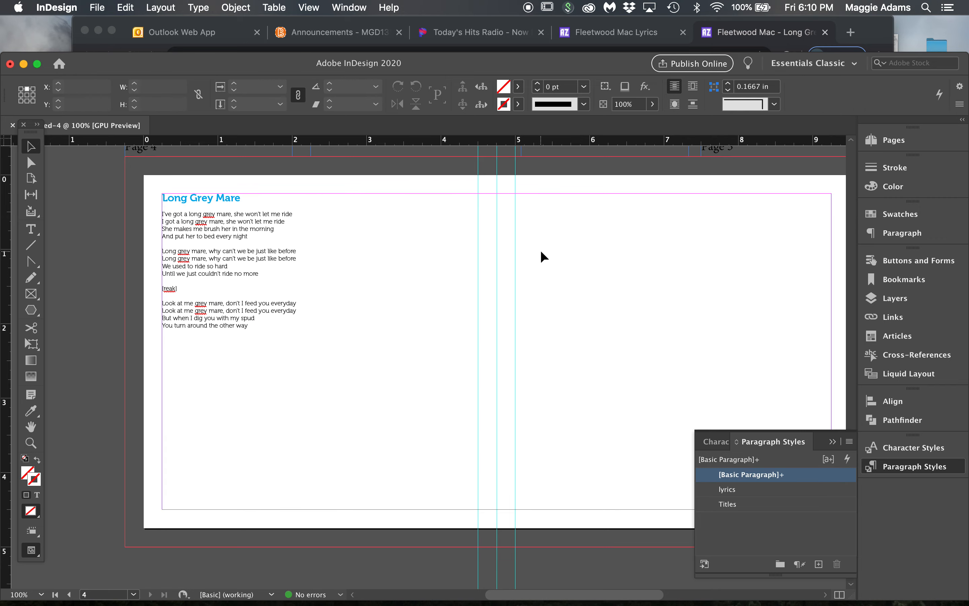
- Draw a text frame for Song 3 on page 4 from the 5 in guide at the top margin to the bottom-right margin corner
scroll(540, 250, up, 10)
scroll(540, 250, down, 5)
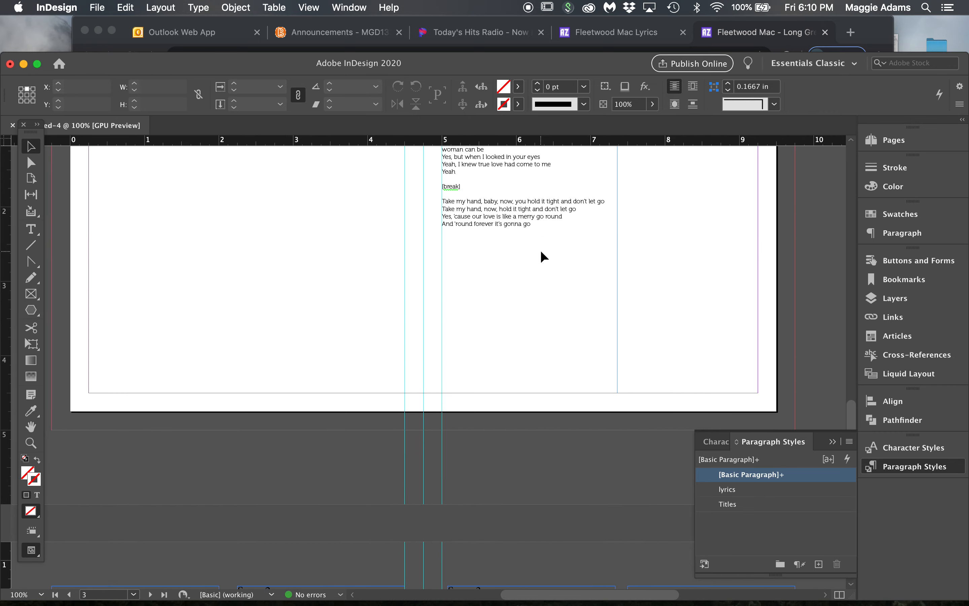
scroll(541, 256, down, 10)
scroll(541, 256, right, 3)
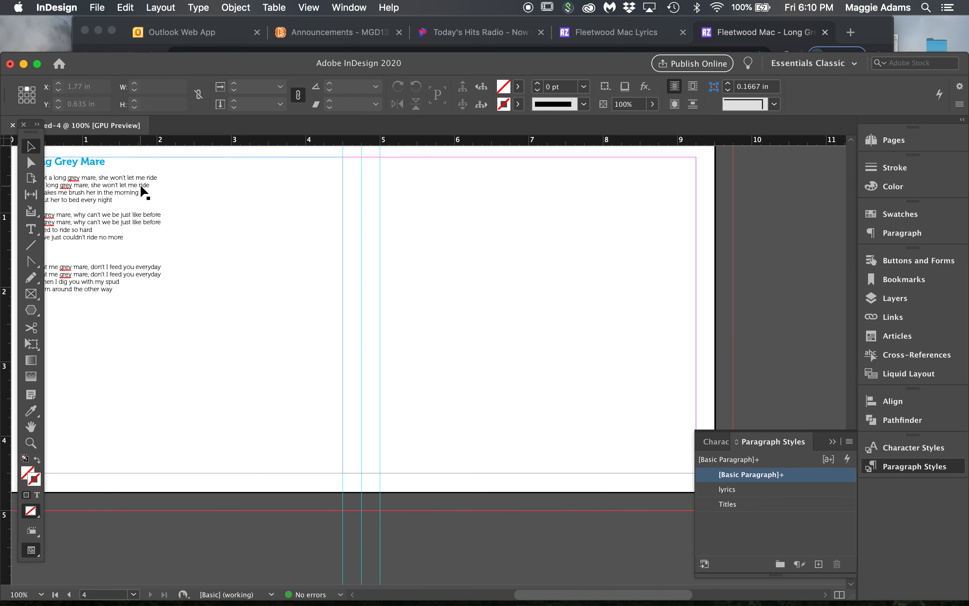
scroll(144, 192, up, 3)
scroll(144, 192, left, 1)
click(31, 229)
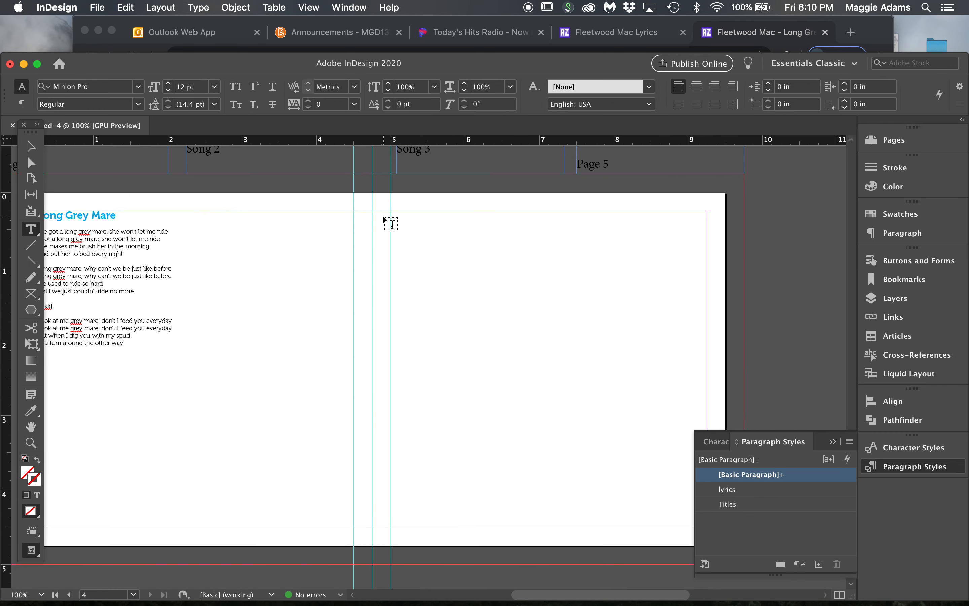
drag(391, 210, 708, 526)
mouse_move(714, 589)
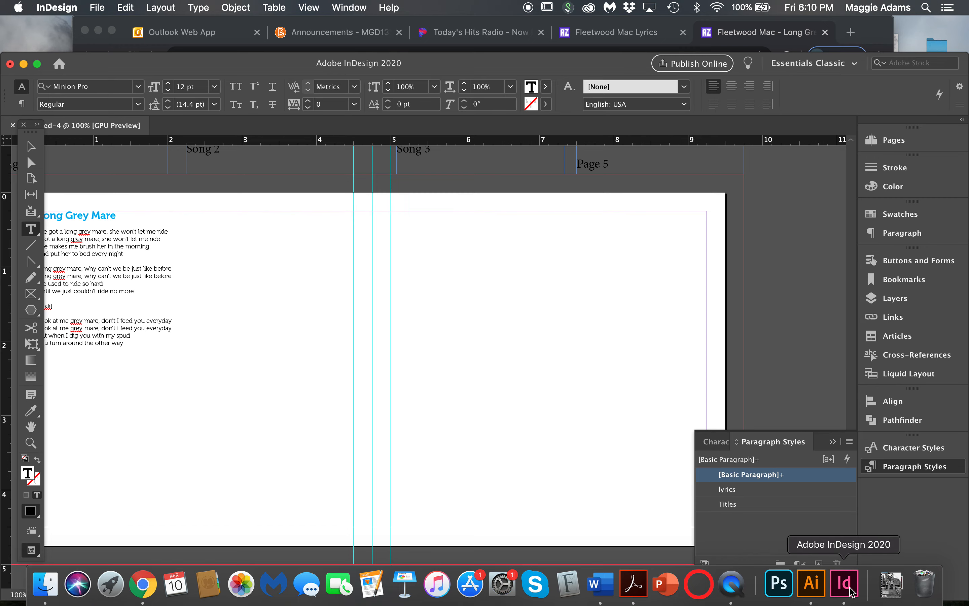
- Switch to Chrome, open the Hellhound On My Trail lyrics in place of Long Grey Mare, and copy the title and all verses
click(147, 596)
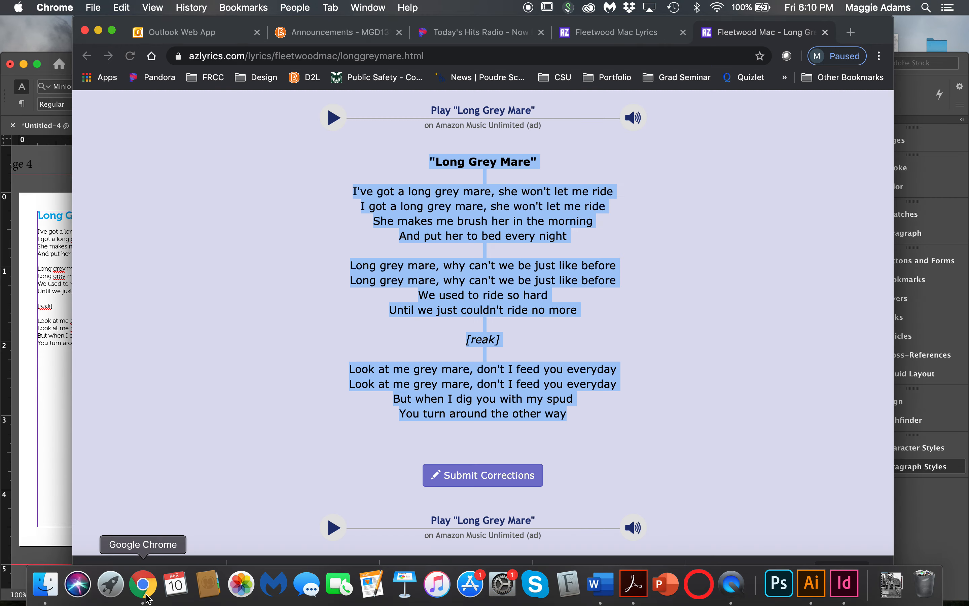
click(827, 31)
click(509, 419)
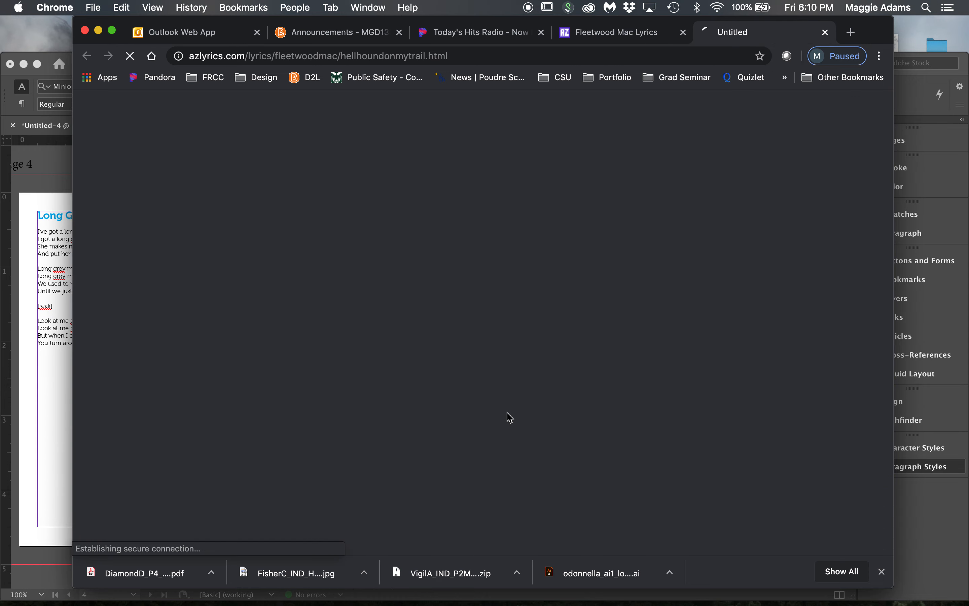
drag(411, 363, 549, 285)
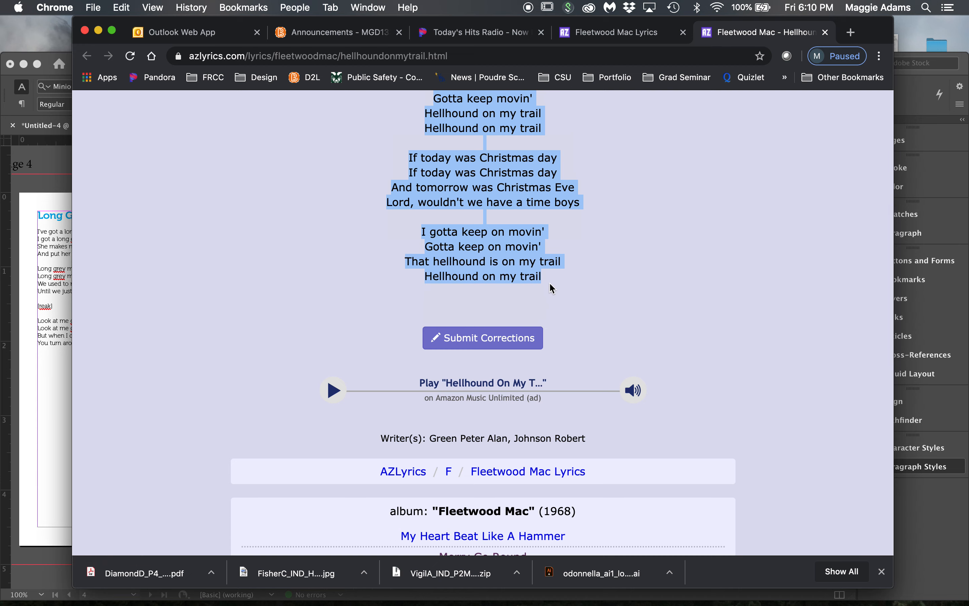
drag(549, 276, 409, 157)
click(98, 30)
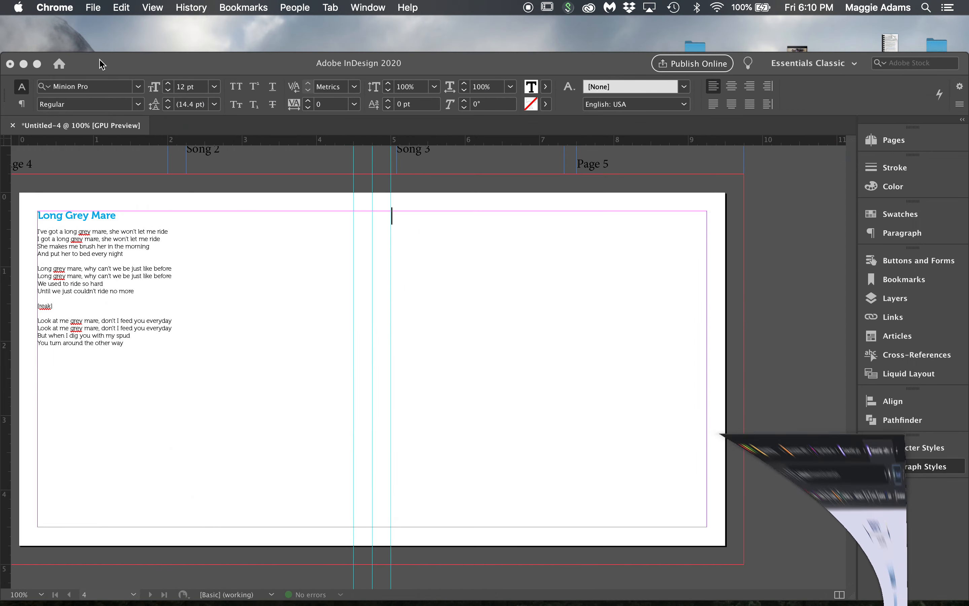
- Paste the copied song into the Song 3 frame in InDesign with the lyrics style, and apply the Titles style to its title
click(419, 230)
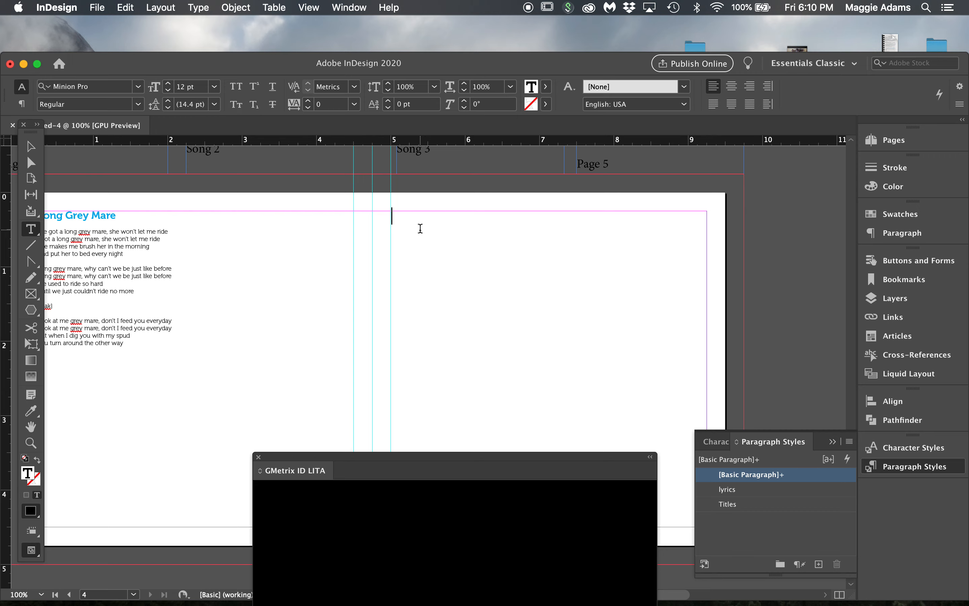
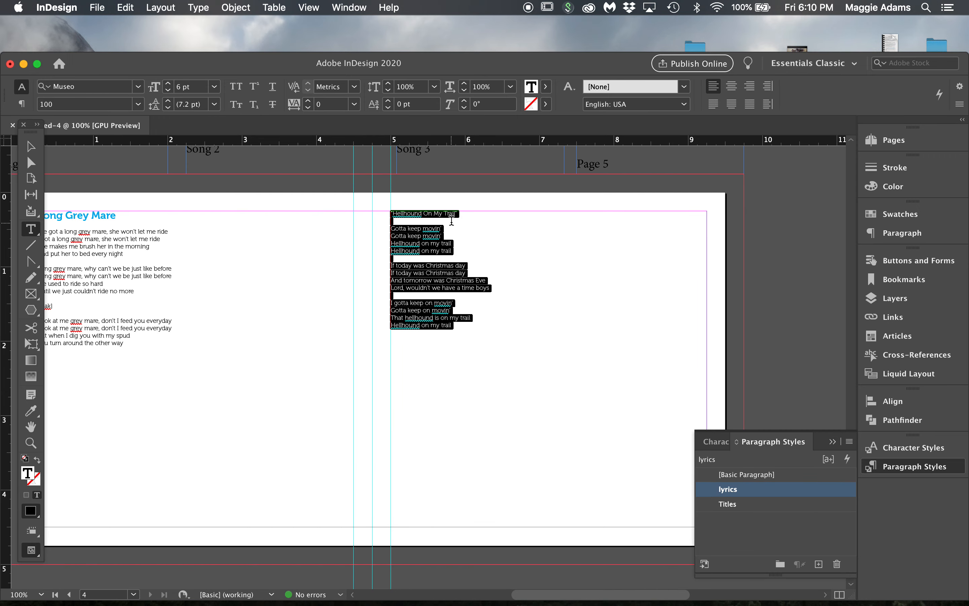
triple_click(449, 214)
click(757, 506)
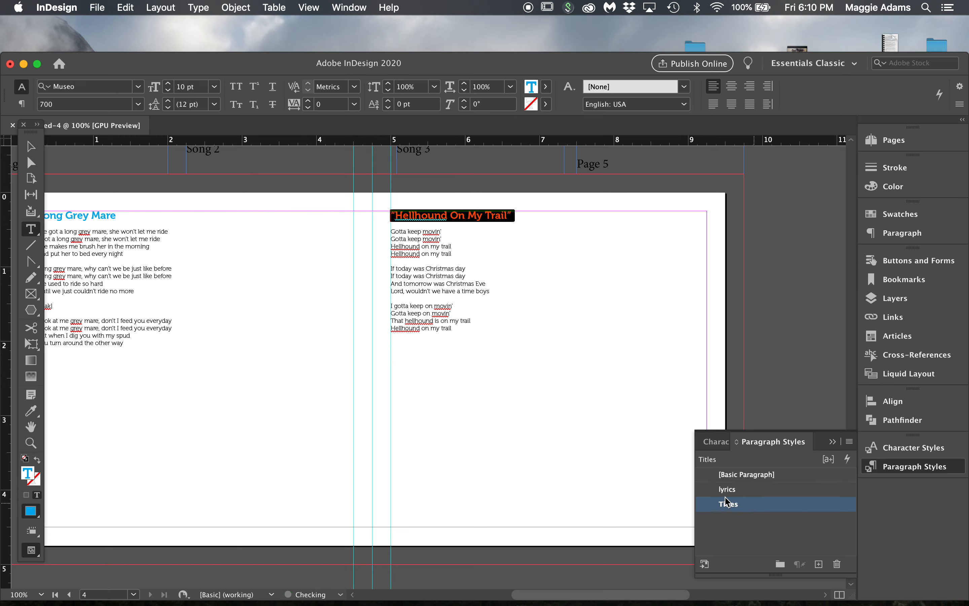
- Remove the quotation marks around the Hellhound On My Trail title
click(512, 218)
key(BackSpace)
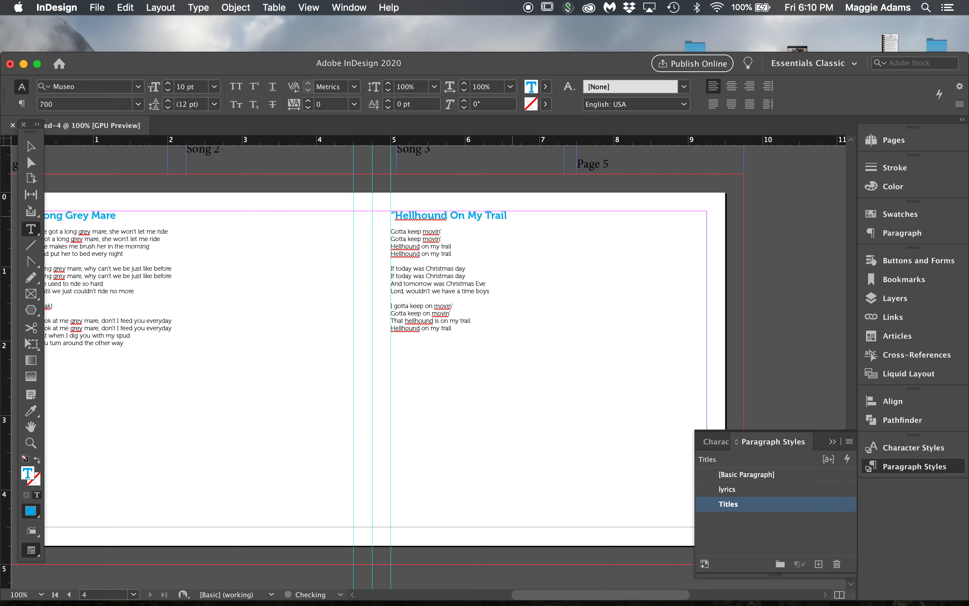
click(395, 215)
key(BackSpace)
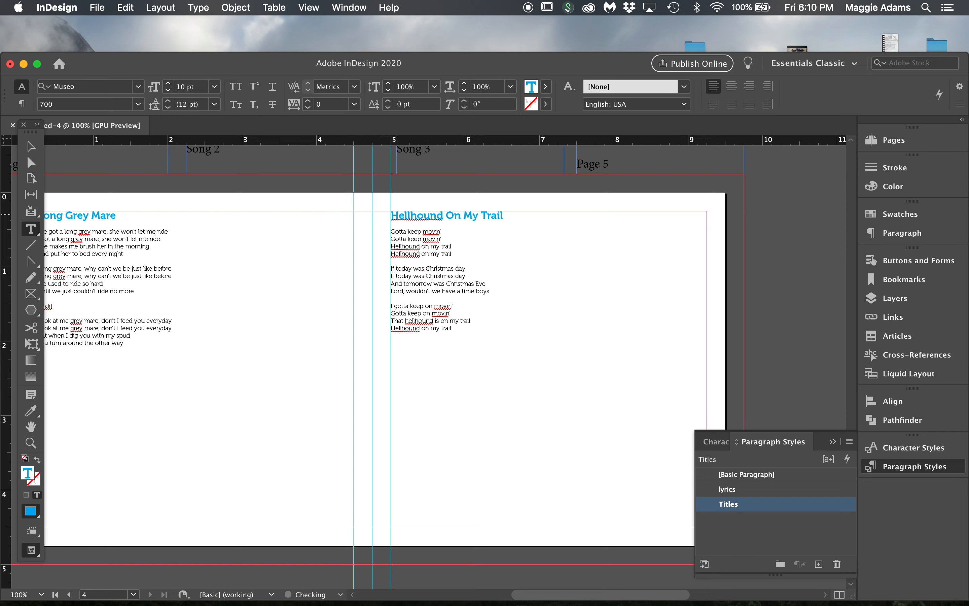
- Review the lyrics and Titles paragraph style options without editing them, undo the Titles style applied to the whole Song 3 frame, and deselect it
click(31, 146)
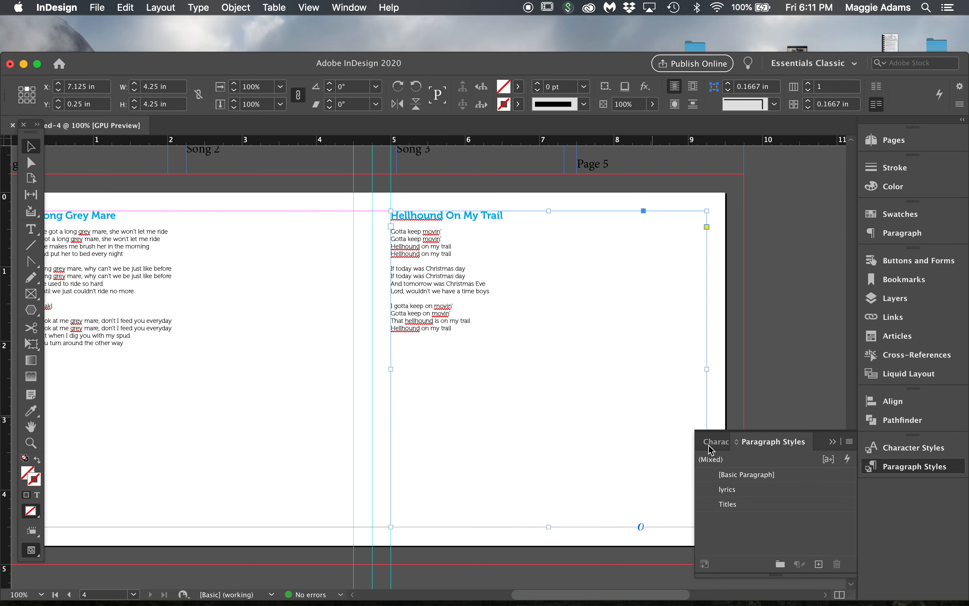
double_click(737, 491)
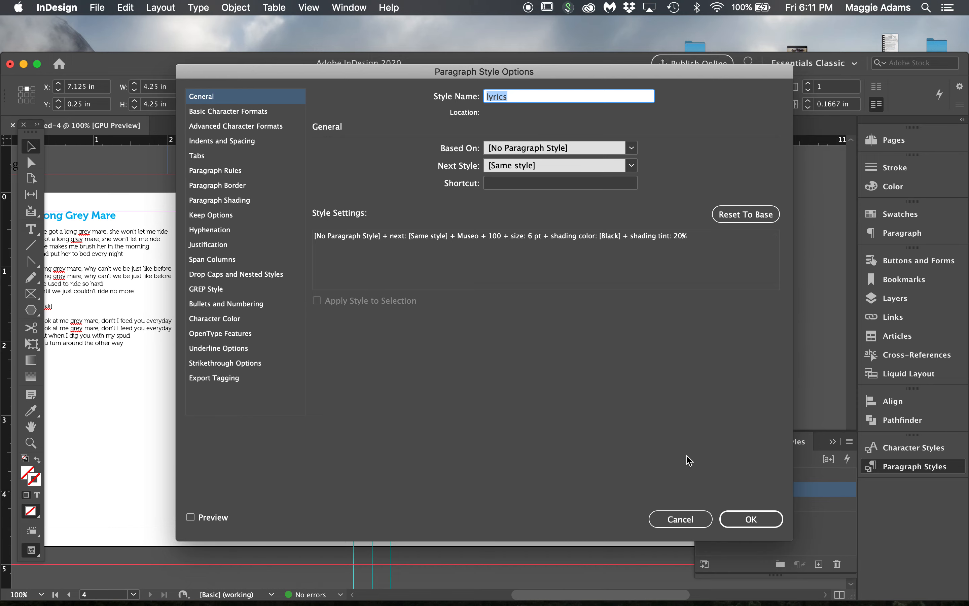
click(682, 520)
double_click(752, 506)
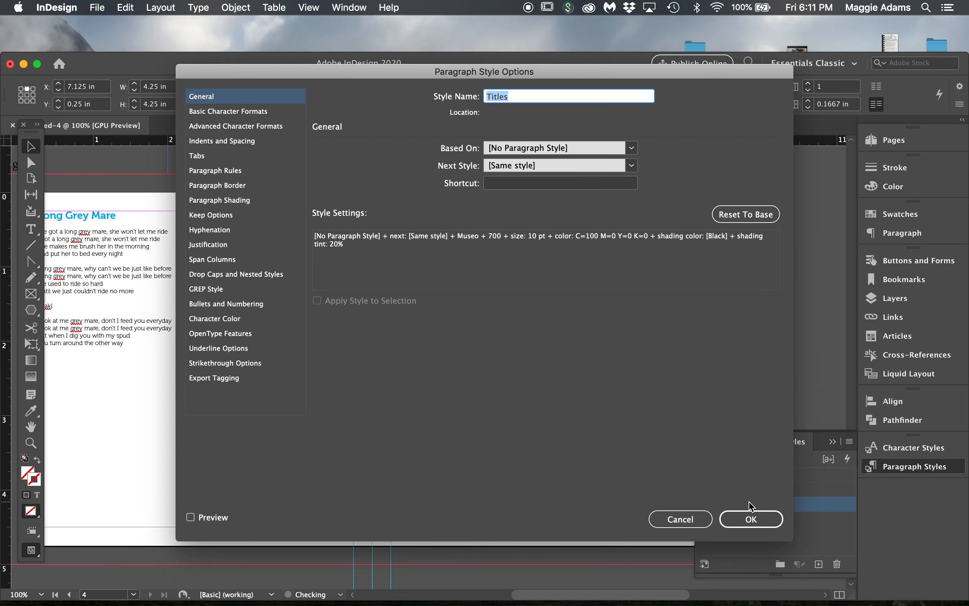
click(683, 519)
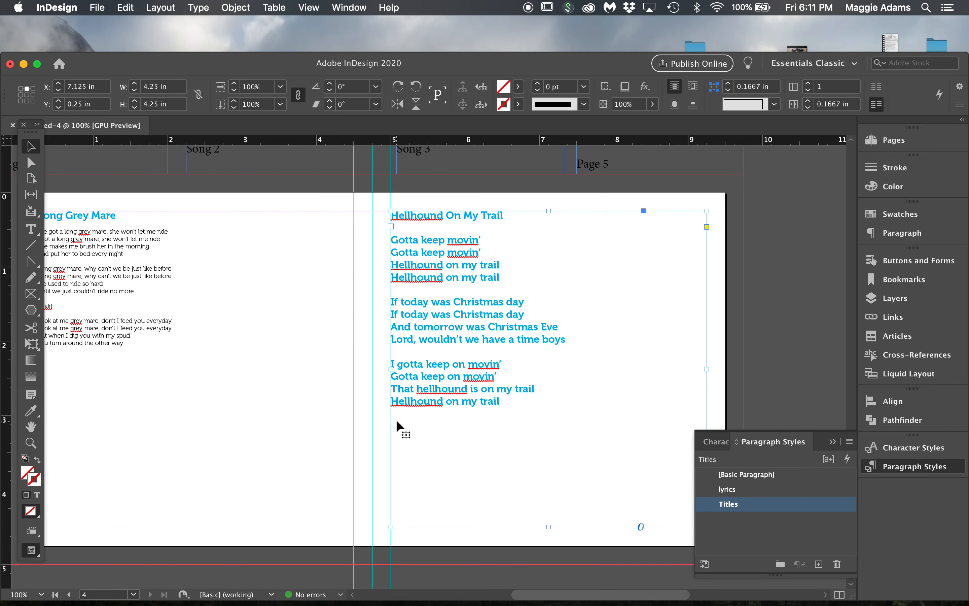
key(super+z)
click(352, 408)
click(792, 355)
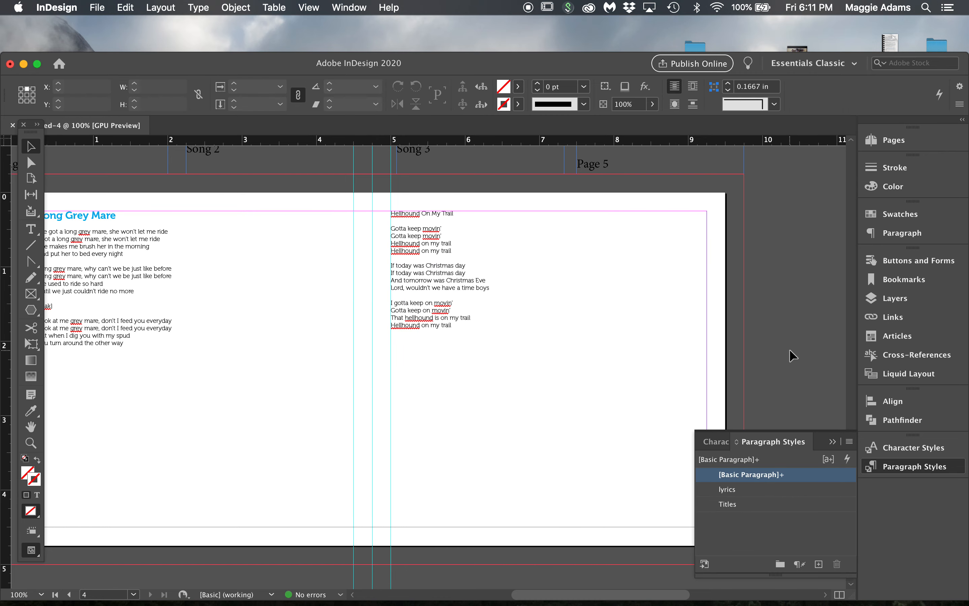
- Change the Titles paragraph style's character color to C=0 M=100 Y=0 K=0
double_click(775, 505)
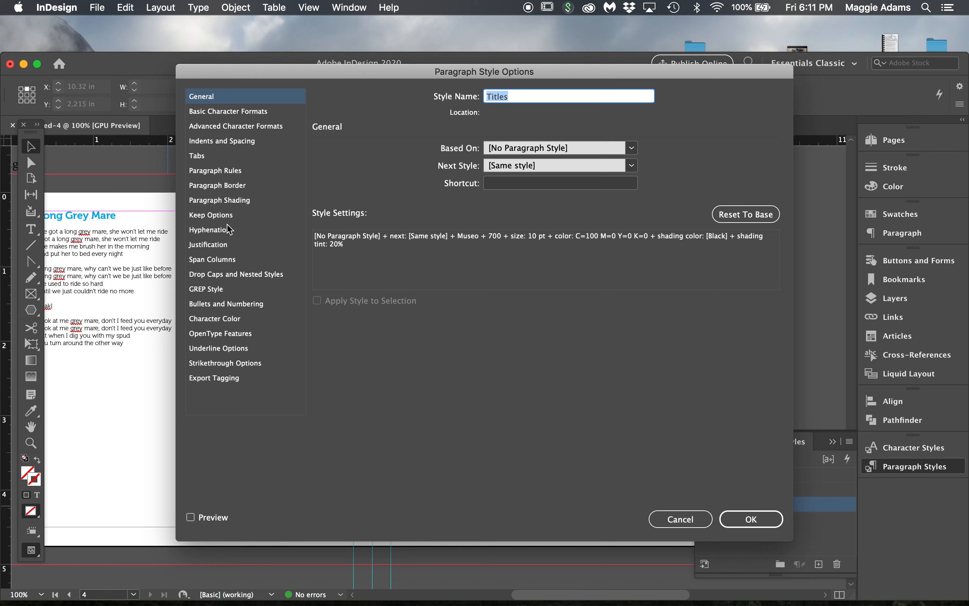
click(222, 319)
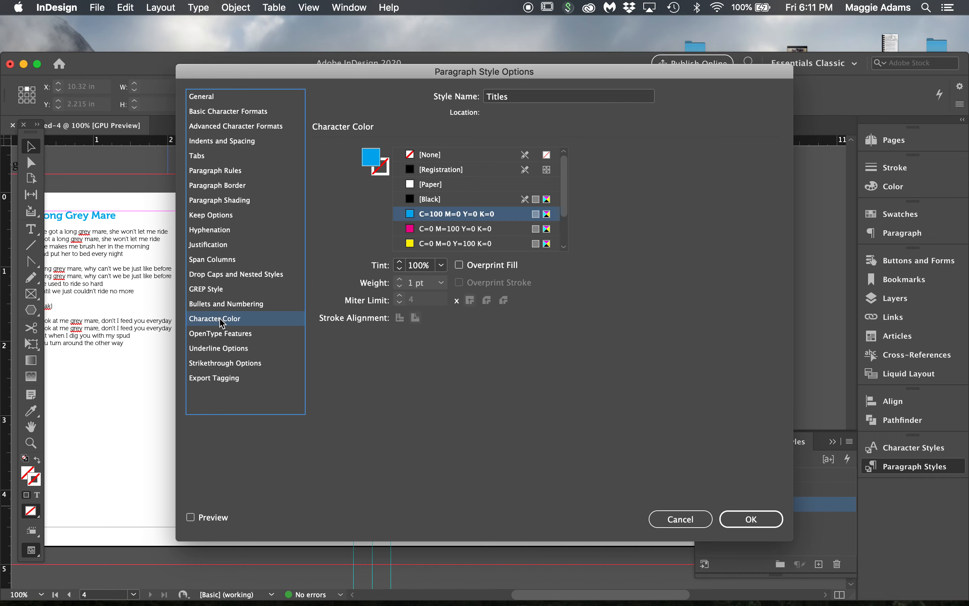
click(414, 232)
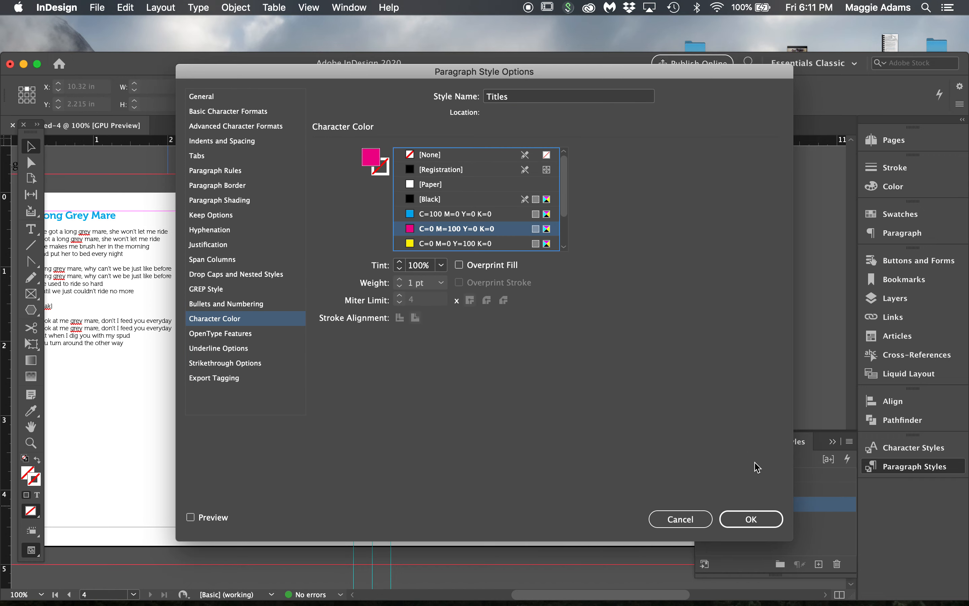
click(753, 520)
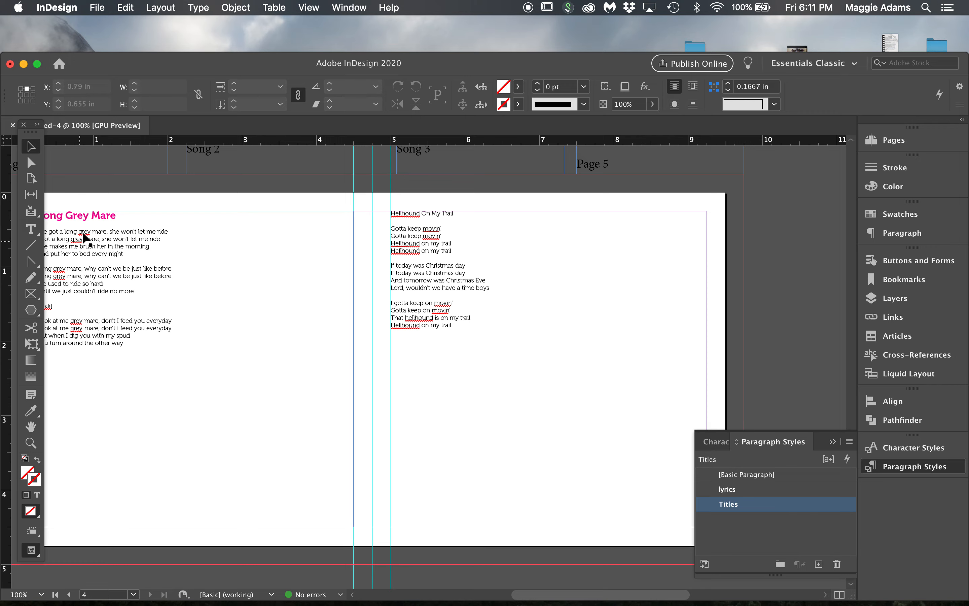
- Examine the song titles on pages 3 and 4 to check how the Titles style color change applies across the booklet
scroll(162, 198, up, 15)
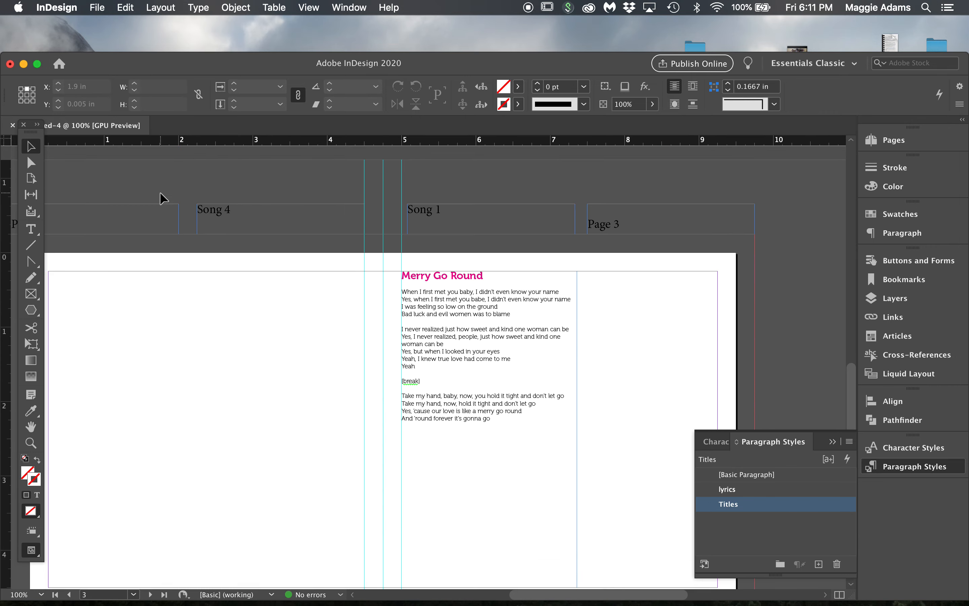
scroll(162, 198, down, 15)
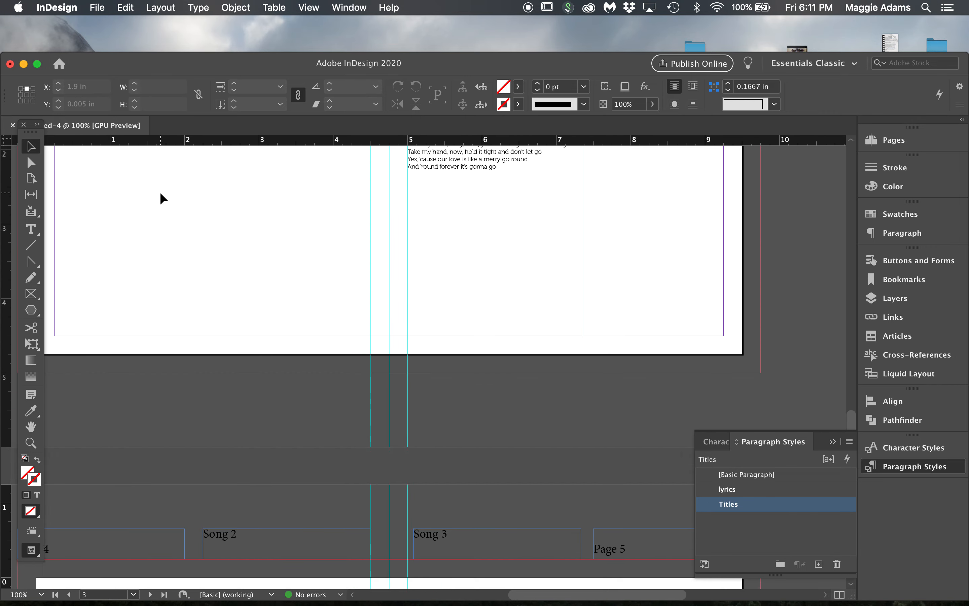
scroll(160, 194, down, 2)
scroll(160, 194, down, 3)
scroll(160, 194, left, 2)
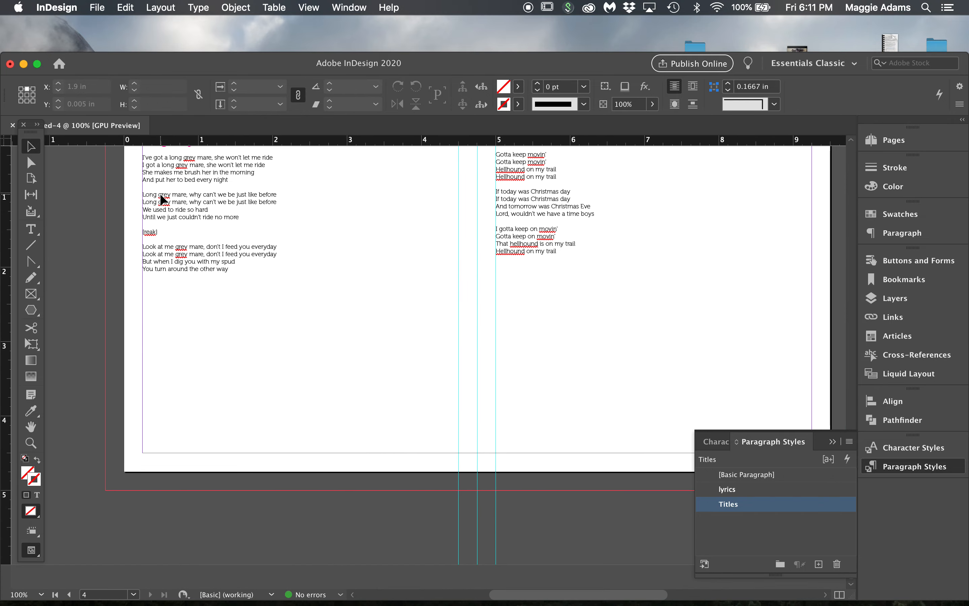
scroll(160, 194, up, 5)
scroll(160, 198, up, 8)
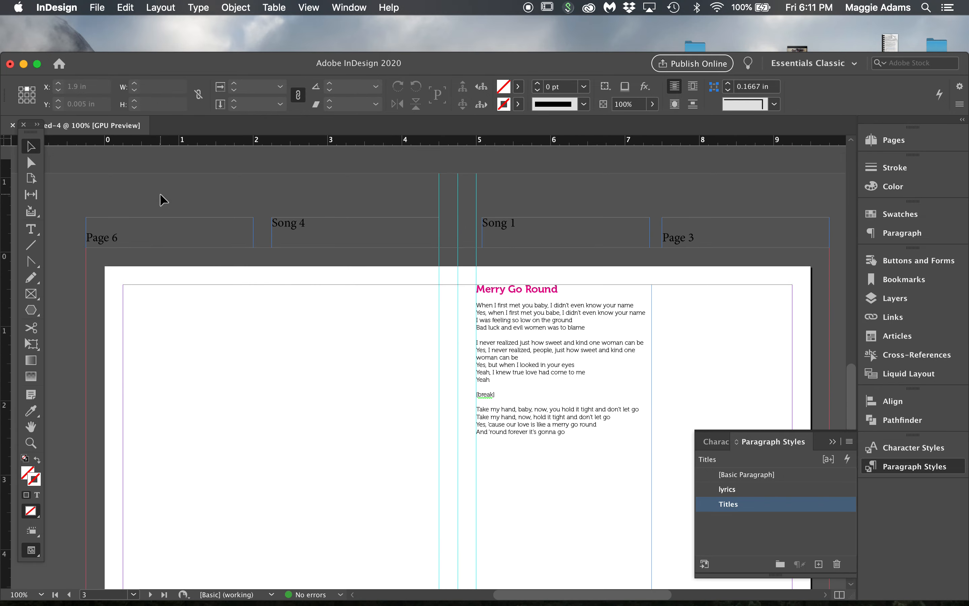
scroll(160, 198, left, 1)
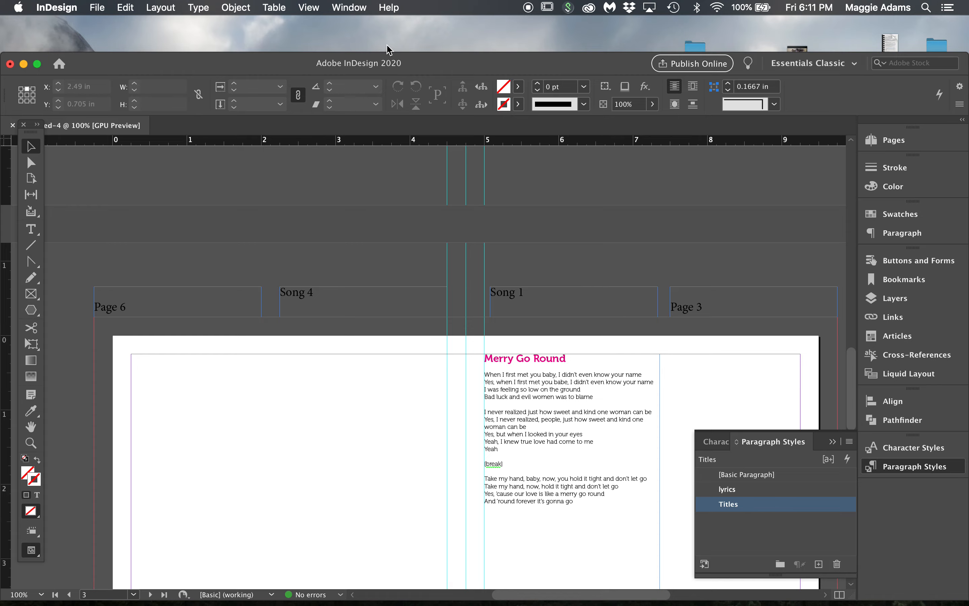
- Switch to Chrome, open the Shake Your Moneymaker lyrics from the Fleetwood Mac song list, and copy the title and all verses
click(135, 587)
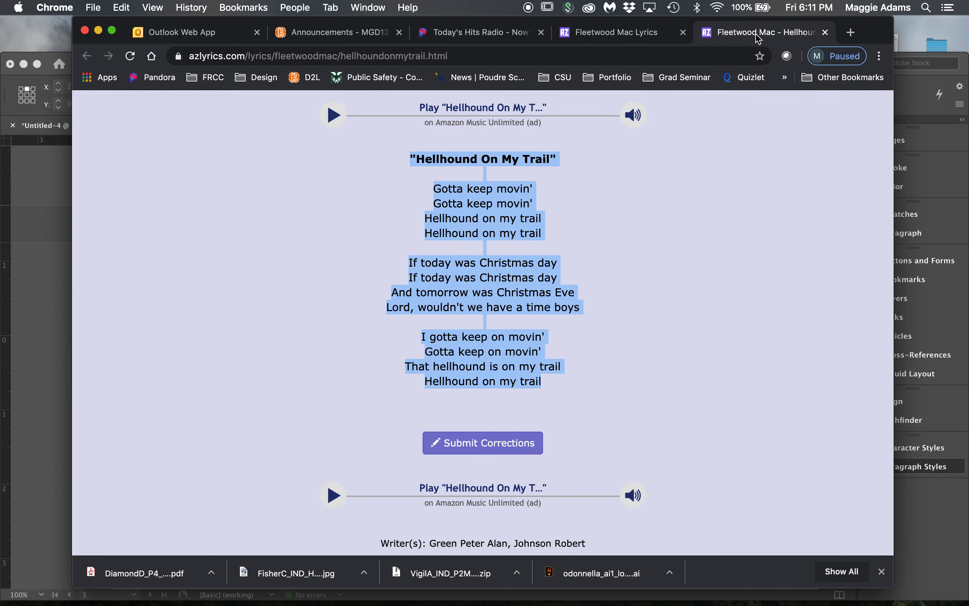
click(825, 32)
scroll(415, 337, down, 2)
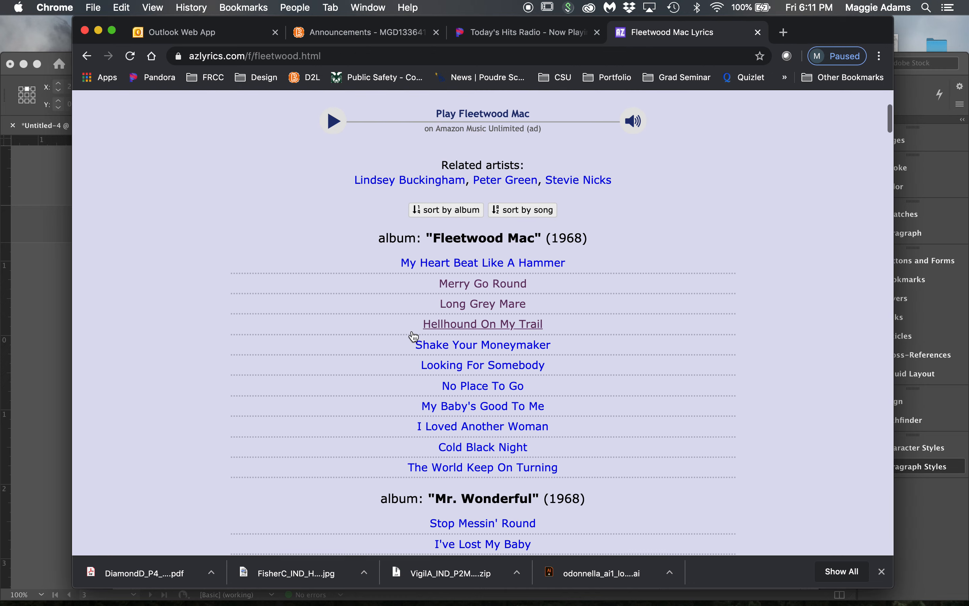
click(471, 344)
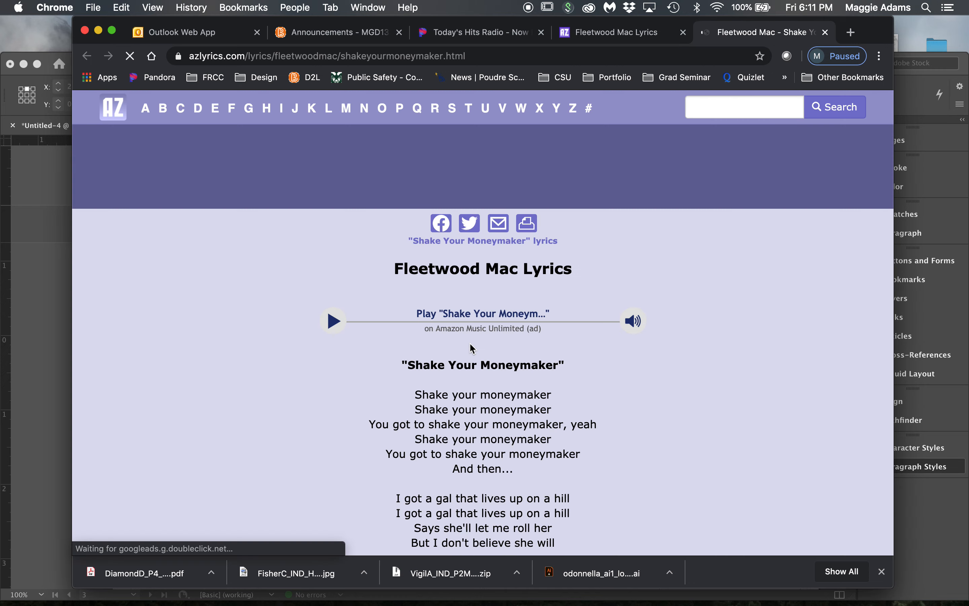
scroll(470, 343, down, 2)
drag(401, 194, 559, 395)
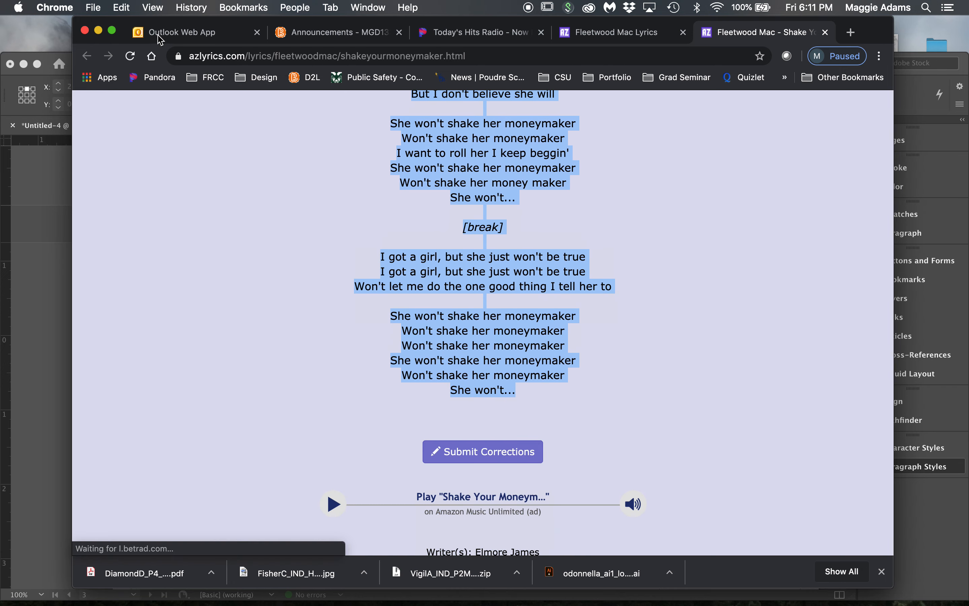
click(98, 30)
- Back in InDesign, draw a text frame about 4.25 x 4.25 in for Song 4 from the top-left margin corner to the 4.5 in guide
click(352, 425)
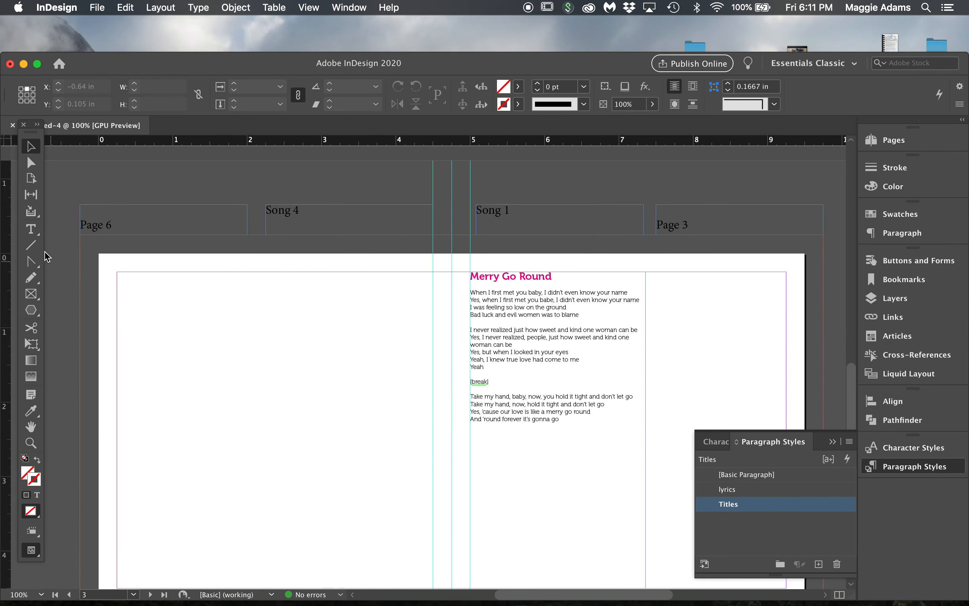
click(31, 229)
drag(118, 273, 432, 492)
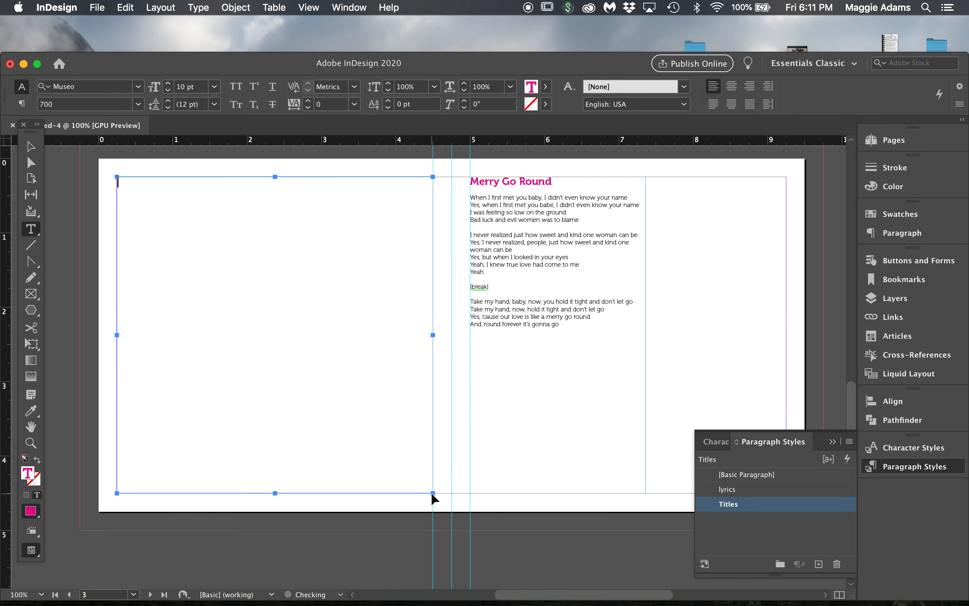
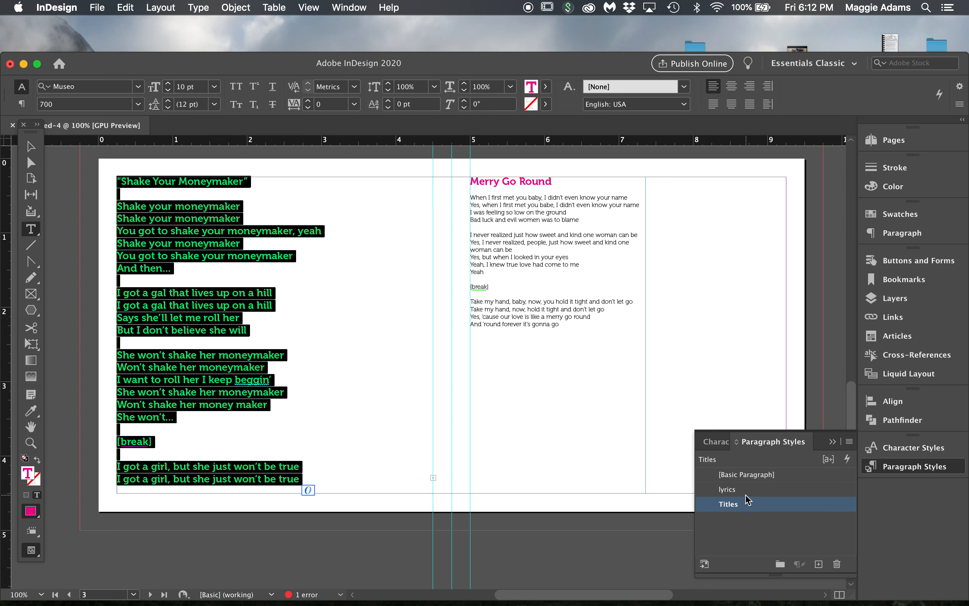
- Paste the Shake Your Moneymaker text into the Song 4 frame, format it with the lyrics style, and apply Titles to its title
click(727, 489)
click(241, 351)
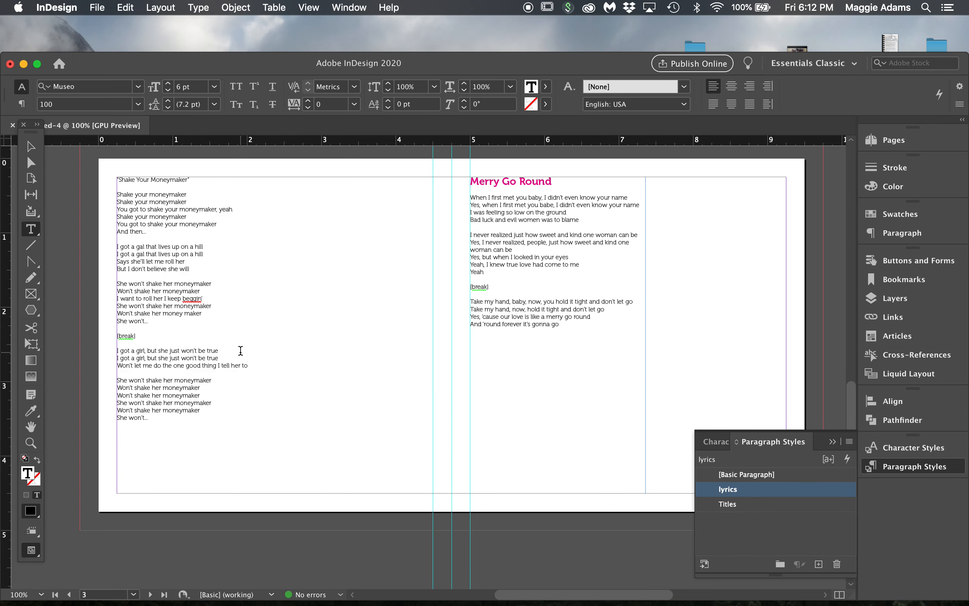
triple_click(148, 181)
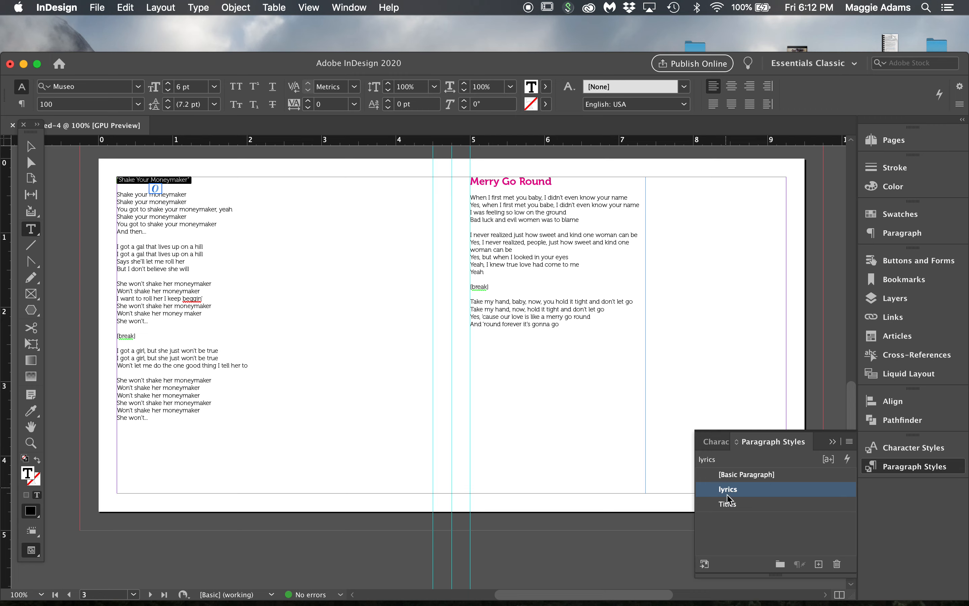
click(728, 503)
- Remove the quotation marks around the Shake Your Moneymaker title and select its text frame
click(278, 177)
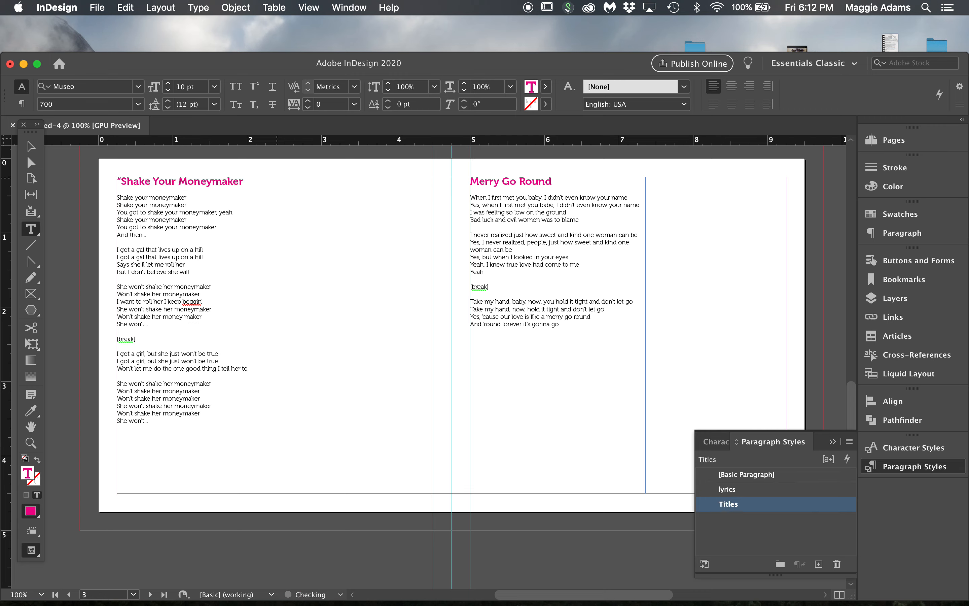
click(121, 176)
key(BackSpace)
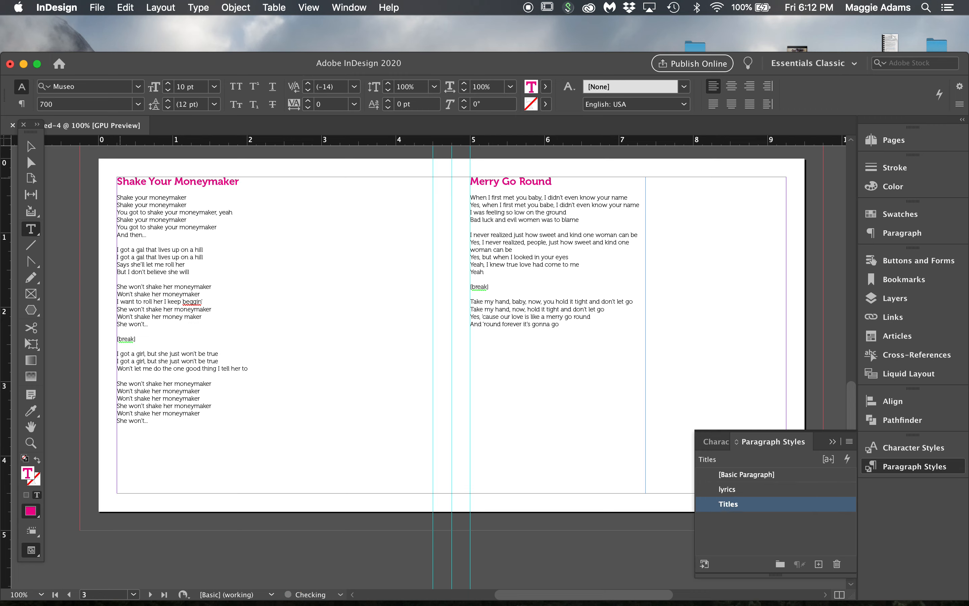
click(31, 147)
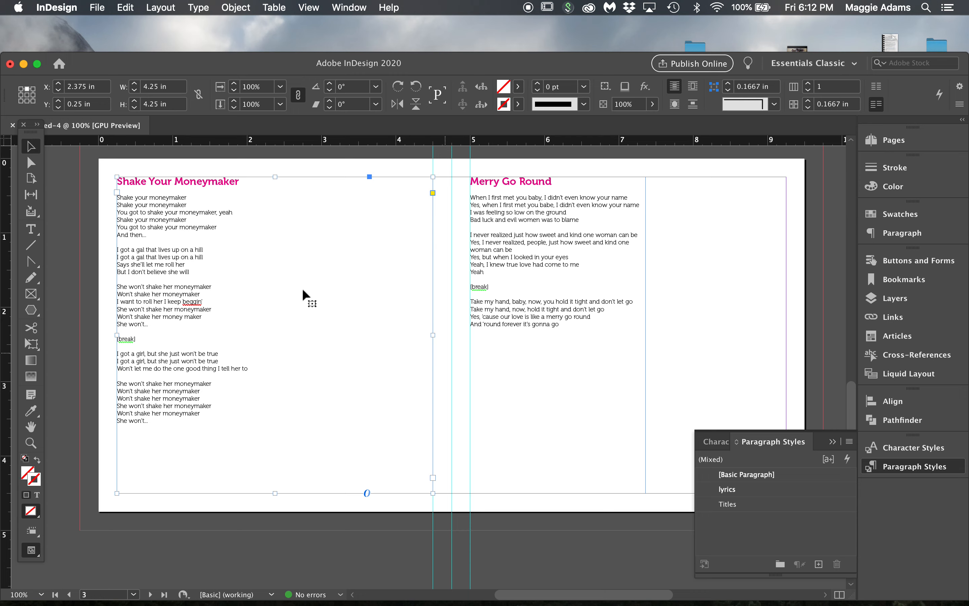
- Split the Shake Your Moneymaker frame into 2 columns and shorten it to end below the third verse so the rest flows into the second column
click(227, 9)
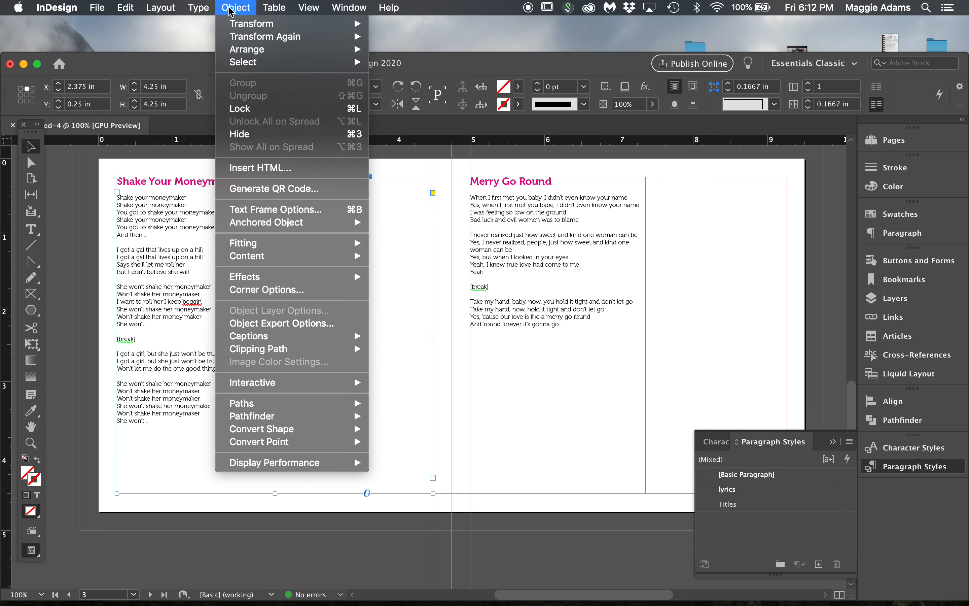
click(286, 214)
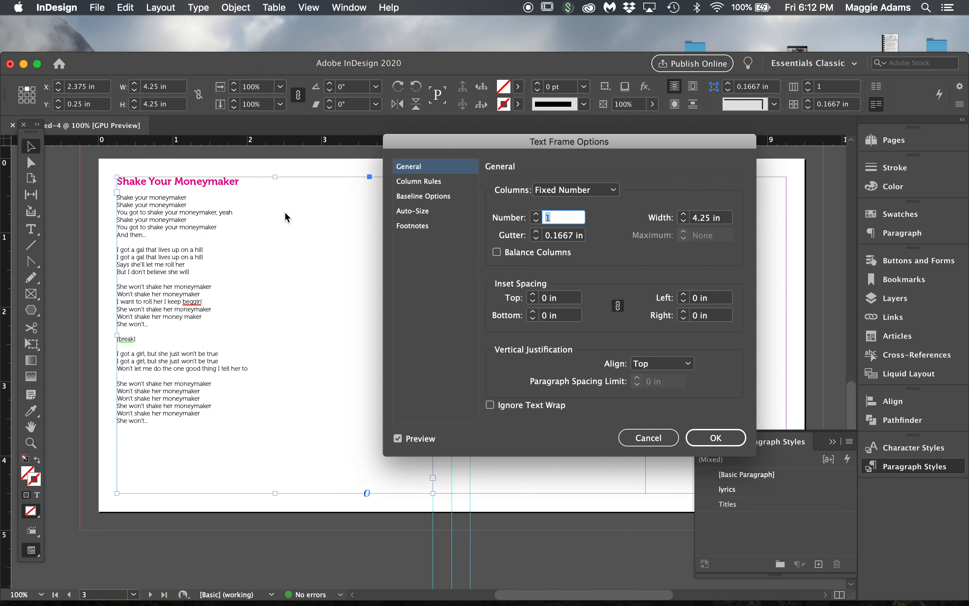
click(537, 215)
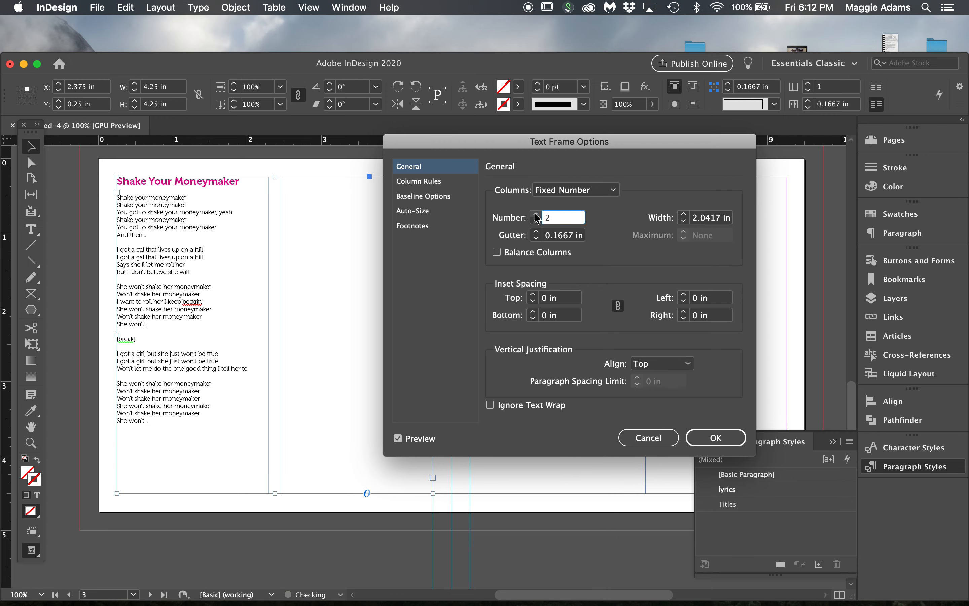
click(728, 440)
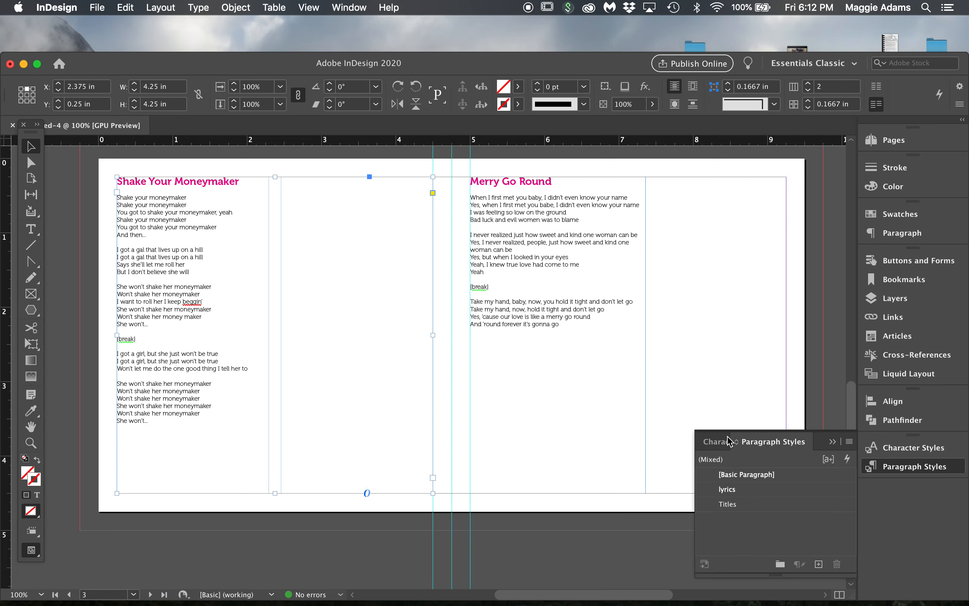
drag(275, 493, 285, 329)
click(317, 354)
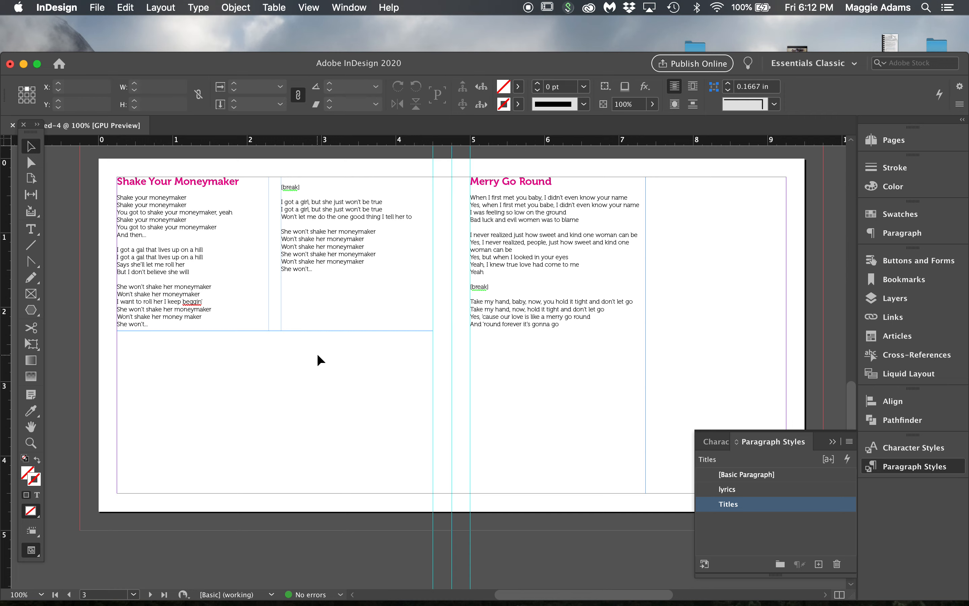
- Switch to Chrome, open the Looking For Somebody lyrics from the Fleetwood Mac song list, copy the title and verses, and return to InDesign
scroll(317, 353, up, 20)
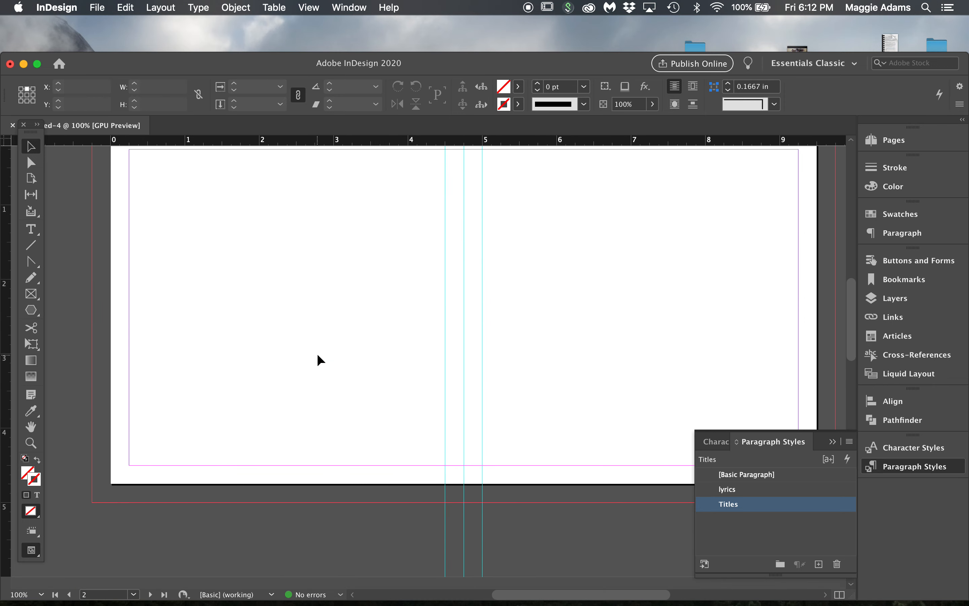
scroll(532, 324, down, 5)
scroll(532, 325, right, 3)
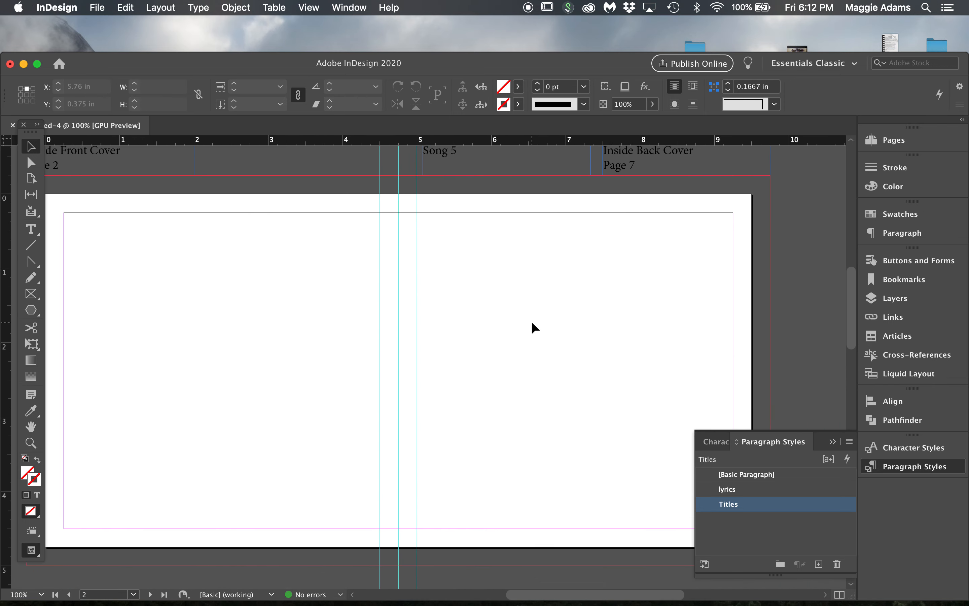
scroll(531, 324, up, 3)
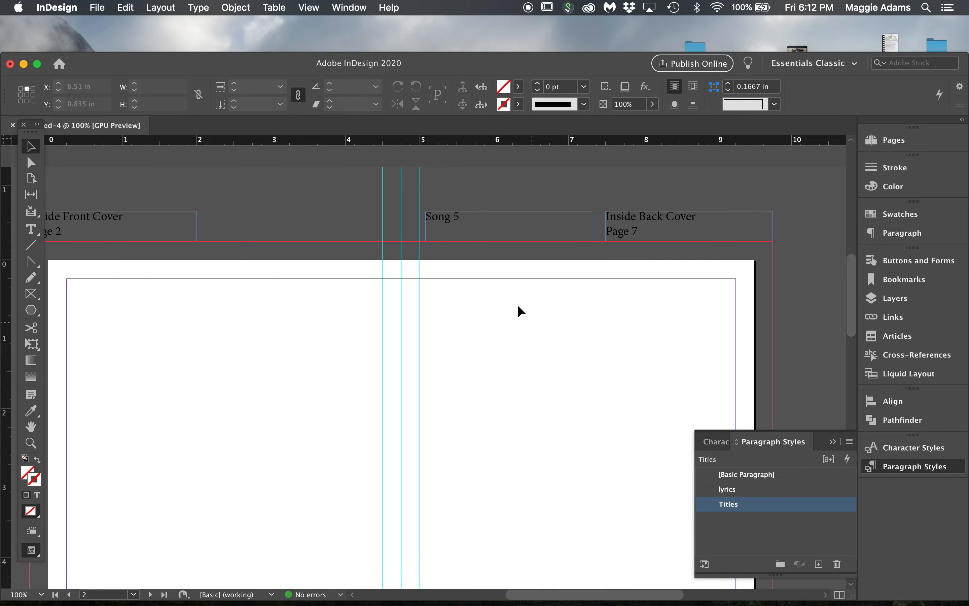
click(153, 593)
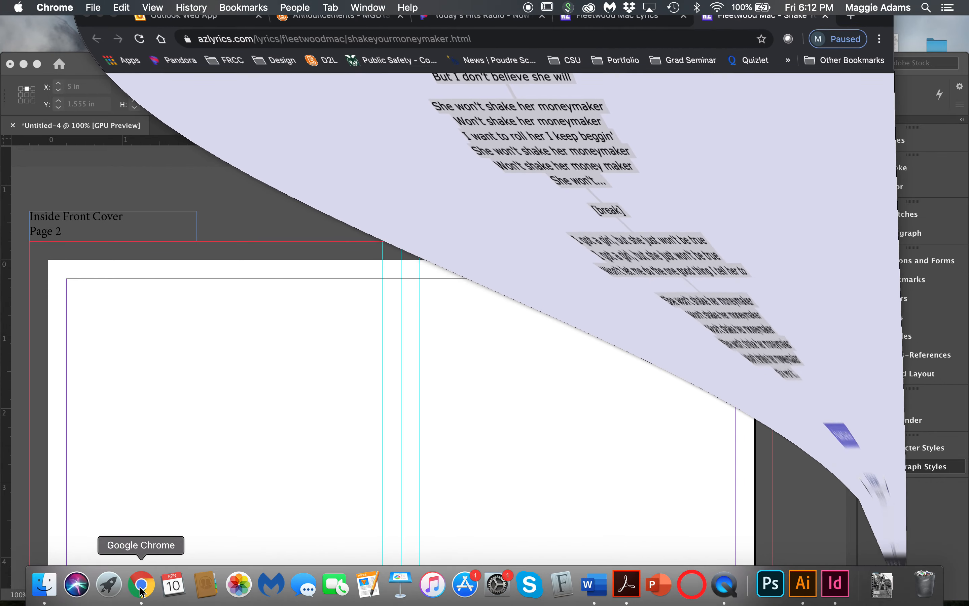
click(825, 32)
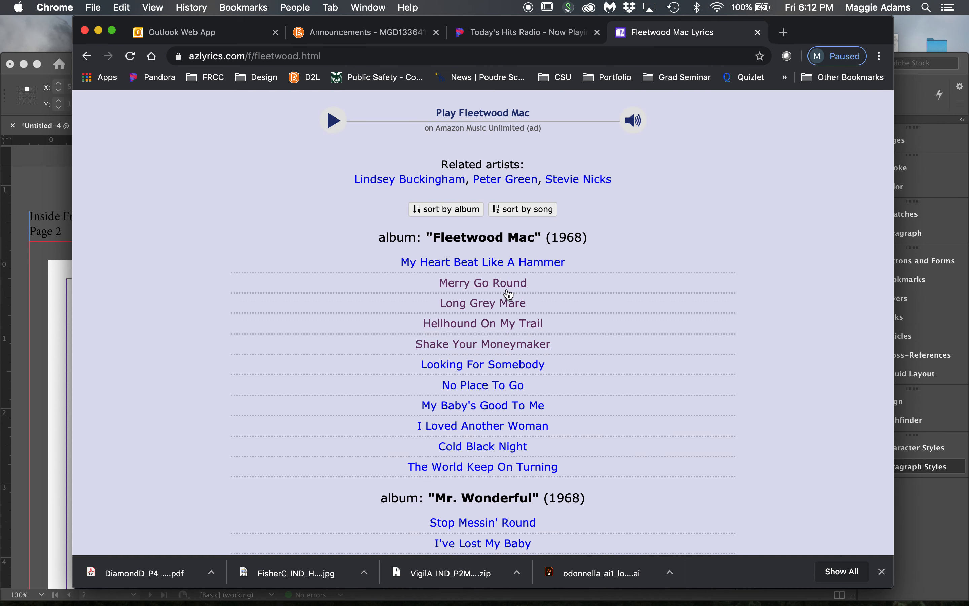
scroll(450, 280, down, 3)
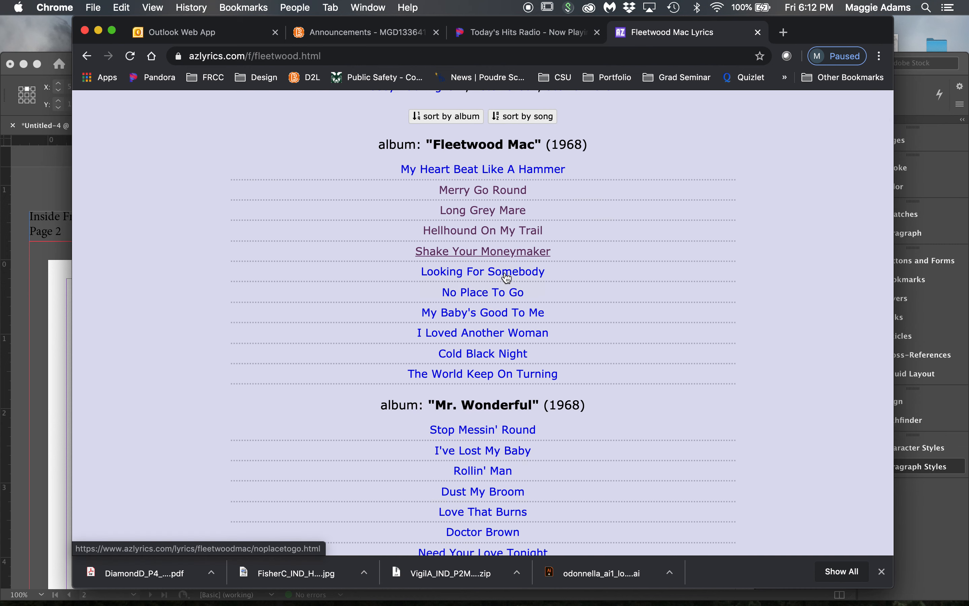
click(505, 275)
scroll(504, 271, down, 4)
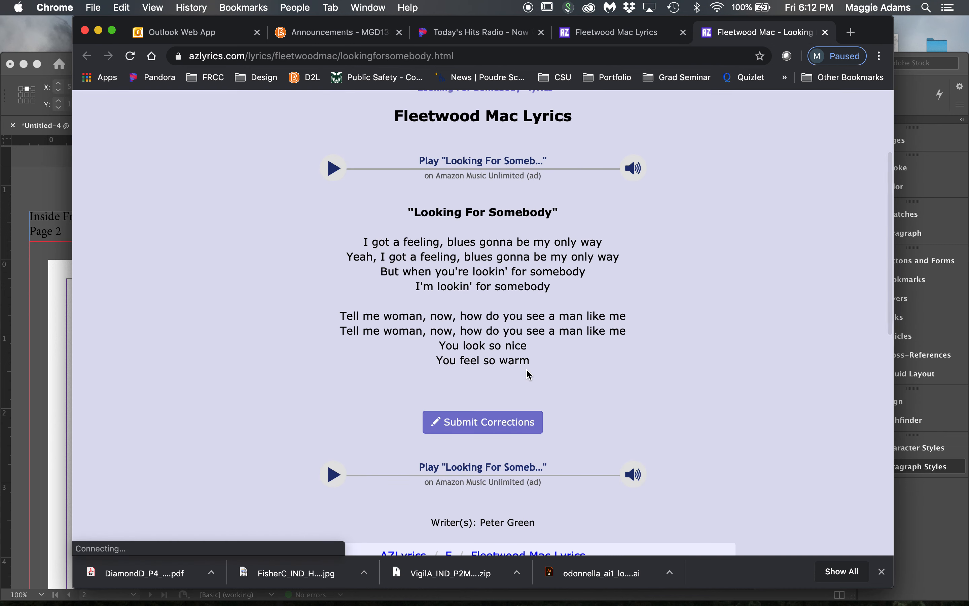
drag(533, 363, 399, 212)
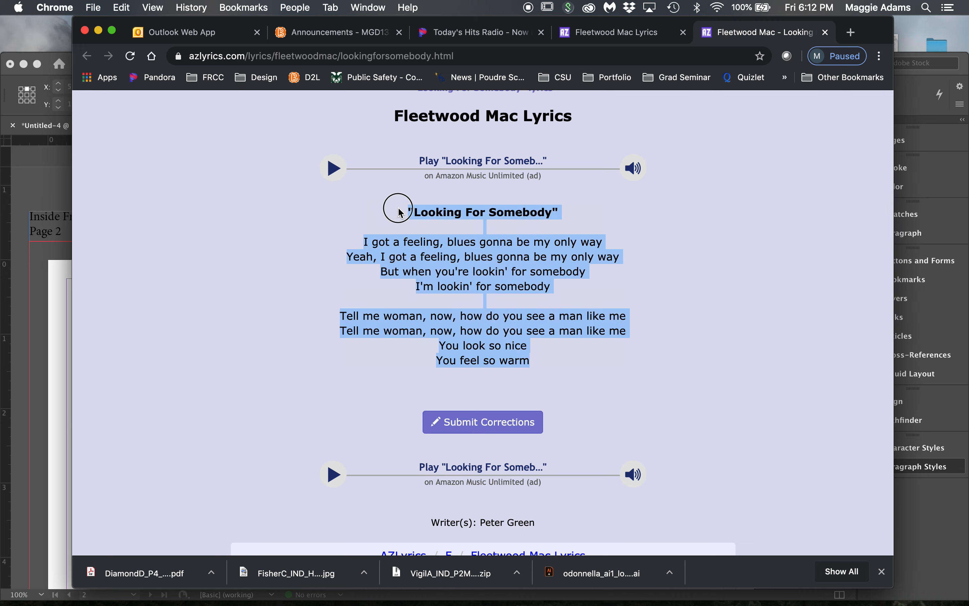
key(super+c)
click(98, 30)
- Look through the booklet pages to check the Song 1 to Song 5 labels against the areas already filled with lyrics
scroll(418, 389, up, 5)
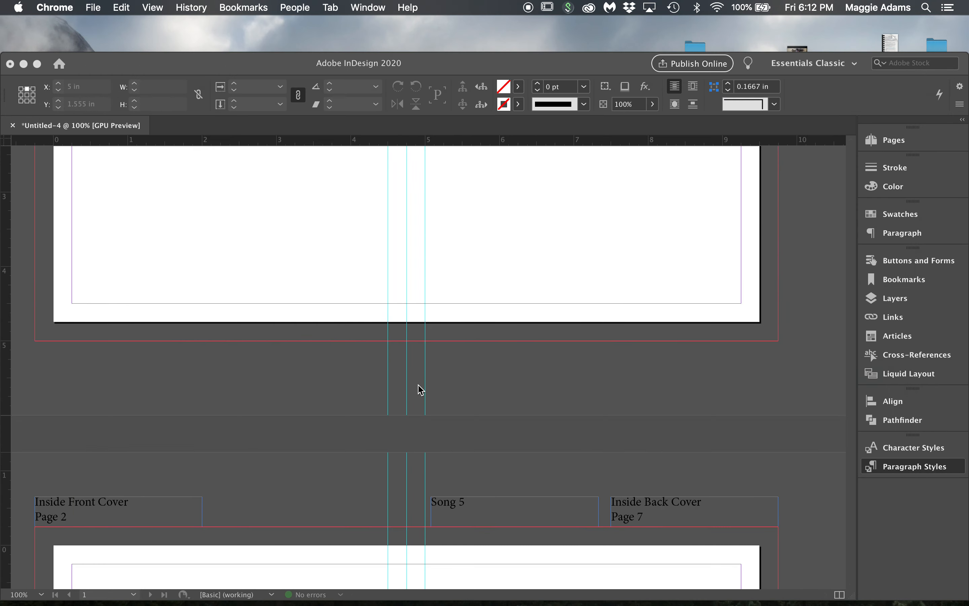
scroll(419, 390, up, 5)
scroll(419, 389, down, 4)
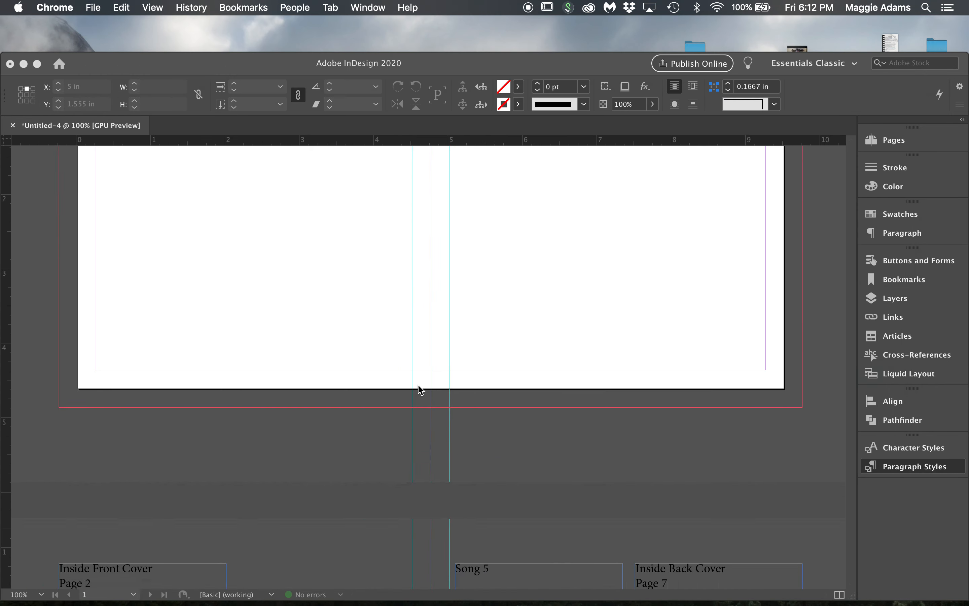
scroll(418, 390, down, 10)
scroll(418, 389, up, 5)
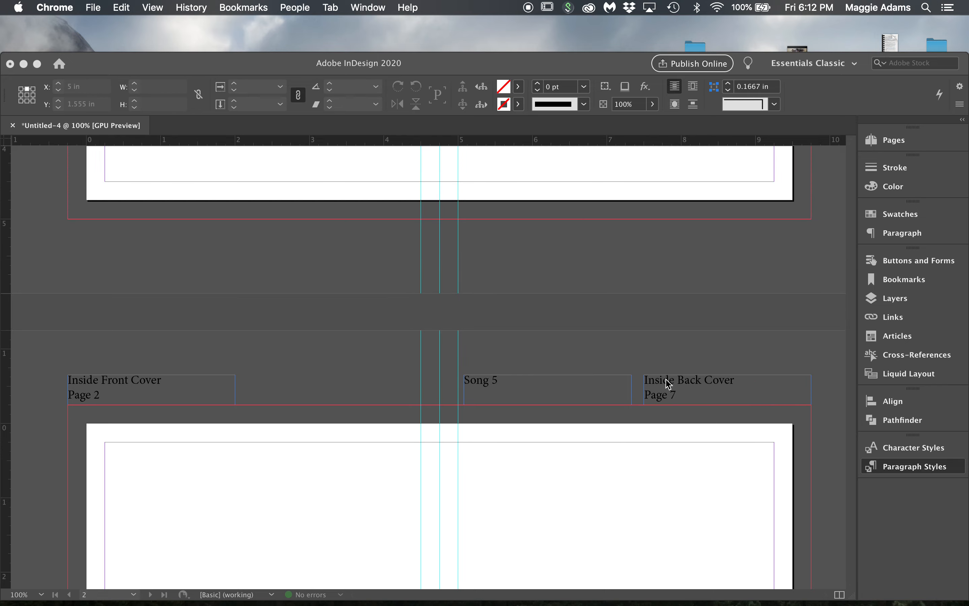
scroll(661, 396, up, 9)
scroll(661, 396, down, 15)
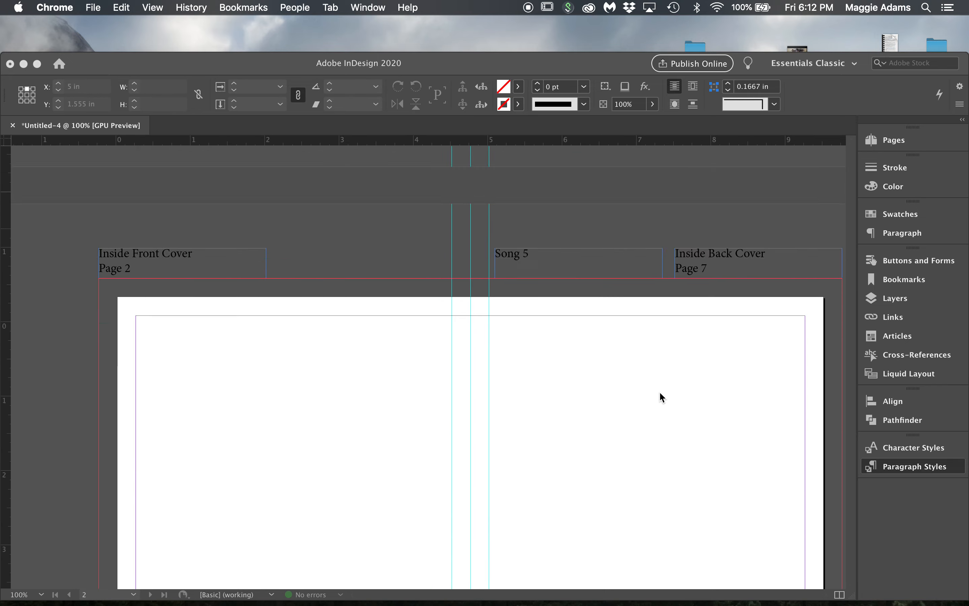
scroll(661, 396, down, 10)
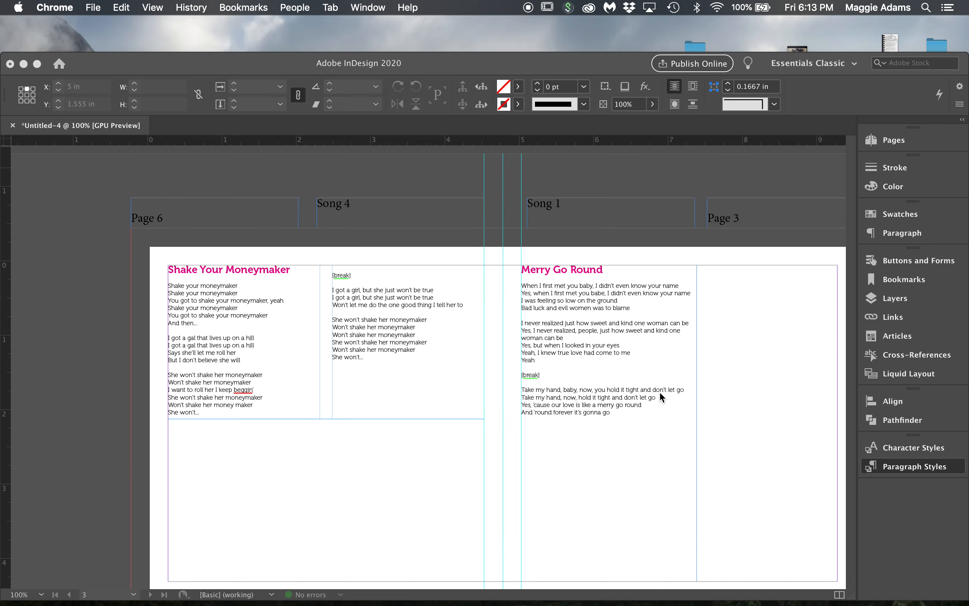
scroll(565, 365, down, 10)
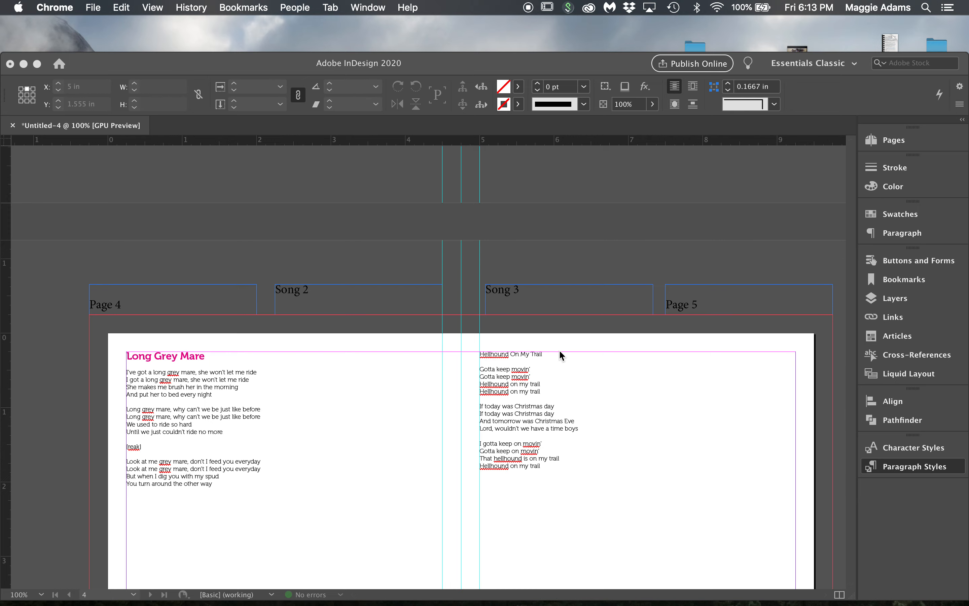
scroll(588, 449, up, 20)
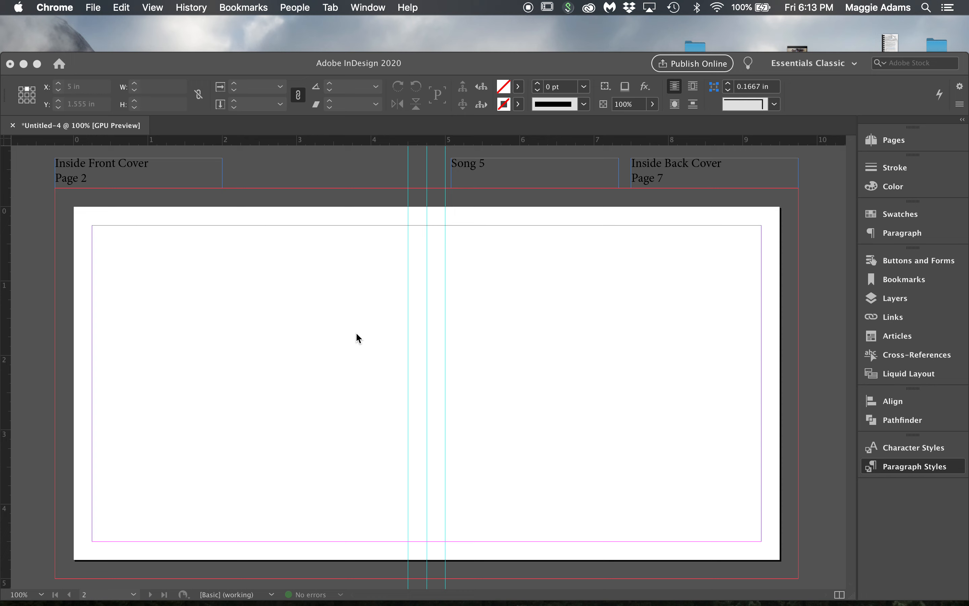
- Draw a 4.25 x 4.25 in text frame from the 5 in guide under Song 5, paste the Looking For Somebody text, and apply the lyrics style
click(427, 66)
click(35, 234)
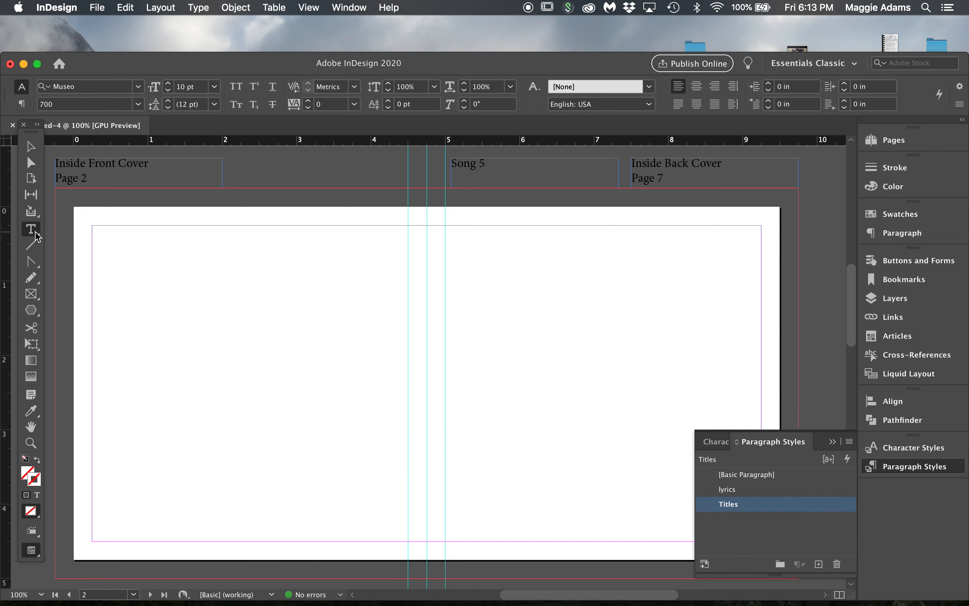
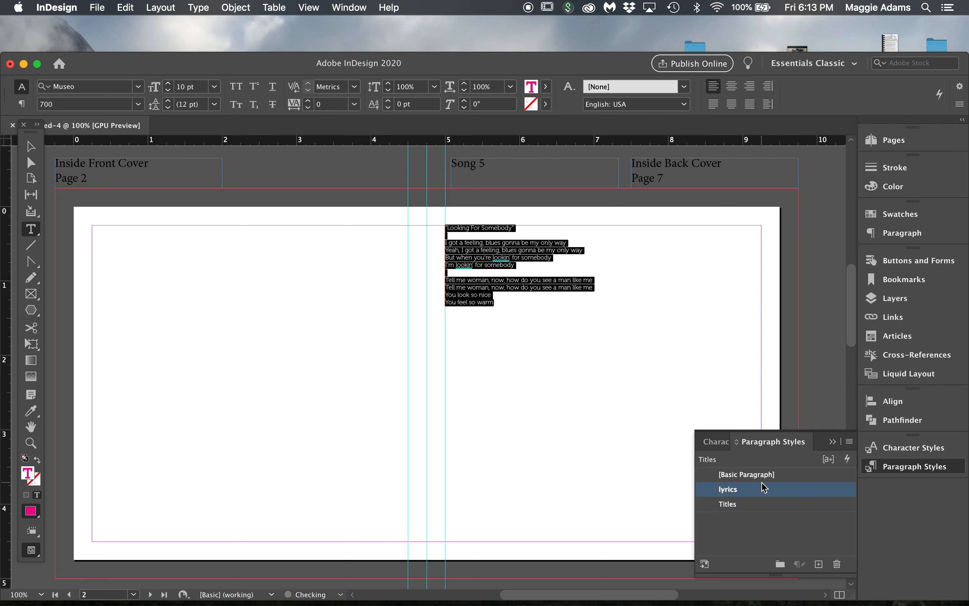
click(763, 488)
- Apply the Titles style to the Looking For Somebody title and remove its quotation marks
triple_click(494, 231)
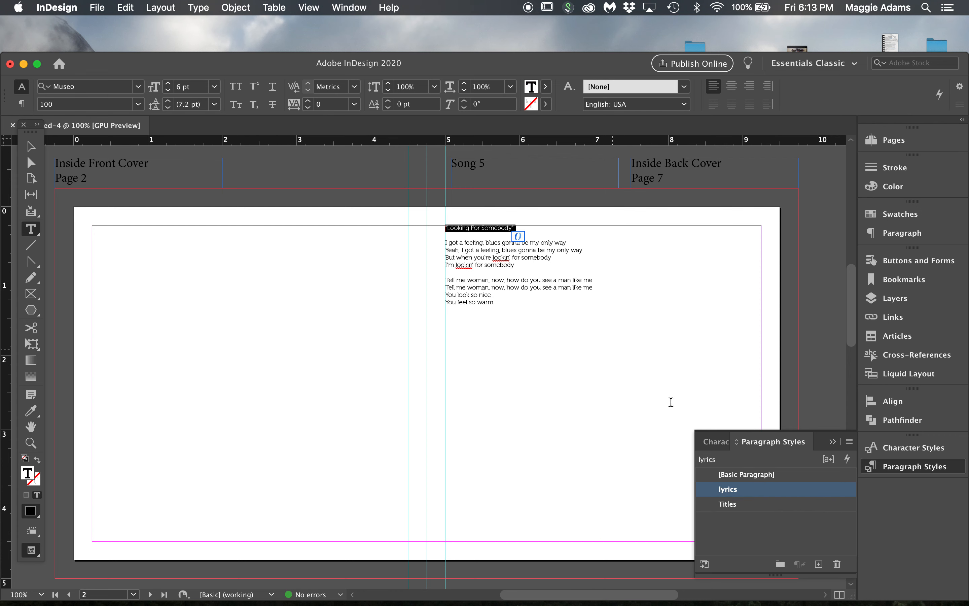
click(735, 502)
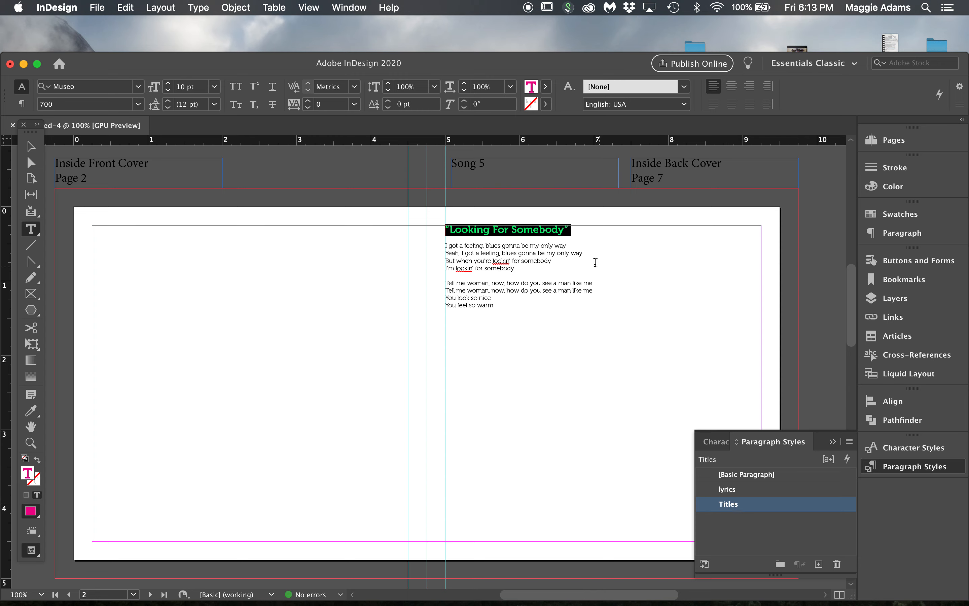
click(576, 229)
key(BackSpace)
click(452, 229)
key(BackSpace)
- Narrow the Looking For Somebody frame to about 2.08 in wide and cut it together with the Song 5 label
click(36, 148)
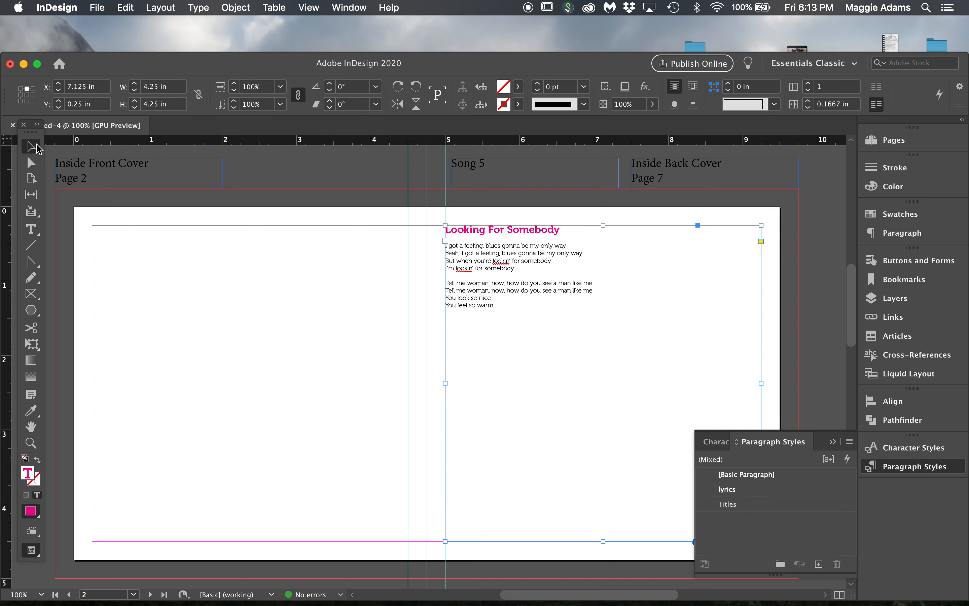
drag(761, 383, 600, 354)
shift+click(513, 165)
key(BackSpace)
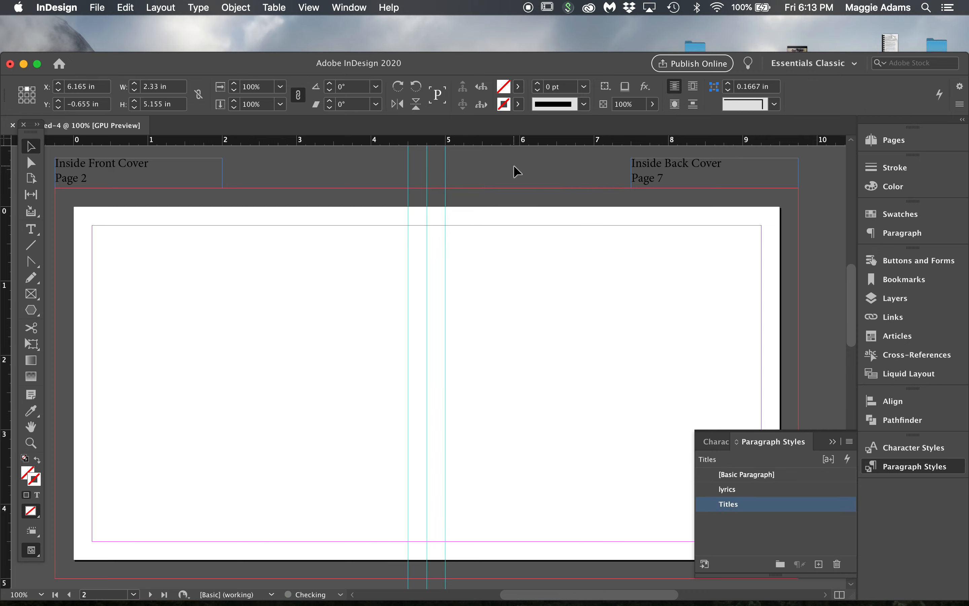
- Paste the Looking For Somebody frame and Song 5 label in place on document page 4, which holds Songs 2 and 3
scroll(513, 165, down, 10)
scroll(514, 164, down, 15)
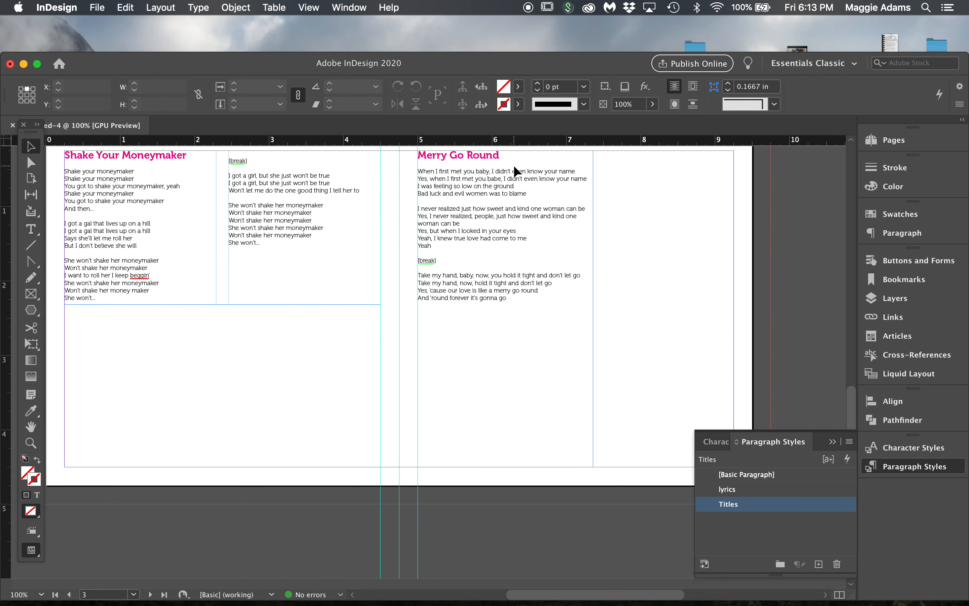
scroll(578, 253, up, 5)
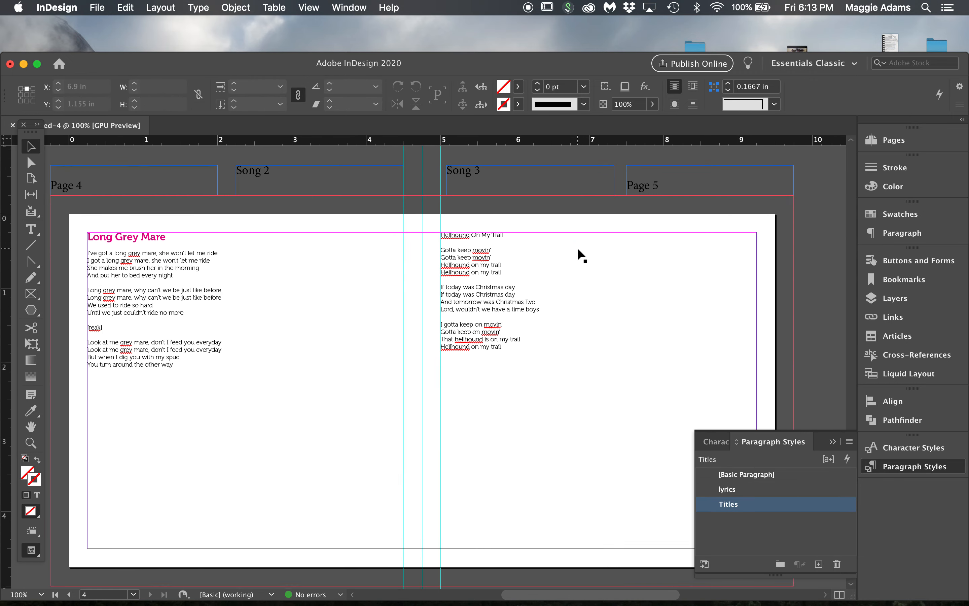
scroll(598, 301, right, 2)
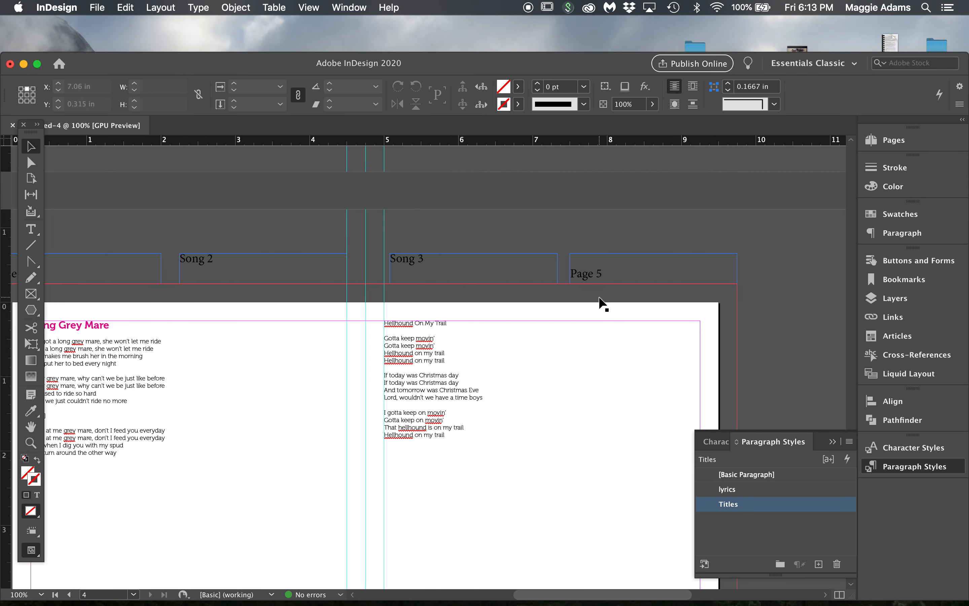
click(568, 391)
key(alt+shift+super+v)
- Move the Looking For Somebody frame to the right of the Hellhound On My Trail lyrics and its Song 5 label above the Page 5 label
shift+click(569, 392)
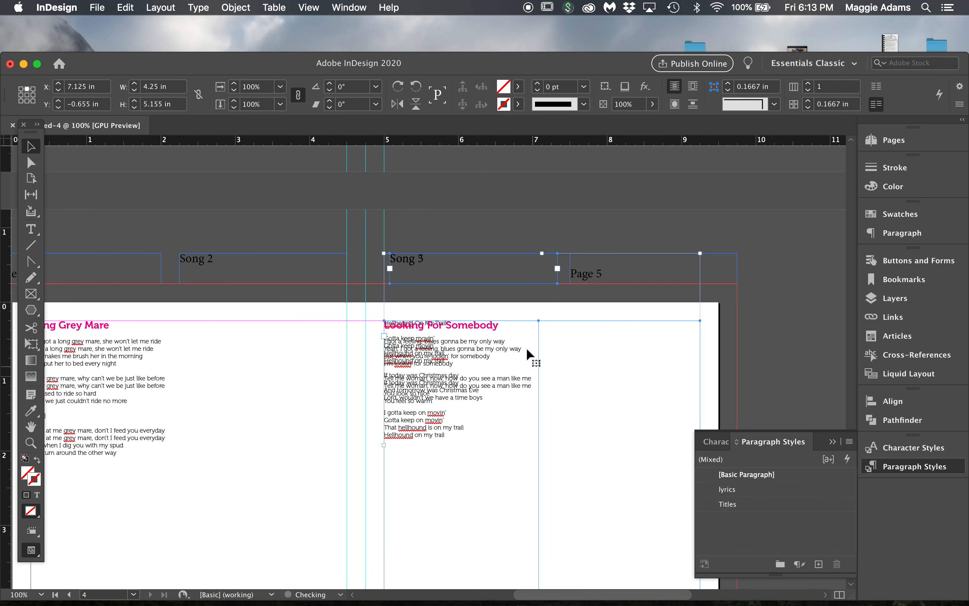
drag(518, 253, 634, 258)
key(super+z)
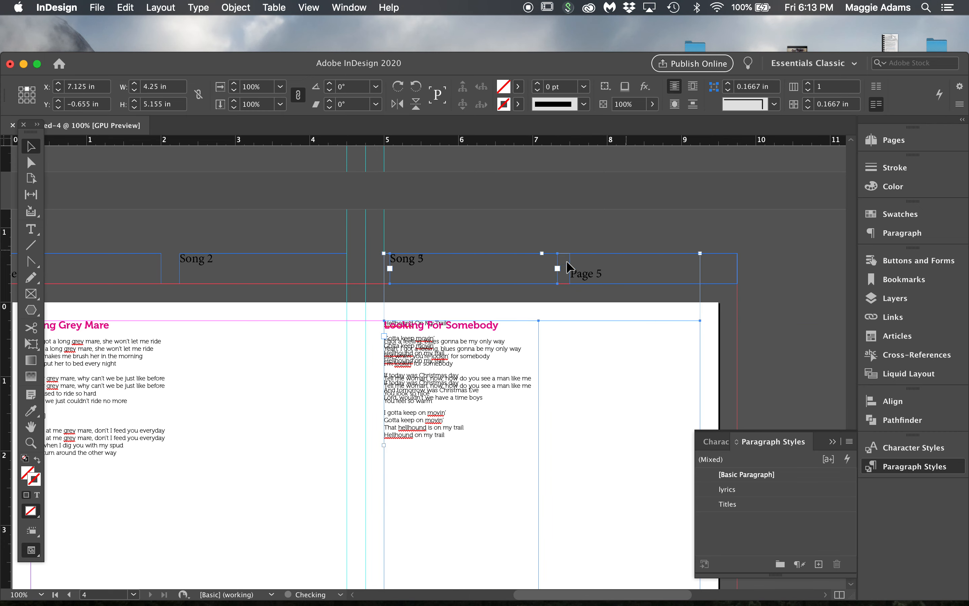
drag(448, 380, 602, 379)
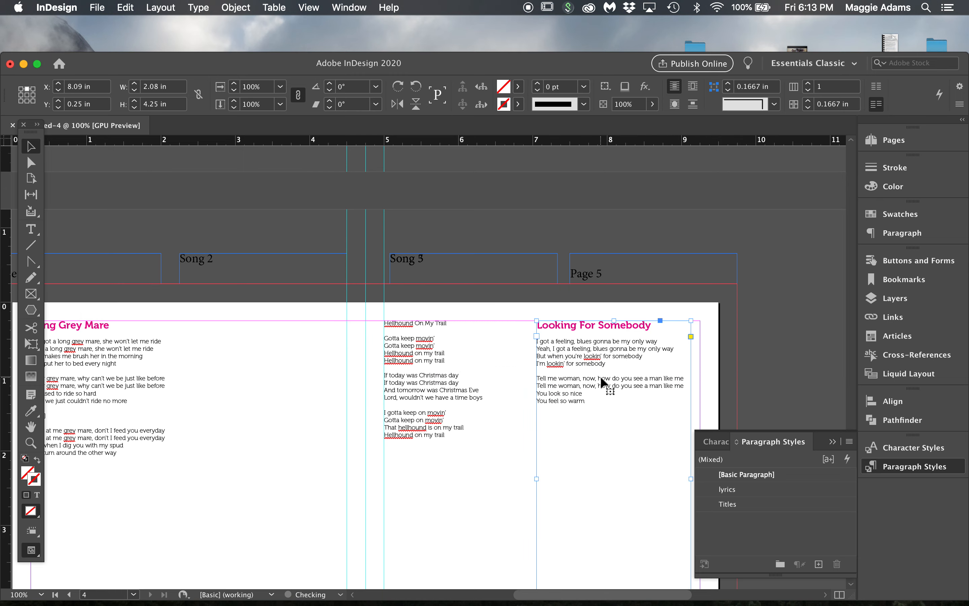
drag(449, 277, 591, 227)
click(551, 240)
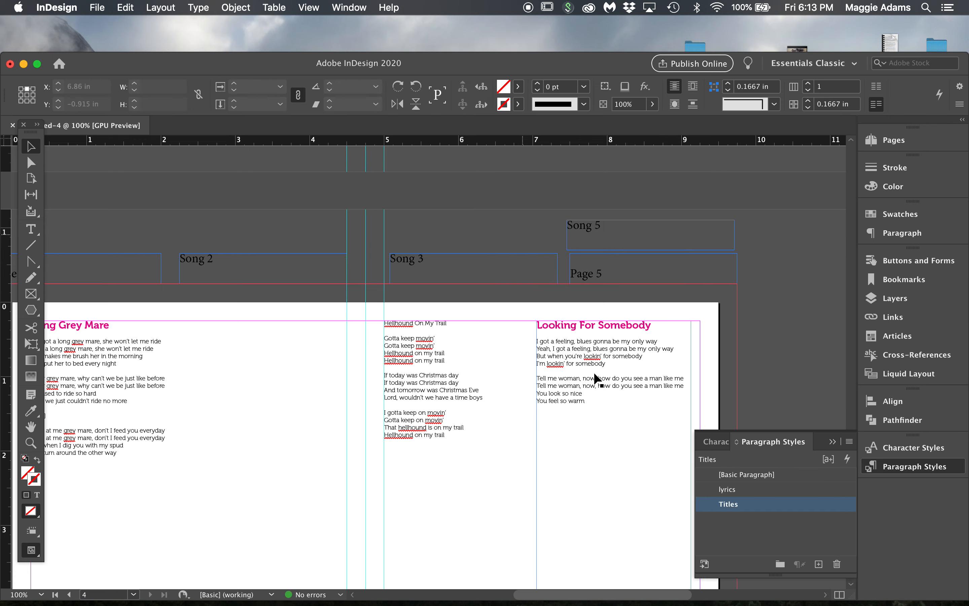
- Apply the Titles style to the Hellhound On My Trail title
click(409, 348)
double_click(416, 320)
triple_click(415, 320)
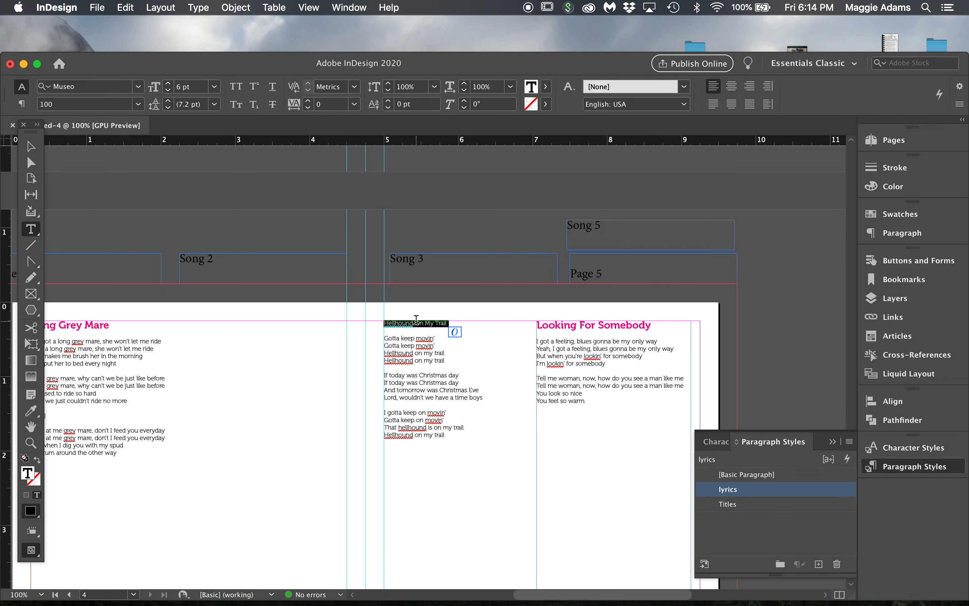
click(777, 506)
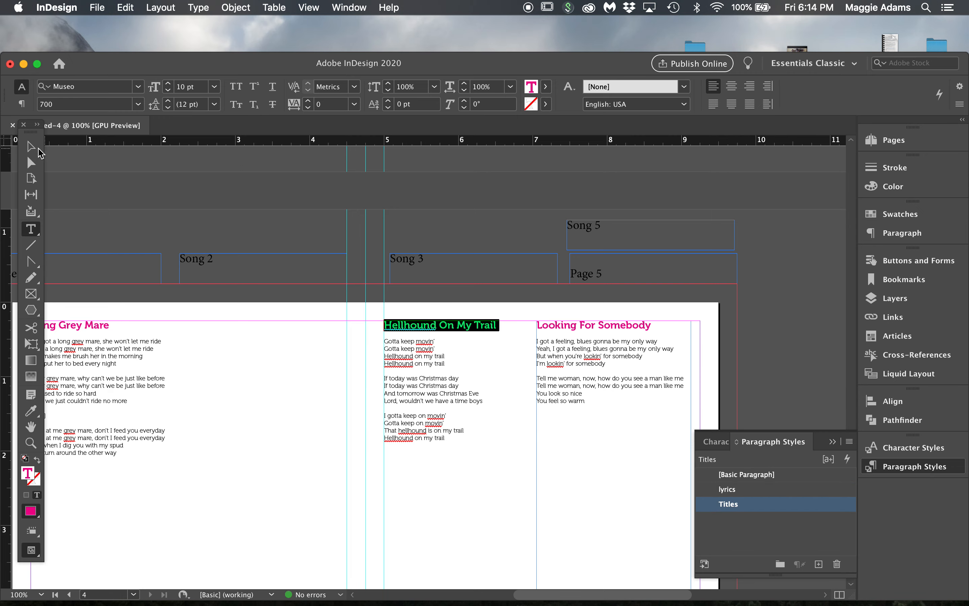
- Shorten the Looking For Somebody frame from its upper edge to about 1.175 in high, keeping its lower edge on the margin
key(Escape)
click(311, 224)
scroll(564, 288, down, 5)
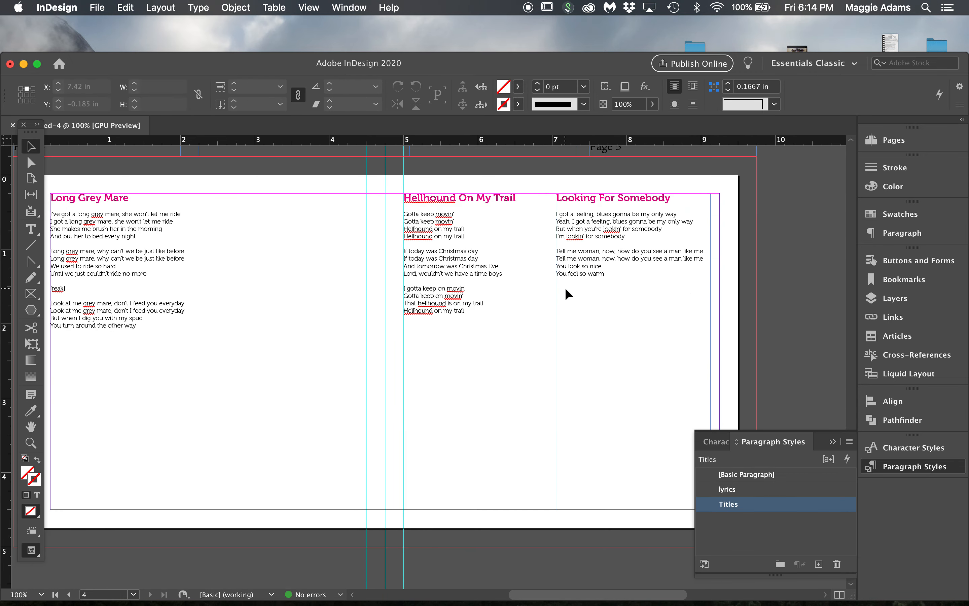
click(623, 237)
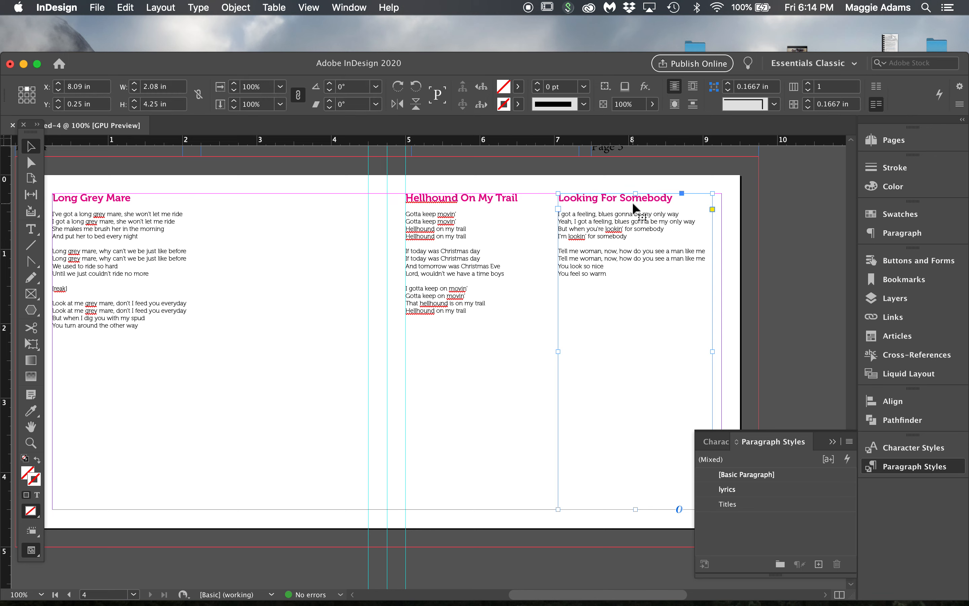
drag(636, 194, 637, 422)
click(579, 333)
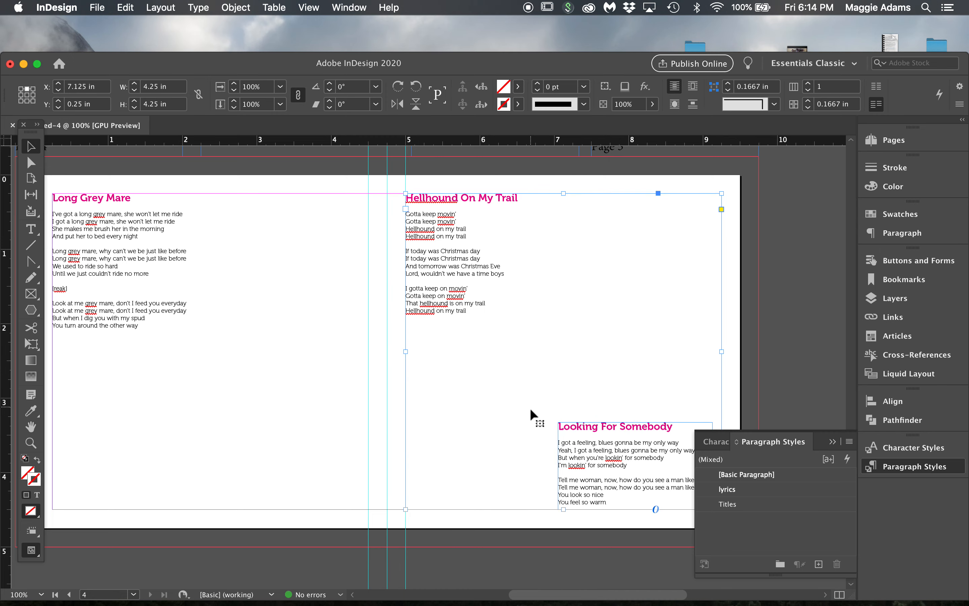
- Extend the two-column Shake Your Moneymaker frame down to the lower margin, making it 4.25 in high
scroll(309, 371, up, 20)
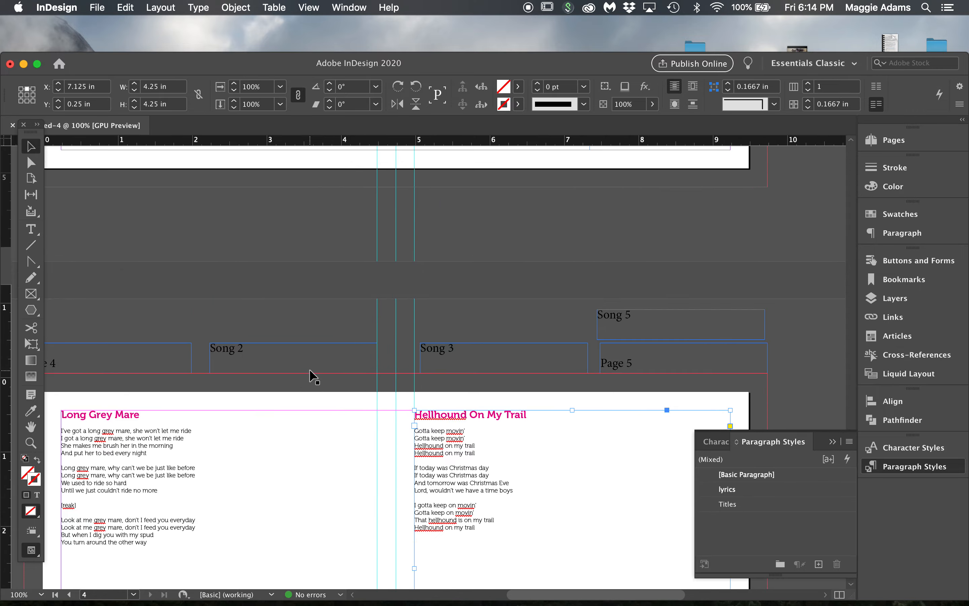
scroll(310, 371, up, 15)
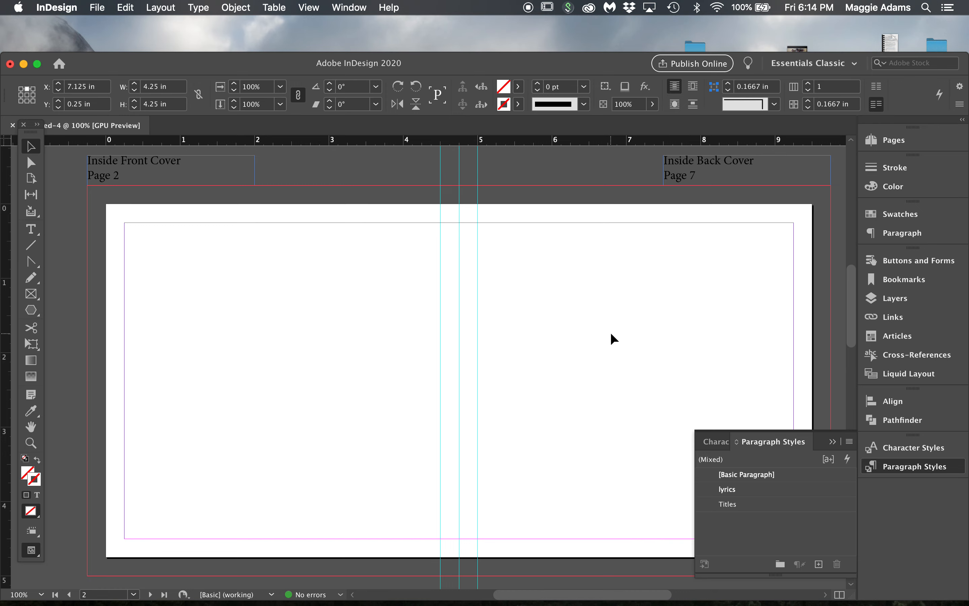
scroll(610, 339, down, 10)
scroll(613, 339, down, 10)
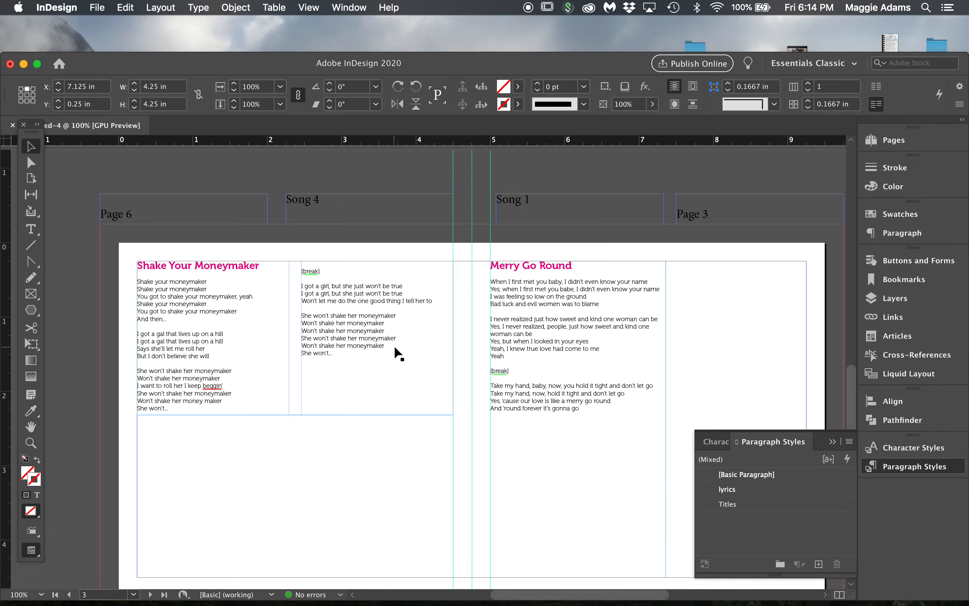
scroll(393, 345, up, 10)
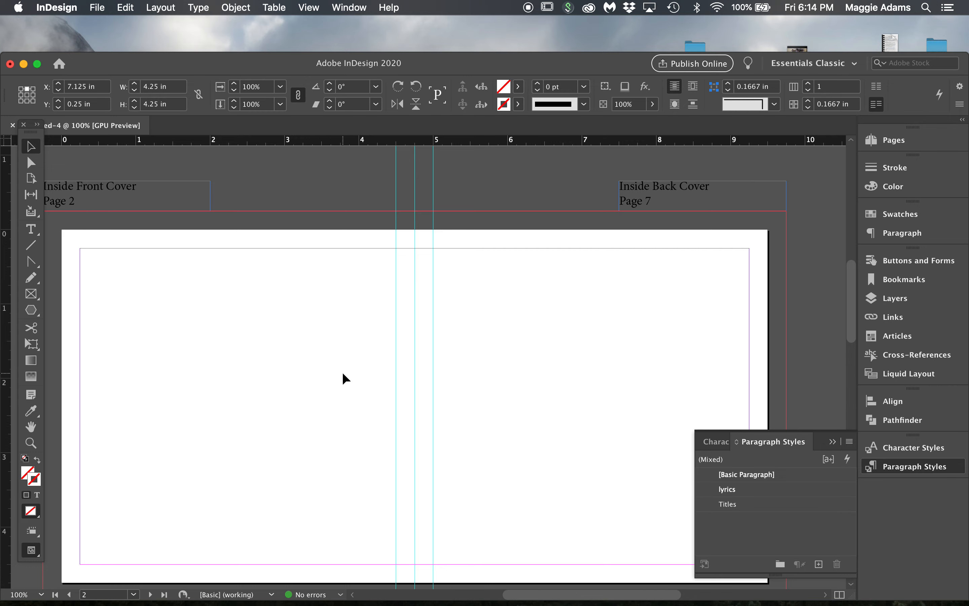
scroll(342, 372, down, 10)
click(339, 359)
drag(440, 372, 438, 535)
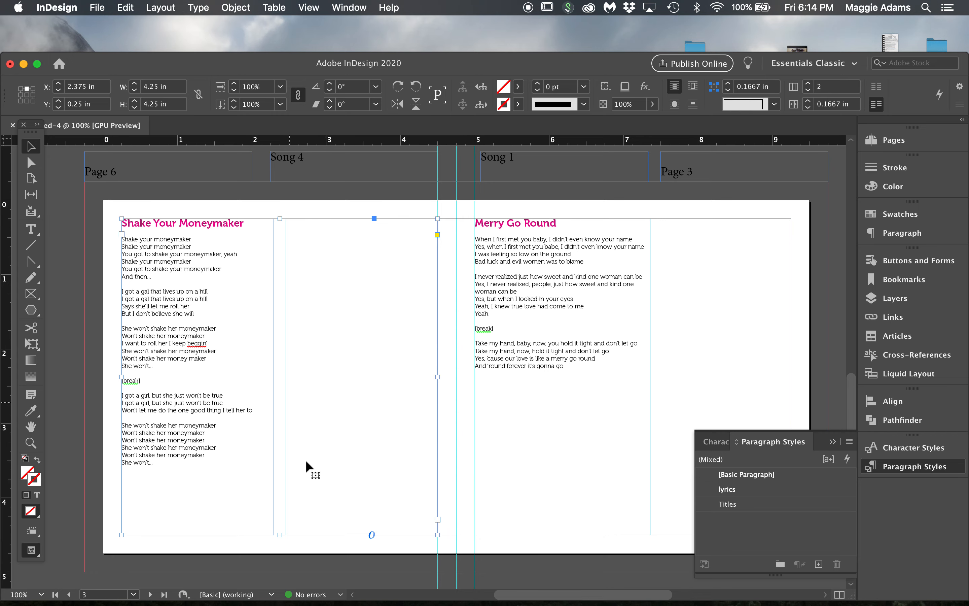
- Move the Looking For Somebody frame into the upper right margin corner of document page 4, beside the Hellhound On My Trail lyrics
scroll(398, 261, up, 10)
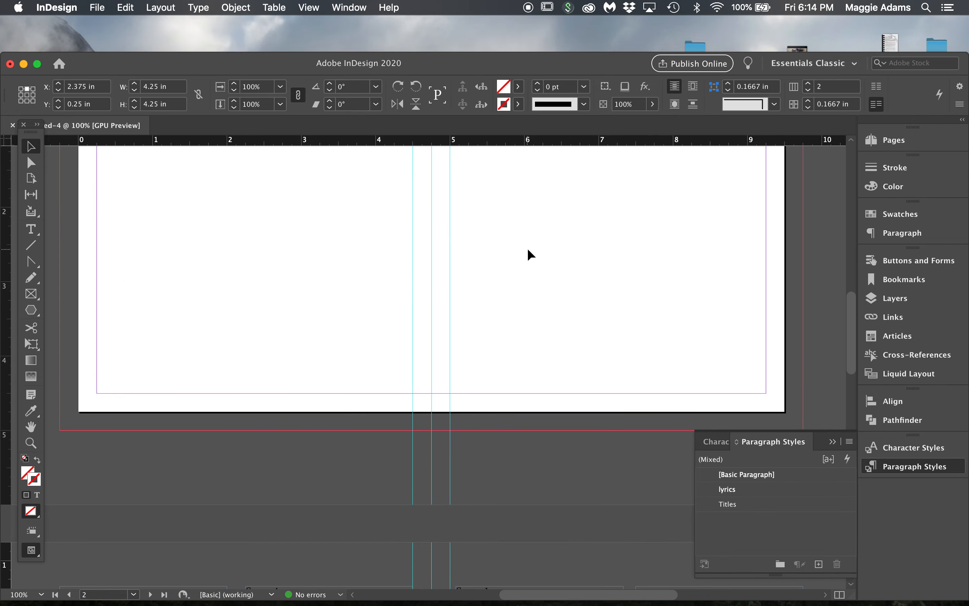
scroll(635, 362, down, 10)
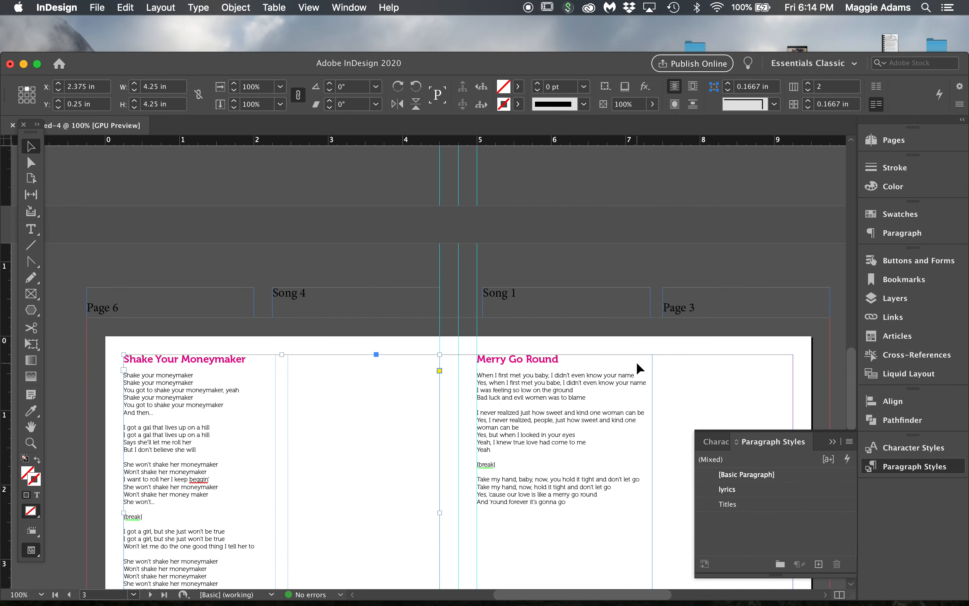
scroll(274, 421, up, 10)
scroll(615, 275, up, 1)
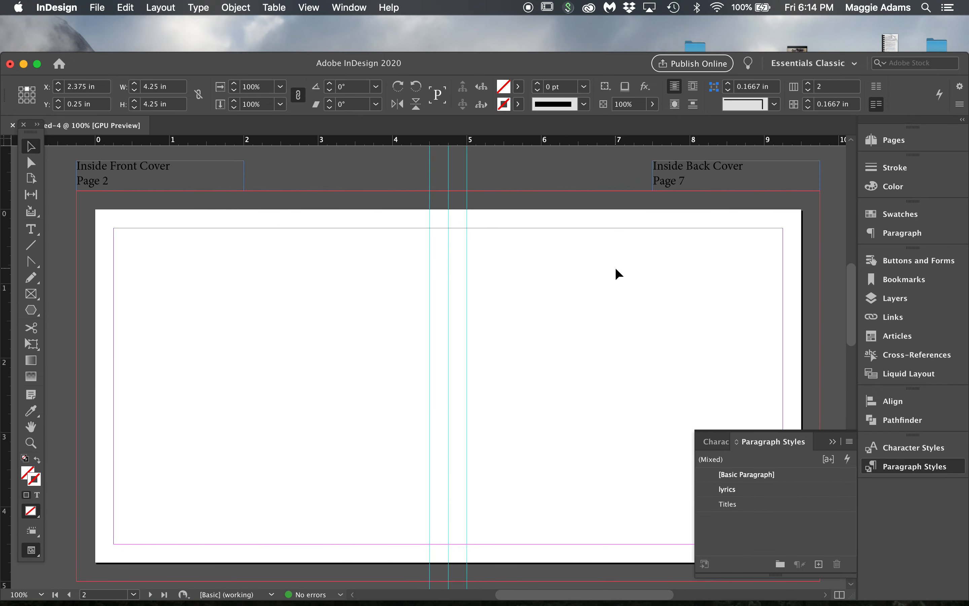
scroll(543, 374, down, 10)
scroll(544, 374, down, 5)
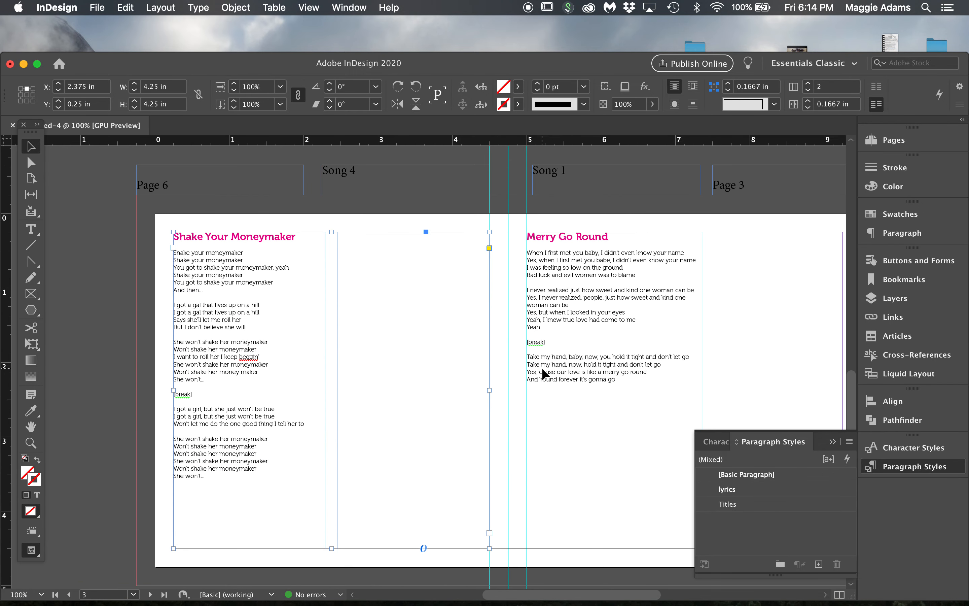
scroll(348, 370, down, 5)
scroll(348, 370, right, 2)
scroll(348, 370, down, 5)
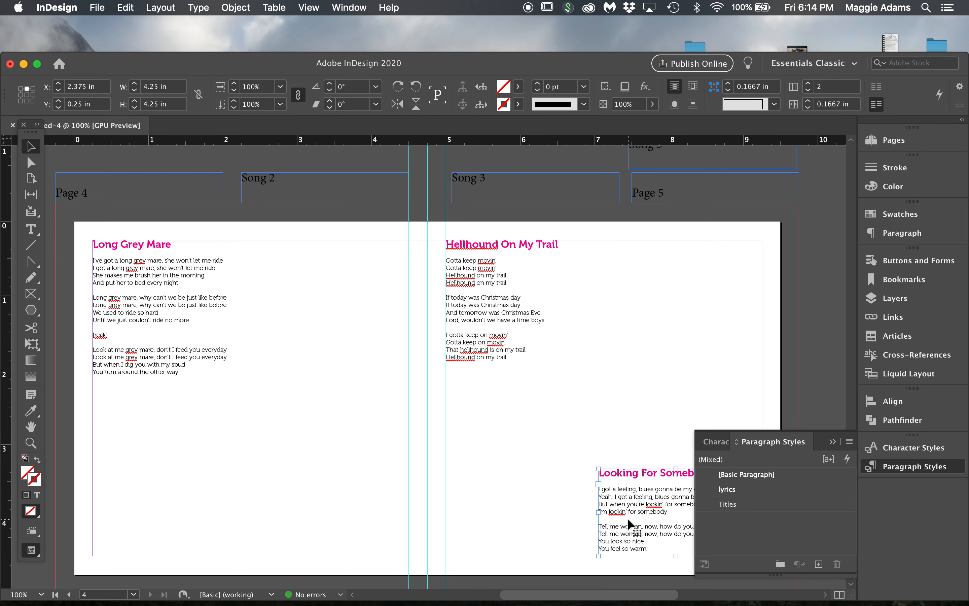
drag(626, 517, 661, 291)
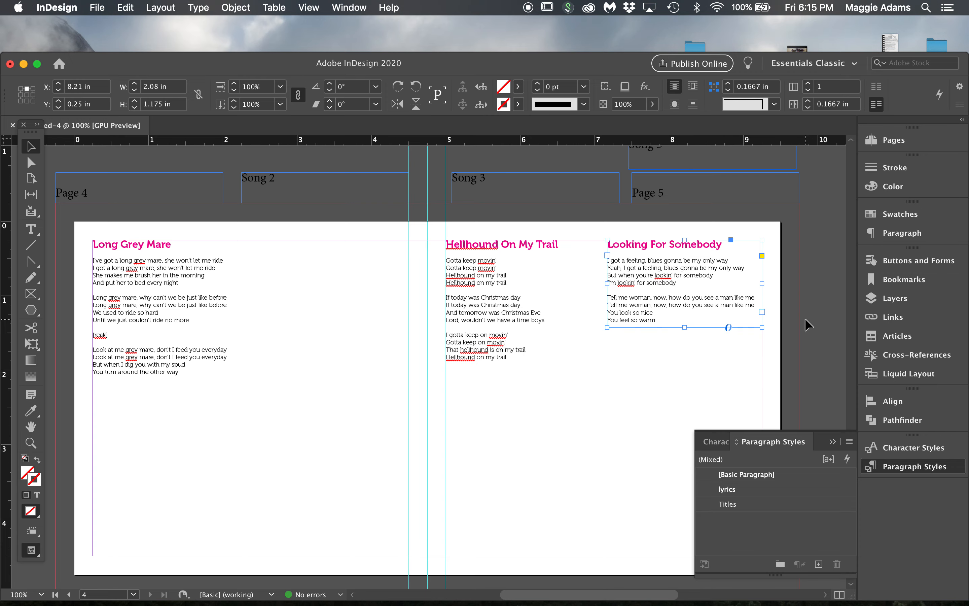
- Draw a 5 x 5.25 in rectangular graphic frame over the Front Cover half of document page 1, from the center guide to the bleed edges
scroll(618, 362, up, 5)
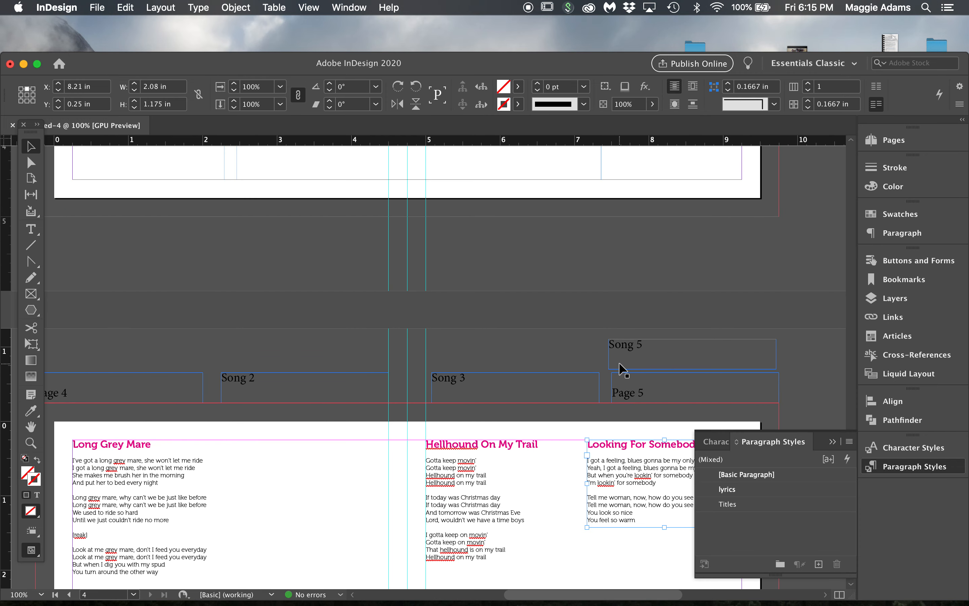
scroll(619, 363, up, 15)
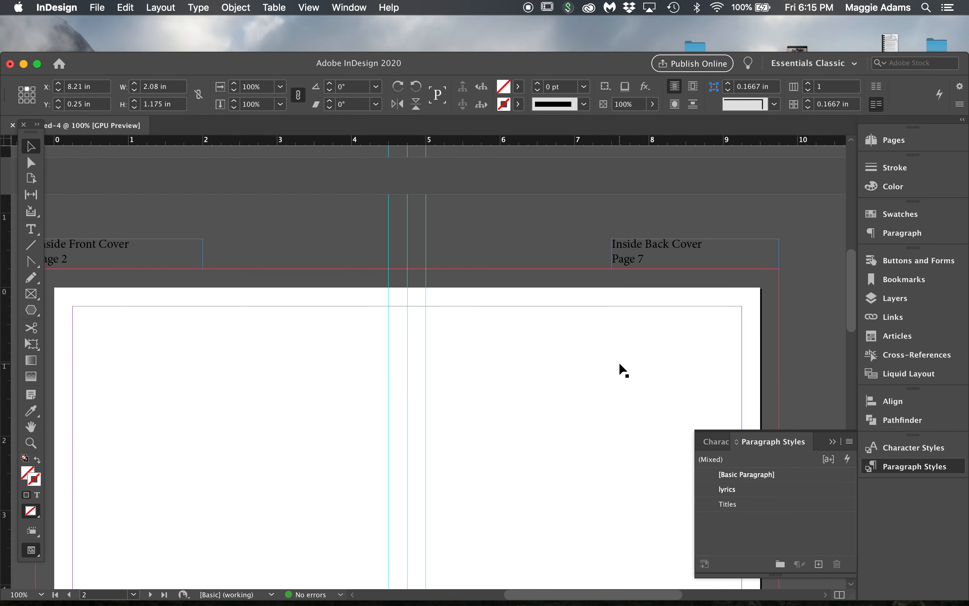
scroll(619, 364, up, 8)
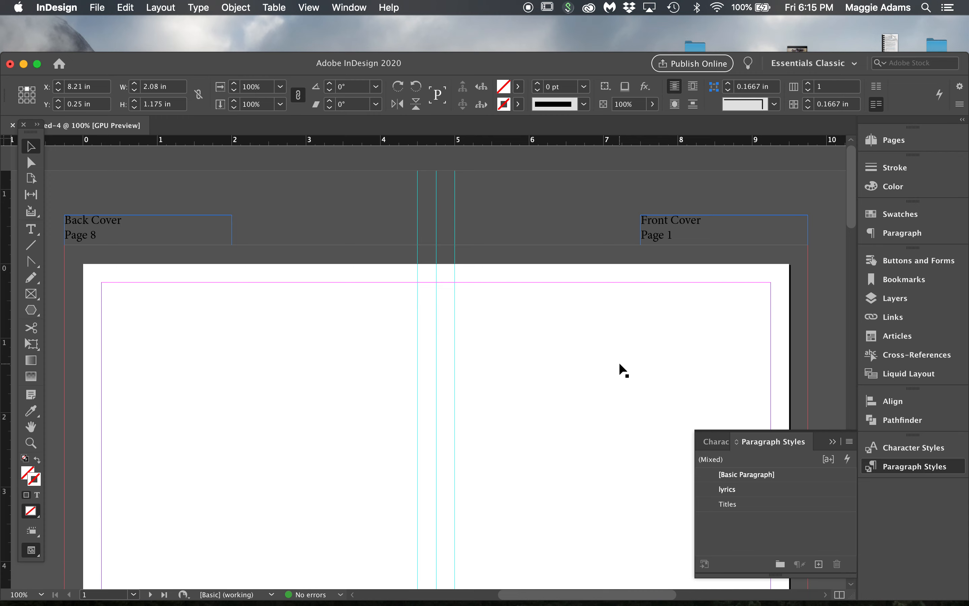
scroll(619, 362, down, 1)
scroll(618, 362, right, 1)
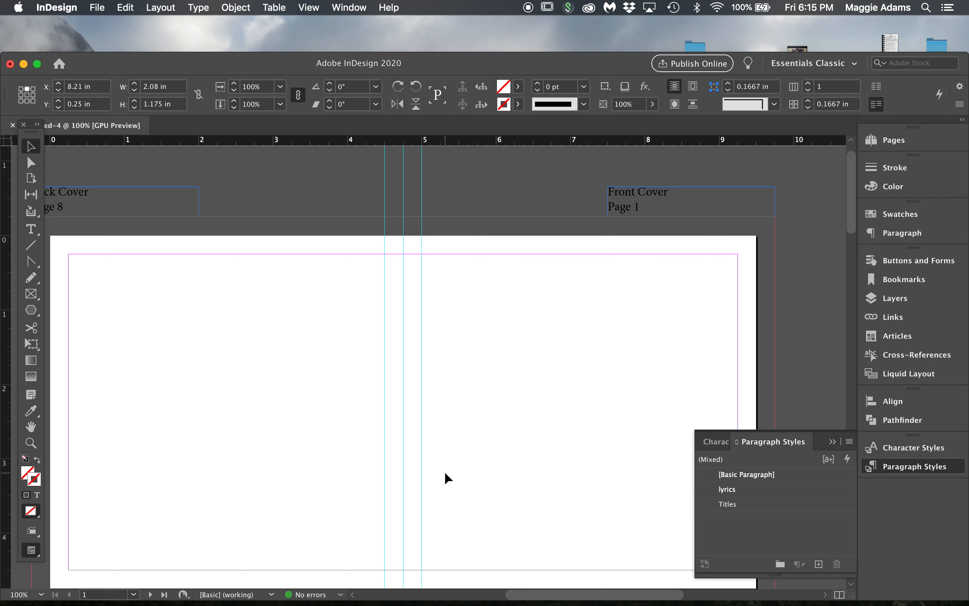
click(932, 471)
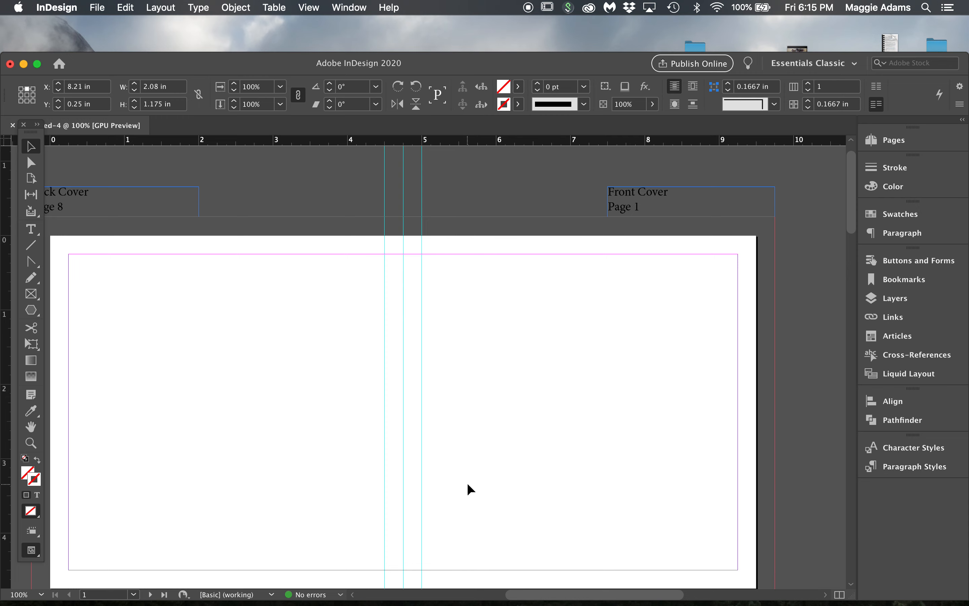
scroll(467, 482, down, 3)
scroll(467, 482, left, 3)
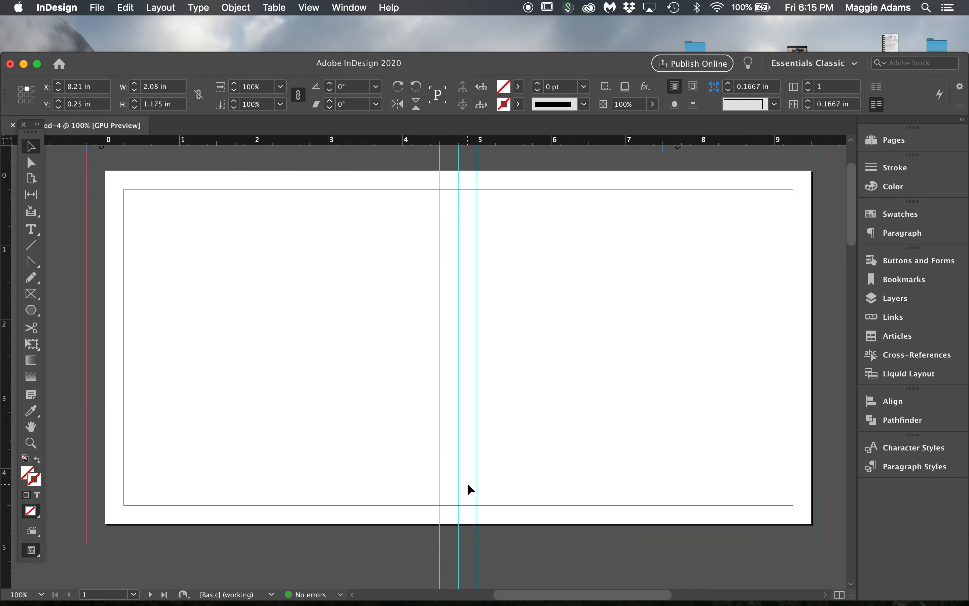
scroll(467, 482, up, 2)
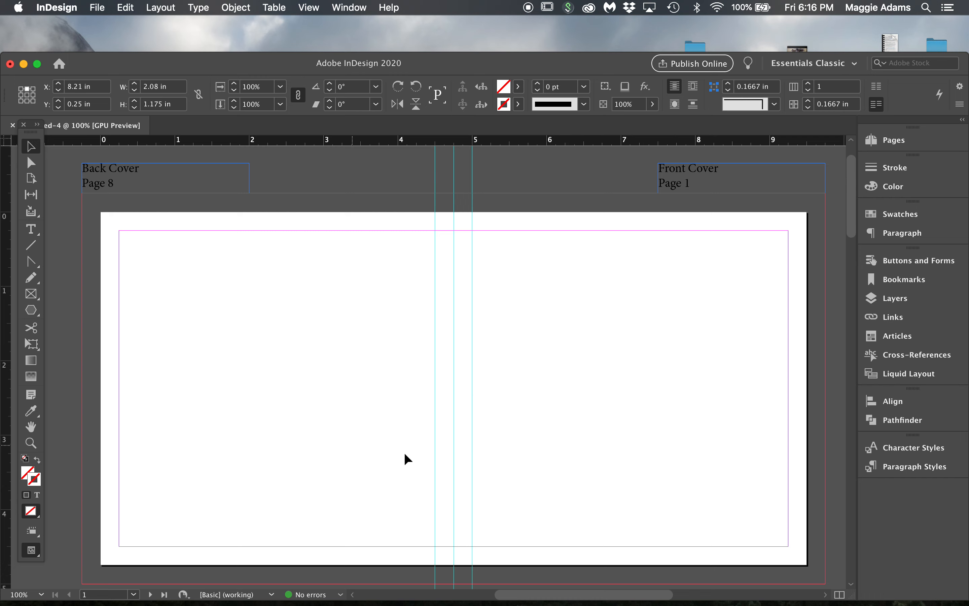
click(31, 293)
drag(825, 195, 453, 584)
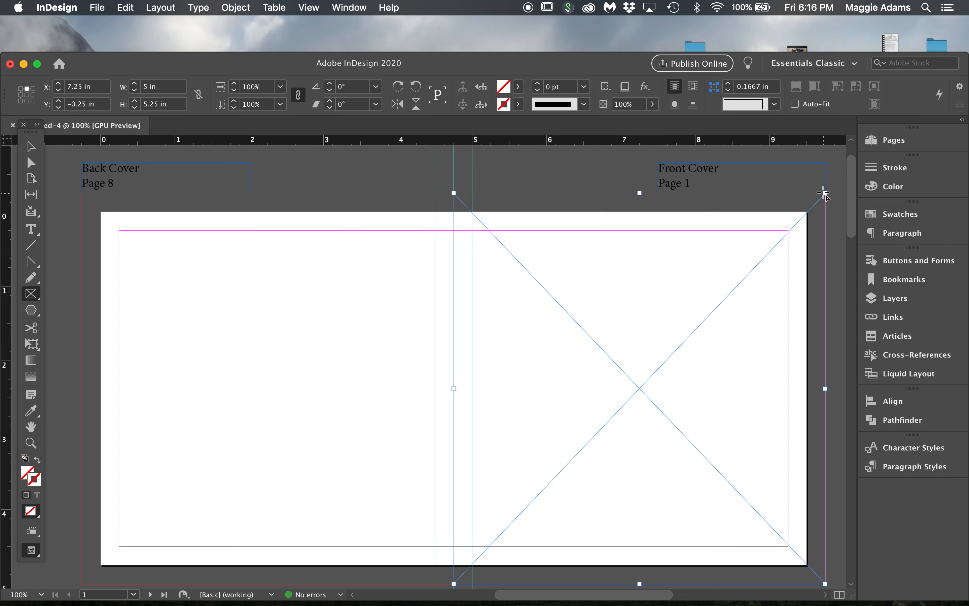
- Fill the front cover frame with the C=100 M=0 Y=0 K=0 swatch and leave its stroke at None
click(920, 215)
click(779, 310)
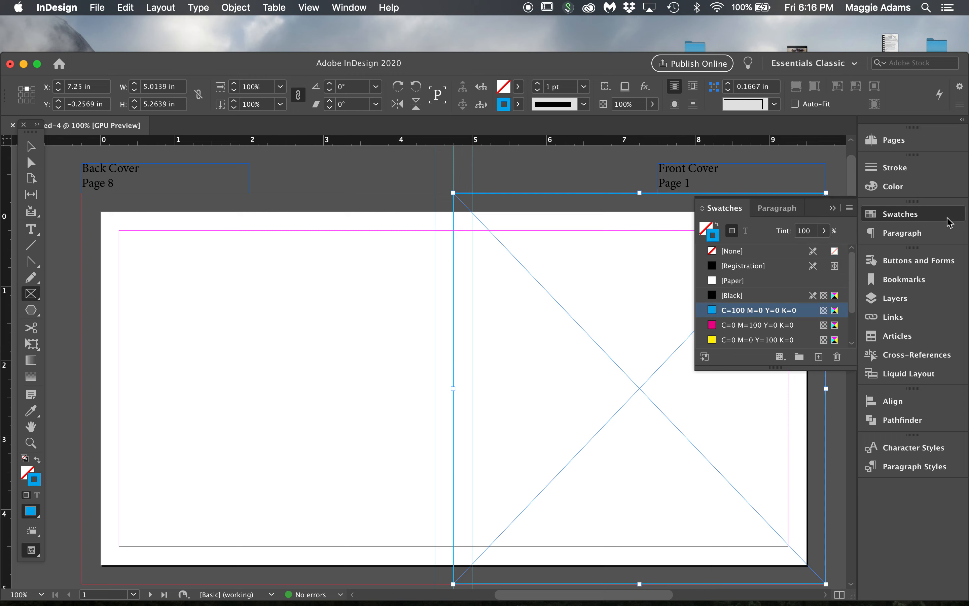
click(716, 225)
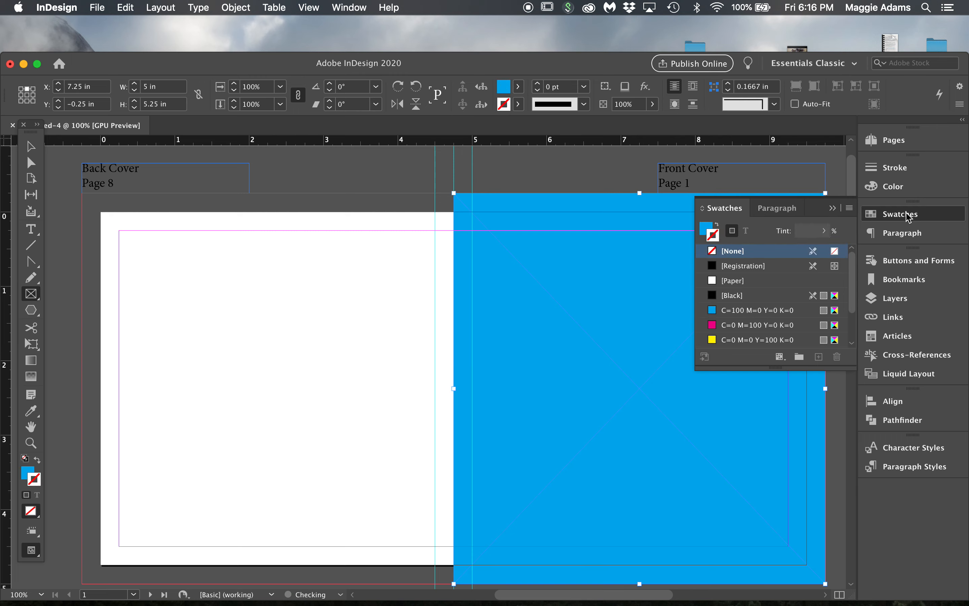
click(908, 215)
- Widen the cyan frame to 10 in across both covers and lower its upper edge to make it about 2.095 in high
click(31, 146)
click(682, 290)
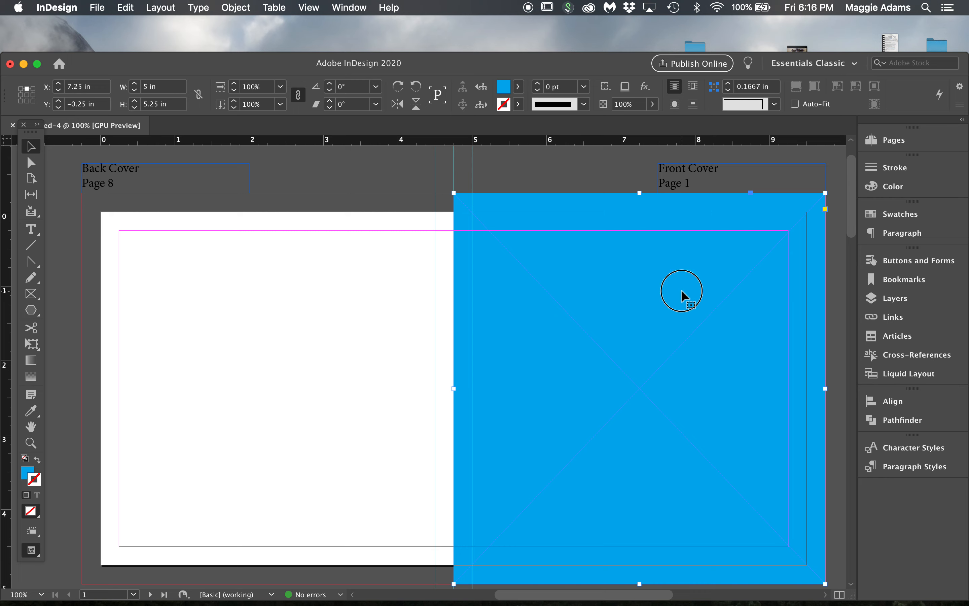
click(639, 193)
mouse_move(639, 194)
mouse_down()
mouse_move(640, 211)
mouse_move(640, 193)
mouse_up()
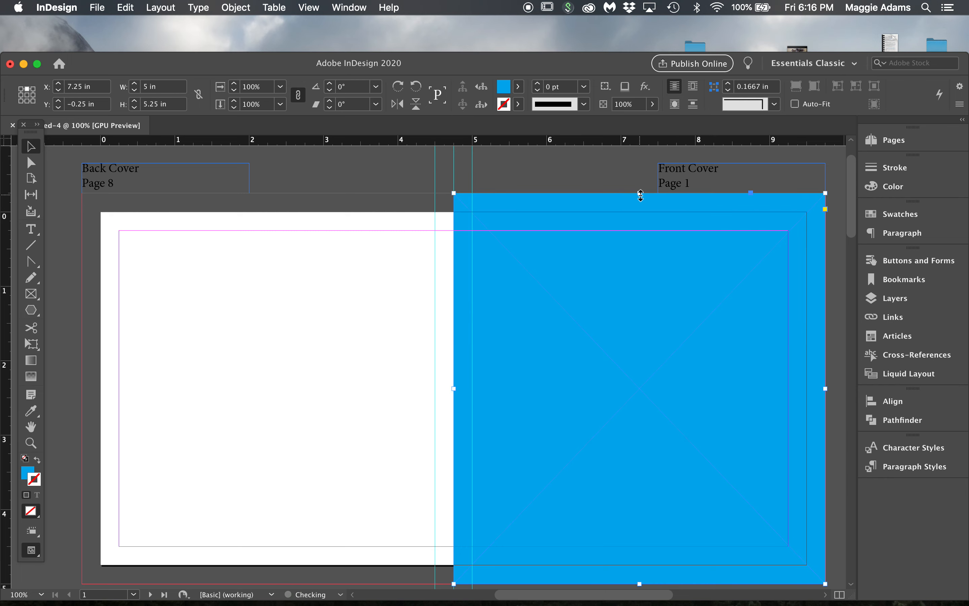
drag(456, 388, 459, 356)
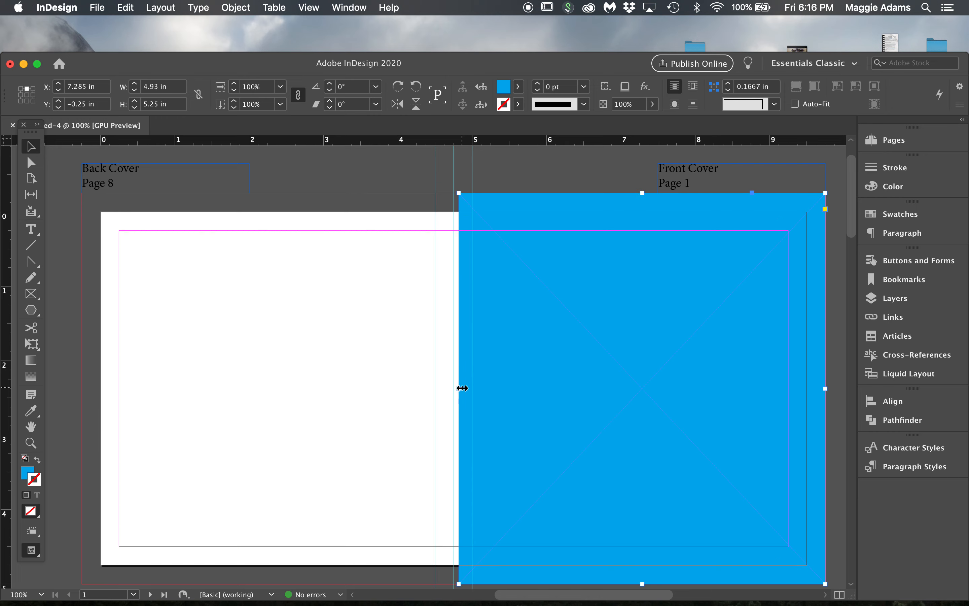
drag(459, 389, 80, 416)
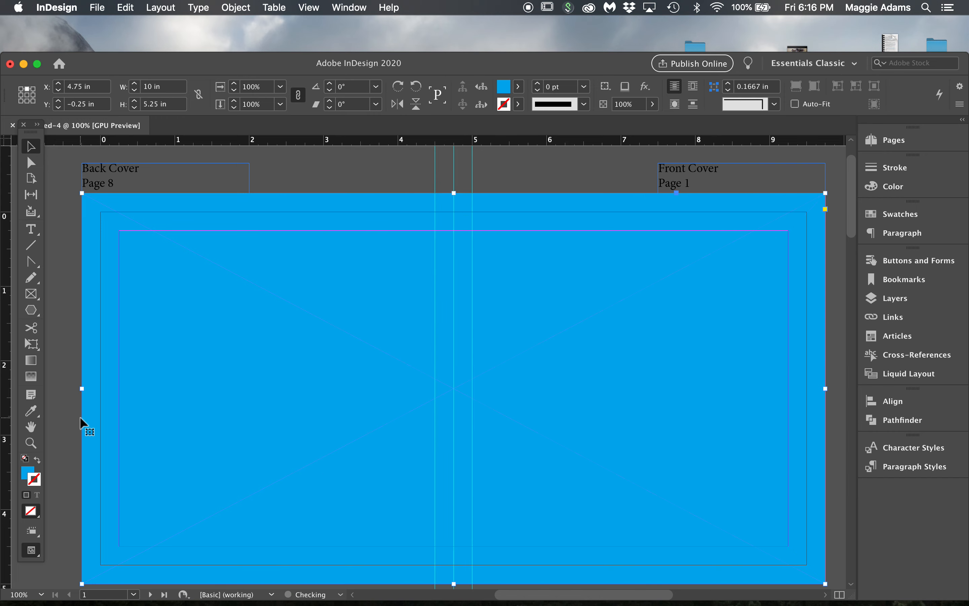
drag(453, 193, 453, 428)
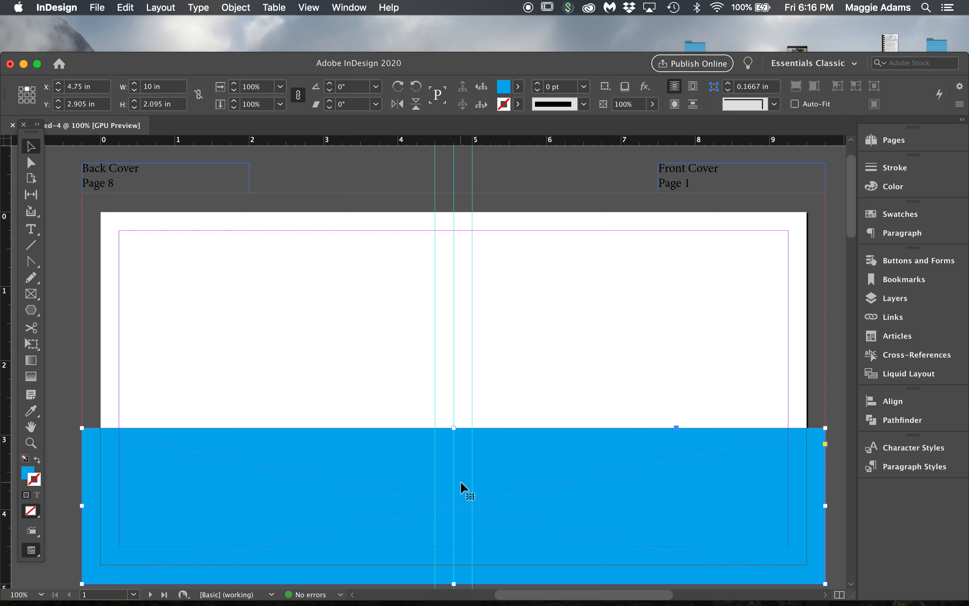
- Review the cover band, the inside cover page and the lyric page holding Songs 4 and 1
scroll(461, 481, down, 4)
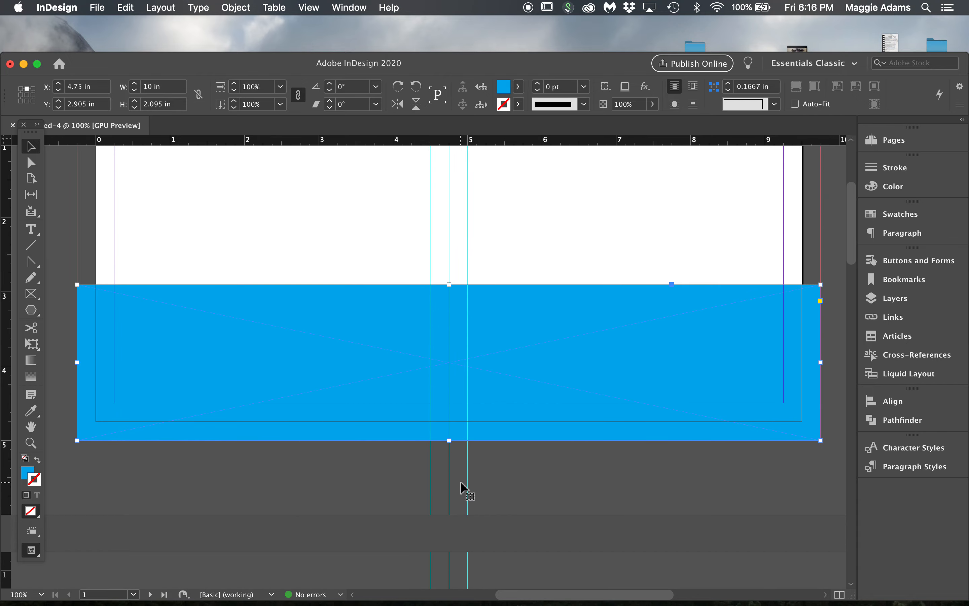
scroll(461, 481, up, 3)
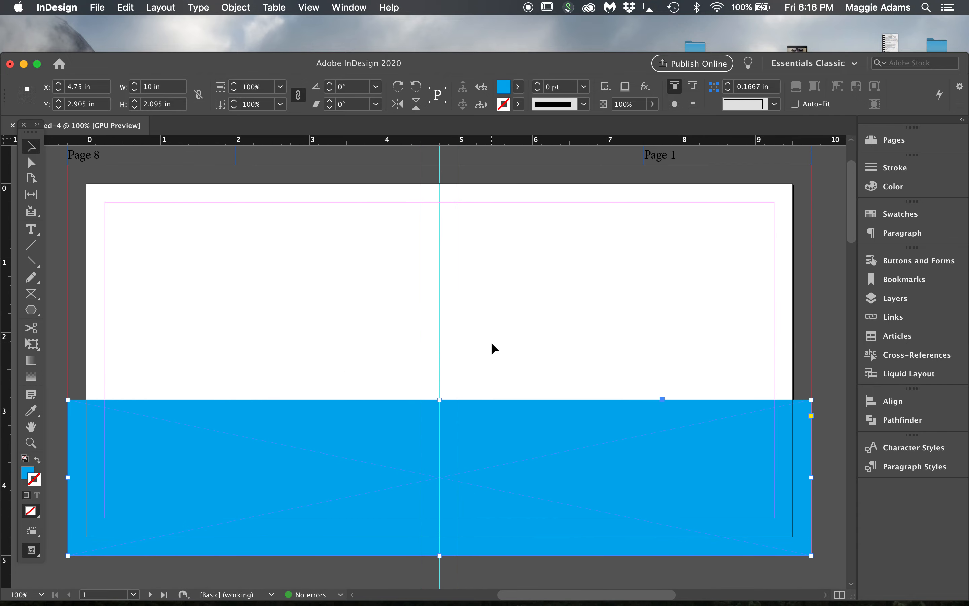
scroll(493, 347, down, 10)
scroll(491, 343, down, 6)
scroll(491, 342, up, 2)
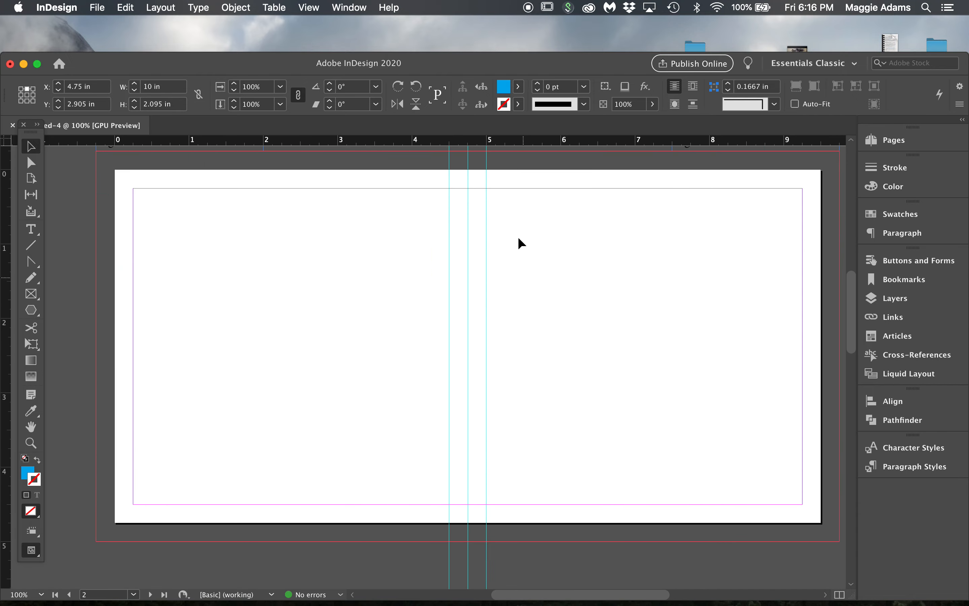
scroll(449, 341, down, 8)
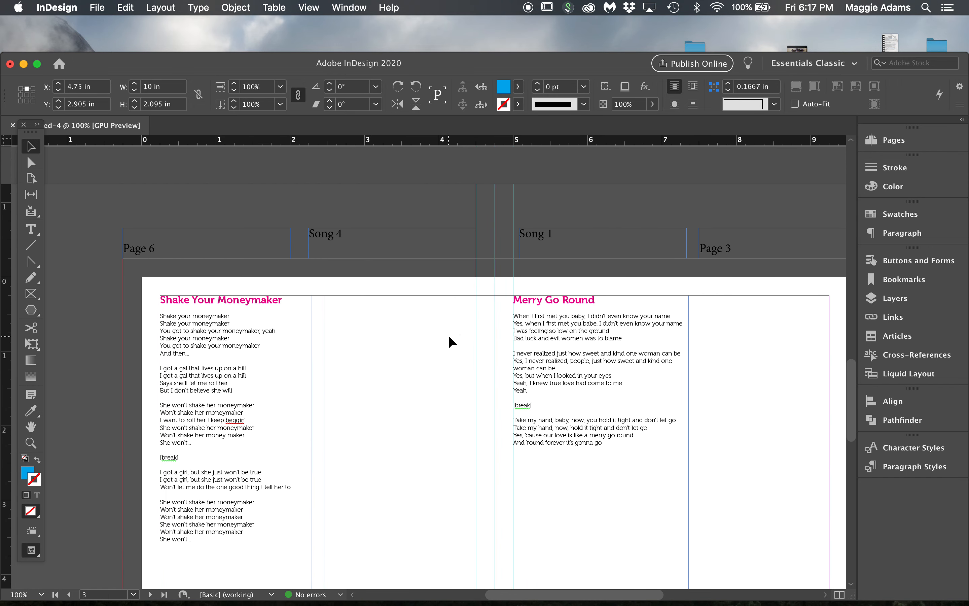
scroll(448, 336, down, 2)
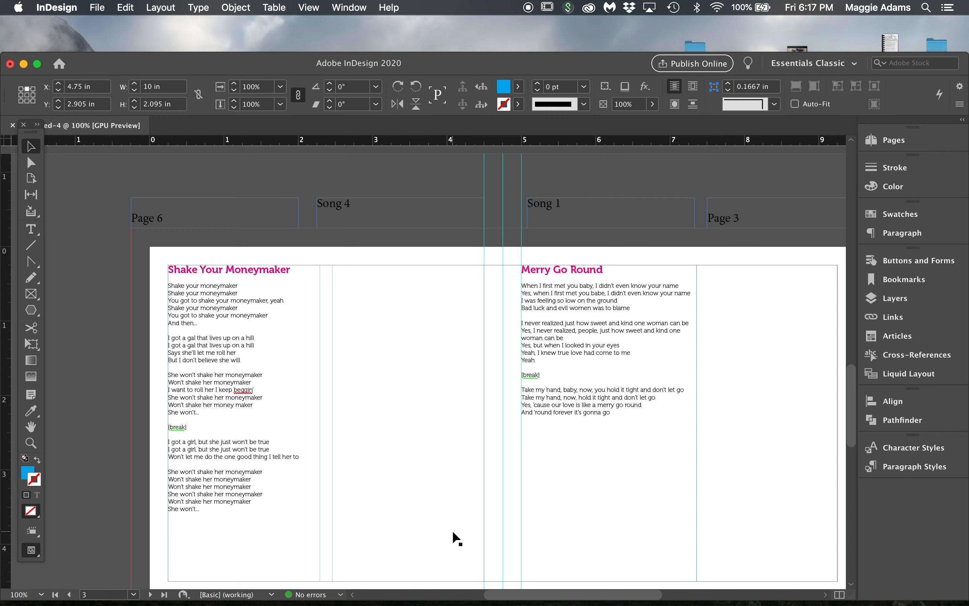
scroll(419, 429, up, 2)
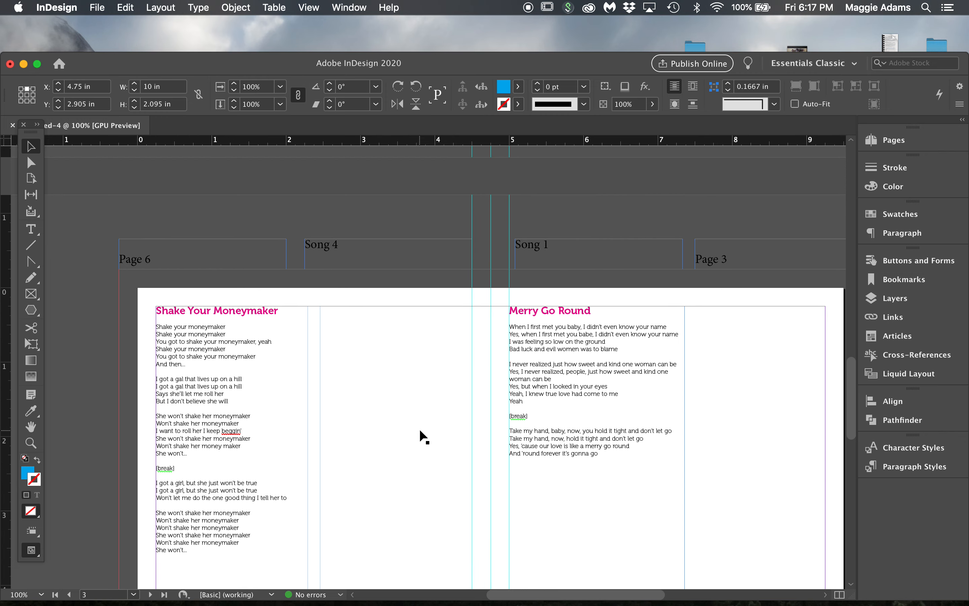
- Look over all four booklet pages, from the cover band to the lyrics for Songs 2, 3 and 5, and display the page thumbnails
scroll(420, 428, up, 5)
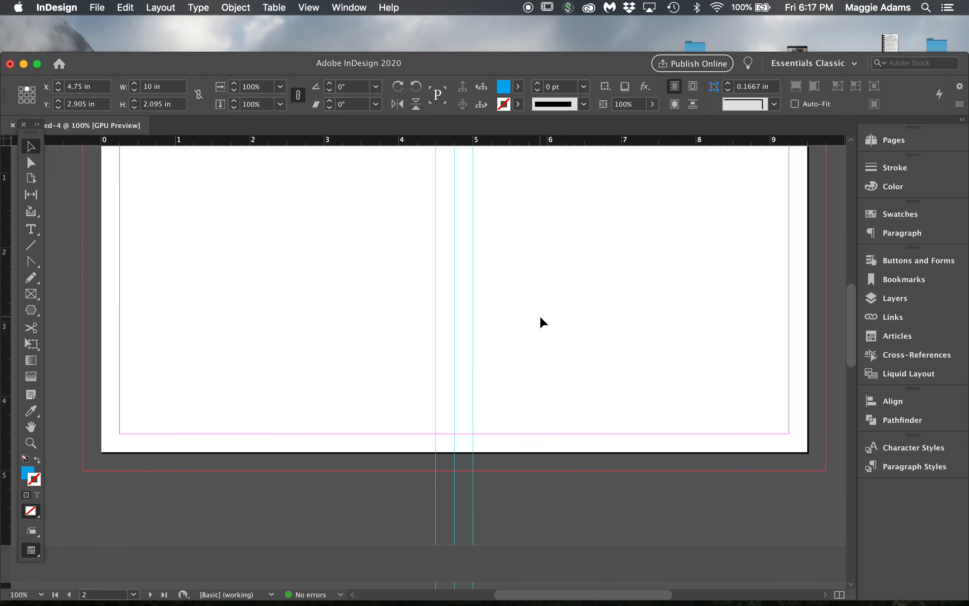
scroll(541, 317, down, 6)
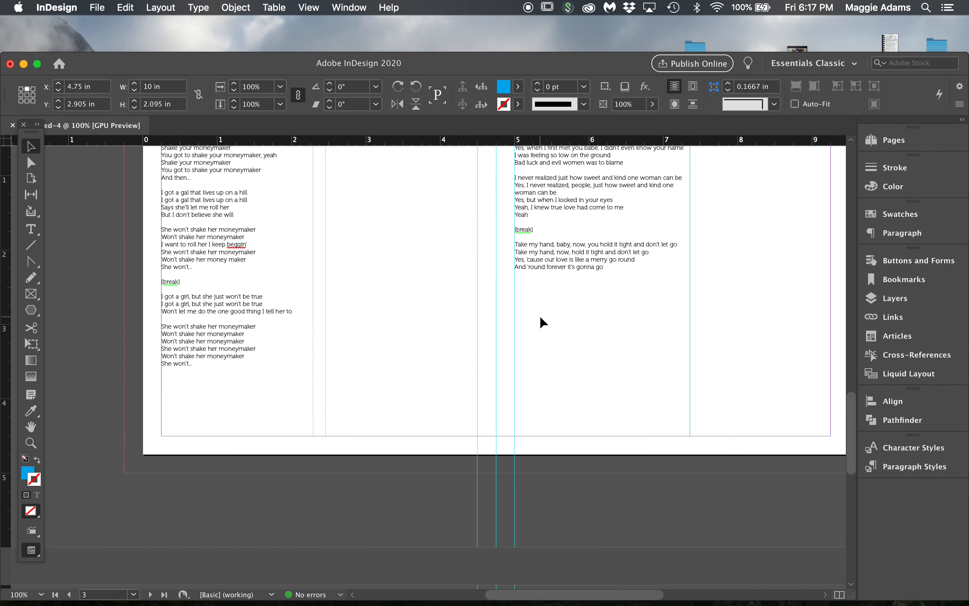
scroll(541, 317, up, 10)
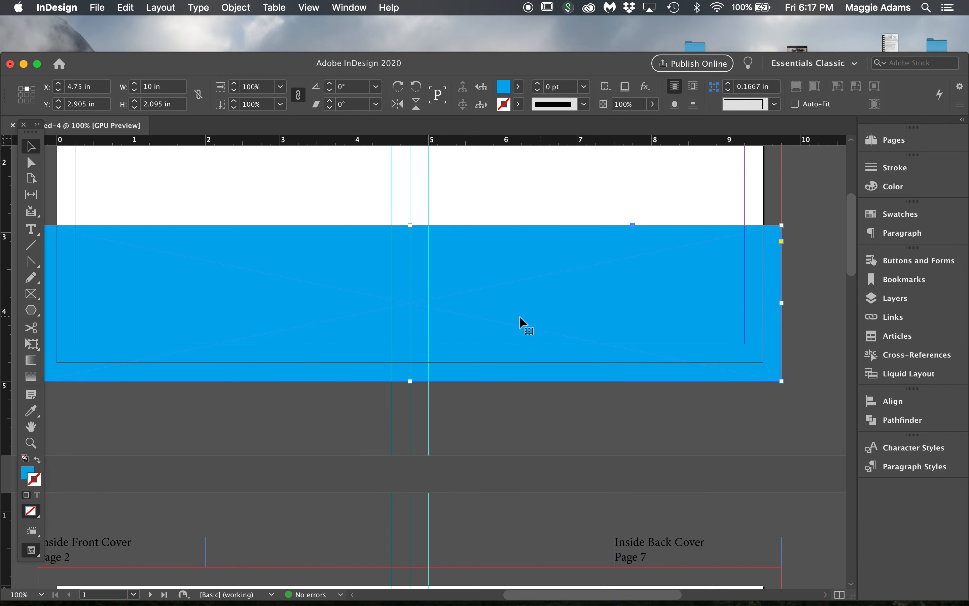
scroll(572, 265, down, 10)
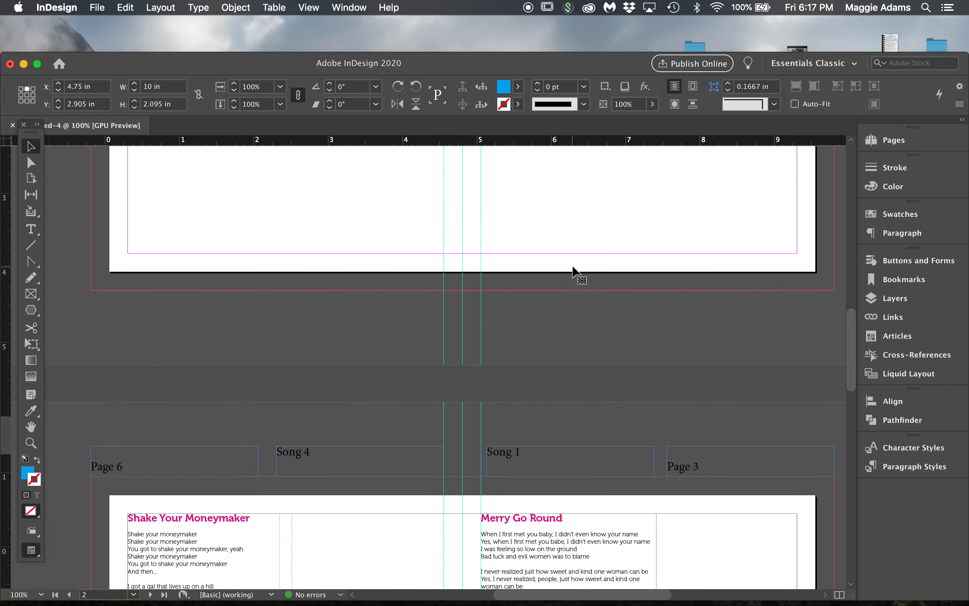
scroll(573, 266, down, 6)
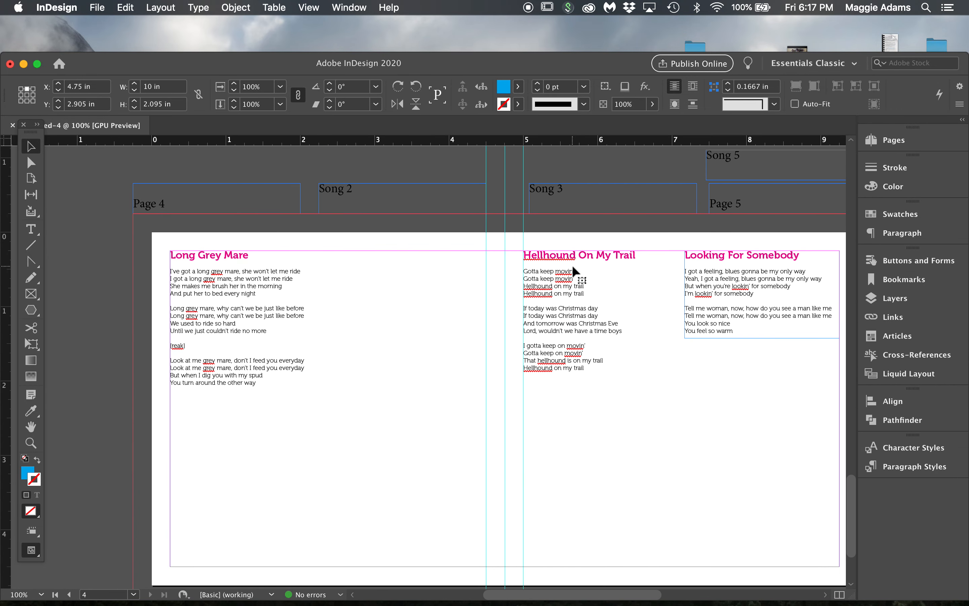
scroll(573, 267, right, 4)
scroll(572, 265, left, 1)
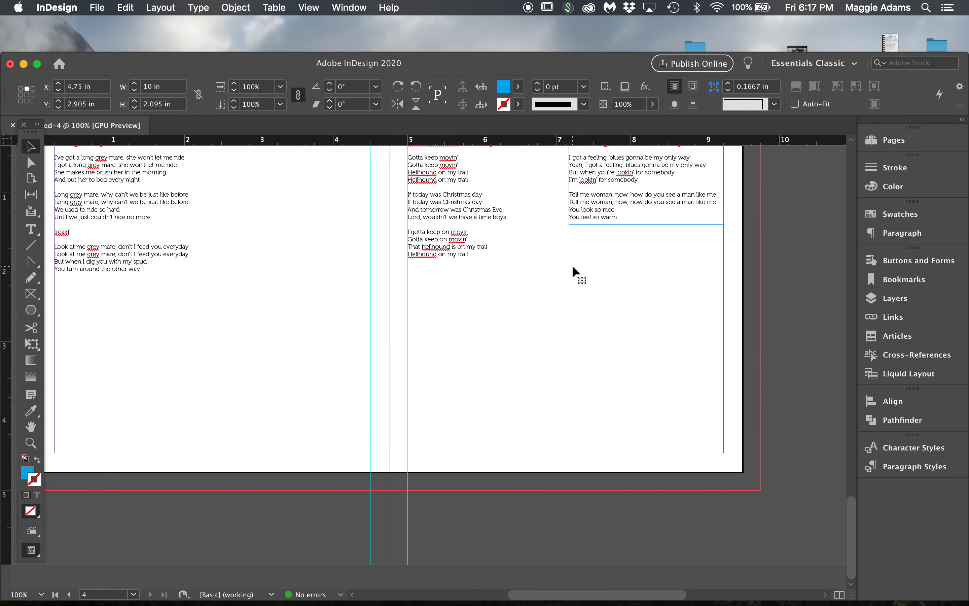
click(897, 141)
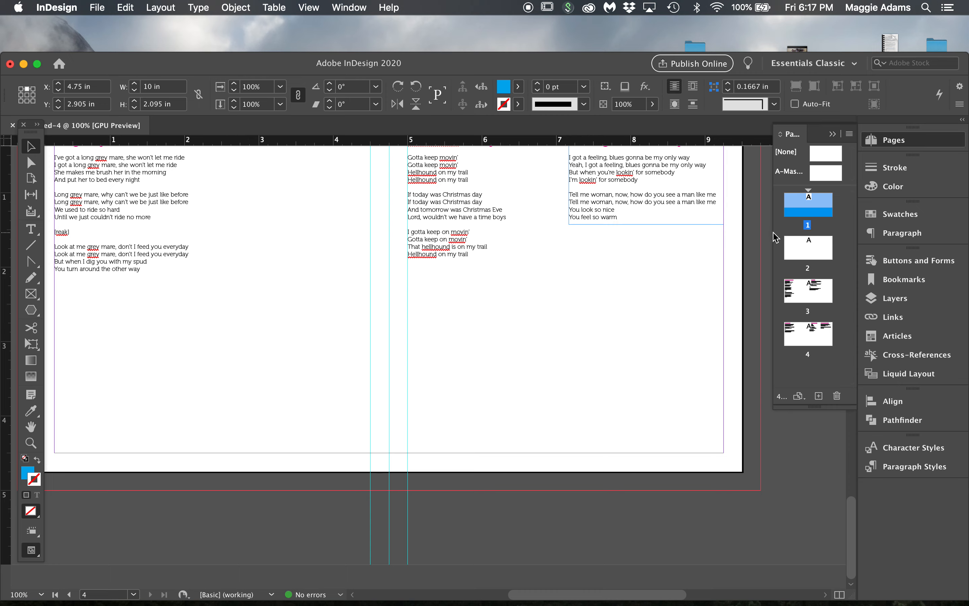